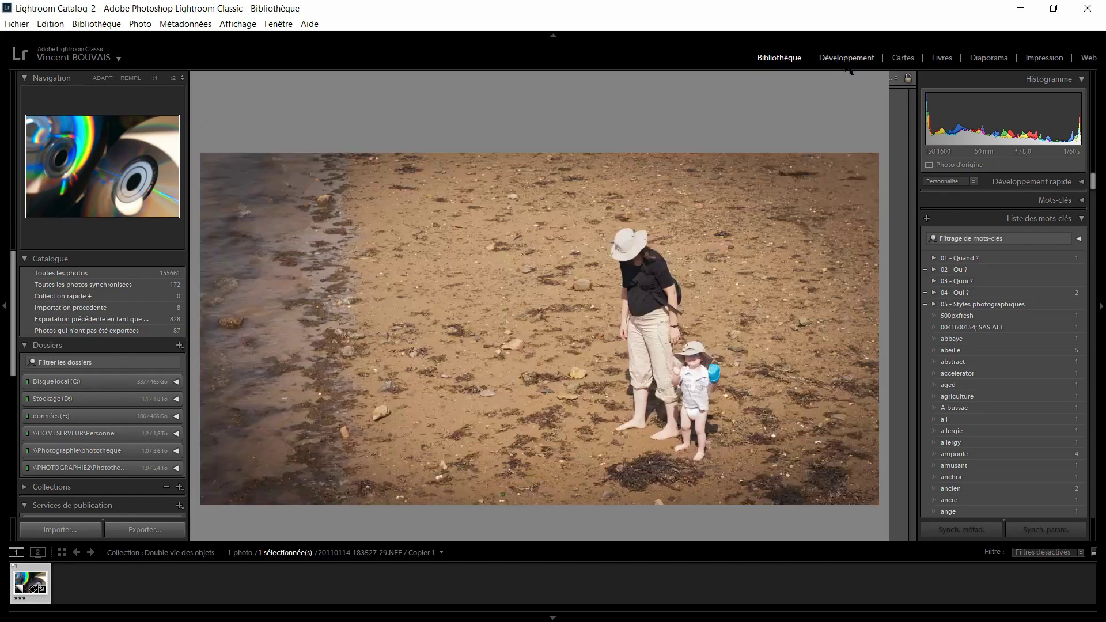
Visit the Develop module and show the smart collection "Avec coordonnées GPS" in the Map module
{"action": "key", "text": "d"}
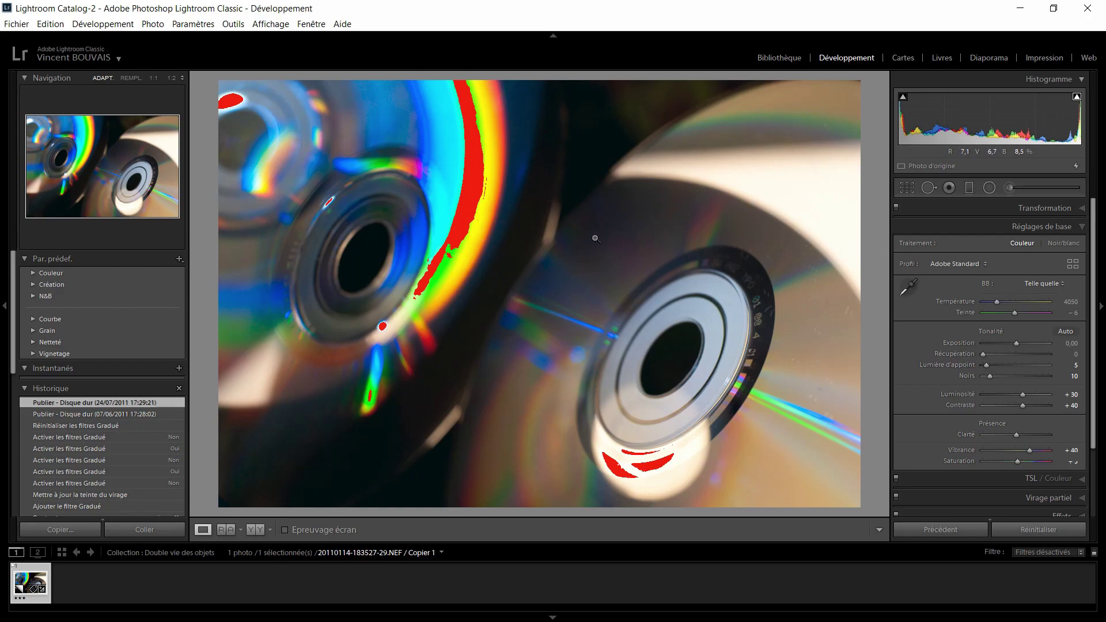
{"action": "left_click", "coordinate": [903, 57]}
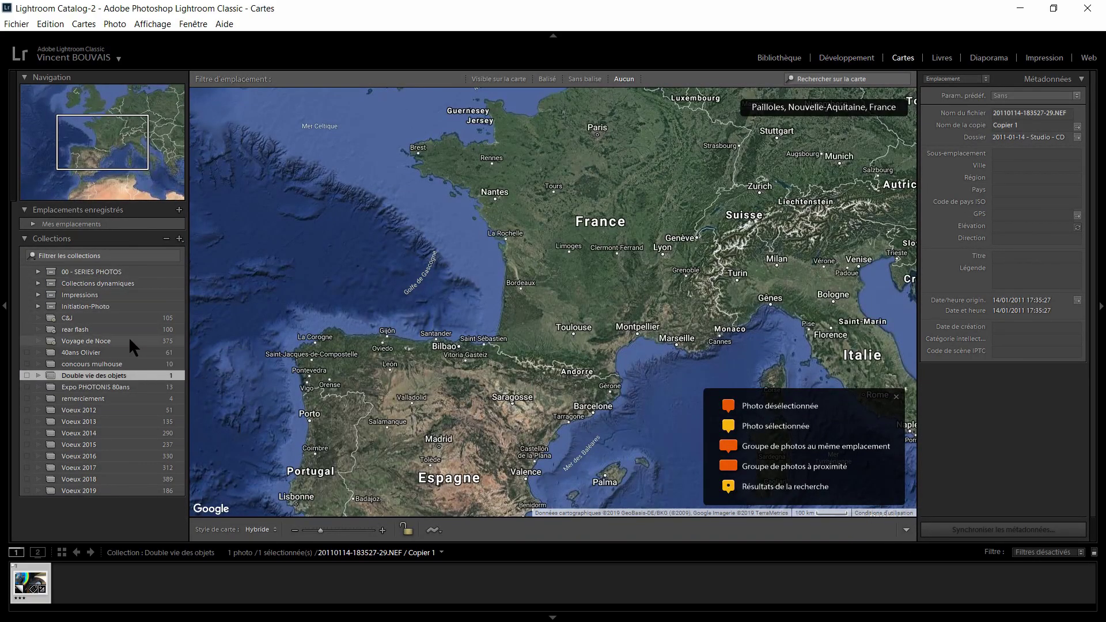
{"action": "left_click", "coordinate": [36, 281]}
{"action": "left_click", "coordinate": [118, 304]}
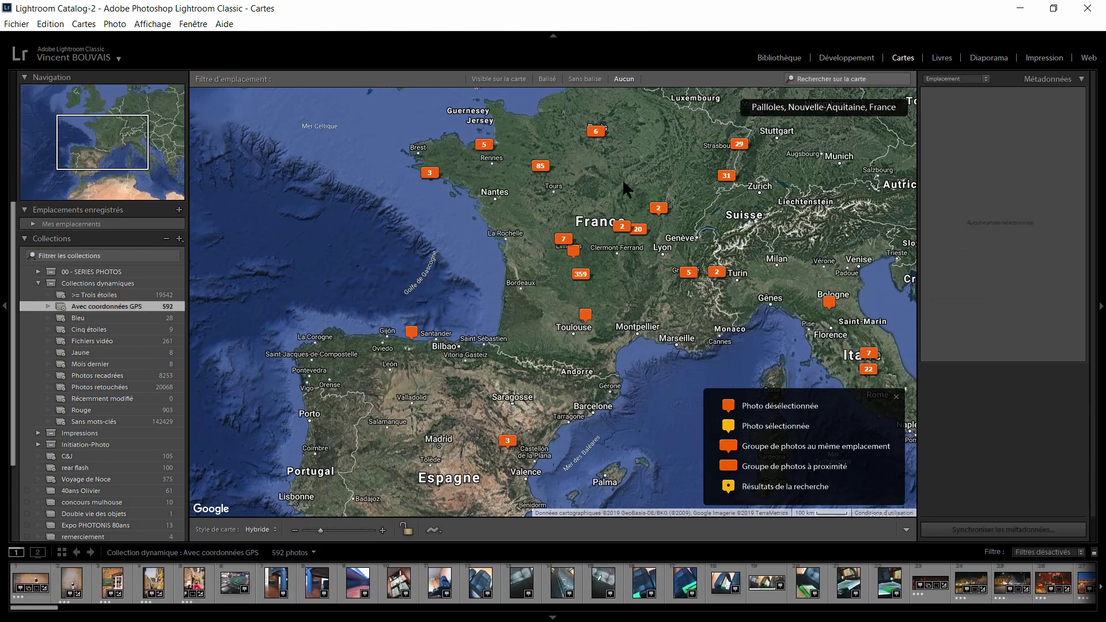
Shift the map of France southward and preview the geotagged photo group on the coast north of Rennes
{"action": "left_click_drag", "start_coordinate": [622, 178], "coordinate": [610, 233]}
{"action": "left_click", "coordinate": [587, 184]}
{"action": "left_click", "coordinate": [472, 200]}
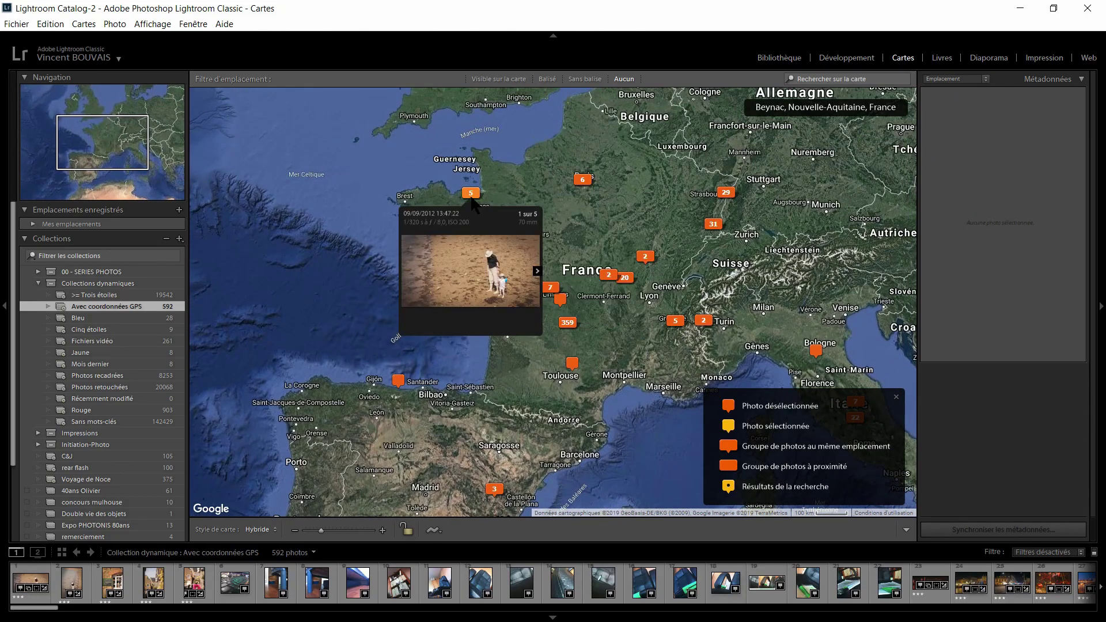
{"action": "left_click", "coordinate": [589, 205]}
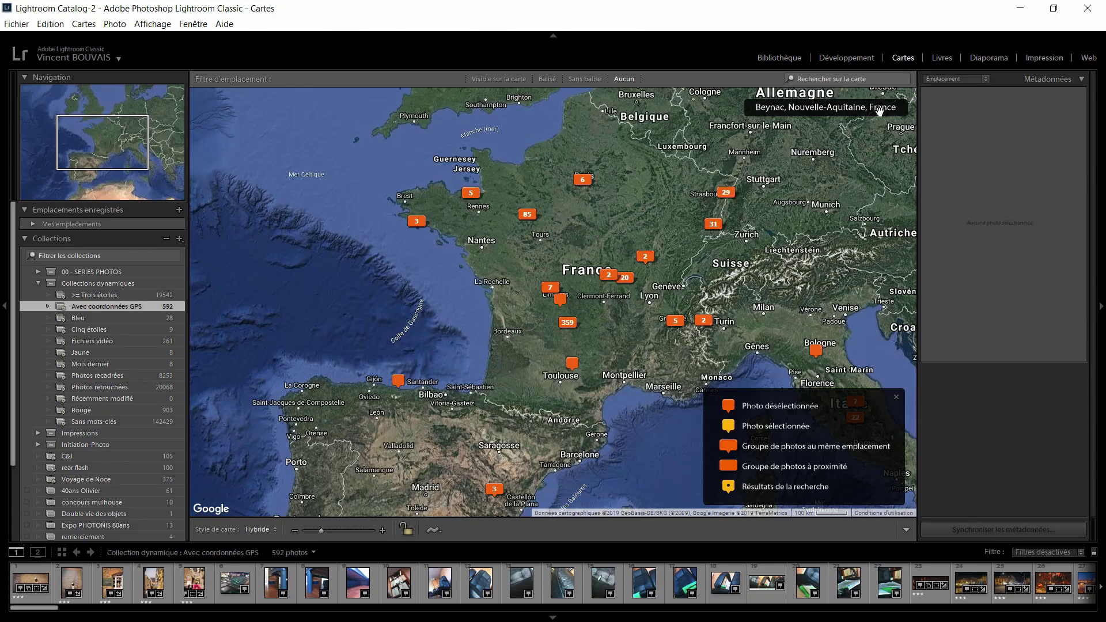
View the Book module and the Slideshow module
{"action": "left_click", "coordinate": [941, 58]}
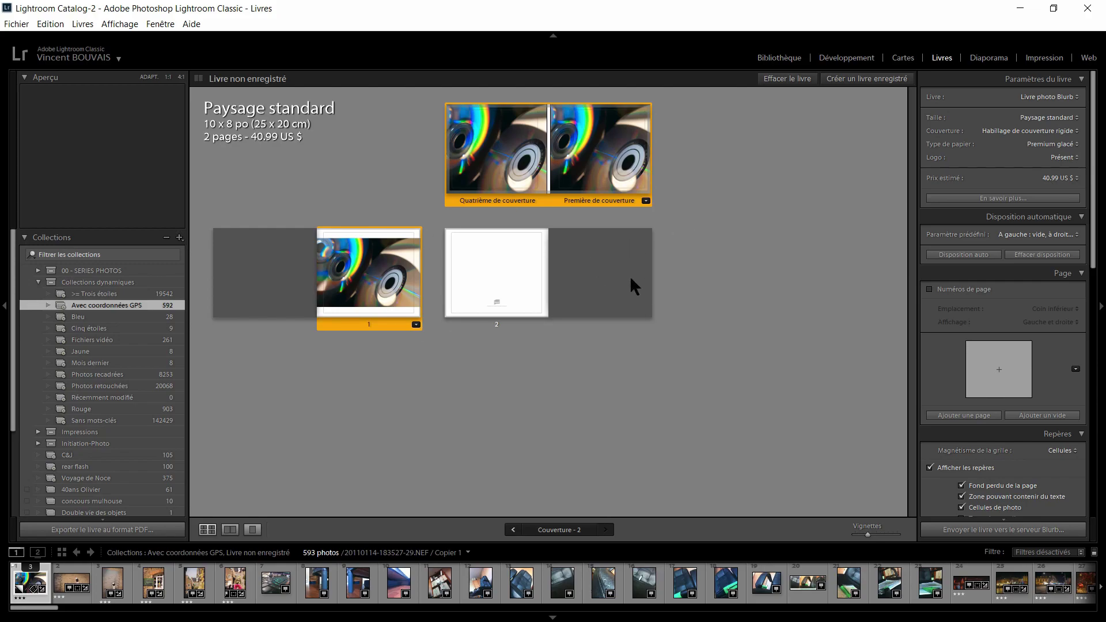
{"action": "left_click", "coordinate": [988, 57]}
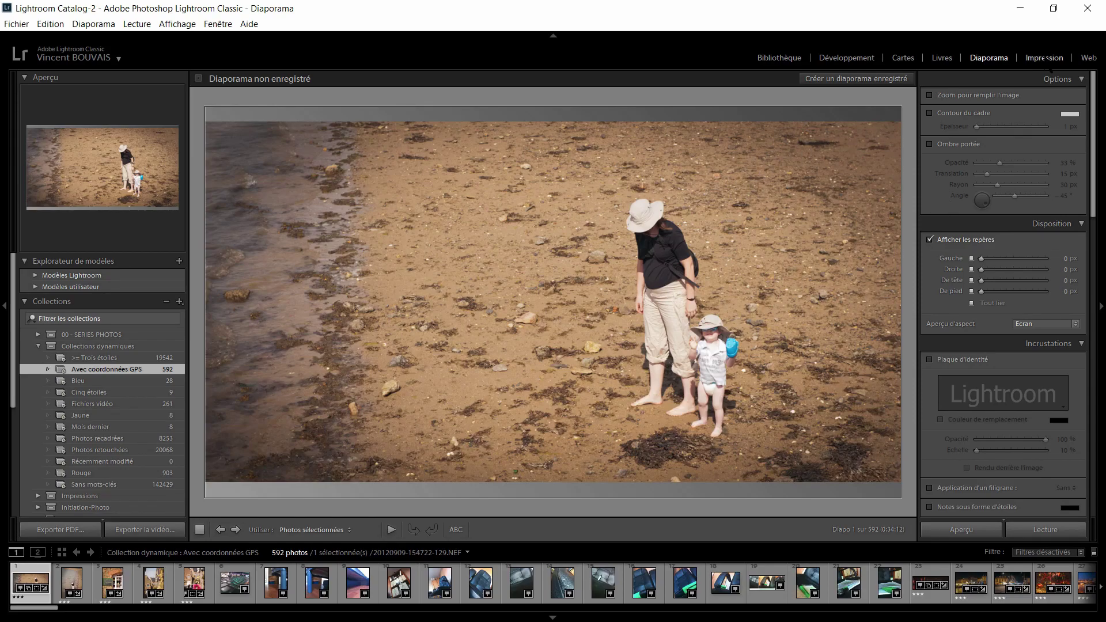
Look through the template list in the Print module and view the gallery in the Web module
{"action": "left_click", "coordinate": [1045, 59]}
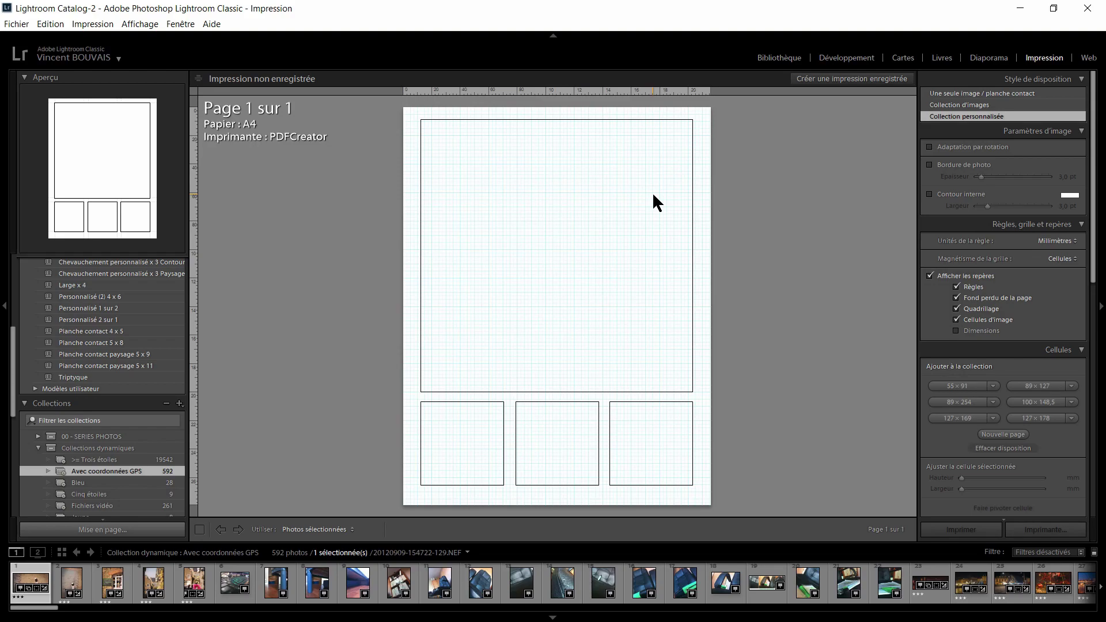
{"action": "scroll", "coordinate": [88, 372], "scroll_direction": "up", "scroll_amount": 5}
{"action": "scroll", "coordinate": [88, 372], "scroll_direction": "up", "scroll_amount": 1}
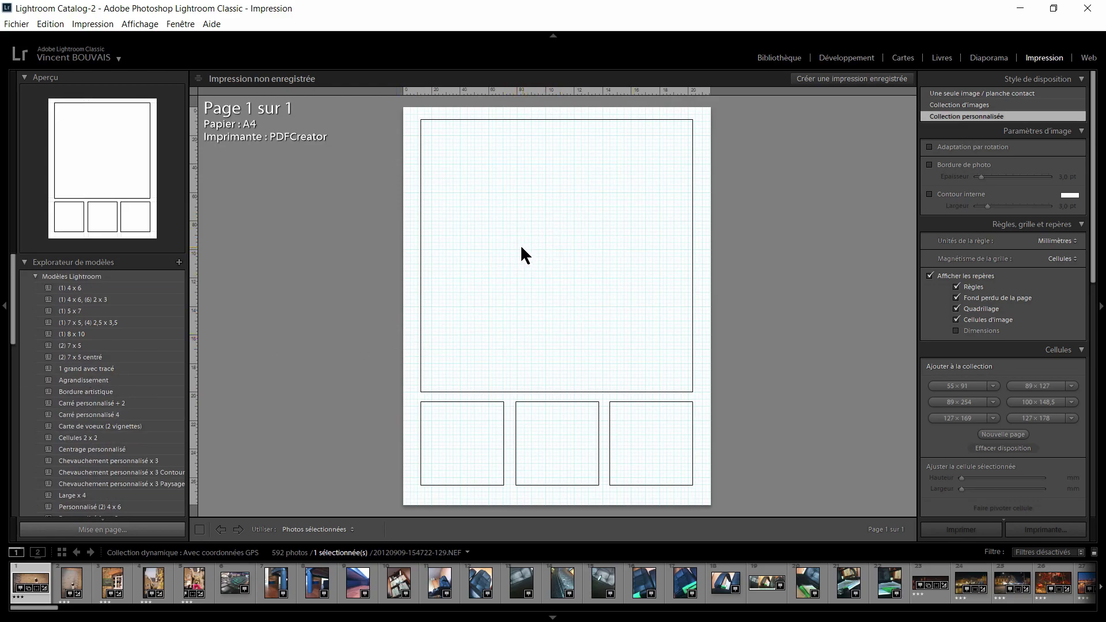
{"action": "key", "text": "ctrl+alt+7"}
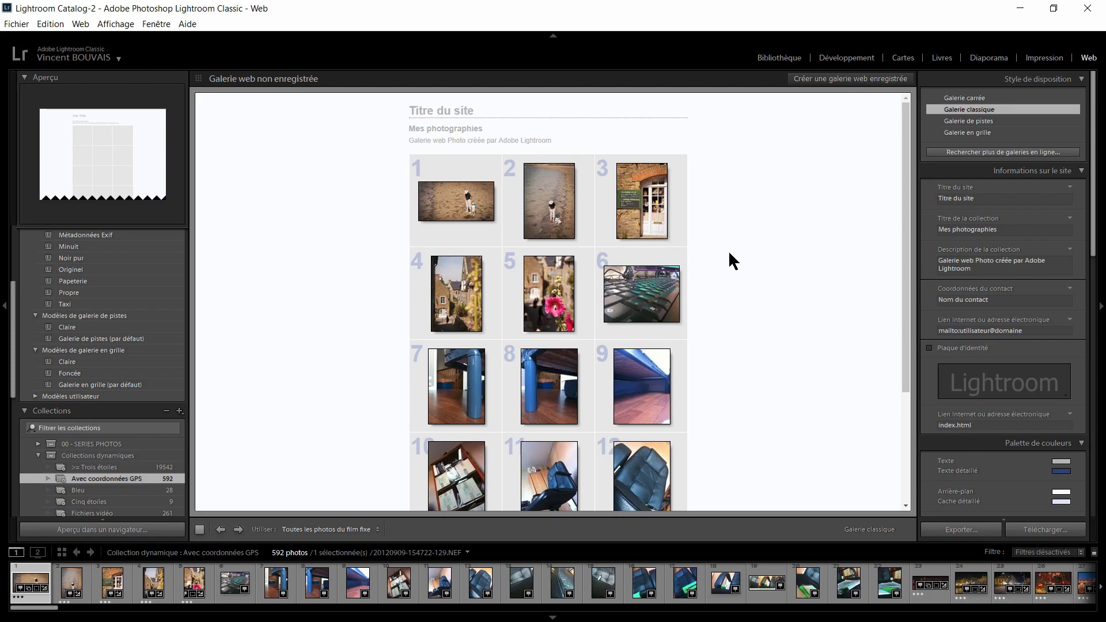
Show the selected beach photo in the Develop module and return to the Library grid
{"action": "key", "text": "g"}
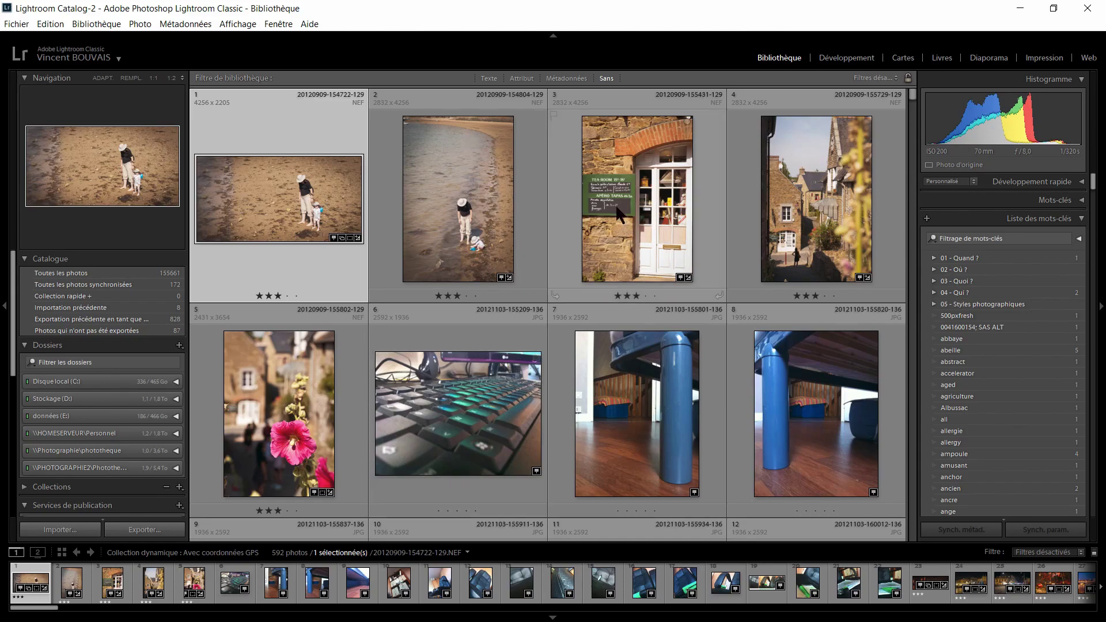
{"action": "left_click", "coordinate": [846, 58]}
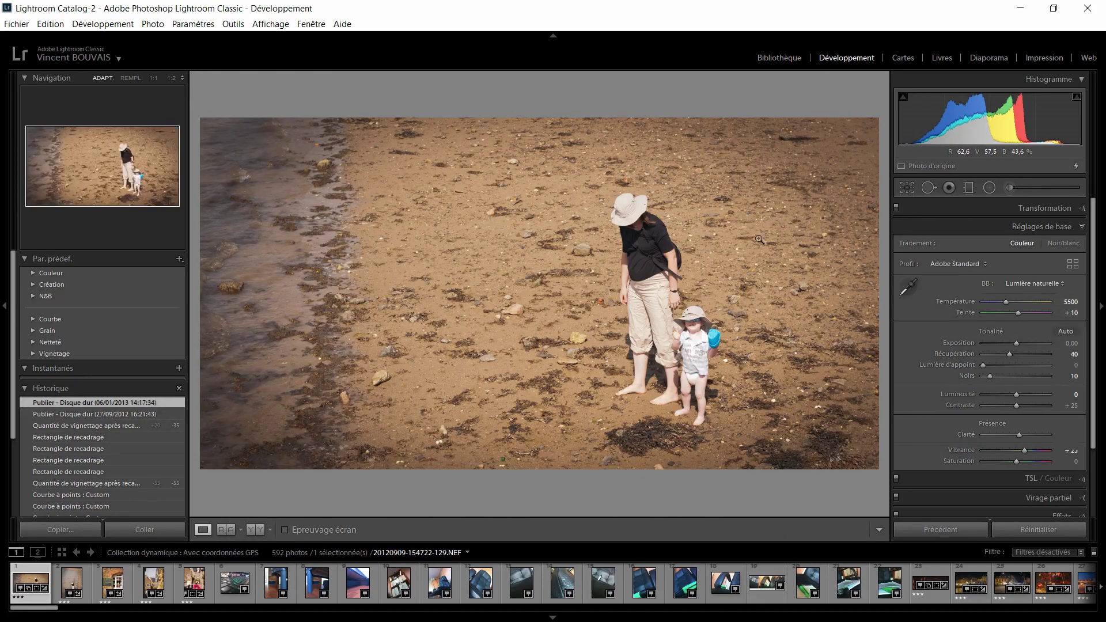
{"action": "left_click", "coordinate": [781, 58]}
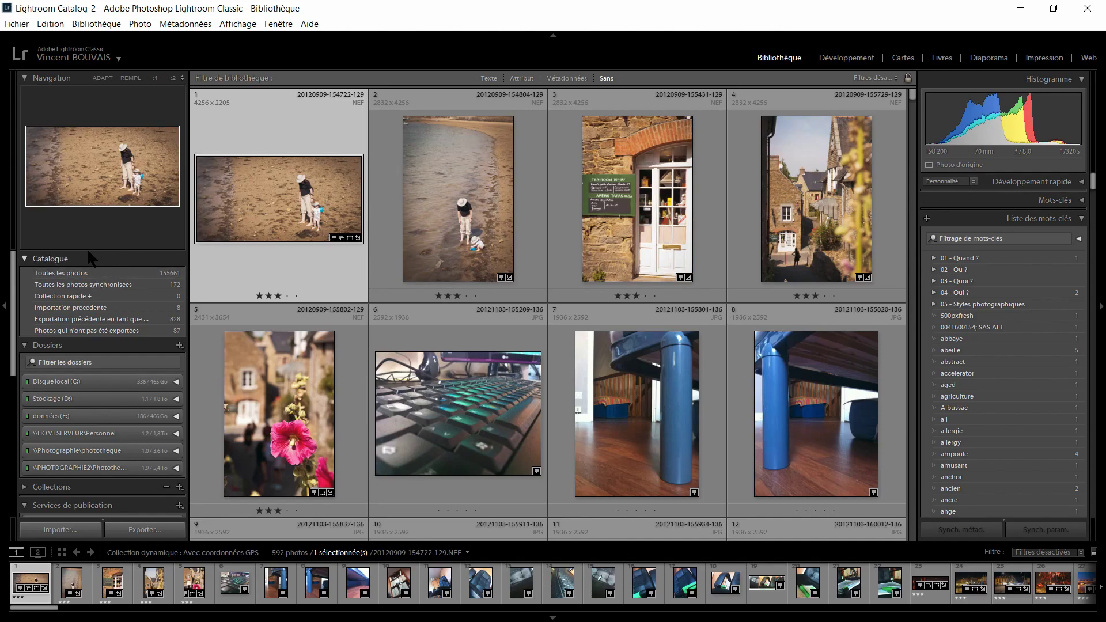
Collapse the Catalogue, Dossiers and Services de publication sections of the Library
{"action": "left_click", "coordinate": [25, 260]}
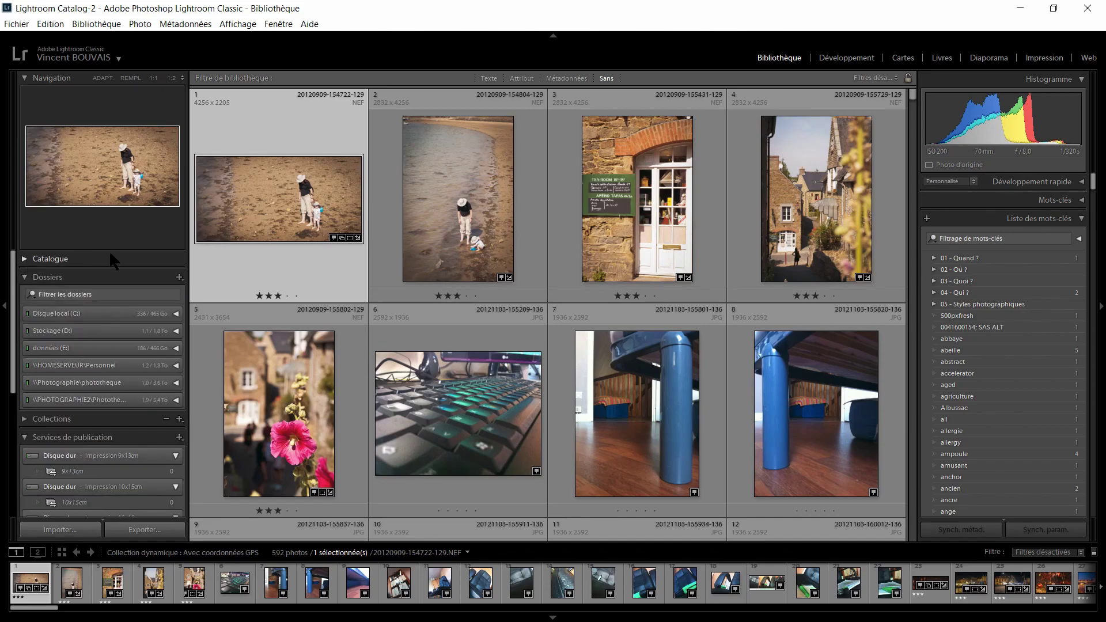
{"action": "left_click", "coordinate": [24, 277]}
{"action": "left_click", "coordinate": [26, 315]}
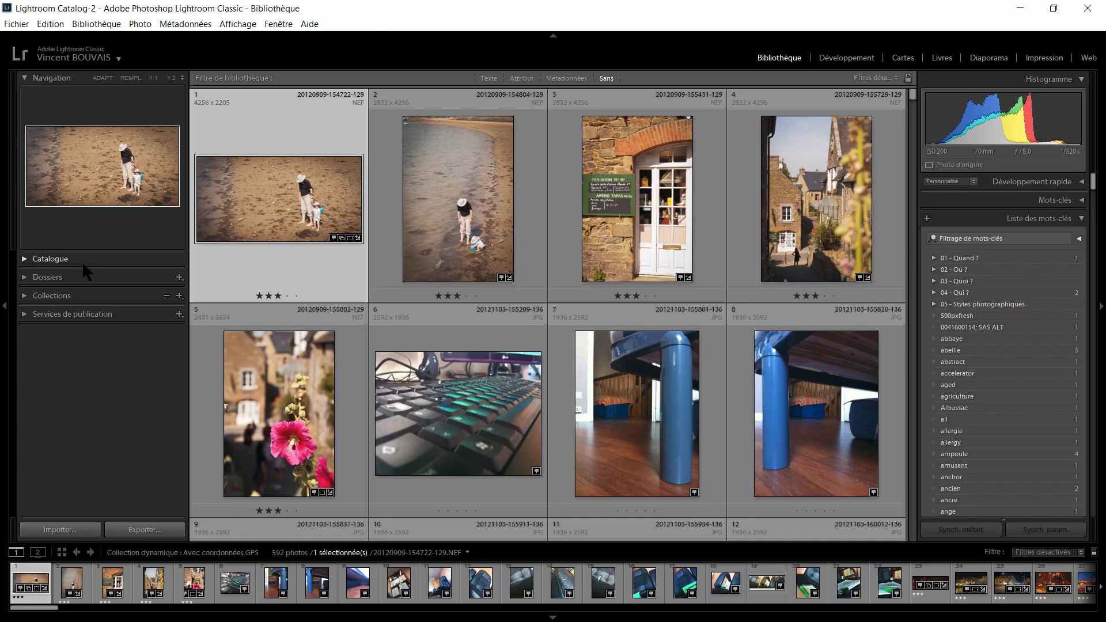
Expand Catalogue, toggle the first beach photo in and out of the quick collection, and show Collection rapide
{"action": "left_click", "coordinate": [25, 260]}
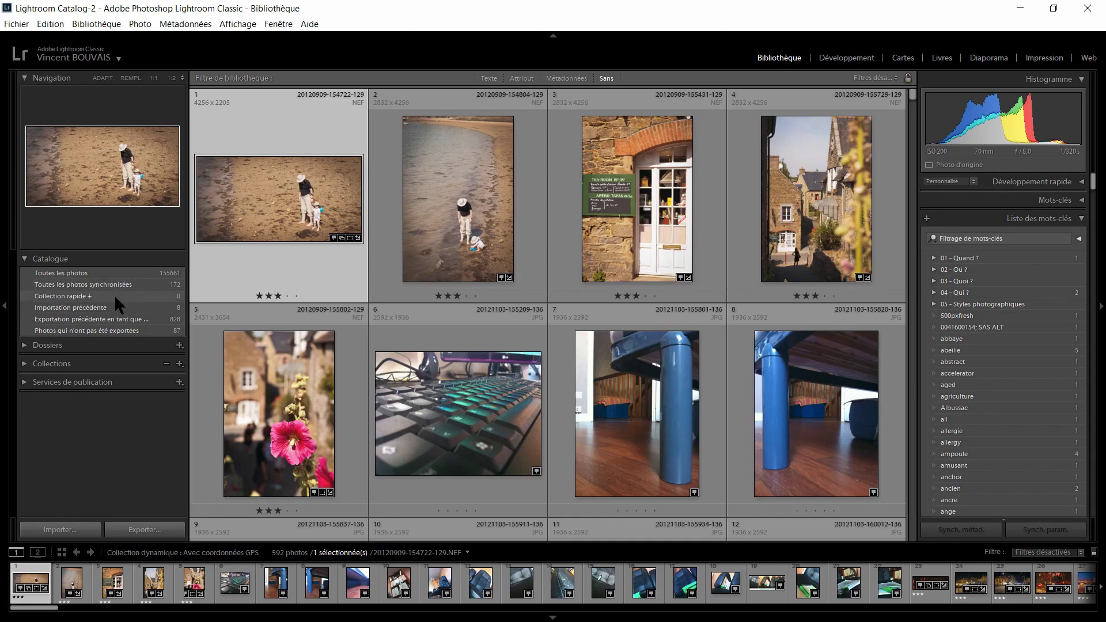
{"action": "left_click", "coordinate": [357, 161]}
{"action": "left_click", "coordinate": [356, 162]}
{"action": "left_click", "coordinate": [108, 296]}
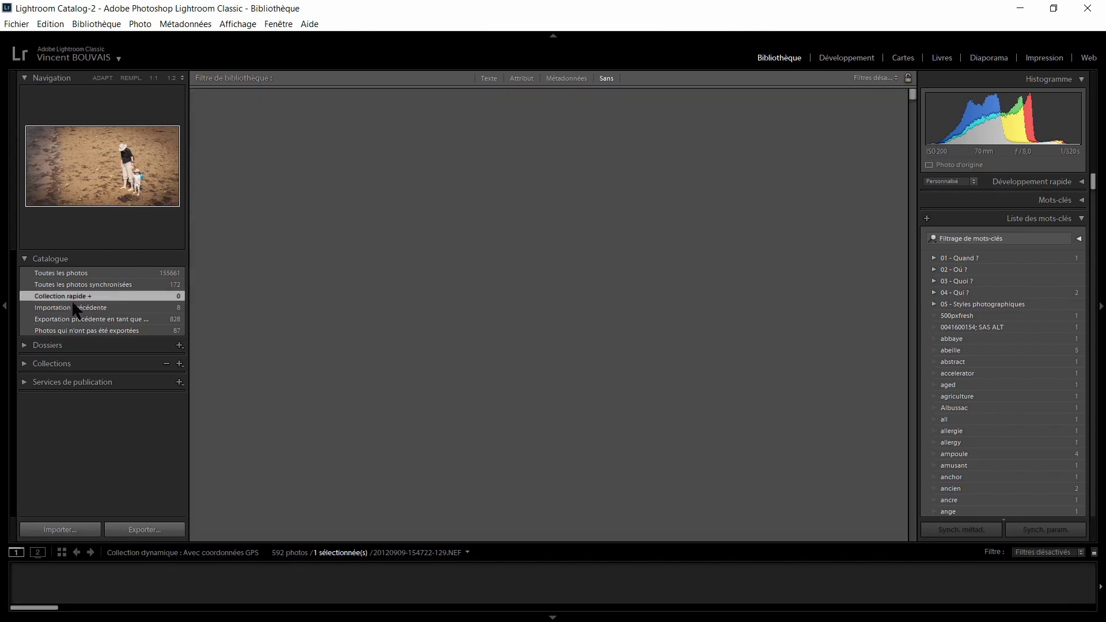
Expand Dossiers and examine the folders on Disque local (C:) and Stockage (D:), collapsing each drive again
{"action": "left_click", "coordinate": [134, 345]}
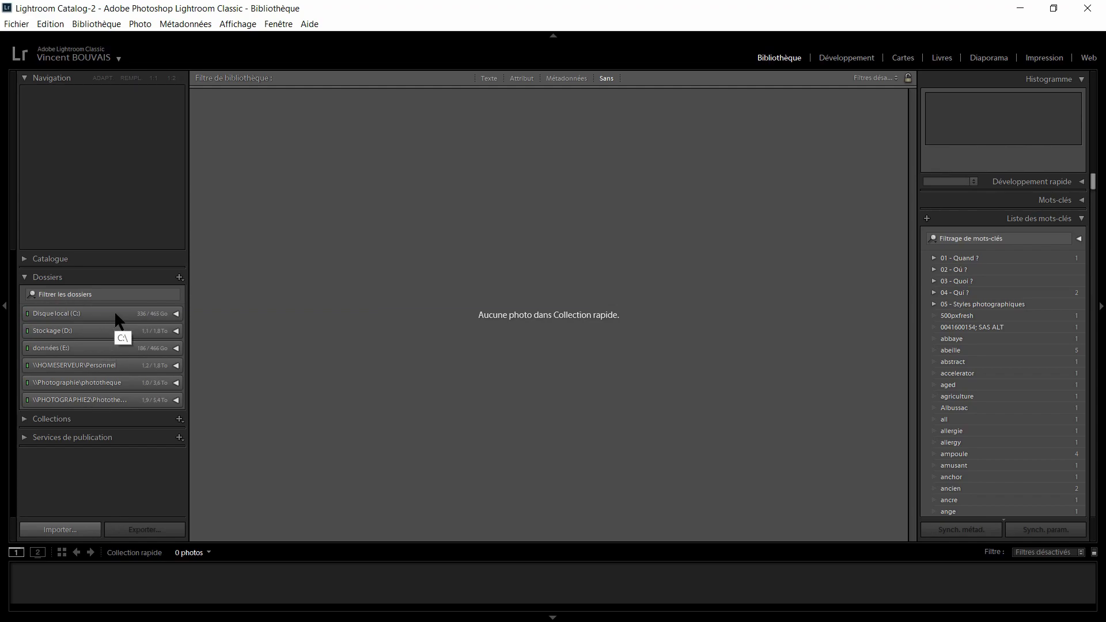
{"action": "left_click", "coordinate": [84, 315]}
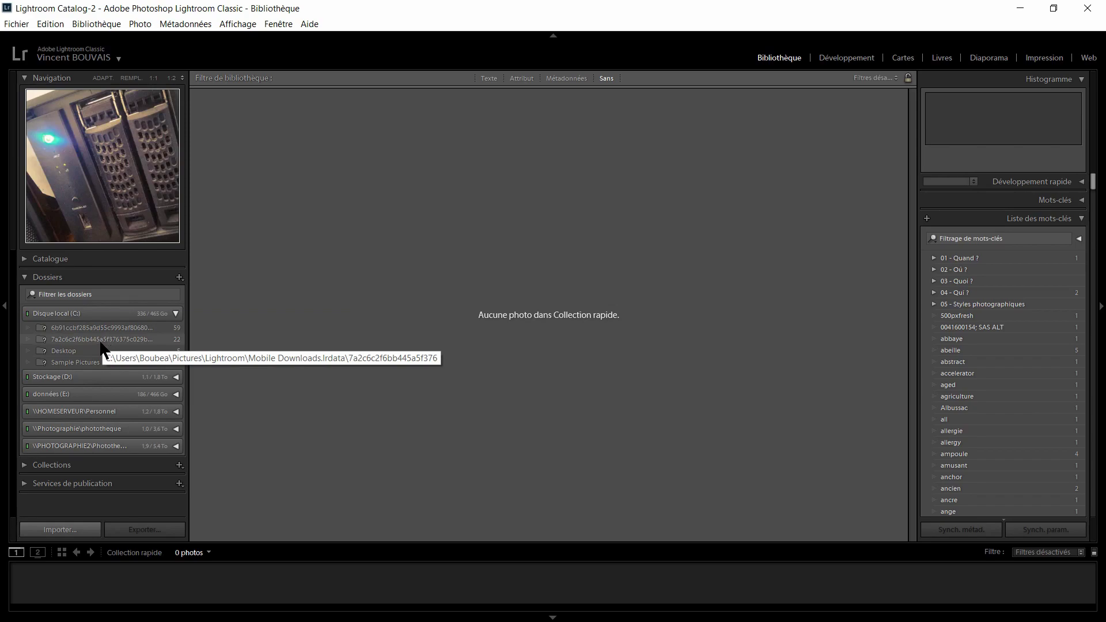
{"action": "left_click", "coordinate": [99, 310]}
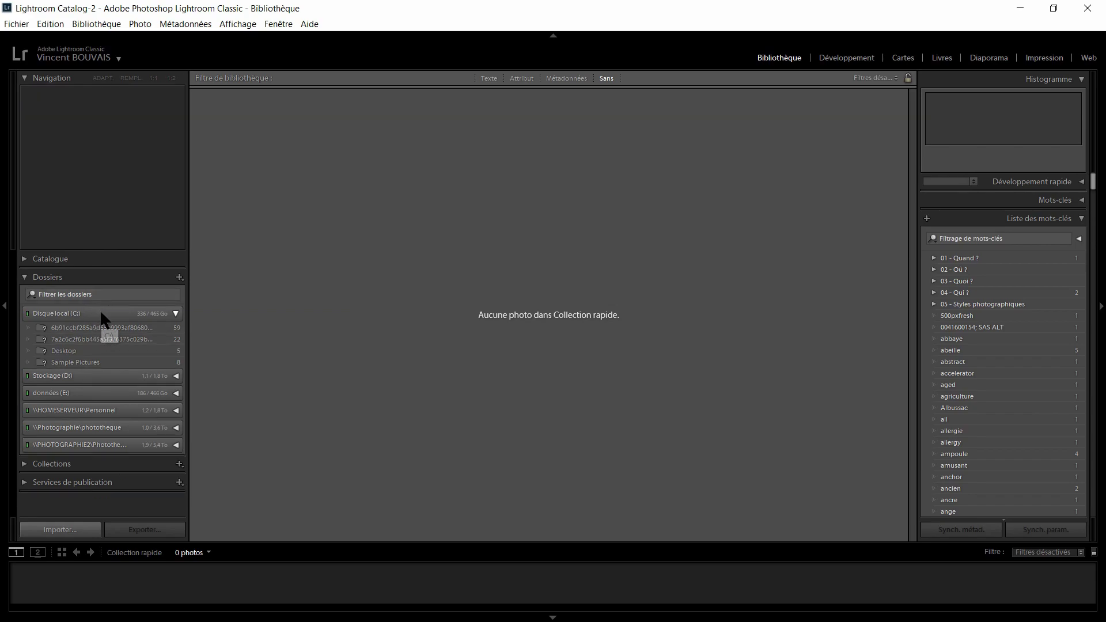
{"action": "left_click", "coordinate": [96, 330]}
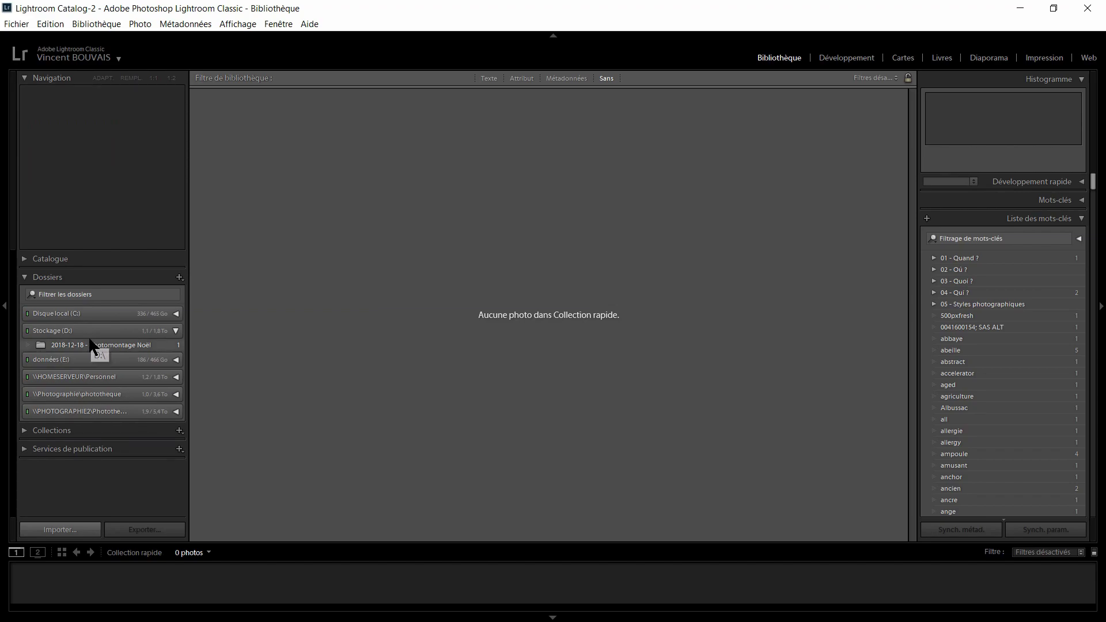
{"action": "mouse_move", "coordinate": [97, 344]}
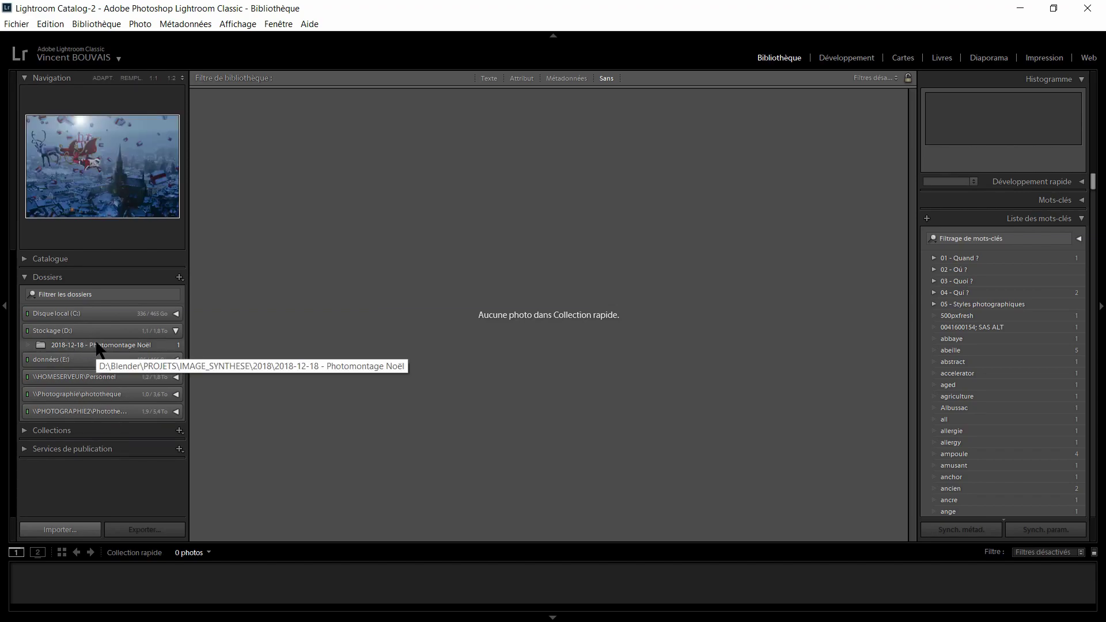
{"action": "left_click", "coordinate": [96, 331]}
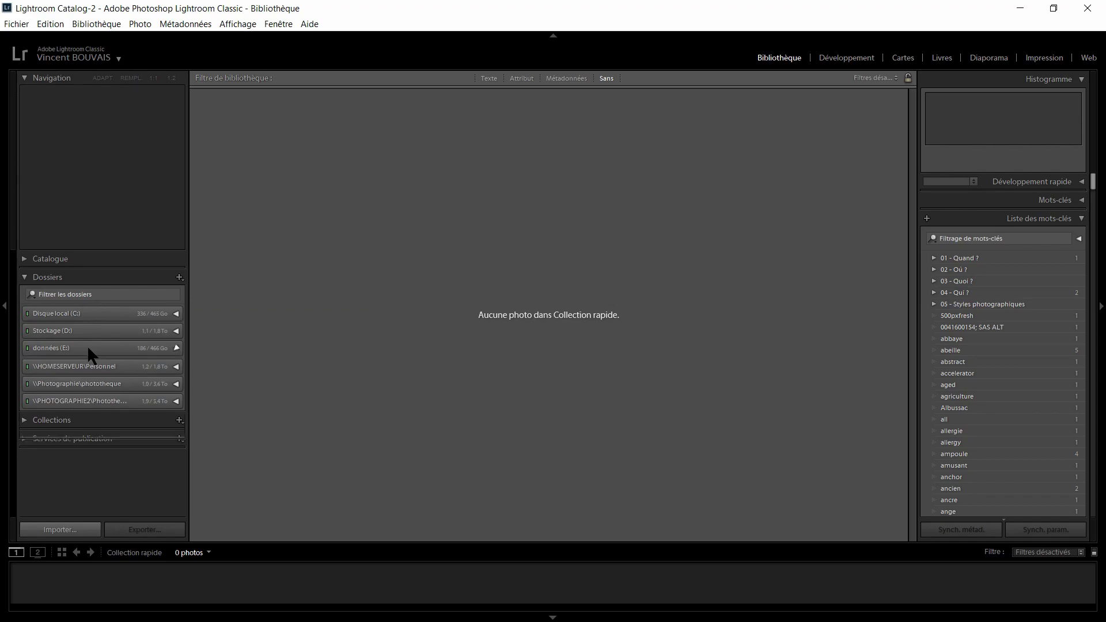
View the photos in the 500px folder on the données (E:) drive and collapse the drive
{"action": "left_click", "coordinate": [87, 345]}
{"action": "mouse_move", "coordinate": [117, 394]}
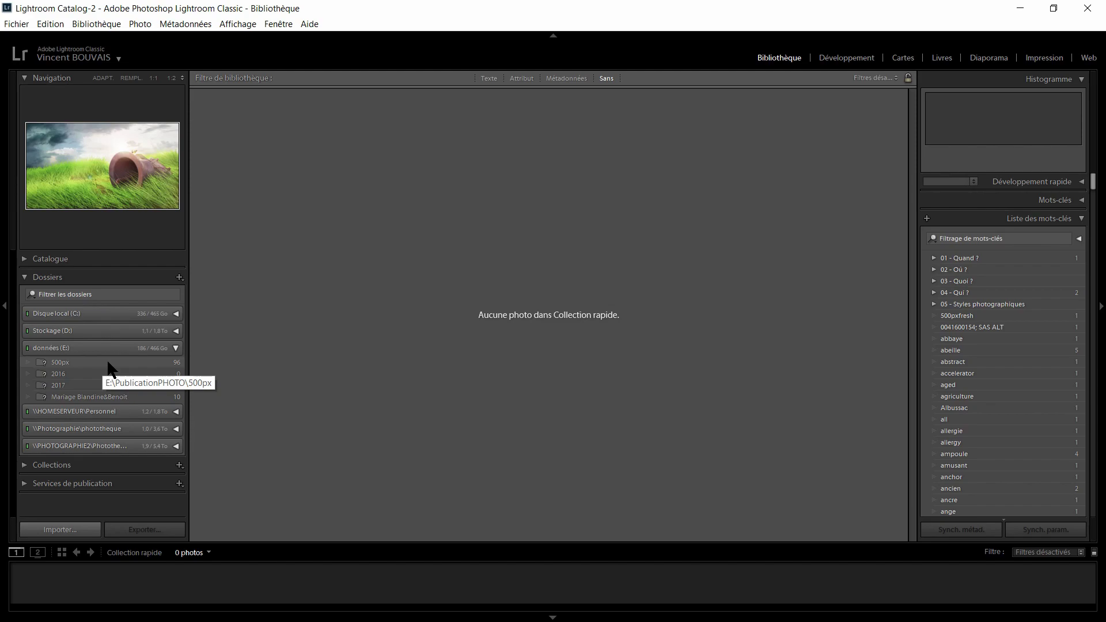
{"action": "left_click", "coordinate": [108, 363]}
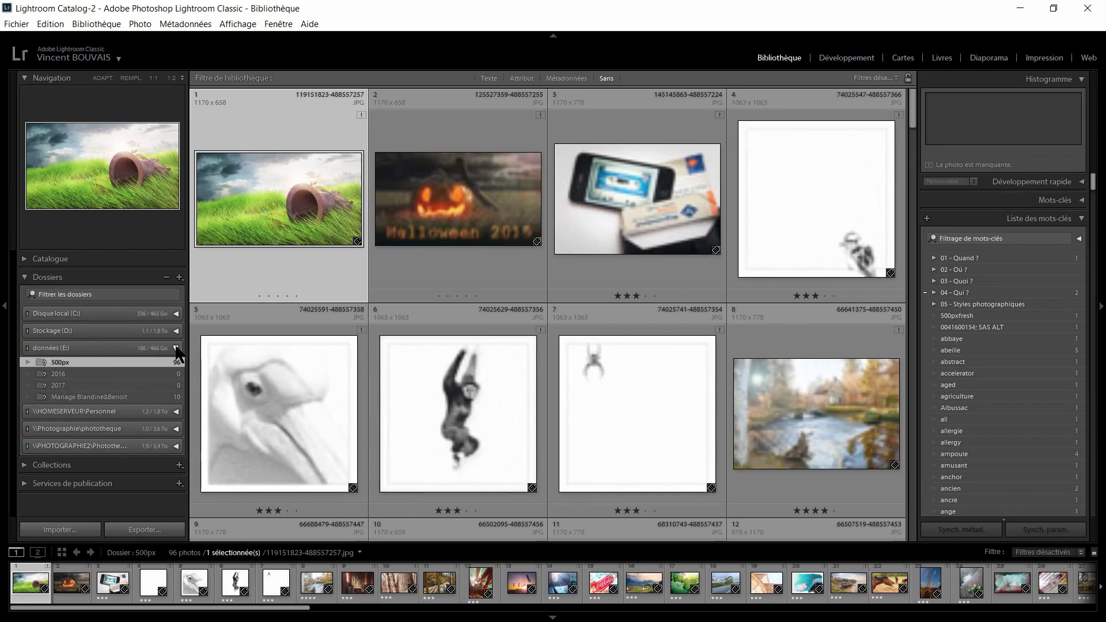
{"action": "left_click", "coordinate": [148, 351]}
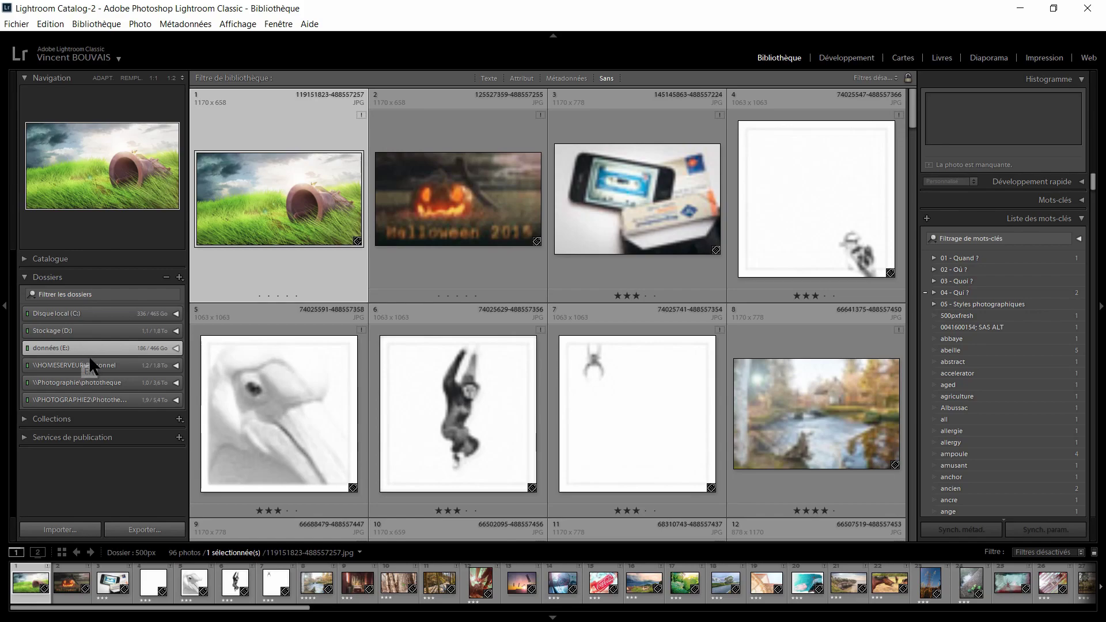
Examine the folders on the network volumes \\HOMESERVEUR\Personnel and \\Photographie\phototheque, collapsing each one again
{"action": "left_click", "coordinate": [156, 364]}
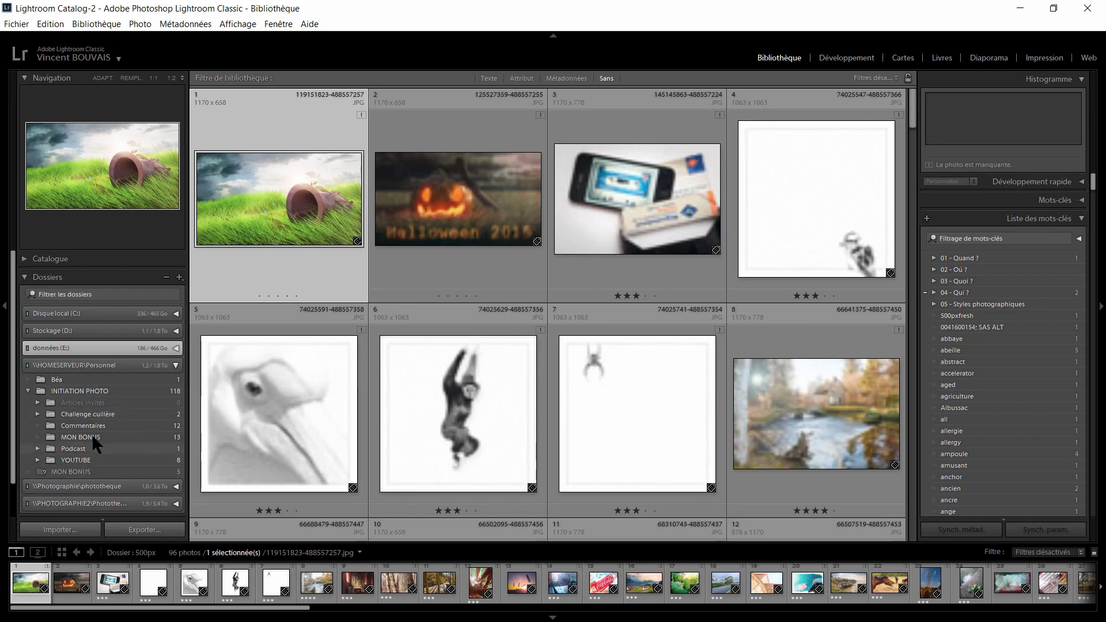
{"action": "left_click", "coordinate": [99, 366]}
{"action": "left_click", "coordinate": [109, 382]}
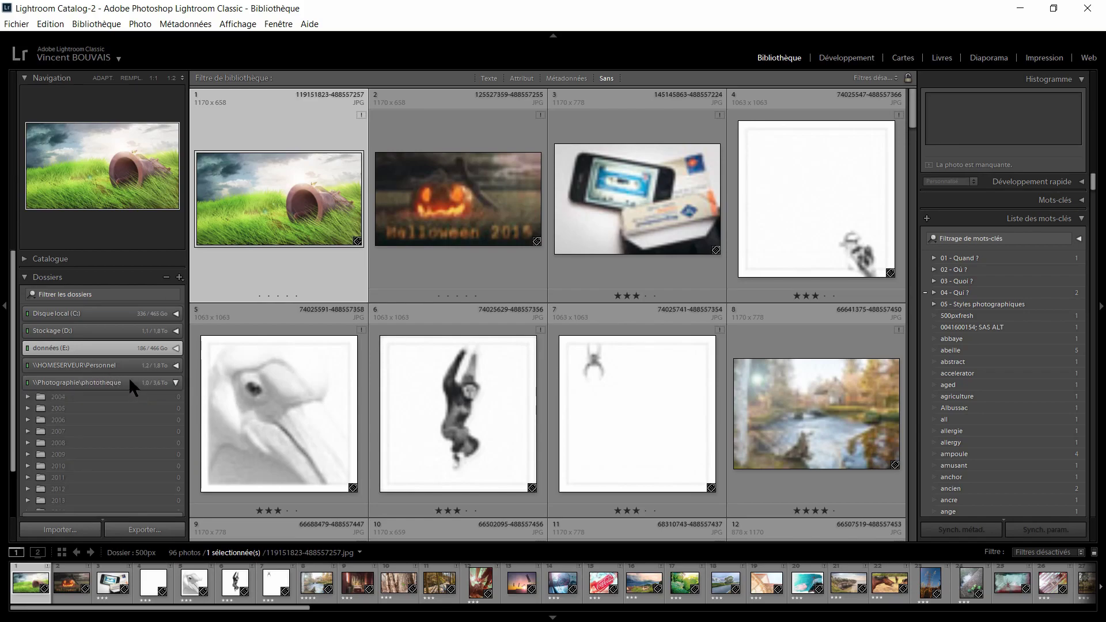
{"action": "scroll", "coordinate": [131, 384], "scroll_direction": "down", "scroll_amount": 2}
{"action": "scroll", "coordinate": [130, 384], "scroll_direction": "down", "scroll_amount": 1}
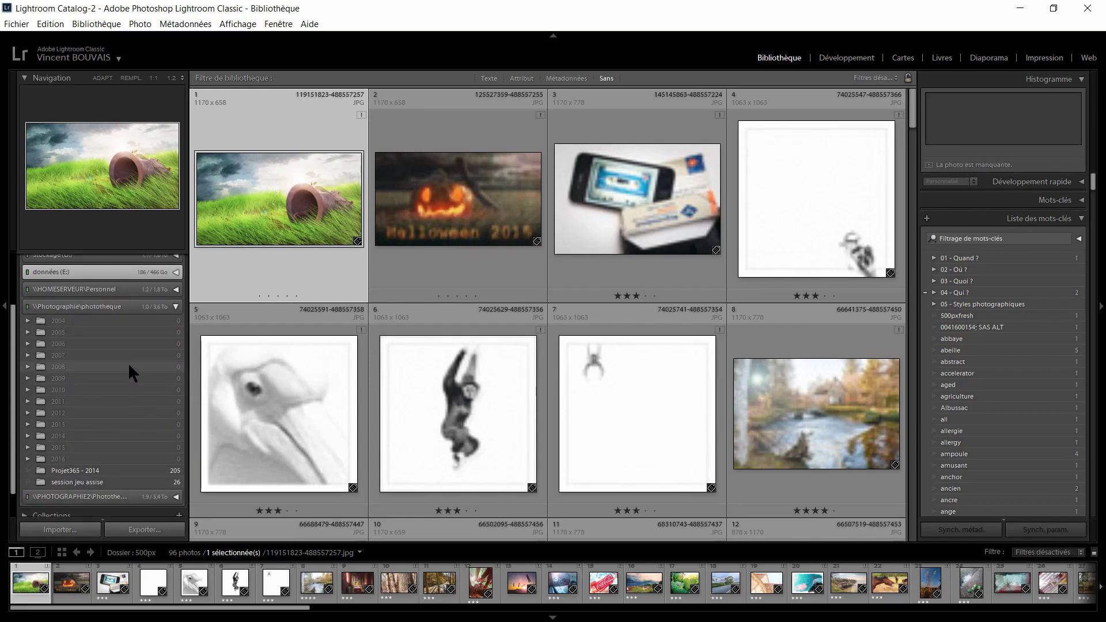
{"action": "left_click", "coordinate": [127, 307]}
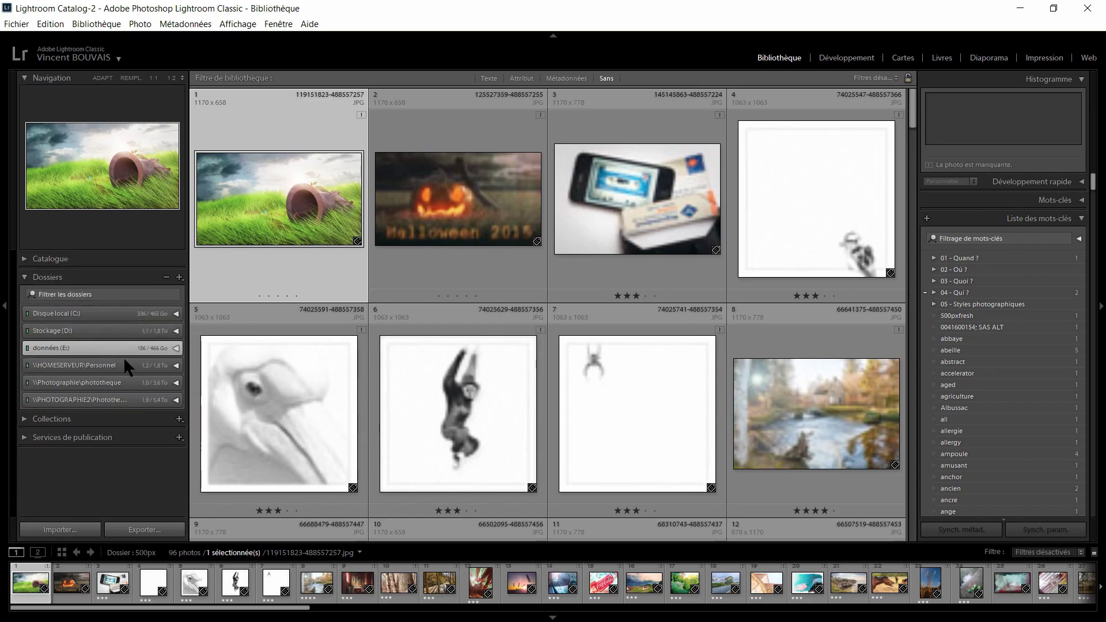
Show the photos of the folder "2017-02-10 - Lune rousse" under 2017 on the \\PHOTOGRAPHIE2\Phototheque volume
{"action": "left_click", "coordinate": [121, 398]}
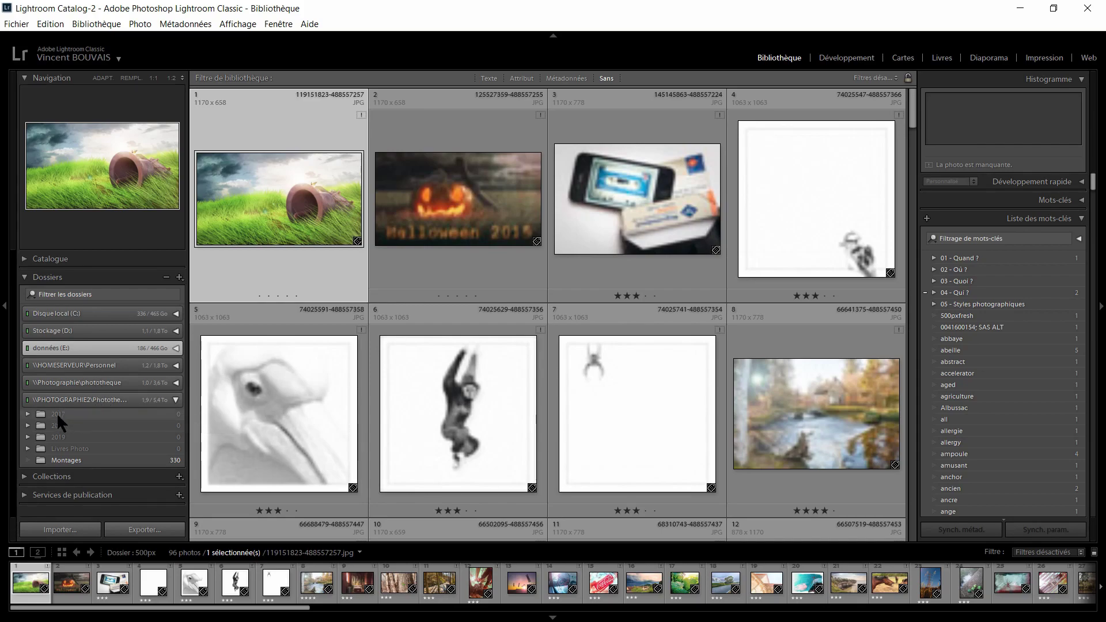
{"action": "left_click", "coordinate": [27, 412]}
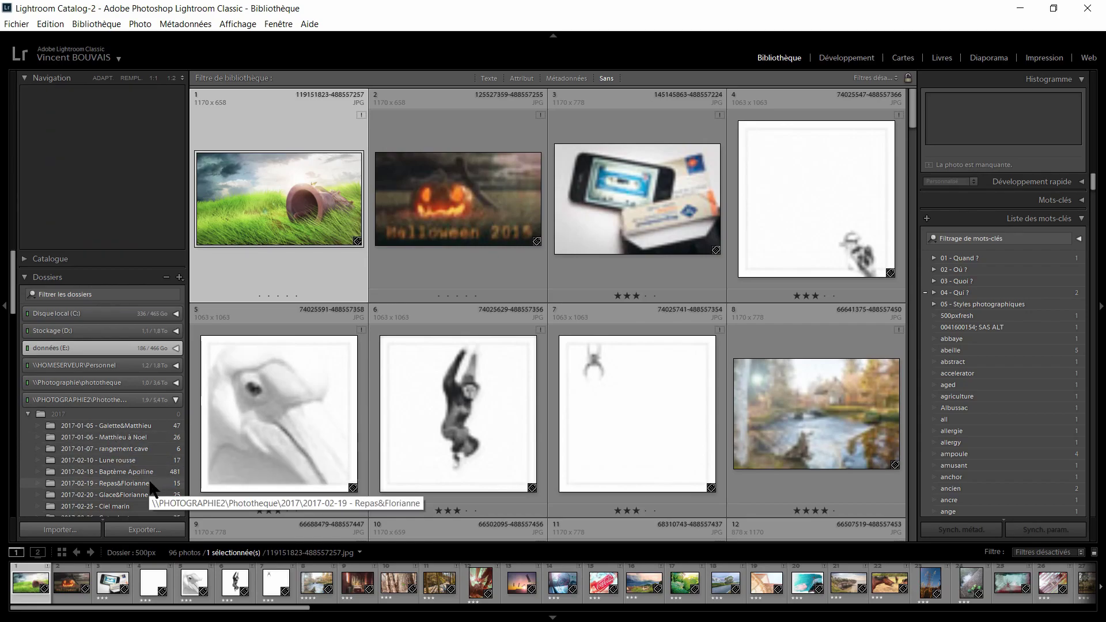
{"action": "left_click", "coordinate": [111, 460]}
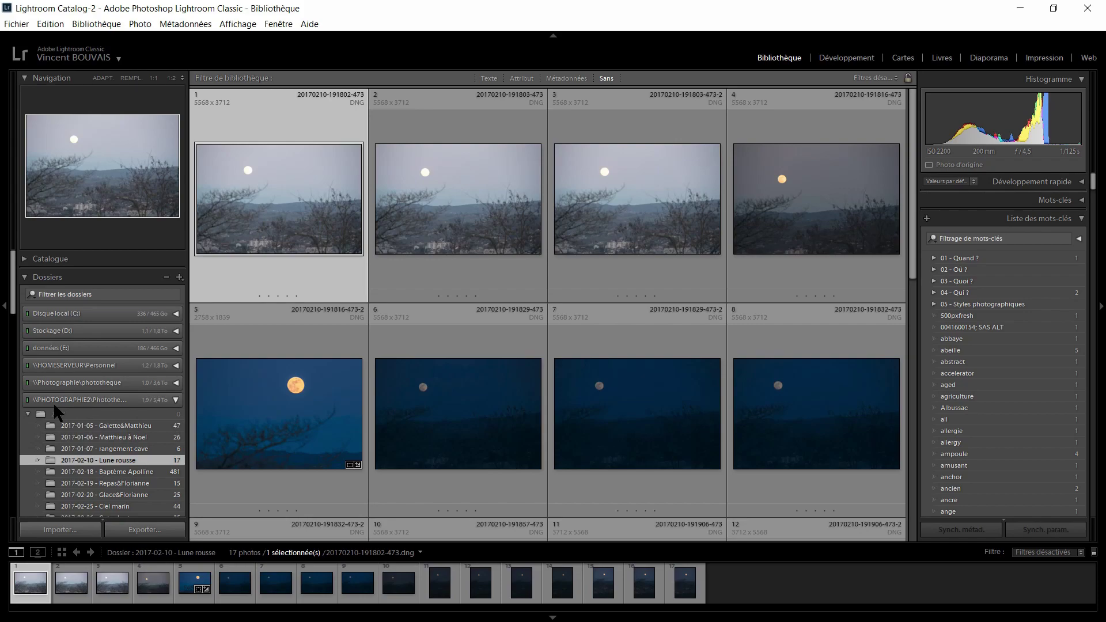
Collapse the \\PHOTOGRAPHIE2 volume and the Dossiers section, and expand Collections
{"action": "left_click", "coordinate": [175, 400]}
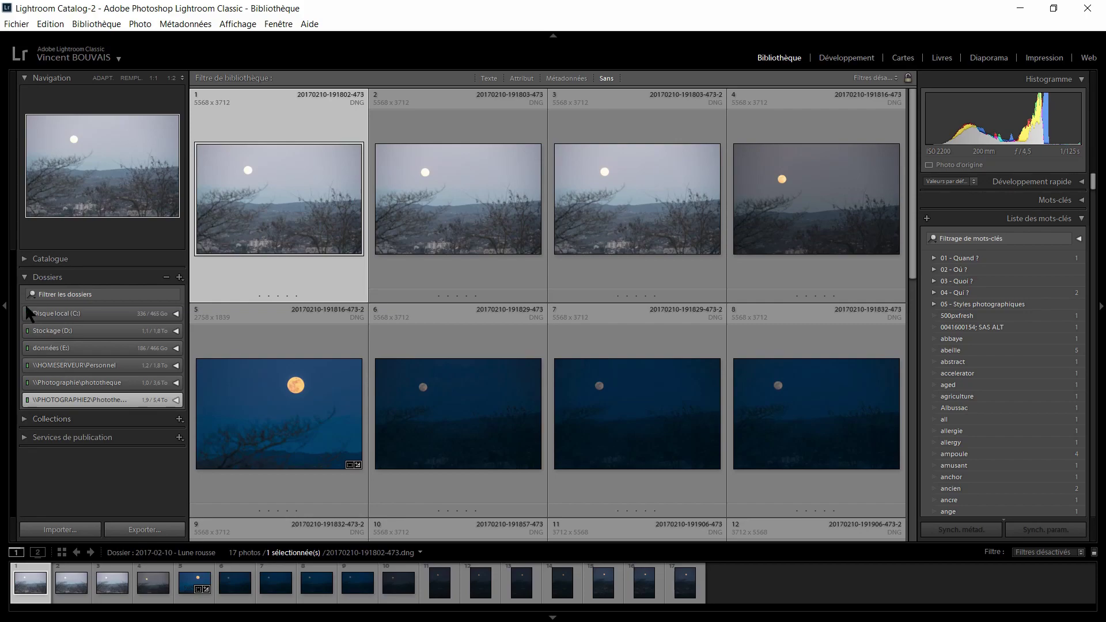
{"action": "left_click", "coordinate": [25, 277]}
{"action": "left_click", "coordinate": [75, 296]}
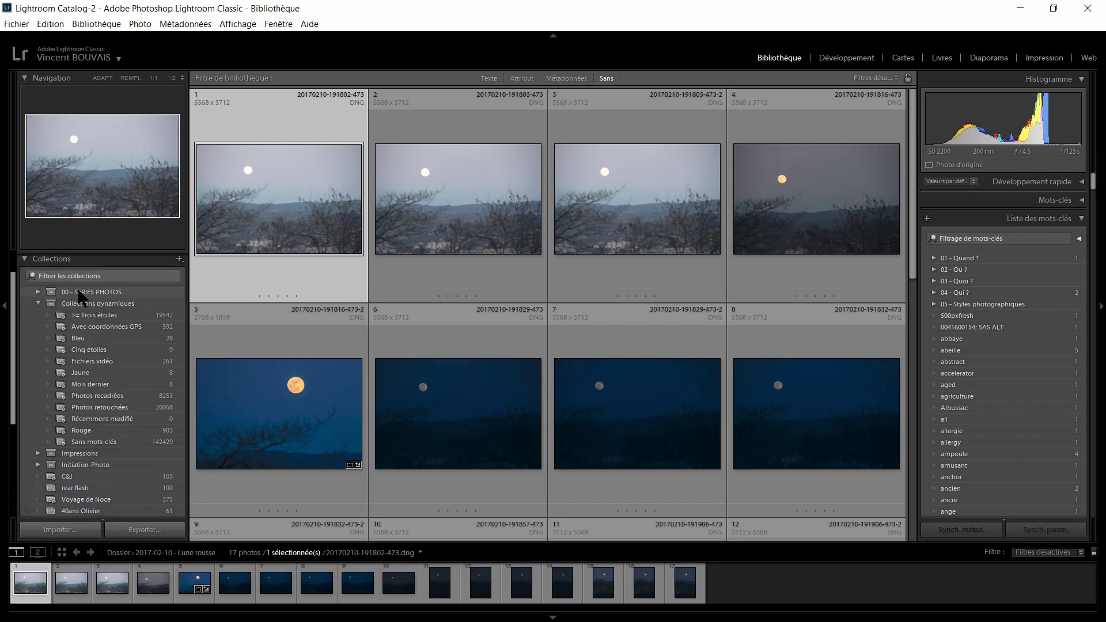
Collapse the Collections dynamiques set and show the photos of the Expo PHOTONIS 80ans collection
{"action": "left_click", "coordinate": [38, 304]}
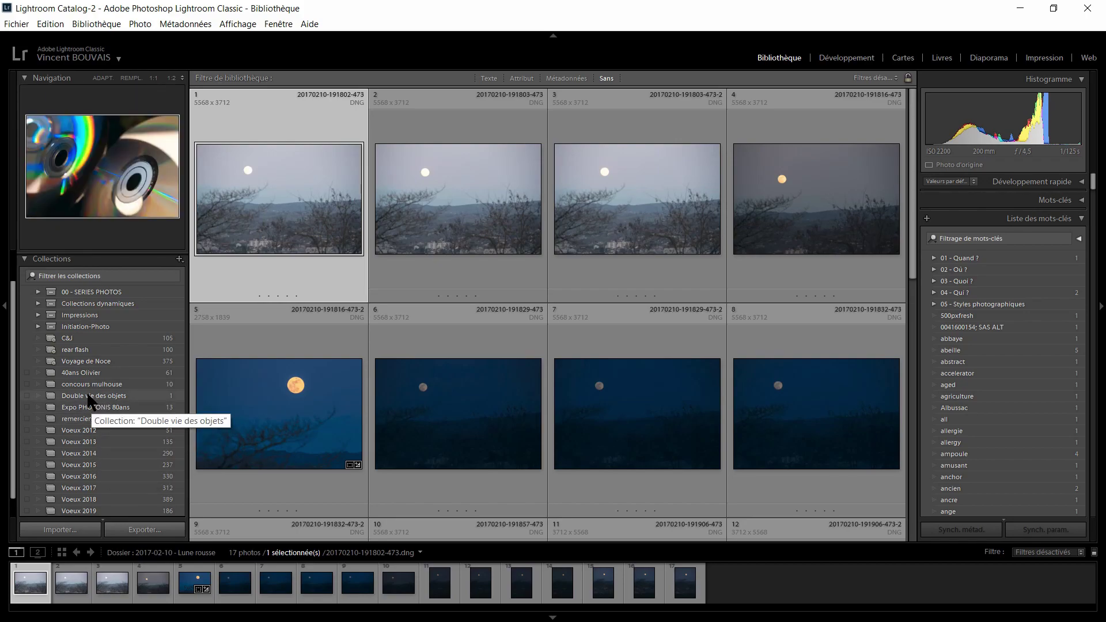
{"action": "left_click", "coordinate": [92, 406]}
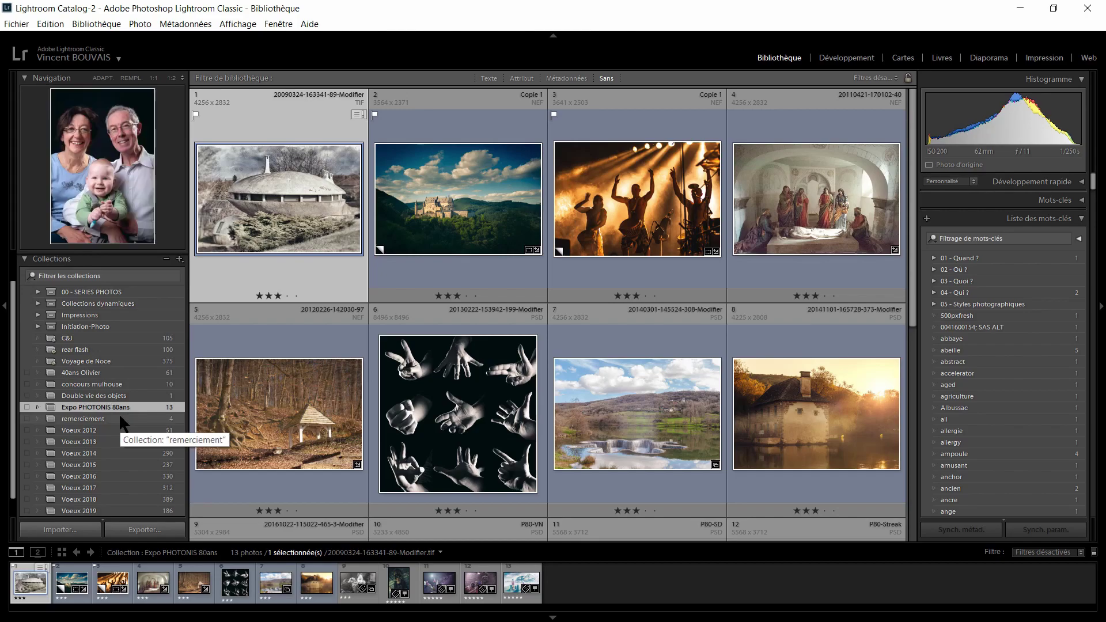
Review the smart collections inside the Collections dynamiques set, then collapse both the set and the Collections section
{"action": "left_click", "coordinate": [38, 303]}
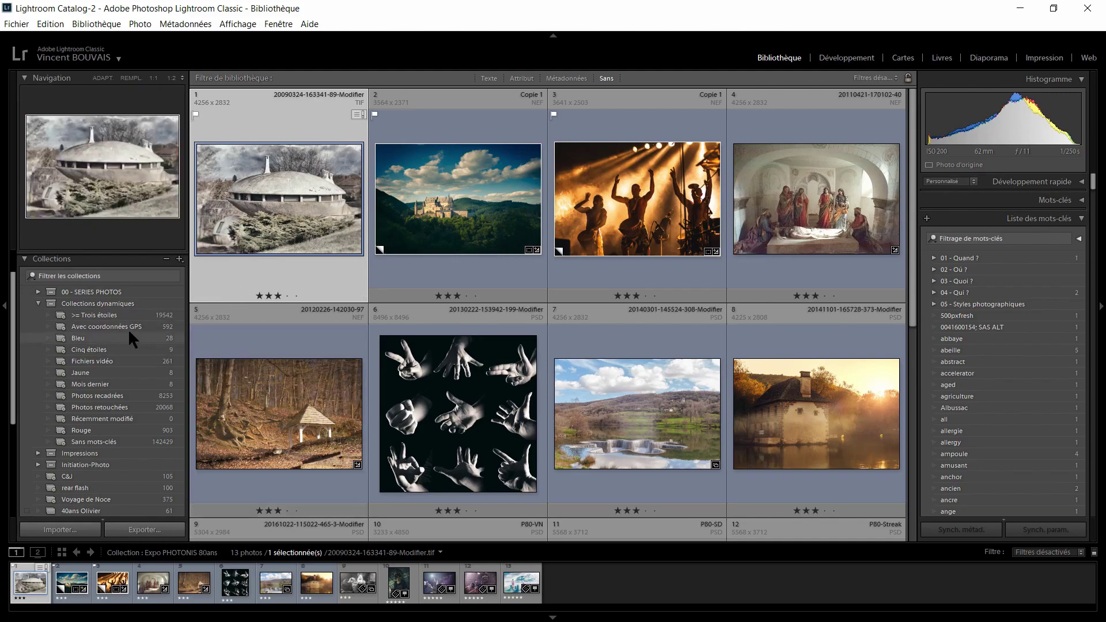
{"action": "left_click", "coordinate": [38, 303]}
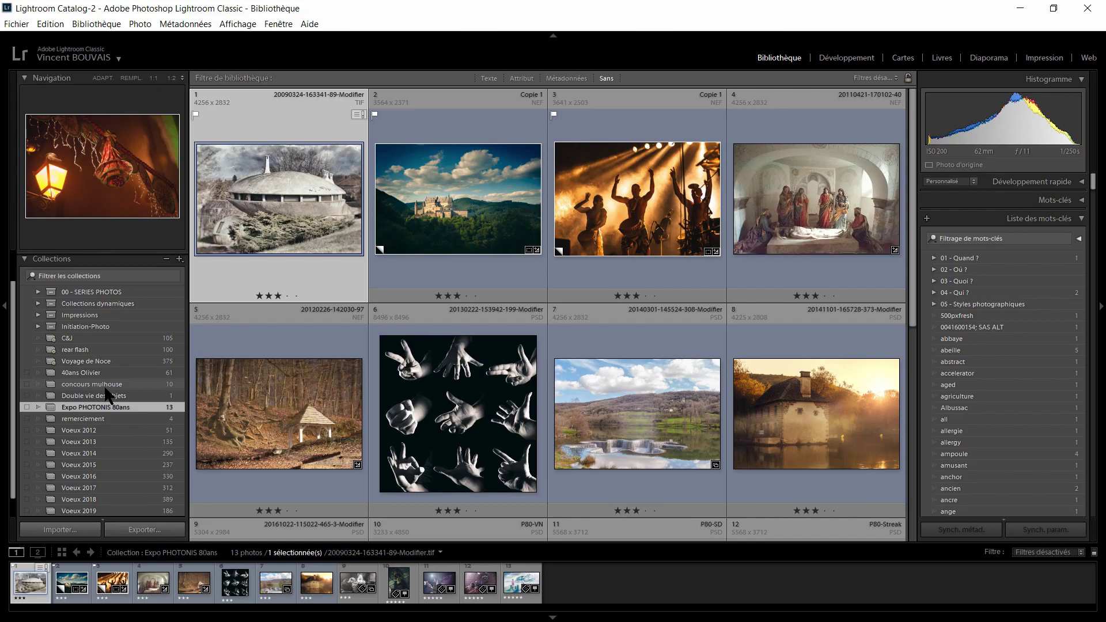
{"action": "left_click", "coordinate": [26, 260]}
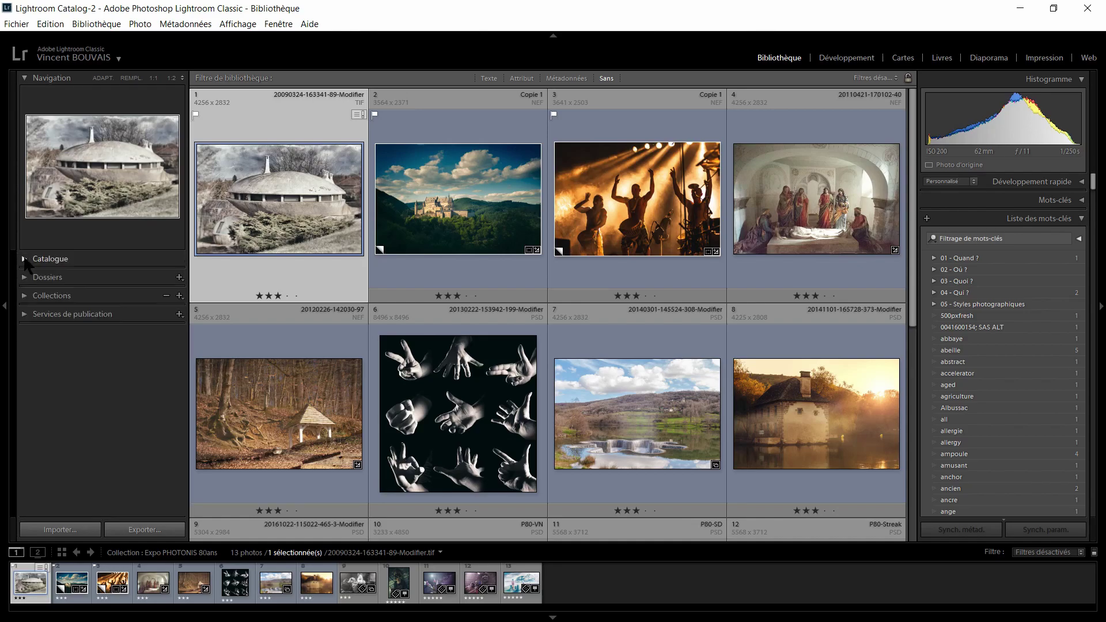
Expand Services de publication and examine the hard-drive print, Instagram, Adobe Stock, Facebook and Flickr services
{"action": "left_click", "coordinate": [44, 315]}
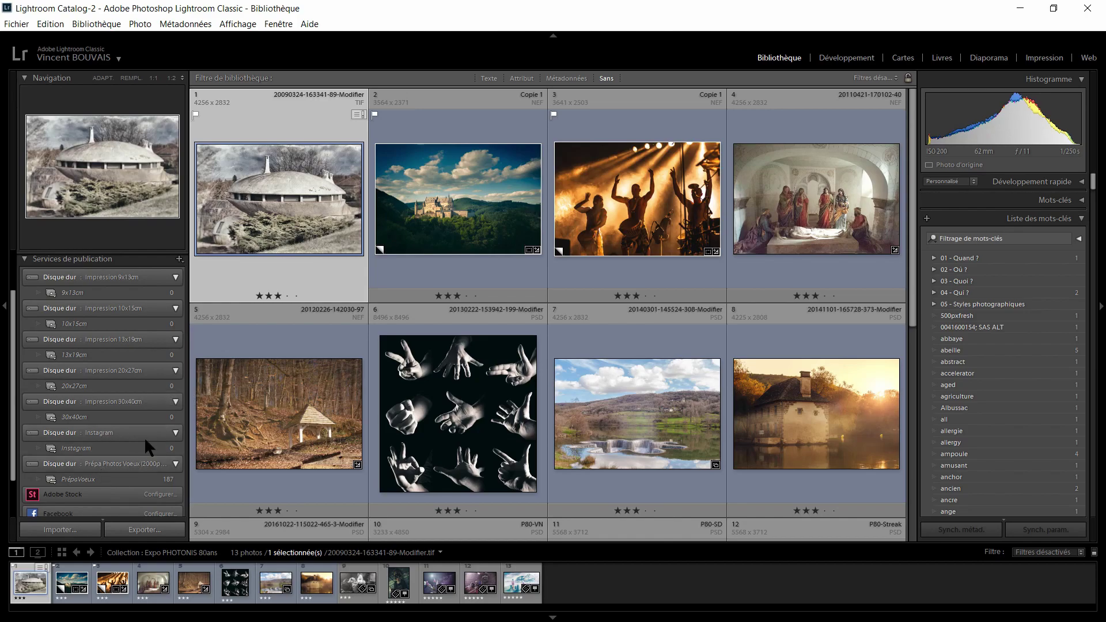
{"action": "scroll", "coordinate": [122, 369], "scroll_direction": "down", "scroll_amount": 1}
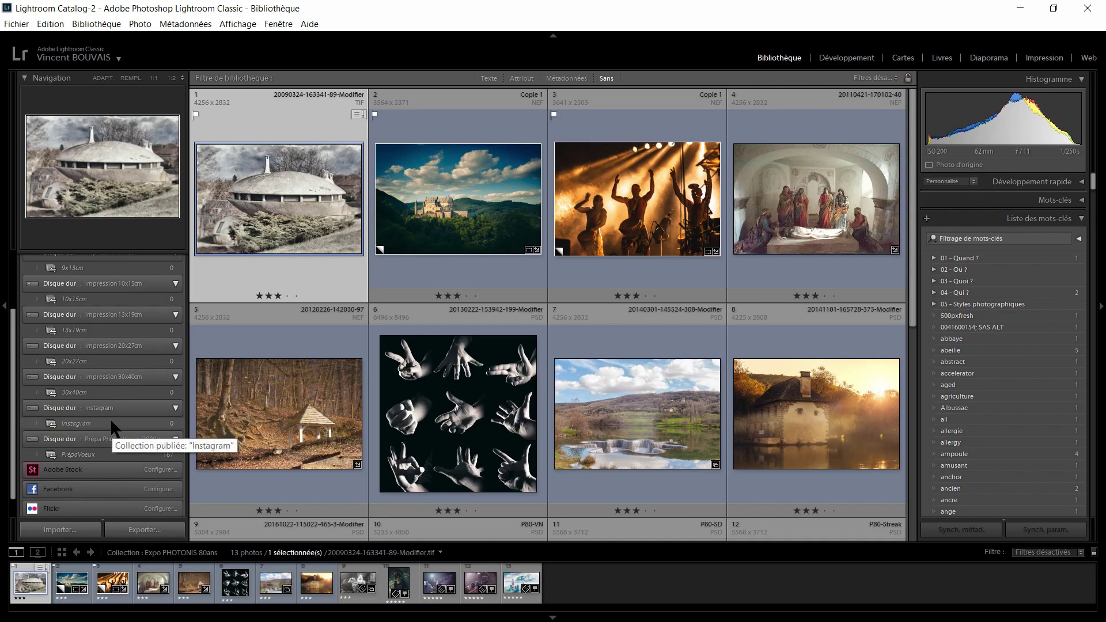
{"action": "scroll", "coordinate": [115, 425], "scroll_direction": "down", "scroll_amount": 1}
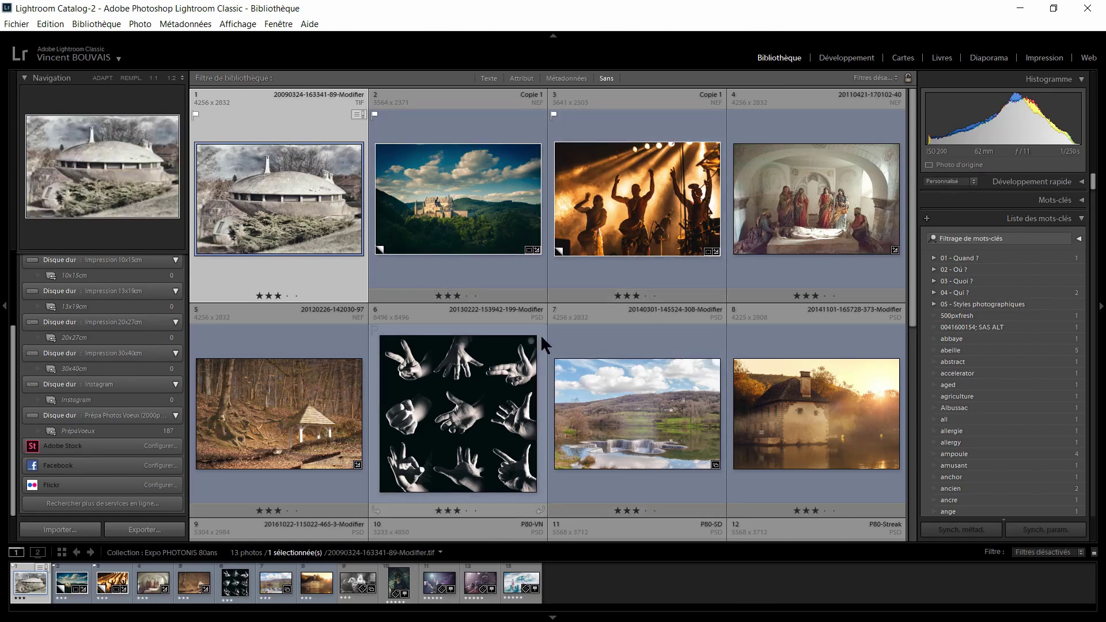
Look through all the photos of the Expo PHOTONIS 80ans collection in the grid
{"action": "scroll", "coordinate": [541, 334], "scroll_direction": "down", "scroll_amount": 5}
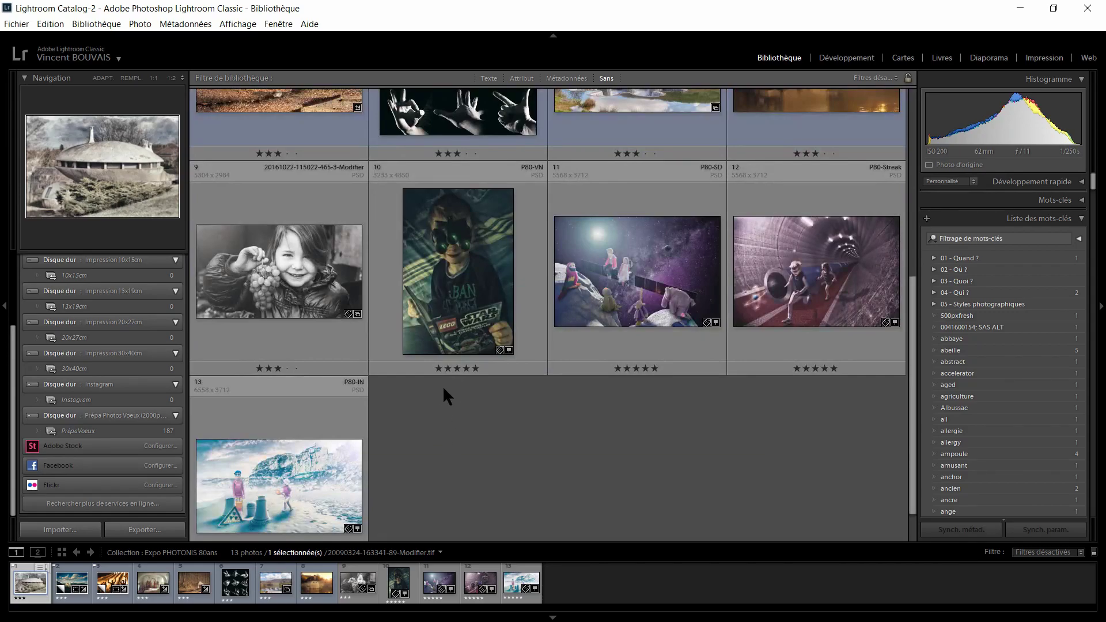
{"action": "scroll", "coordinate": [443, 395], "scroll_direction": "up", "scroll_amount": 5}
{"action": "scroll", "coordinate": [305, 198], "scroll_direction": "down", "scroll_amount": 3}
{"action": "scroll", "coordinate": [552, 375], "scroll_direction": "down", "scroll_amount": 2}
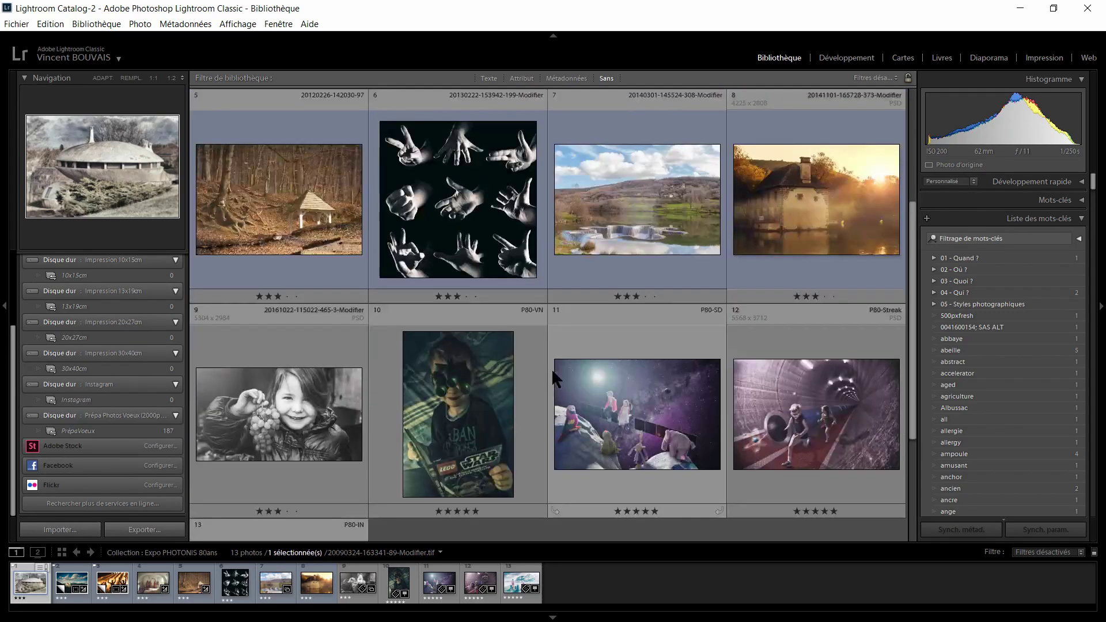
{"action": "scroll", "coordinate": [551, 374], "scroll_direction": "down", "scroll_amount": 2}
{"action": "left_click", "coordinate": [525, 595]}
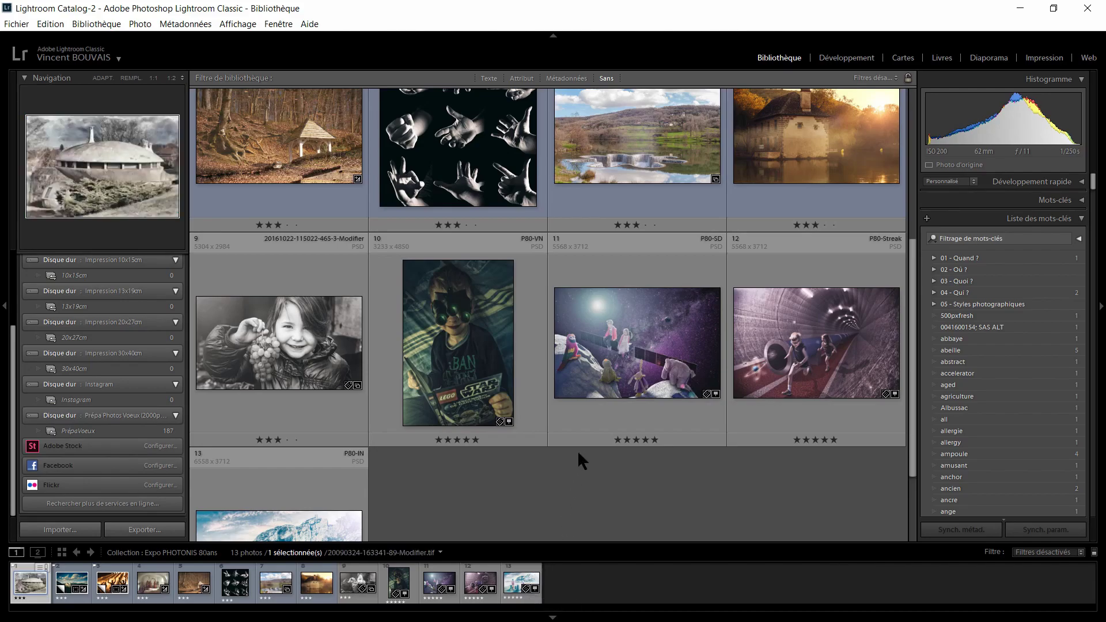
Switch to the Développement module and view the castle and lakeside house photos, returning to the collection's first photo
{"action": "left_click", "coordinate": [847, 67]}
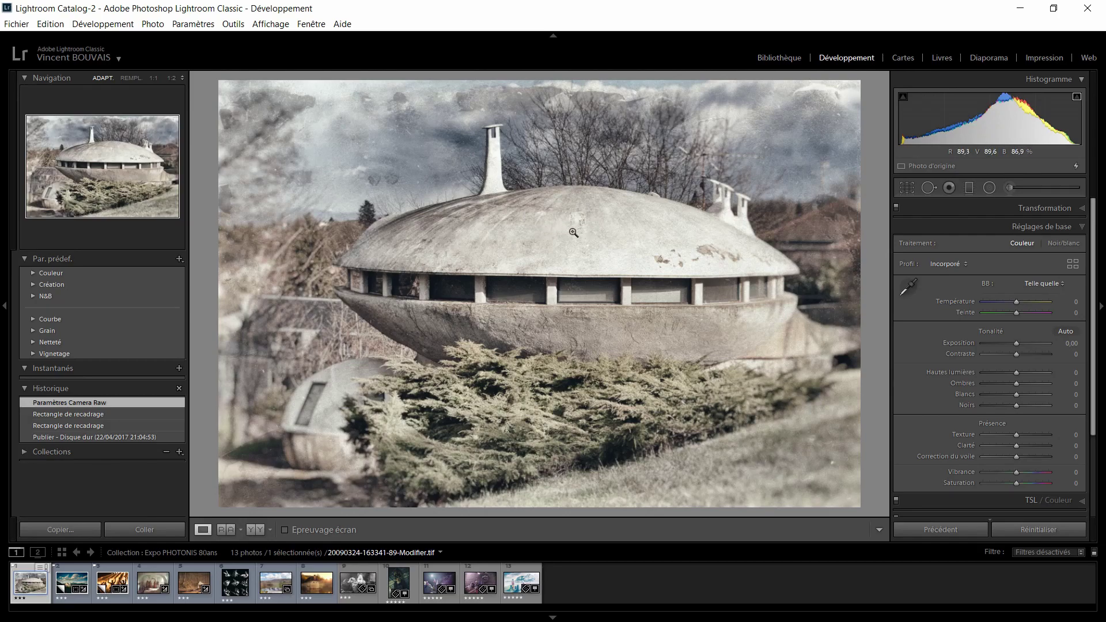
{"action": "left_click", "coordinate": [69, 585]}
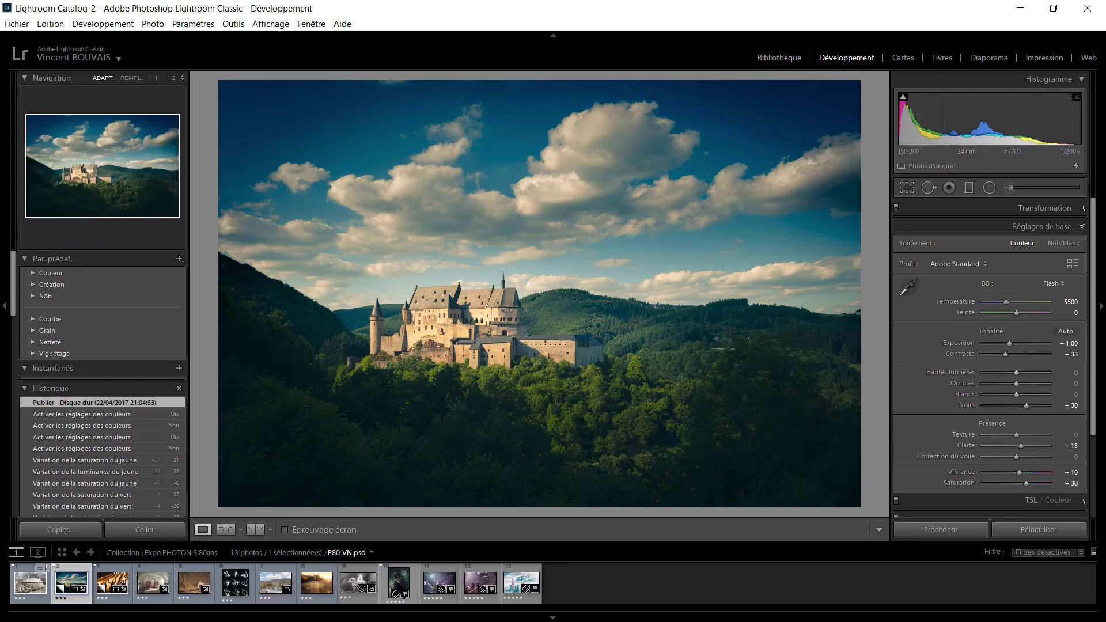
{"action": "left_click", "coordinate": [315, 583]}
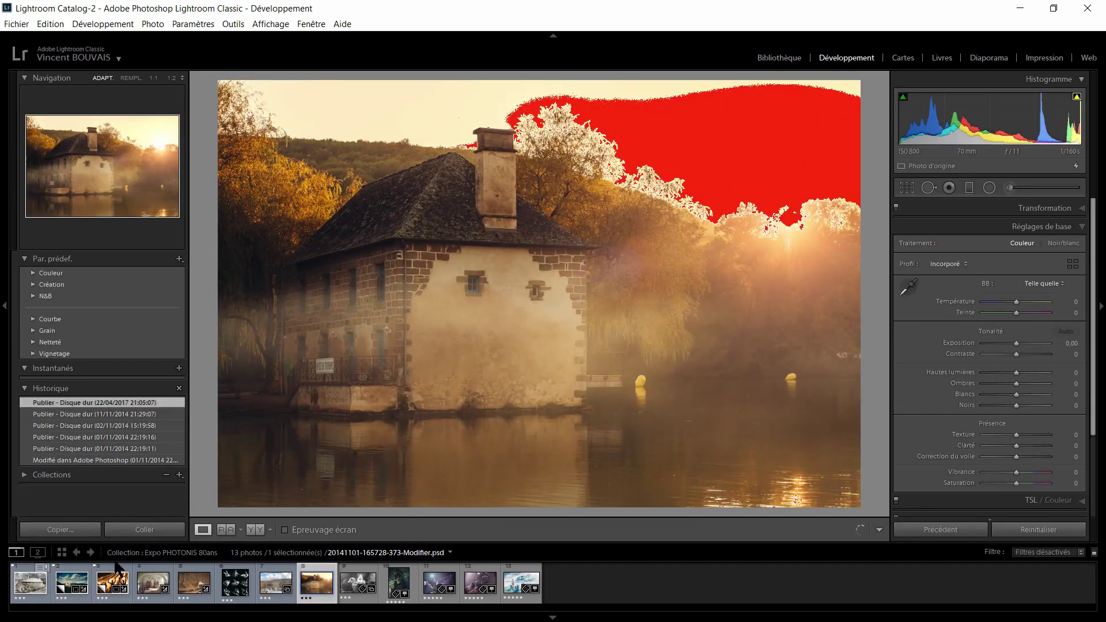
{"action": "left_click", "coordinate": [29, 582]}
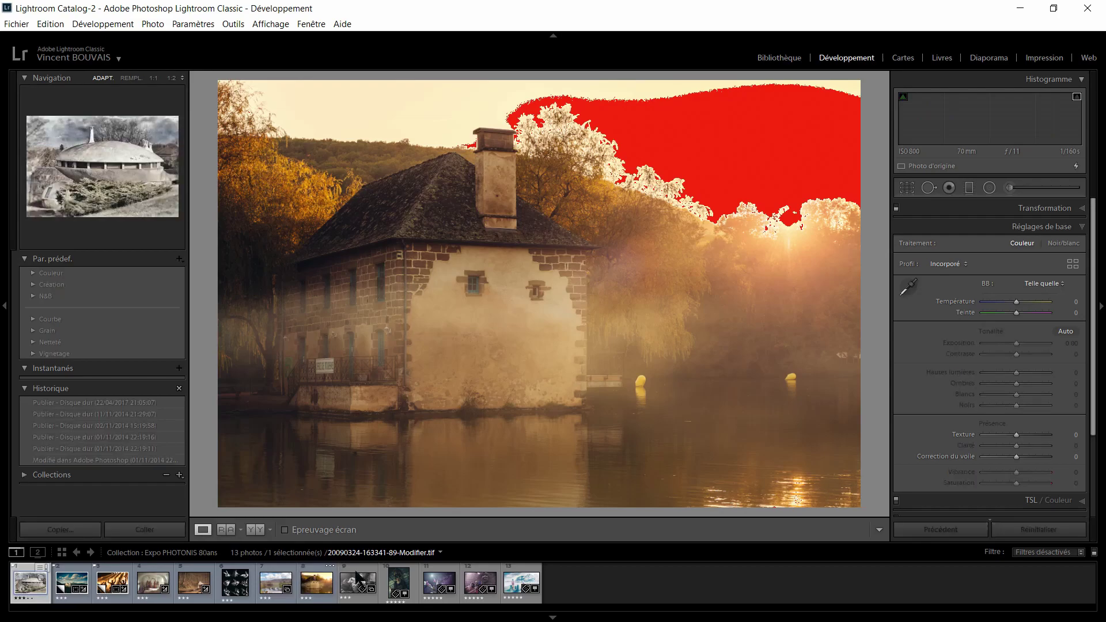
Return to the Library grid and collapse the Services de publication section
{"action": "key", "text": "g"}
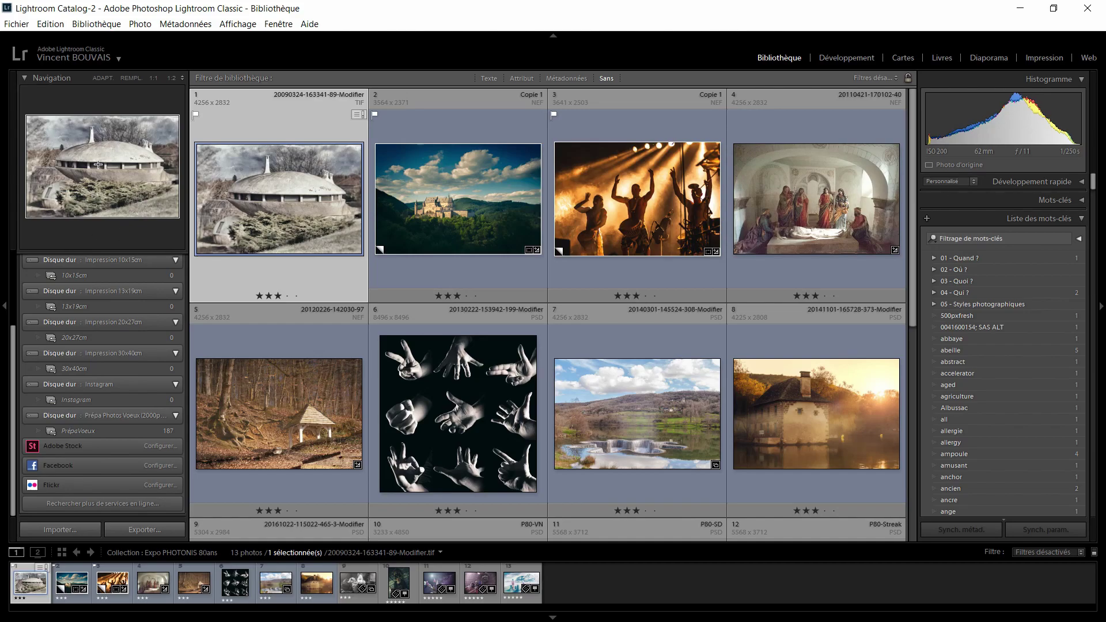
{"action": "scroll", "coordinate": [109, 311], "scroll_direction": "up", "scroll_amount": 5}
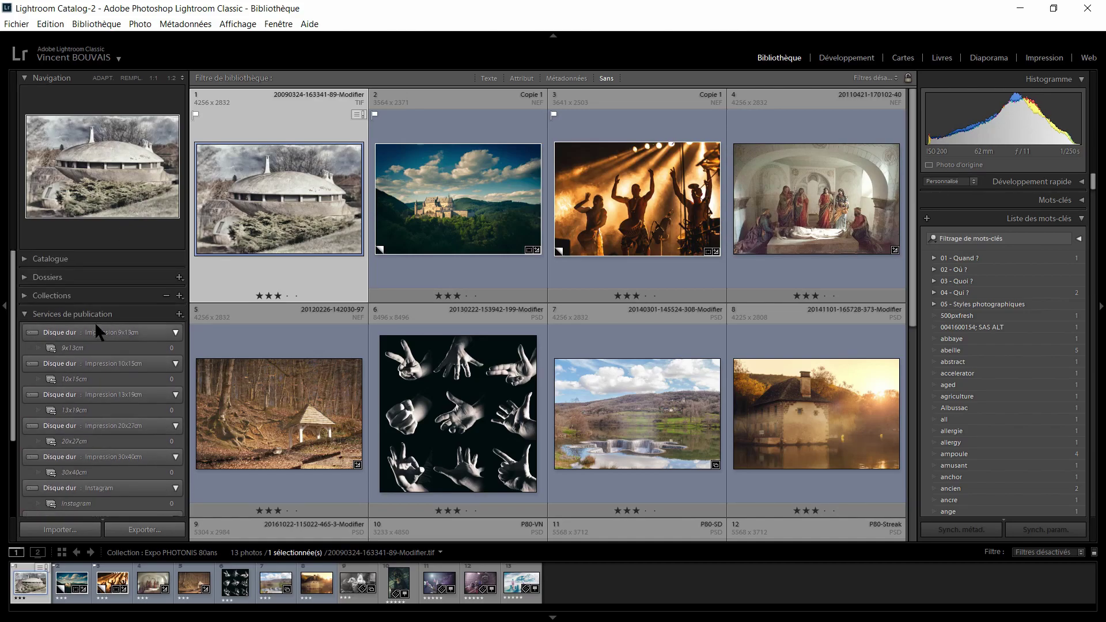
{"action": "left_click", "coordinate": [24, 314]}
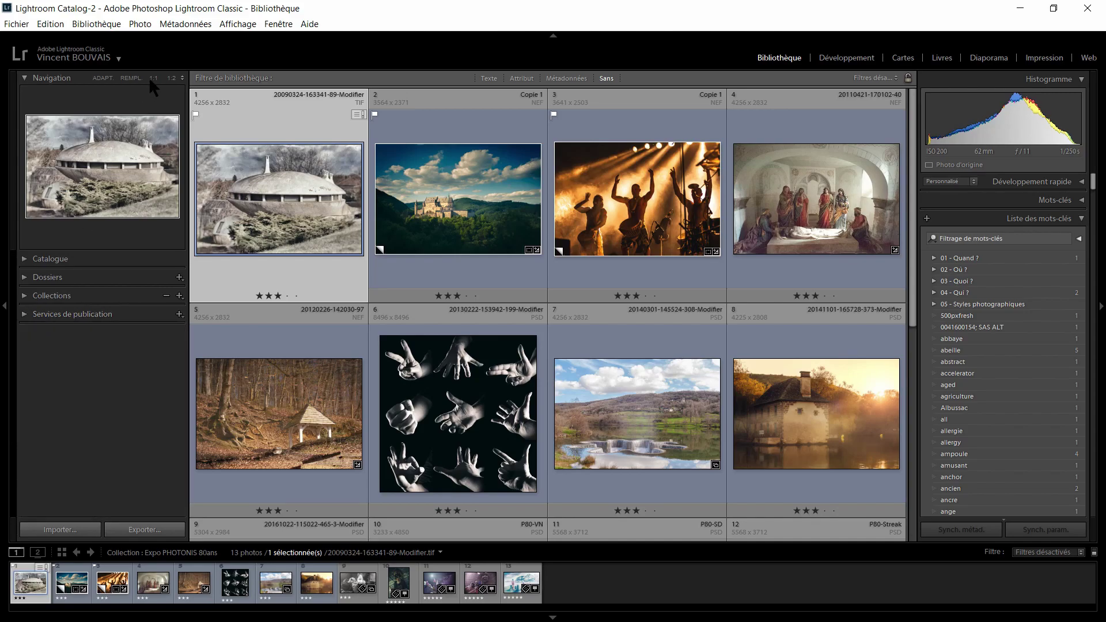
Inspect details of the domed building photo at 1:1 magnification, fit it to the view again and return to the grid
{"action": "double_click", "coordinate": [262, 193]}
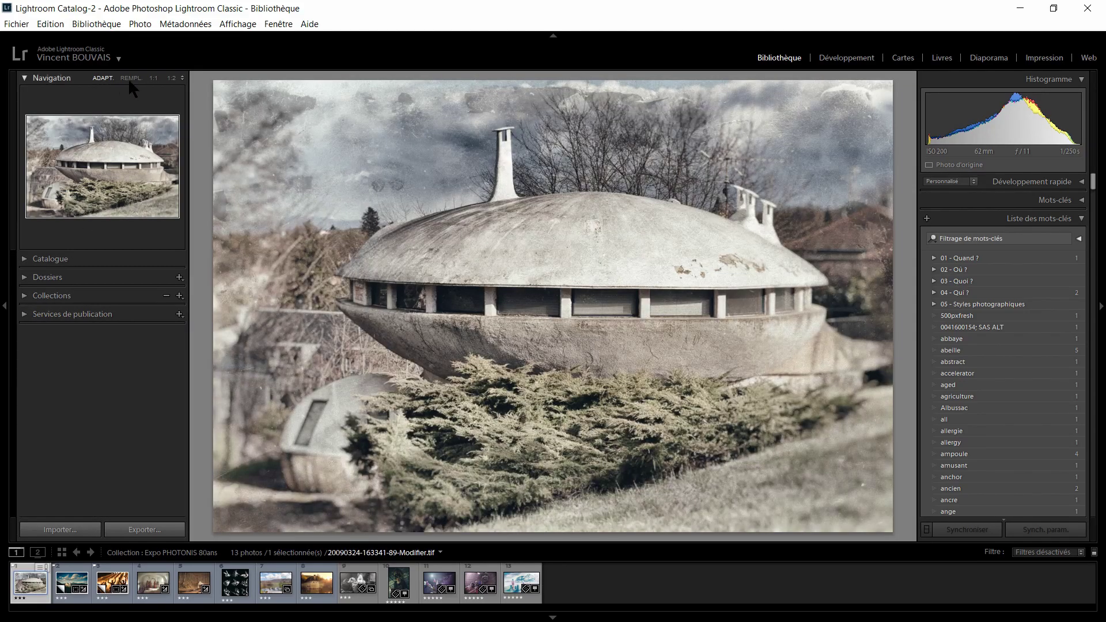
{"action": "left_click", "coordinate": [154, 78]}
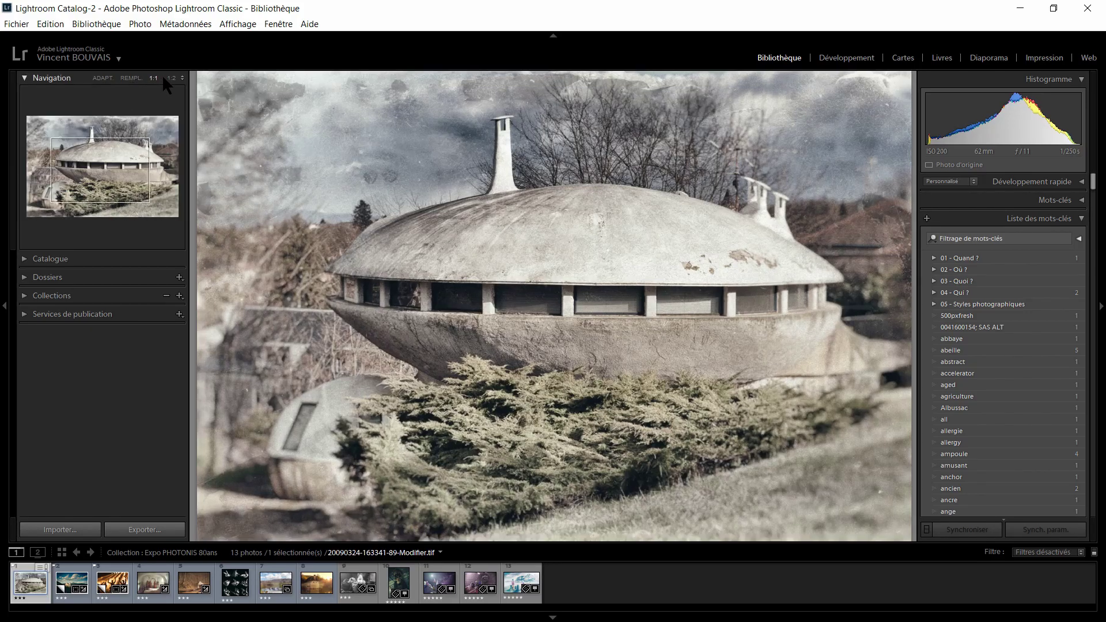
{"action": "left_click", "coordinate": [88, 159]}
{"action": "left_click_drag", "start_coordinate": [87, 159], "coordinate": [163, 166]}
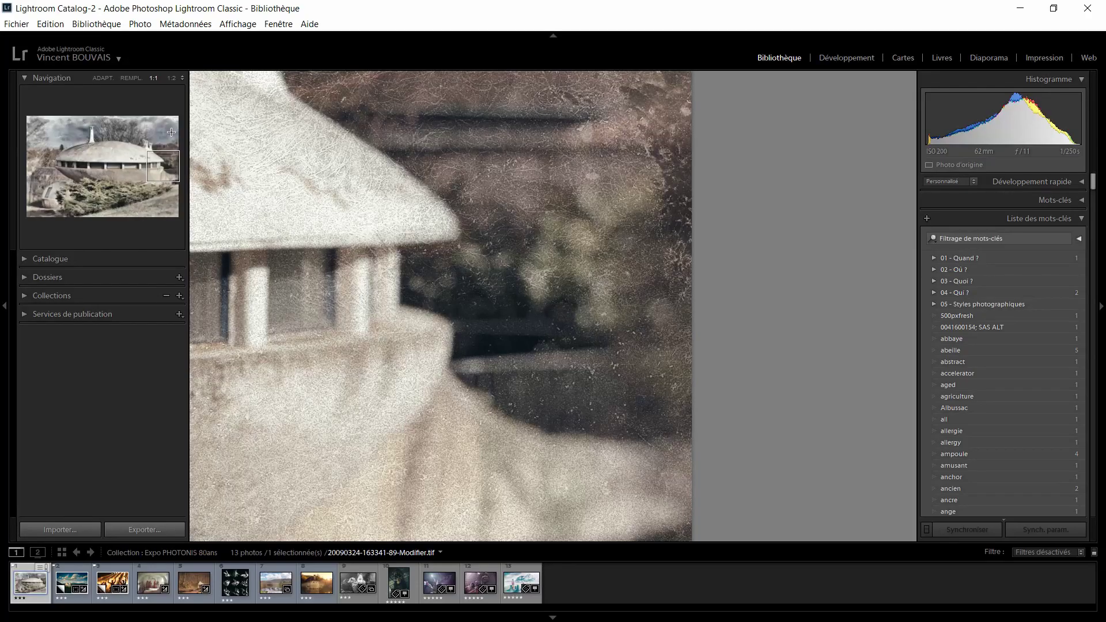
{"action": "left_click_drag", "start_coordinate": [145, 164], "coordinate": [120, 163]}
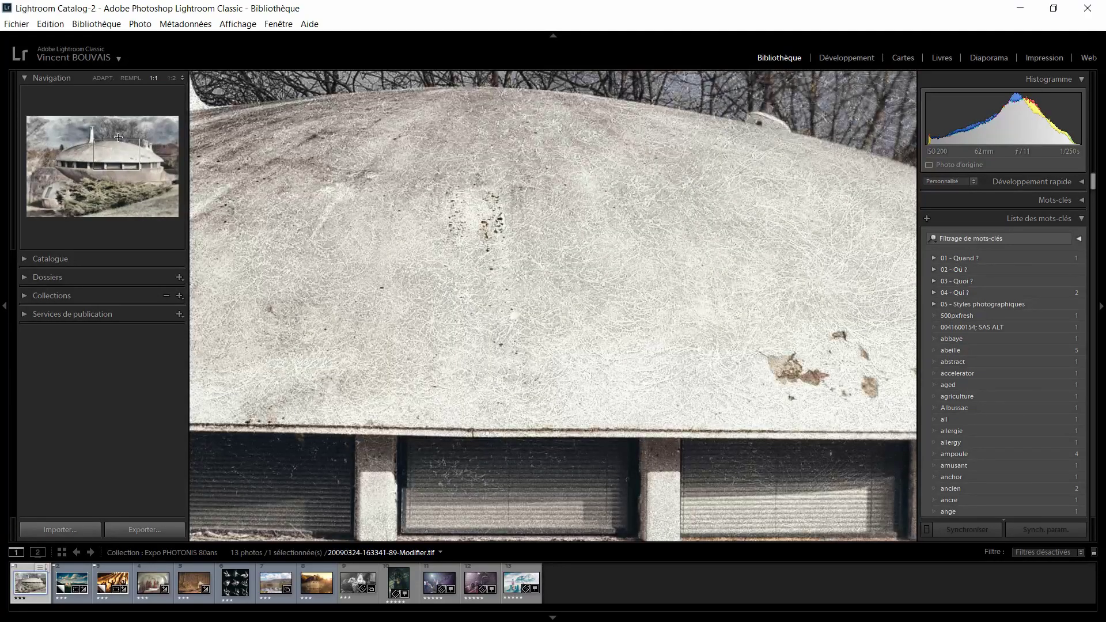
{"action": "left_click", "coordinate": [105, 77]}
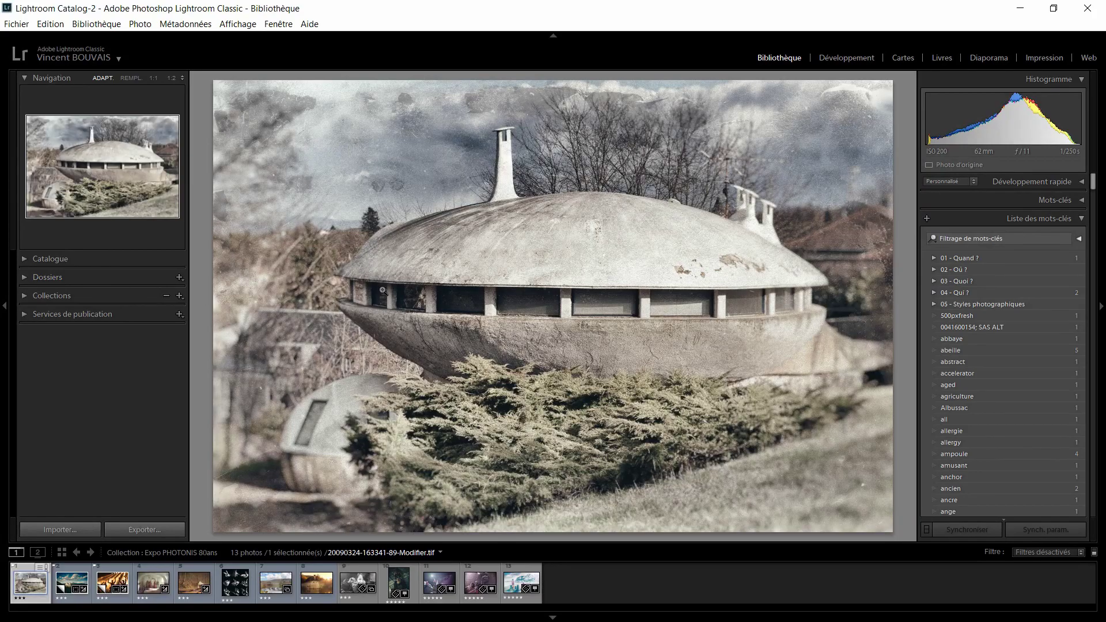
{"action": "left_click", "coordinate": [471, 233]}
{"action": "key", "text": "g"}
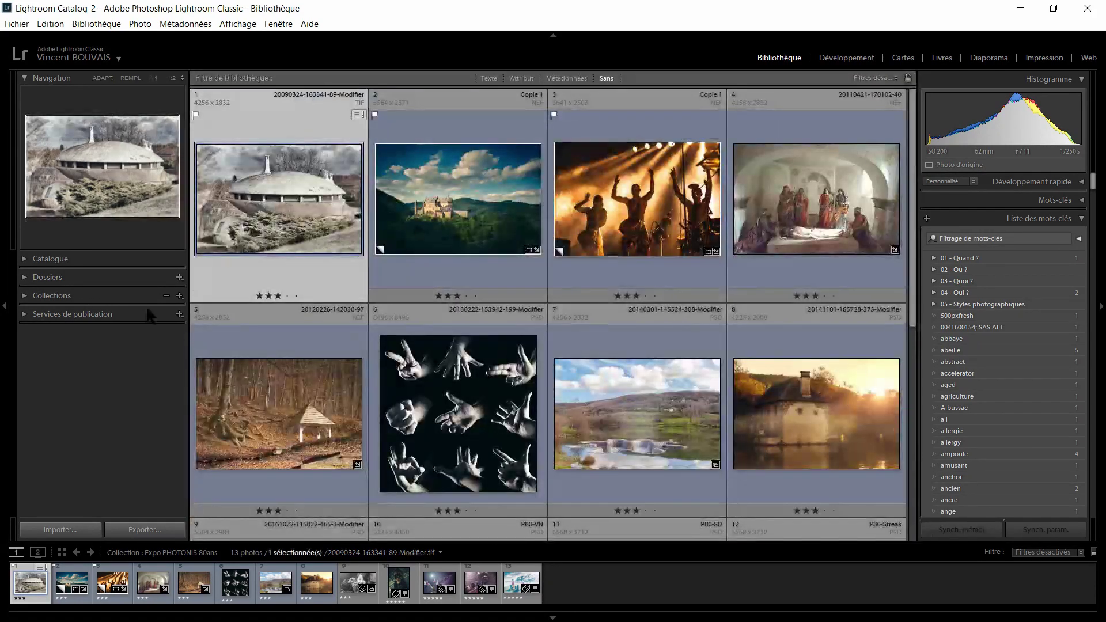
Review the contents of the Dossiers and Collections sections, collapsing each one again
{"action": "left_click", "coordinate": [46, 278]}
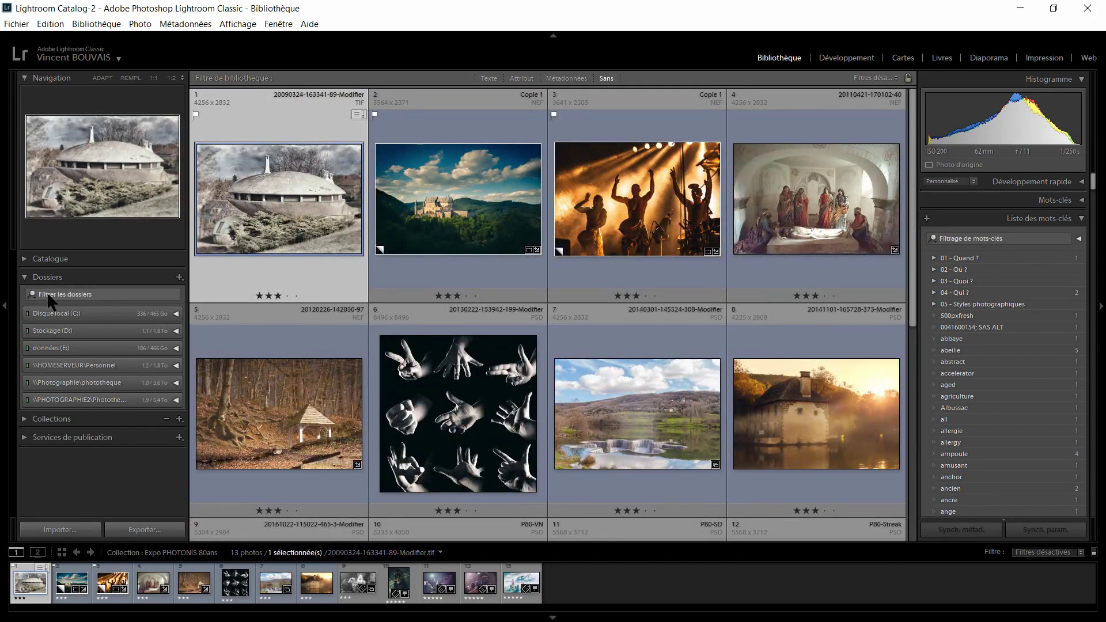
{"action": "left_click", "coordinate": [25, 278]}
{"action": "left_click", "coordinate": [52, 296]}
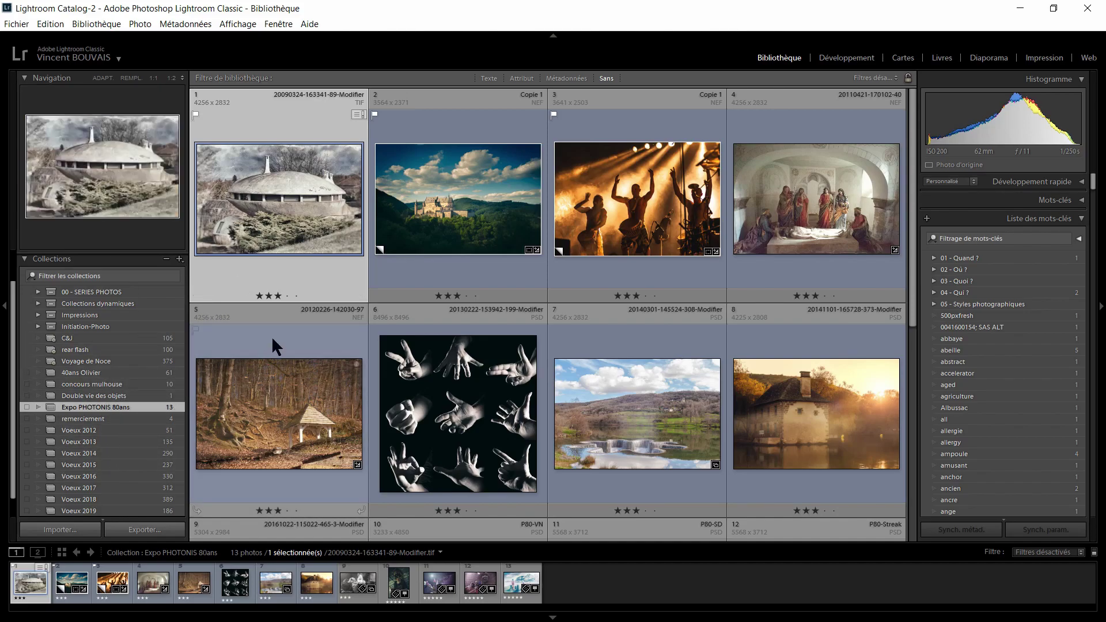
{"action": "scroll", "coordinate": [57, 295], "scroll_direction": "up", "scroll_amount": 1}
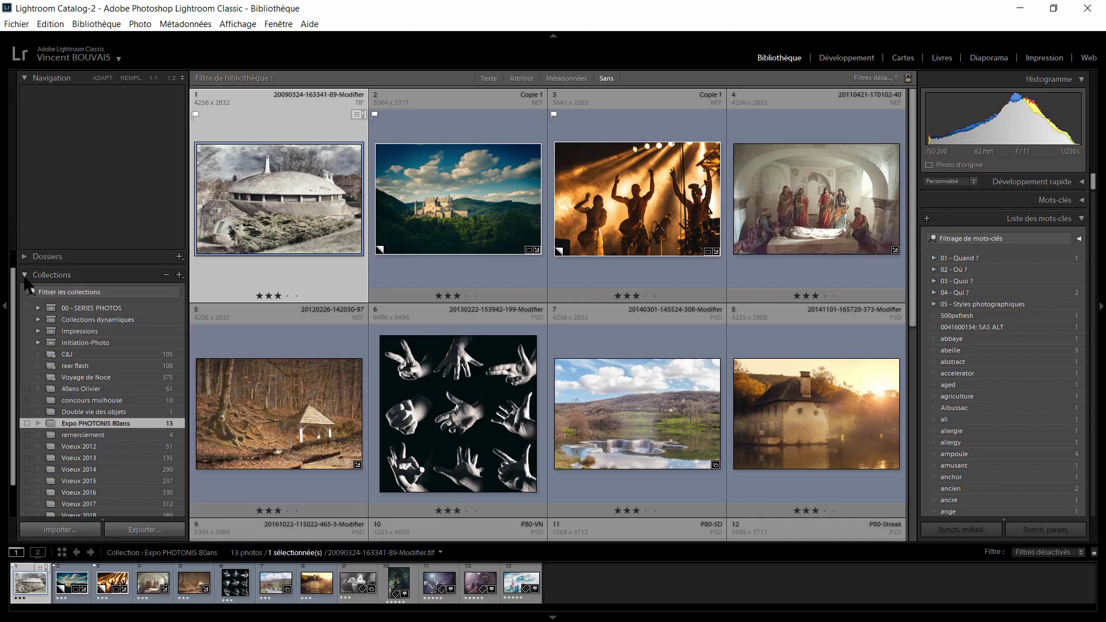
{"action": "left_click", "coordinate": [24, 276]}
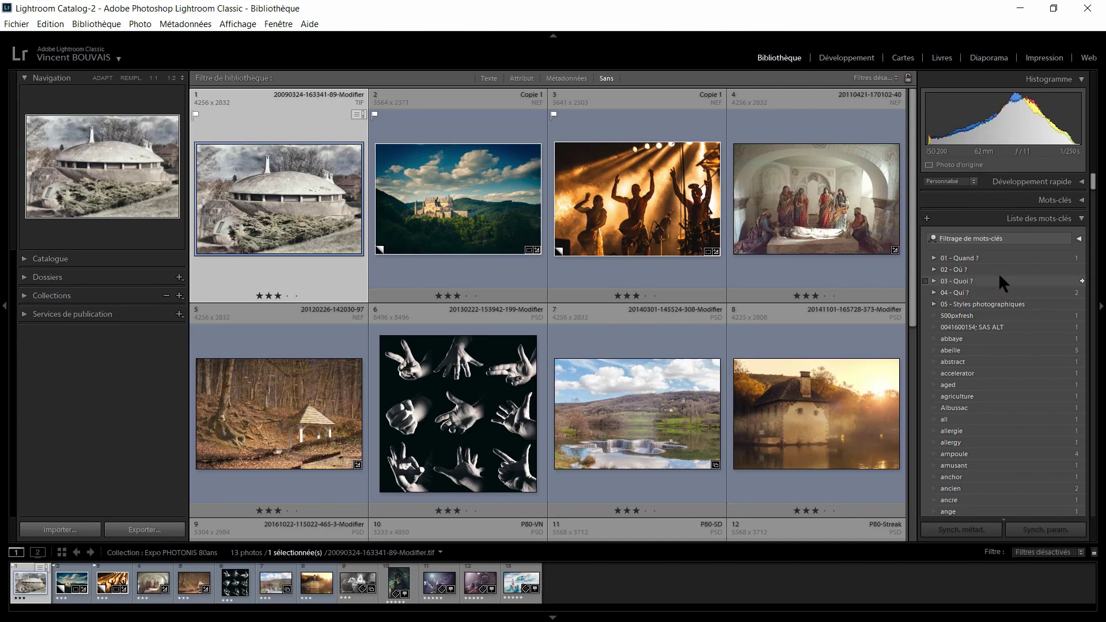
Collapse the Liste des mots-clés and Métadonnées sections, and view the Développement rapide controls before collapsing them too
{"action": "left_click", "coordinate": [1043, 220]}
{"action": "left_click", "coordinate": [1047, 237]}
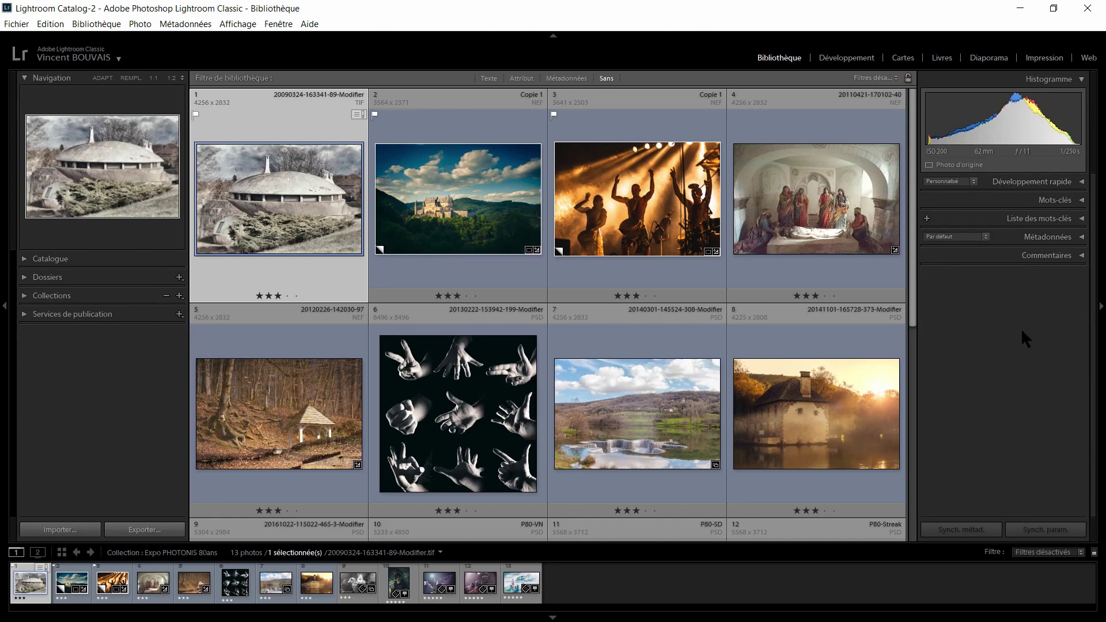
{"action": "left_click", "coordinate": [1080, 183]}
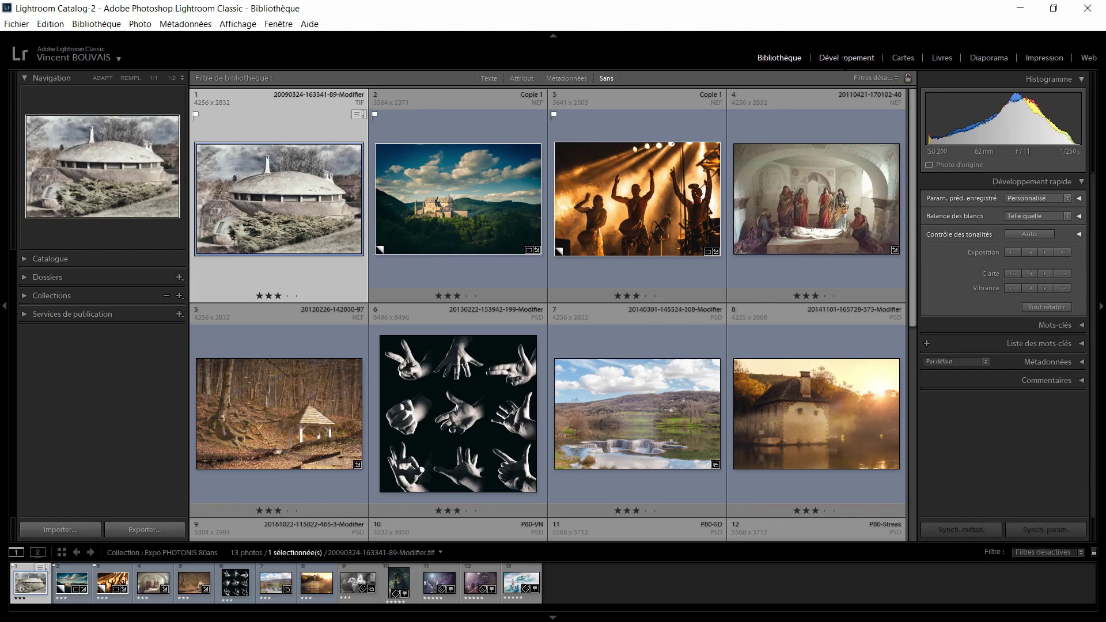
{"action": "left_click", "coordinate": [1064, 182]}
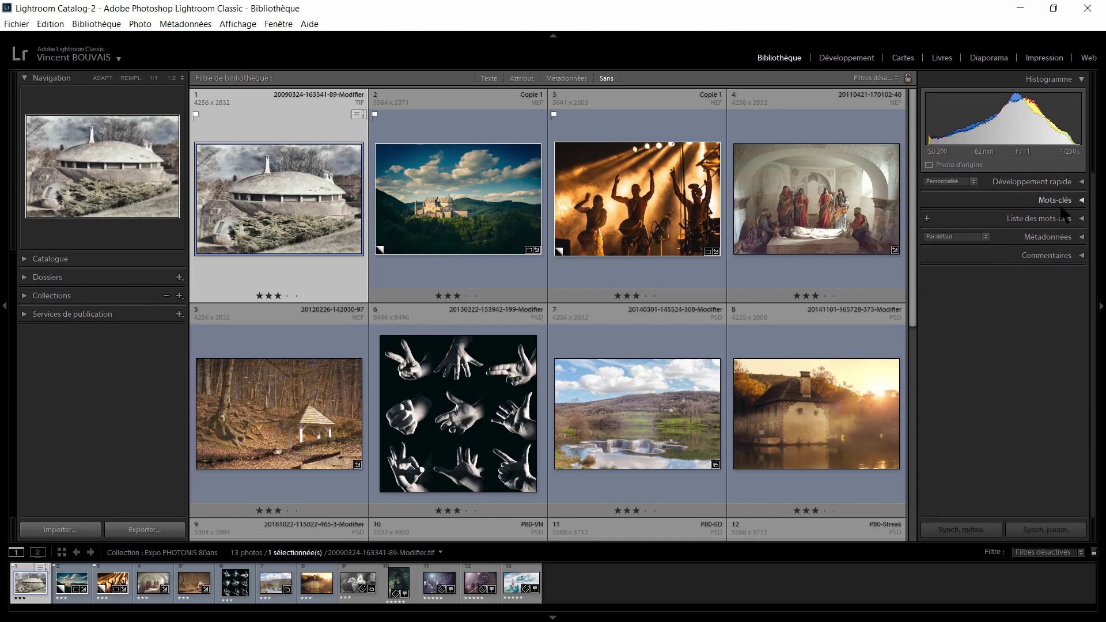
Expand the Mots-clés section and select the castle photo to check its keywords
{"action": "left_click", "coordinate": [1060, 202]}
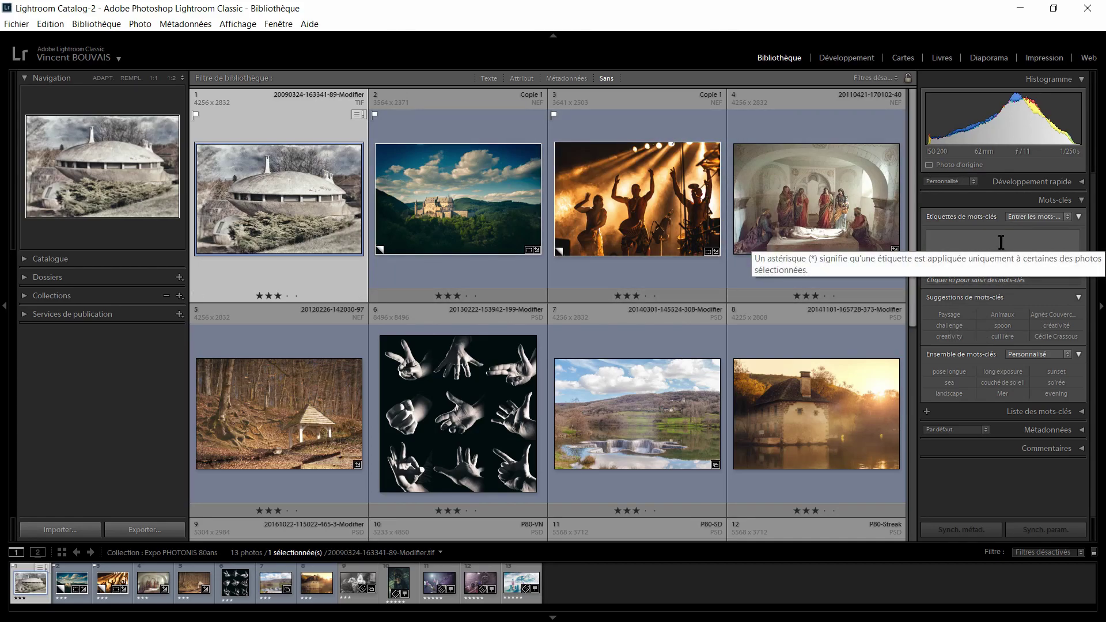
{"action": "left_click", "coordinate": [468, 207]}
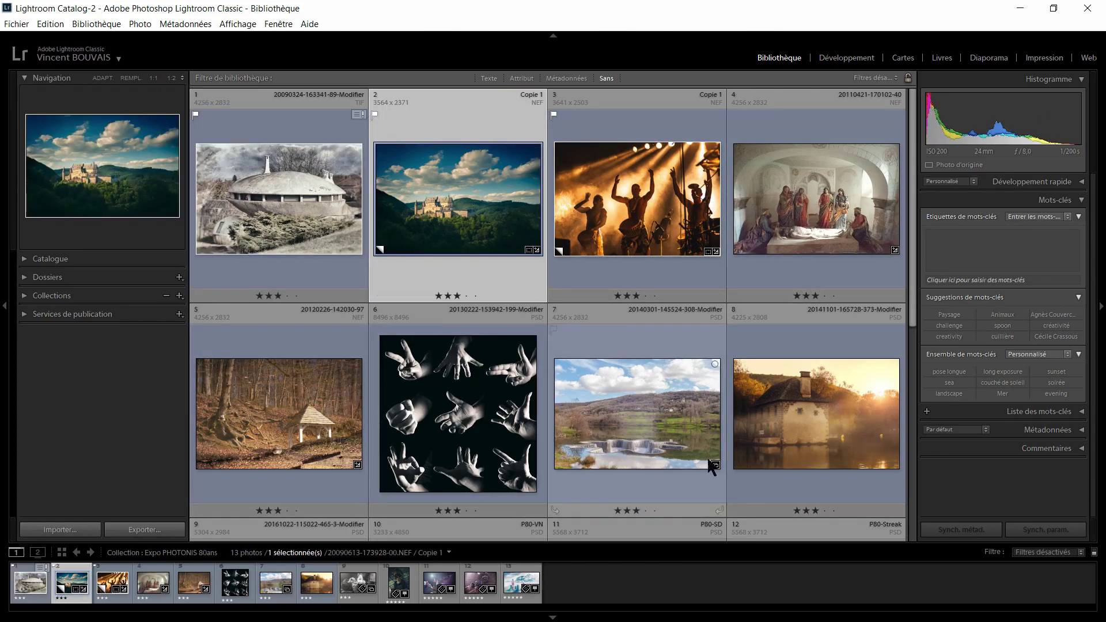
Open the Sans mots-clés smart collection under Collections dynamiques, select a castle photo without keywords, and collapse the collection set
{"action": "left_click", "coordinate": [36, 297]}
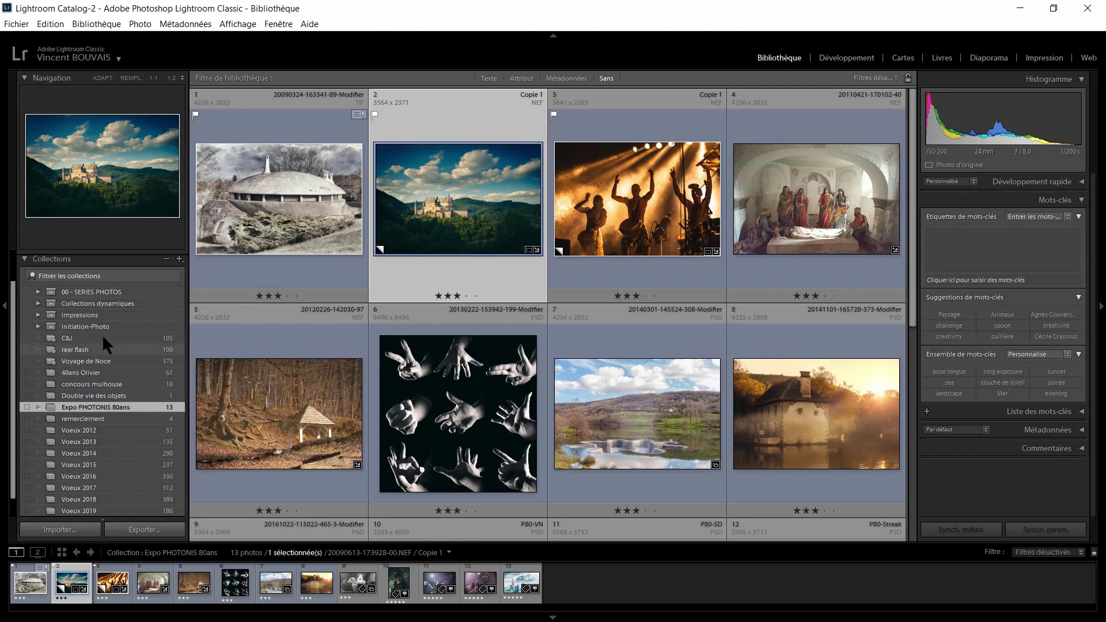
{"action": "left_click", "coordinate": [34, 300]}
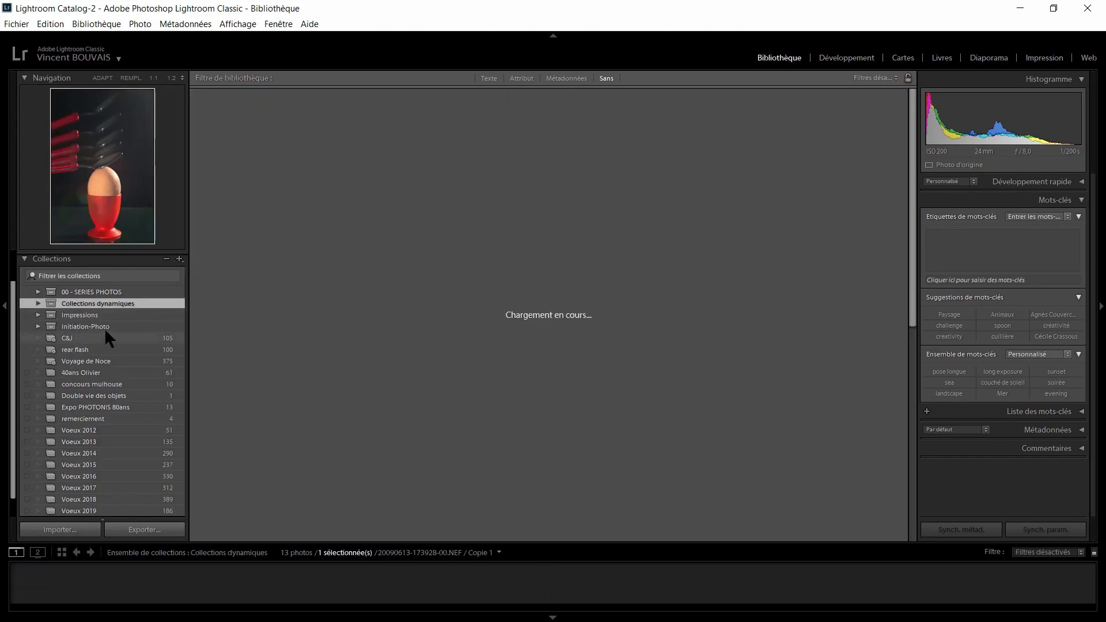
{"action": "left_click", "coordinate": [38, 303]}
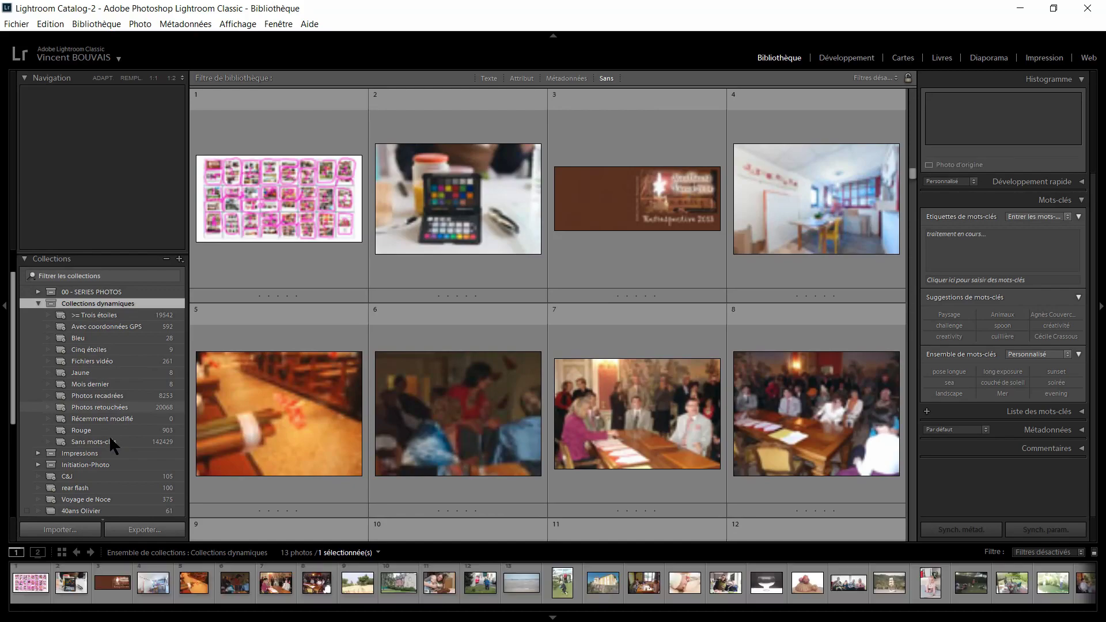
{"action": "left_click", "coordinate": [110, 439]}
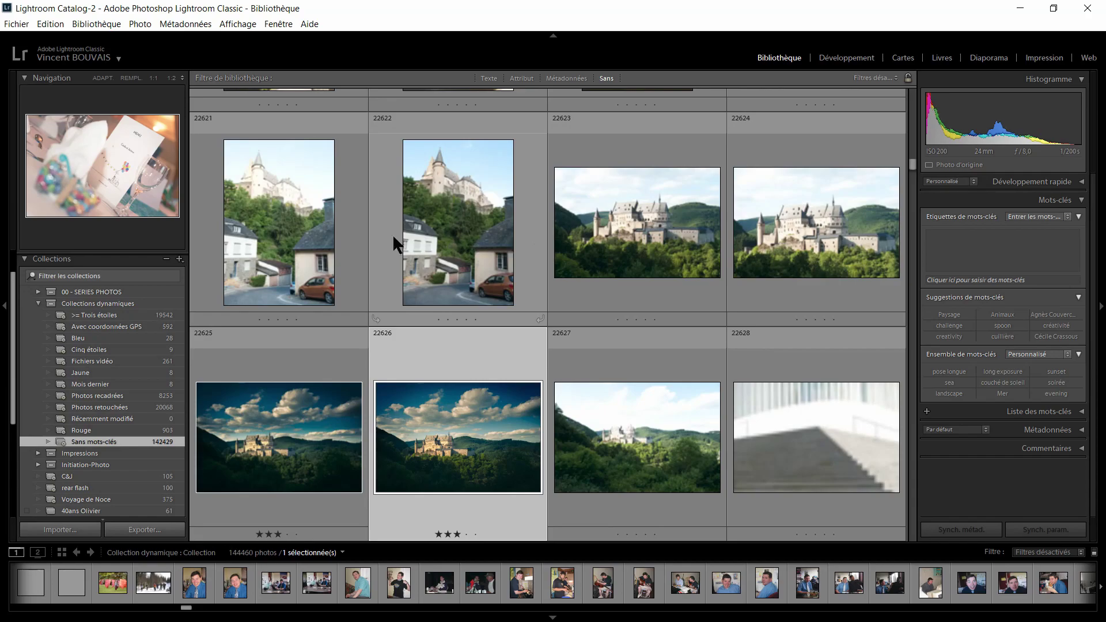
{"action": "left_click", "coordinate": [610, 196]}
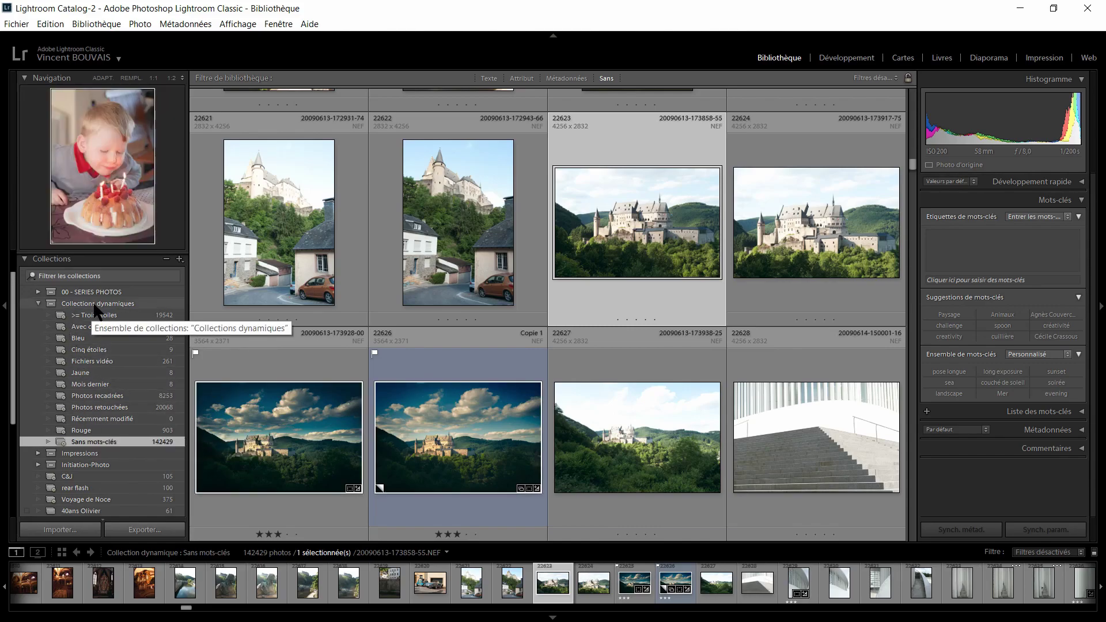
{"action": "left_click", "coordinate": [37, 300]}
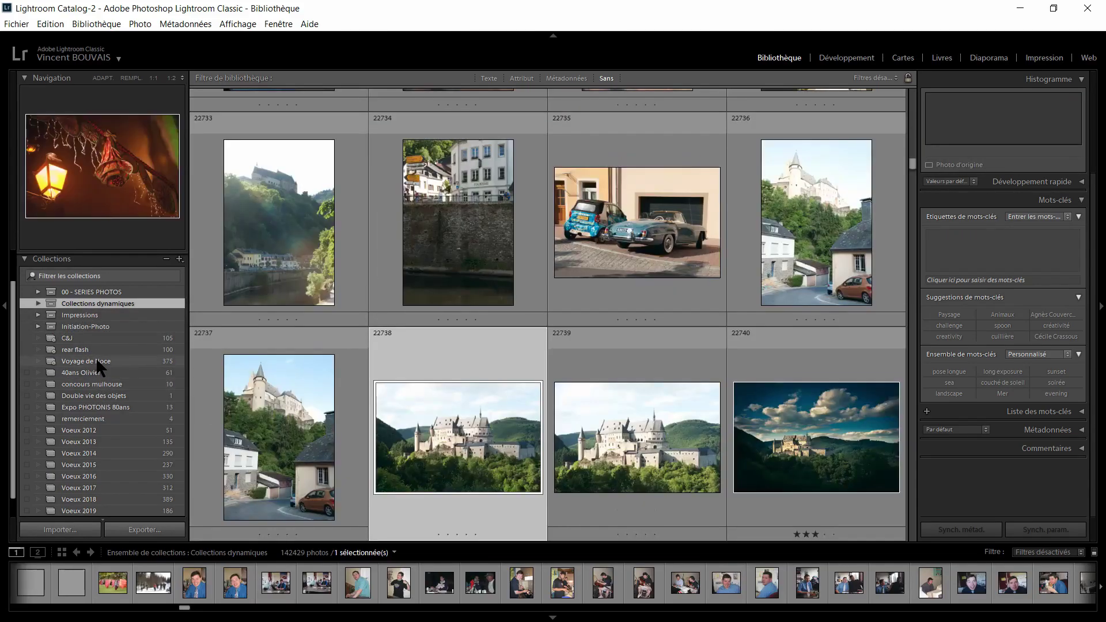
Browse the photos in the Voyage de Noce collection and select IMG_3728 to check its keywords
{"action": "left_click", "coordinate": [158, 361]}
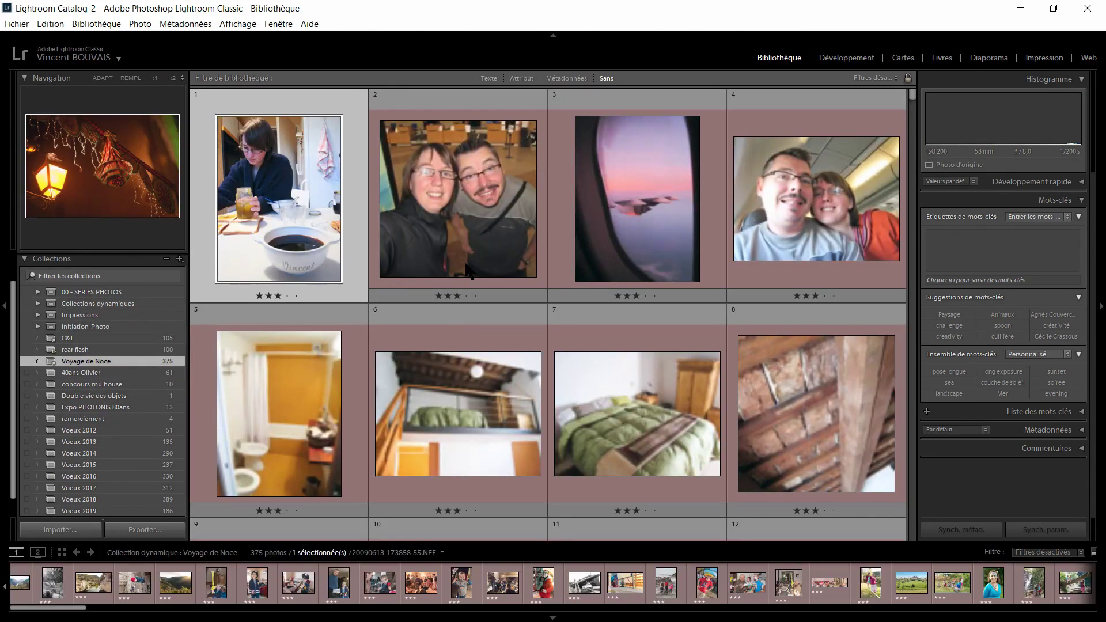
{"action": "scroll", "coordinate": [583, 415], "scroll_direction": "down", "scroll_amount": 10}
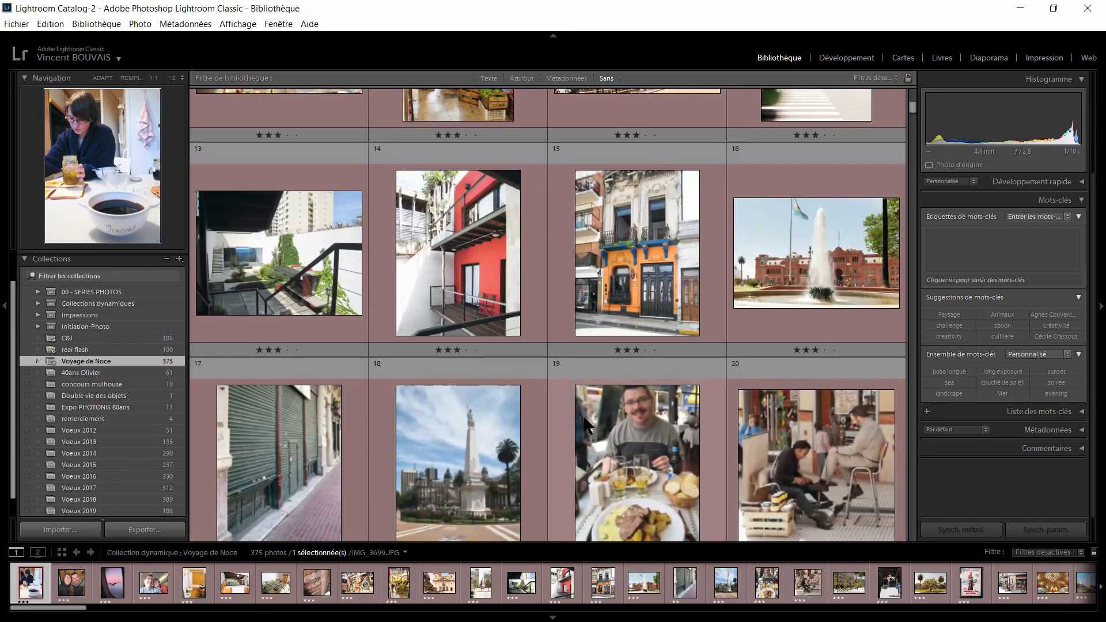
{"action": "scroll", "coordinate": [583, 414], "scroll_direction": "down", "scroll_amount": 3}
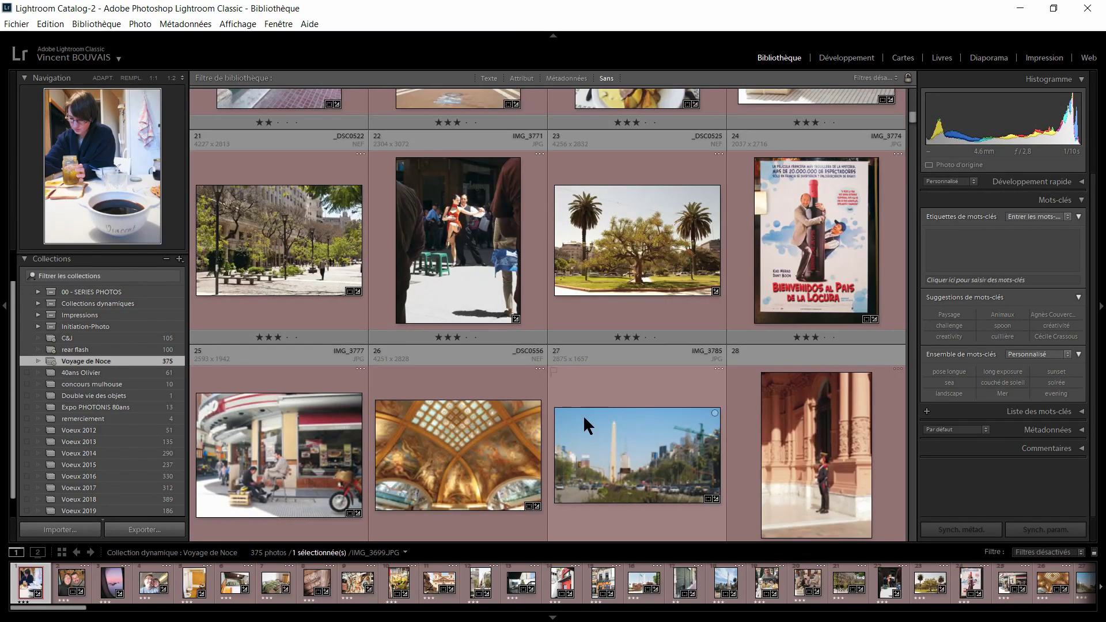
{"action": "key", "text": "j"}
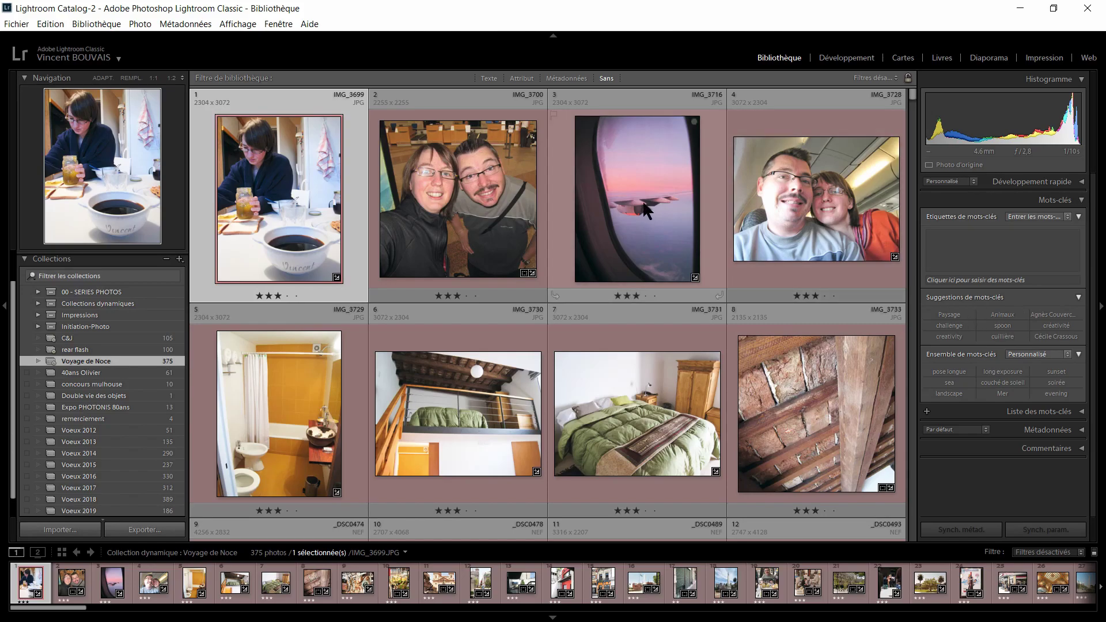
{"action": "left_click", "coordinate": [817, 213]}
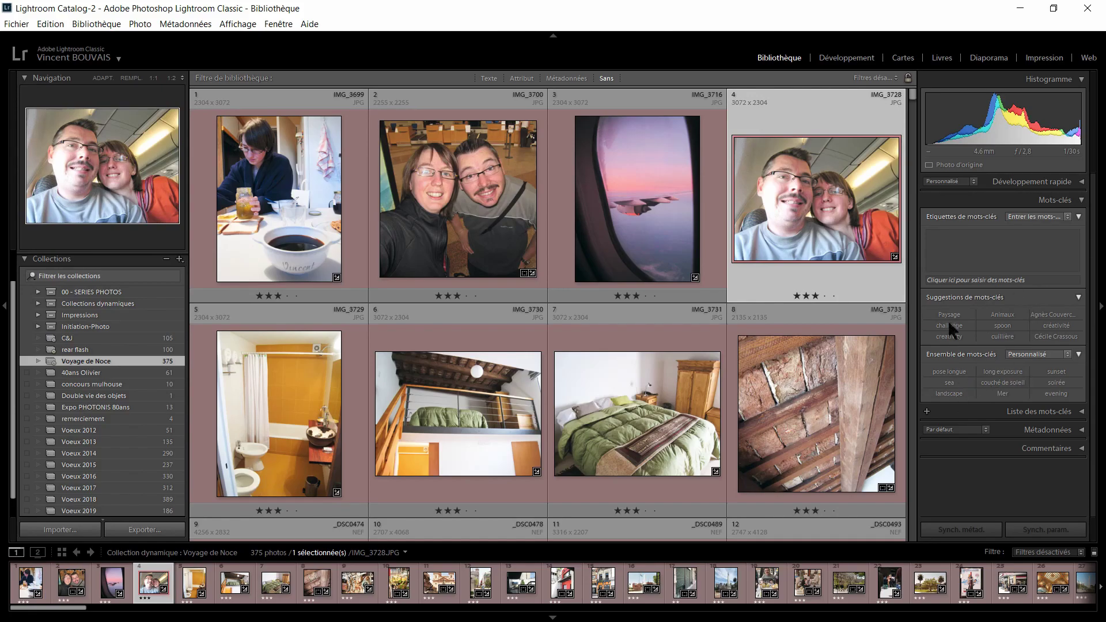
Replace the Mots-clés section with the expanded Liste des mots-clés and show the photos tagged abbaye, followed by those tagged abeille
{"action": "left_click", "coordinate": [1062, 200]}
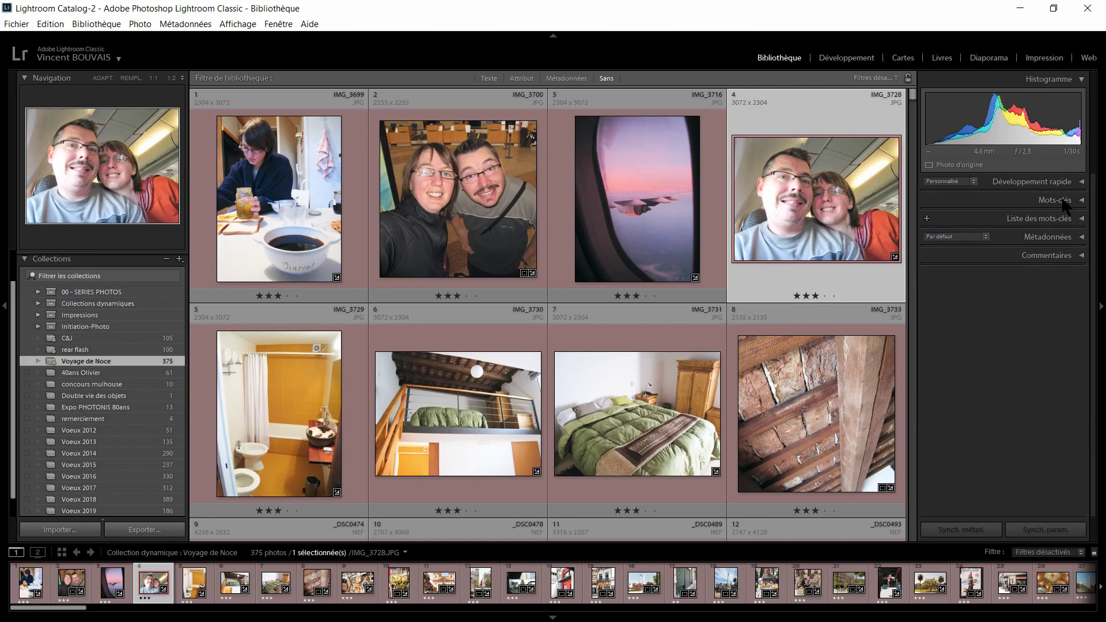
{"action": "left_click", "coordinate": [1051, 219]}
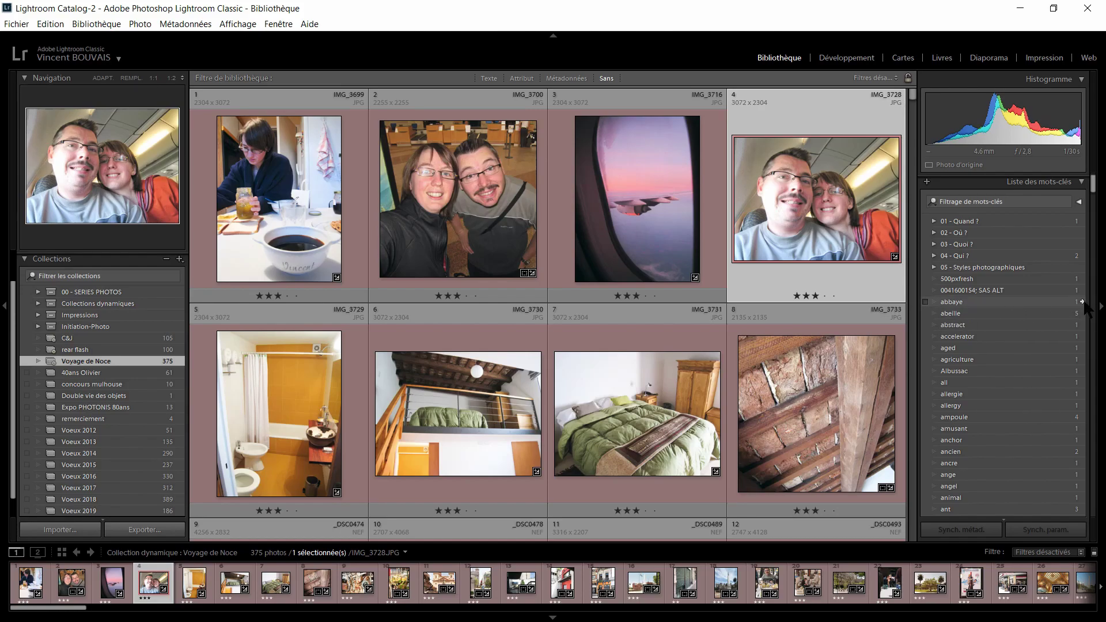
{"action": "left_click", "coordinate": [1083, 302]}
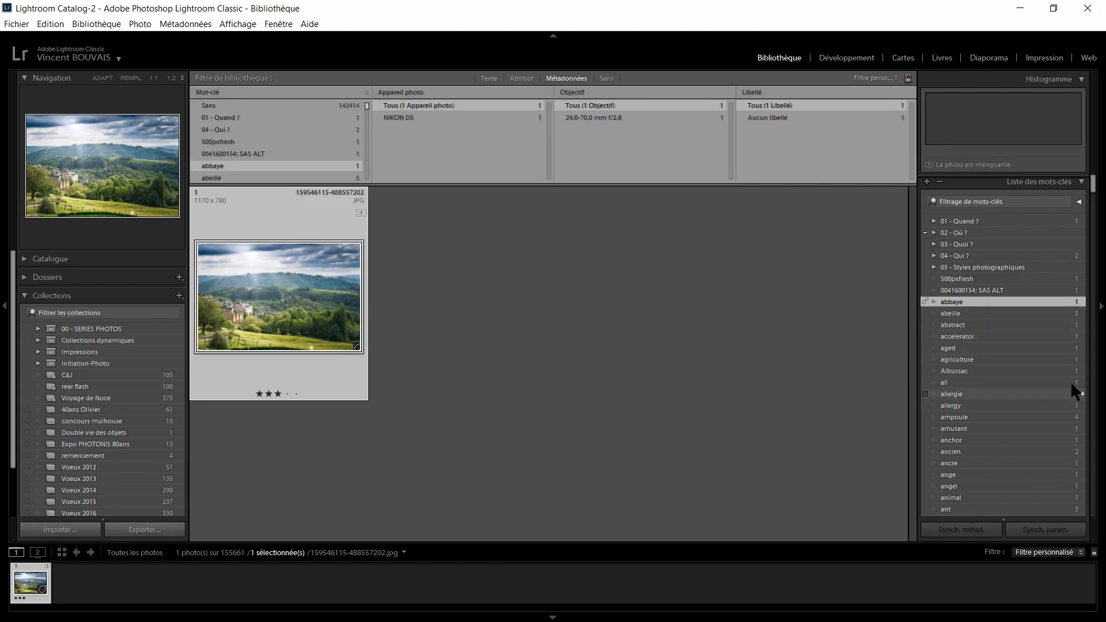
{"action": "left_click", "coordinate": [1082, 314]}
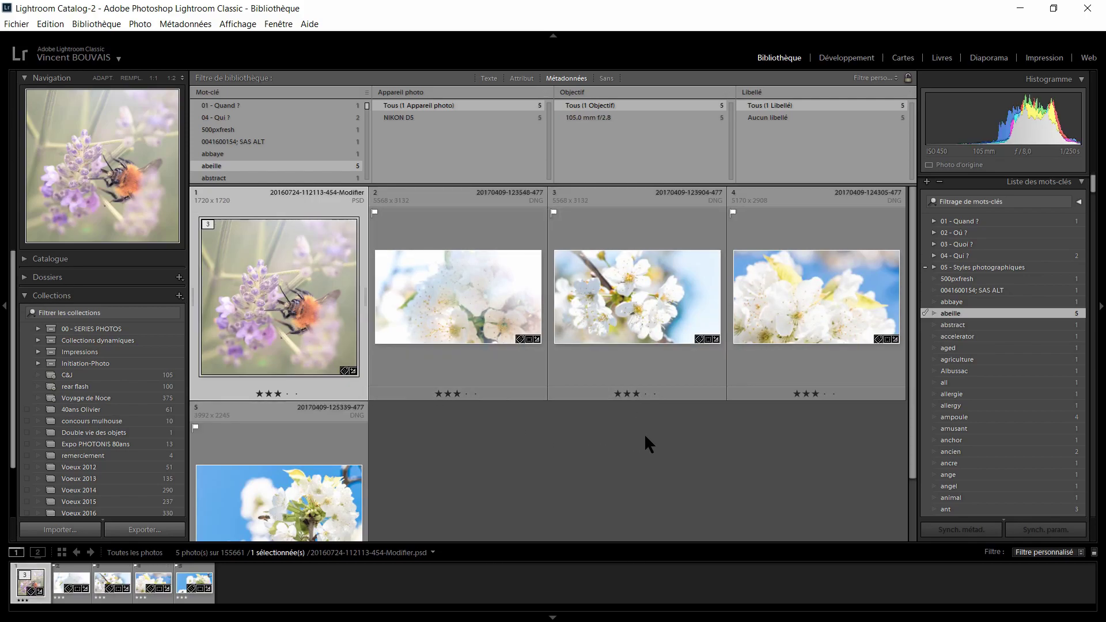
{"action": "scroll", "coordinate": [1030, 414], "scroll_direction": "down", "scroll_amount": 3}
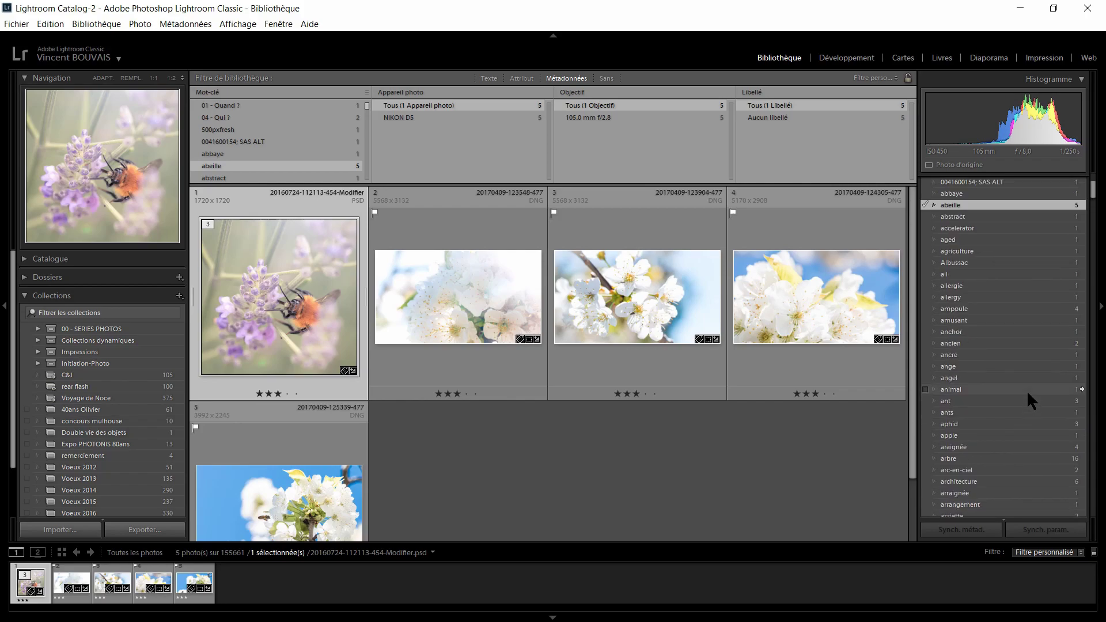
{"action": "scroll", "coordinate": [1018, 358], "scroll_direction": "down", "scroll_amount": 9}
{"action": "scroll", "coordinate": [1017, 354], "scroll_direction": "up", "scroll_amount": 12}
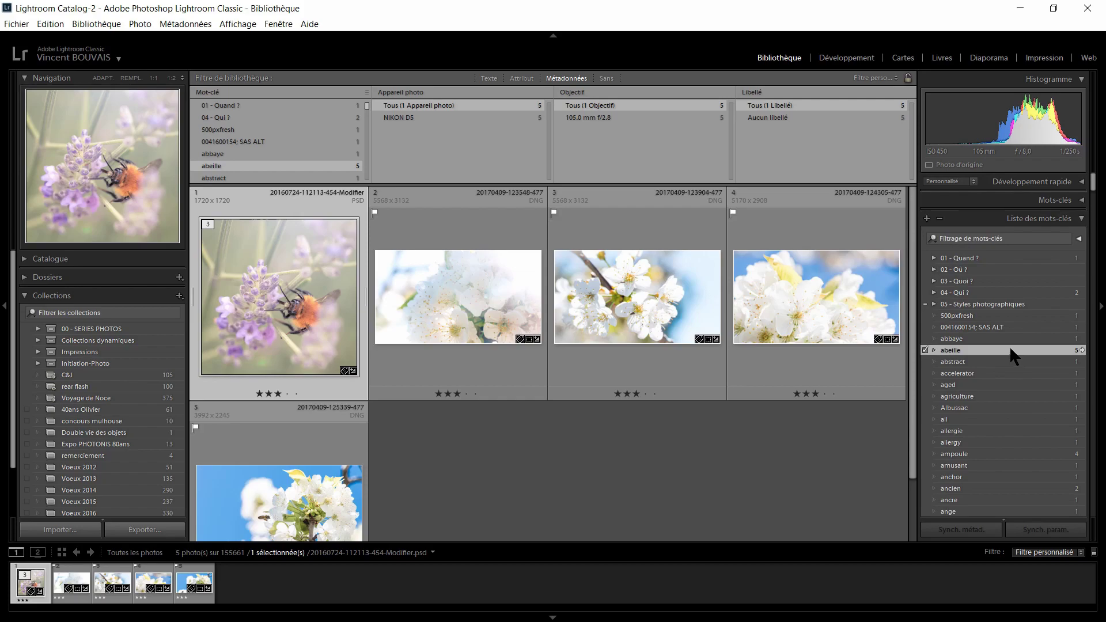
Expand the Evenemment keywords under 01 - Quand ? and browse the photos tagged Championnat de France
{"action": "left_click", "coordinate": [932, 258]}
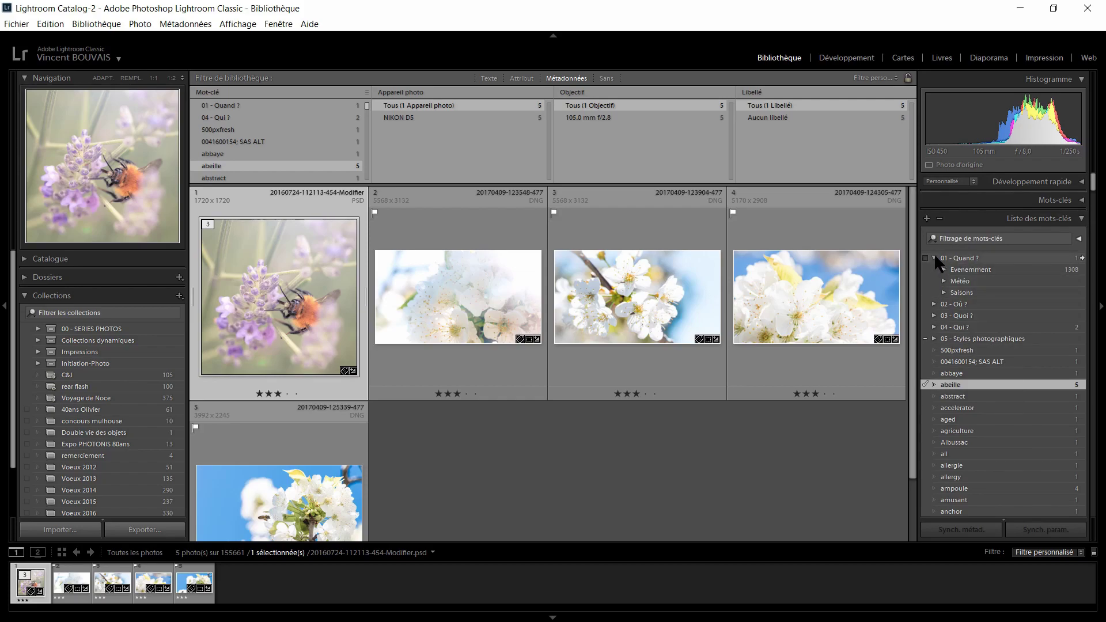
{"action": "left_click", "coordinate": [943, 269]}
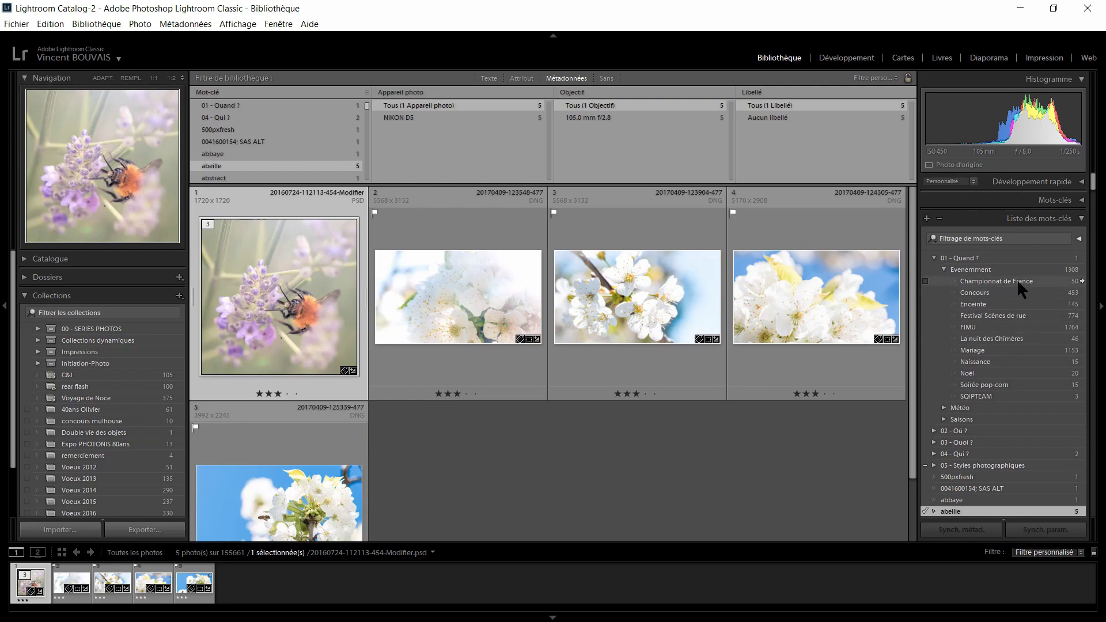
{"action": "left_click", "coordinate": [1082, 281]}
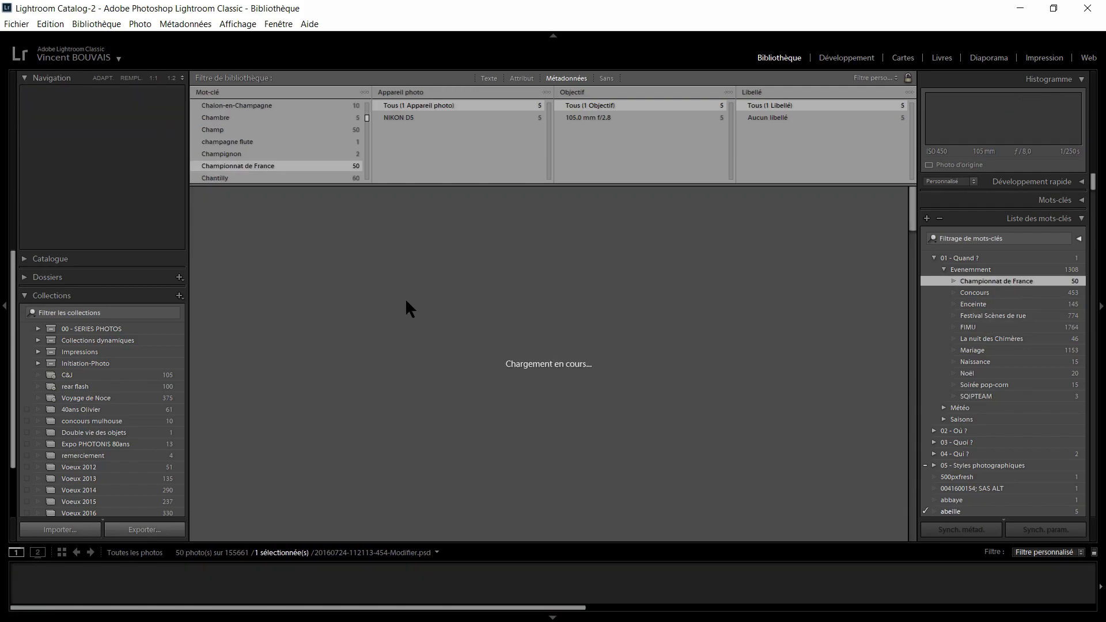
{"action": "scroll", "coordinate": [447, 346], "scroll_direction": "down", "scroll_amount": 3}
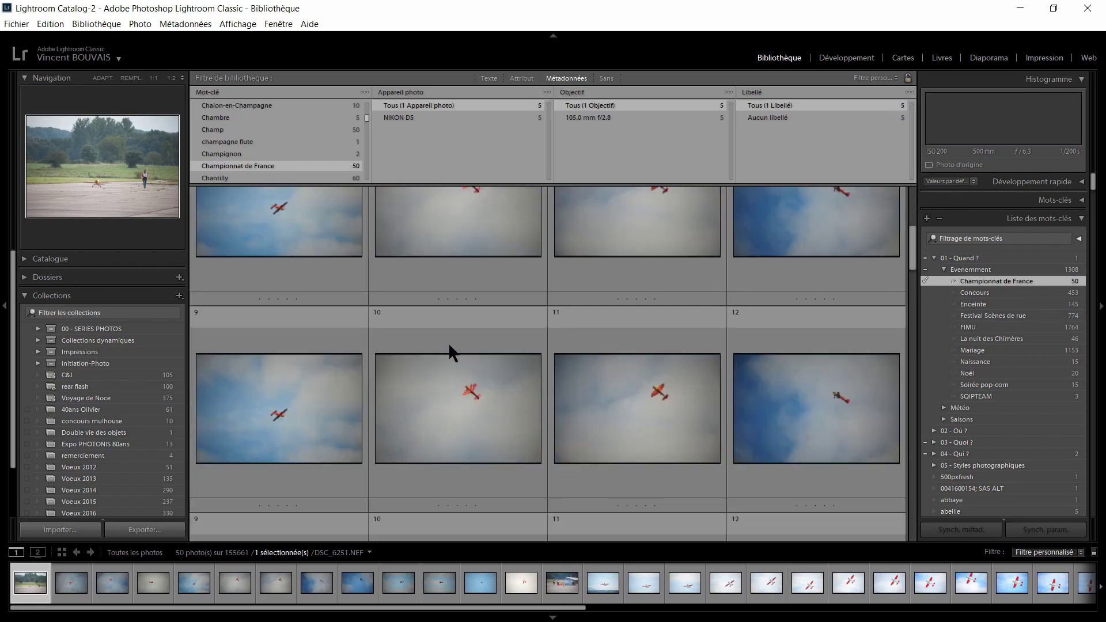
{"action": "scroll", "coordinate": [448, 342], "scroll_direction": "down", "scroll_amount": 2}
{"action": "scroll", "coordinate": [511, 314], "scroll_direction": "down", "scroll_amount": 2}
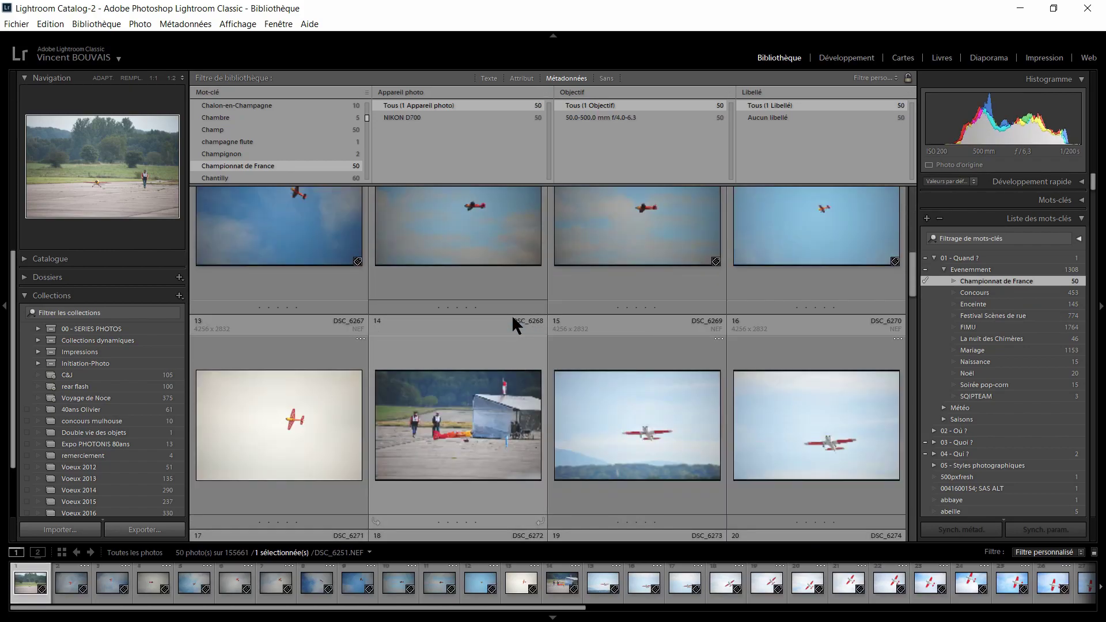
{"action": "scroll", "coordinate": [512, 315], "scroll_direction": "up", "scroll_amount": 5}
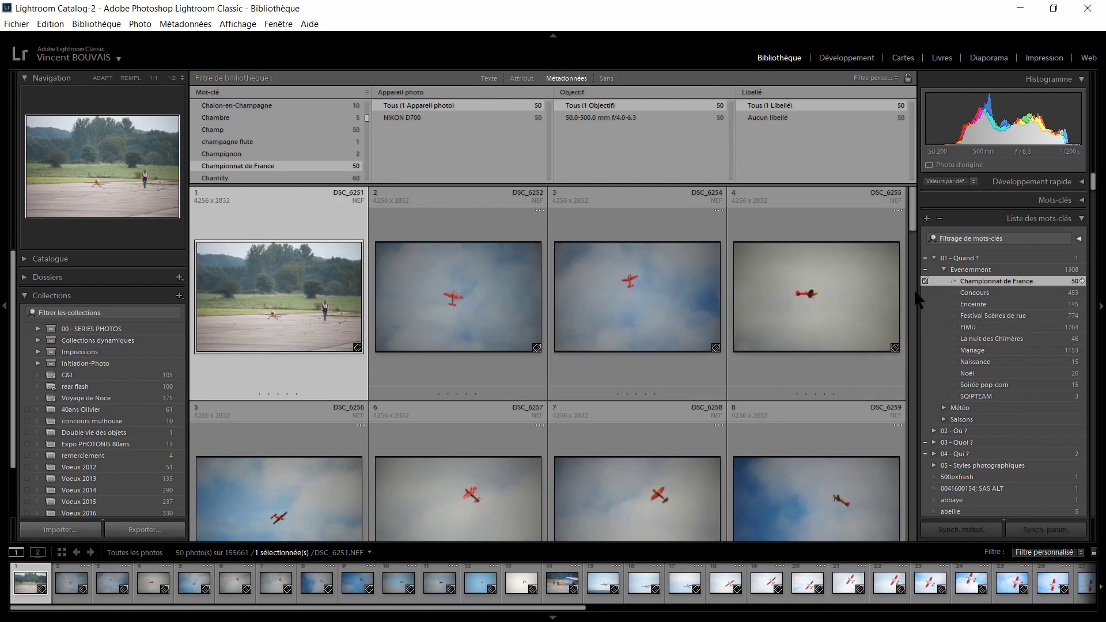
Expand the Météo keywords, show the photos tagged Givre, and collapse the Liste des mots-clés section
{"action": "left_click", "coordinate": [943, 407]}
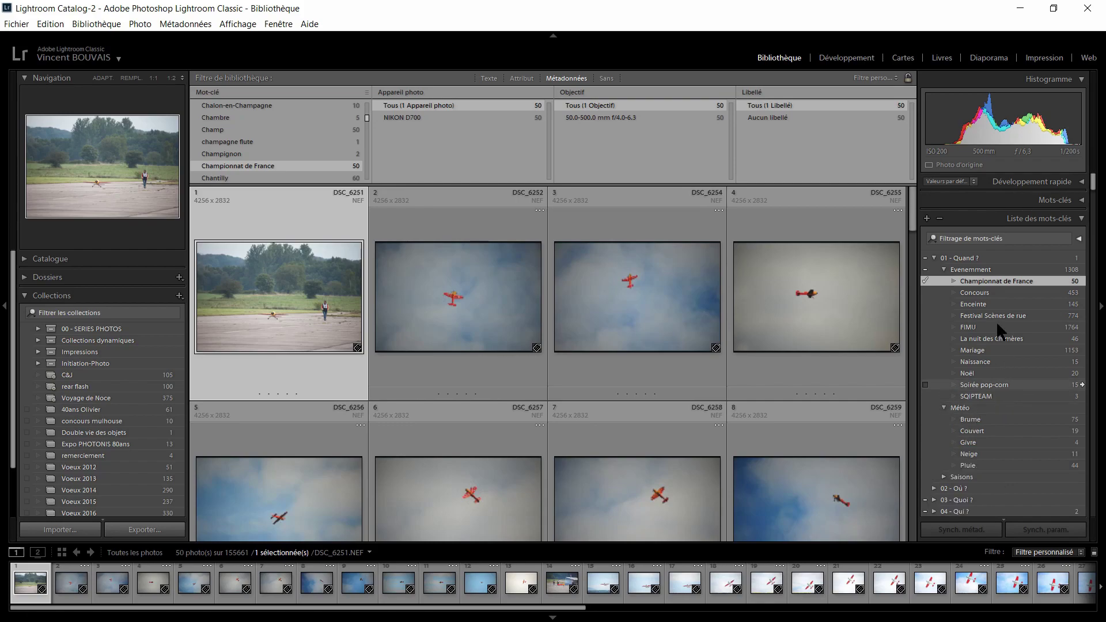
{"action": "left_click", "coordinate": [1082, 442]}
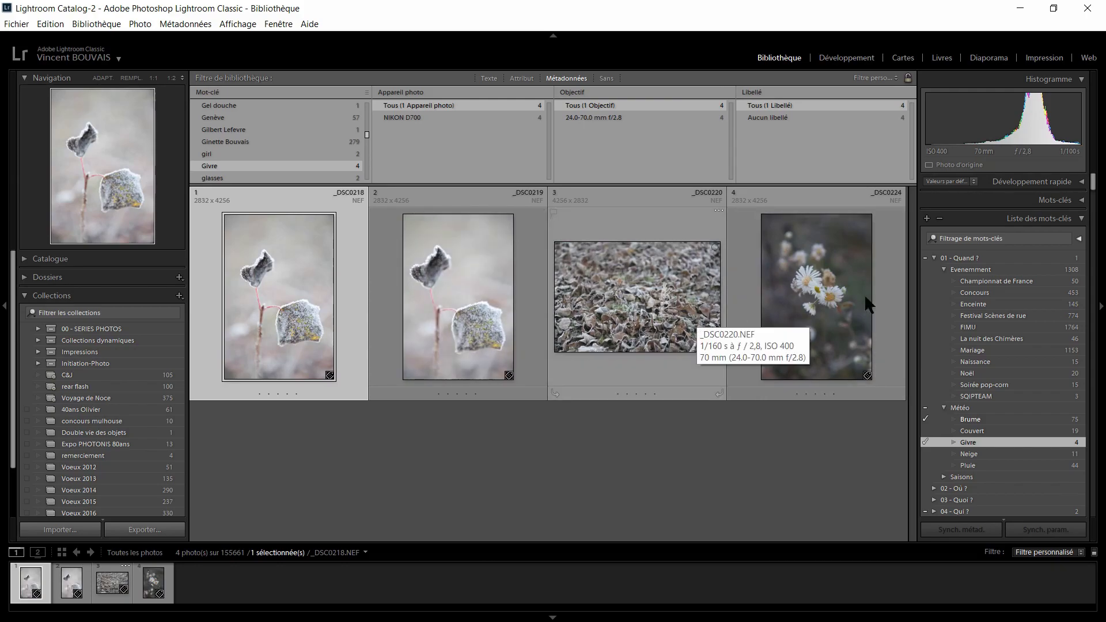
{"action": "left_click", "coordinate": [1081, 218]}
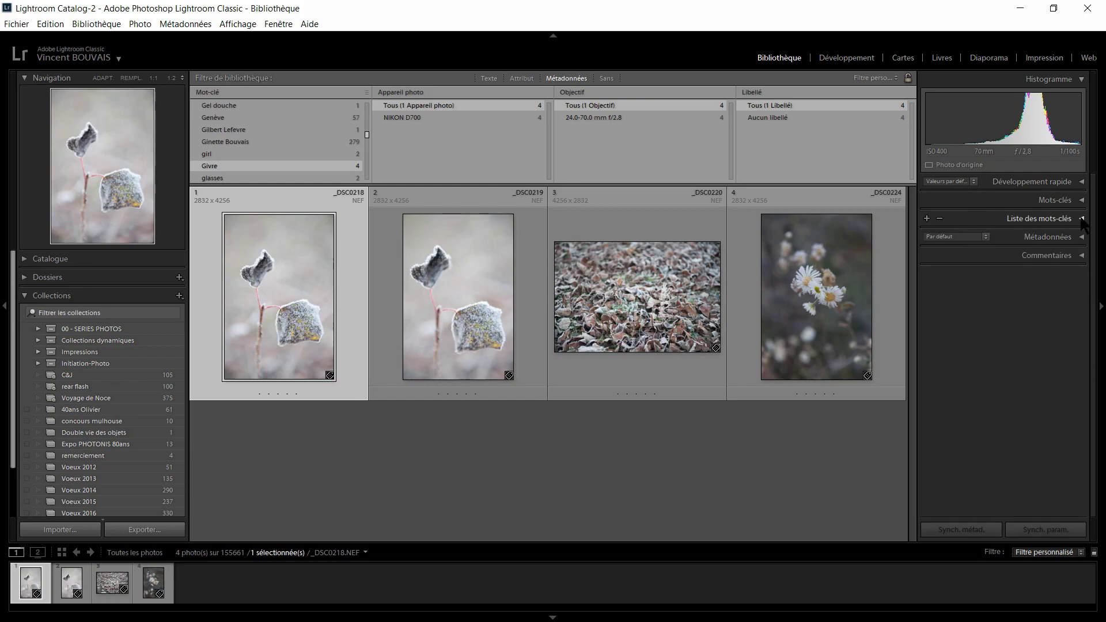
Expand the Métadonnées section and review the file, copyright, capture and camera fields of _DSC0218.NEF
{"action": "left_click", "coordinate": [1065, 237]}
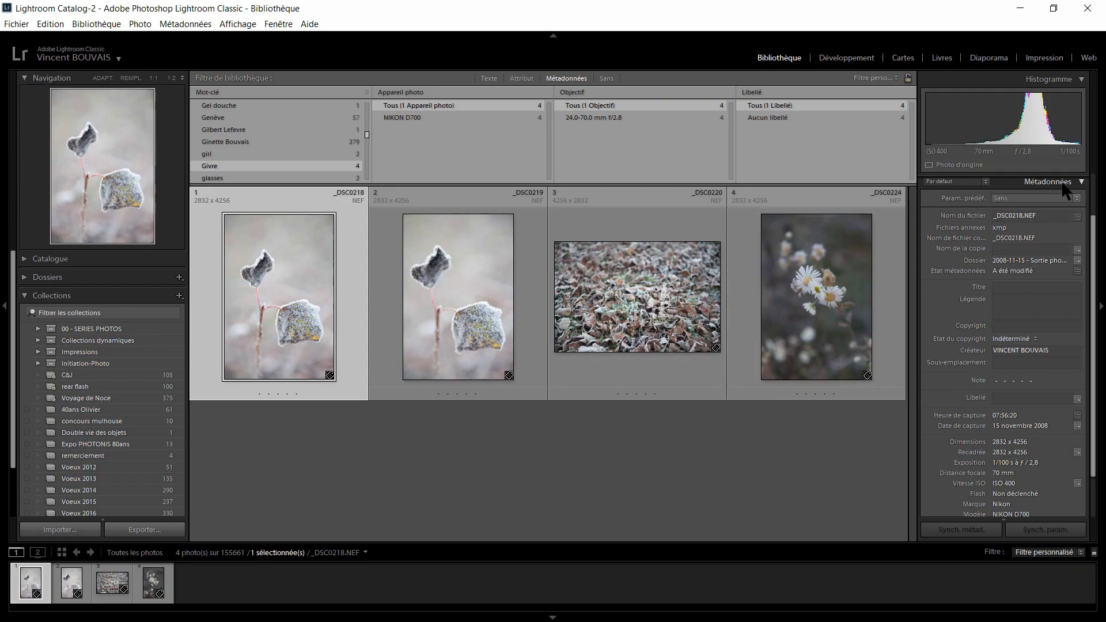
{"action": "scroll", "coordinate": [1095, 236], "scroll_direction": "up", "scroll_amount": 1}
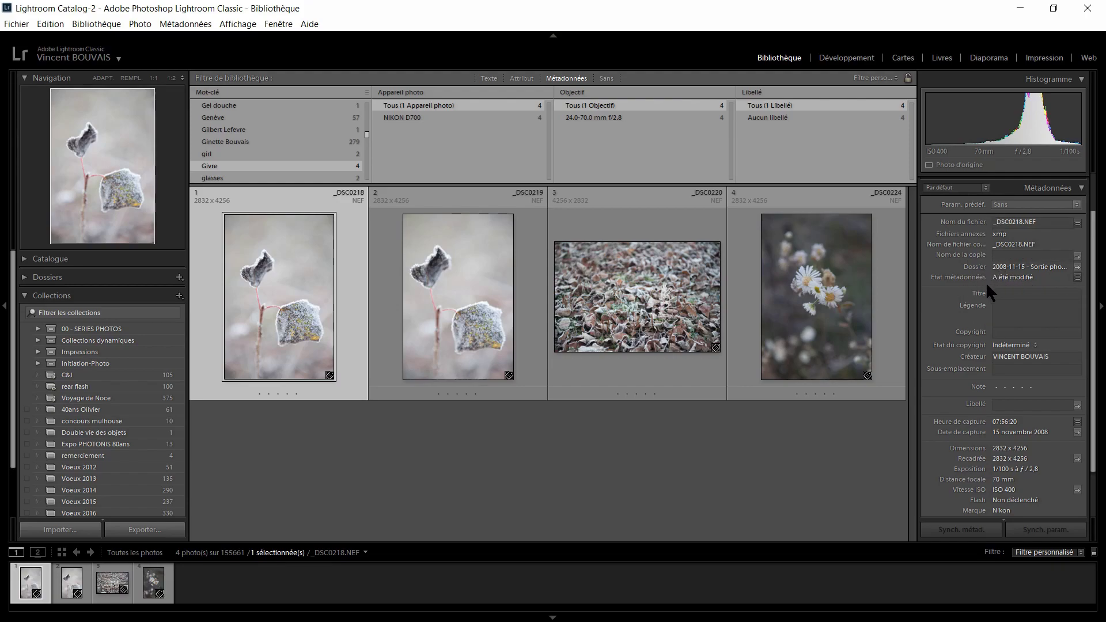
{"action": "scroll", "coordinate": [980, 362], "scroll_direction": "down", "scroll_amount": 2}
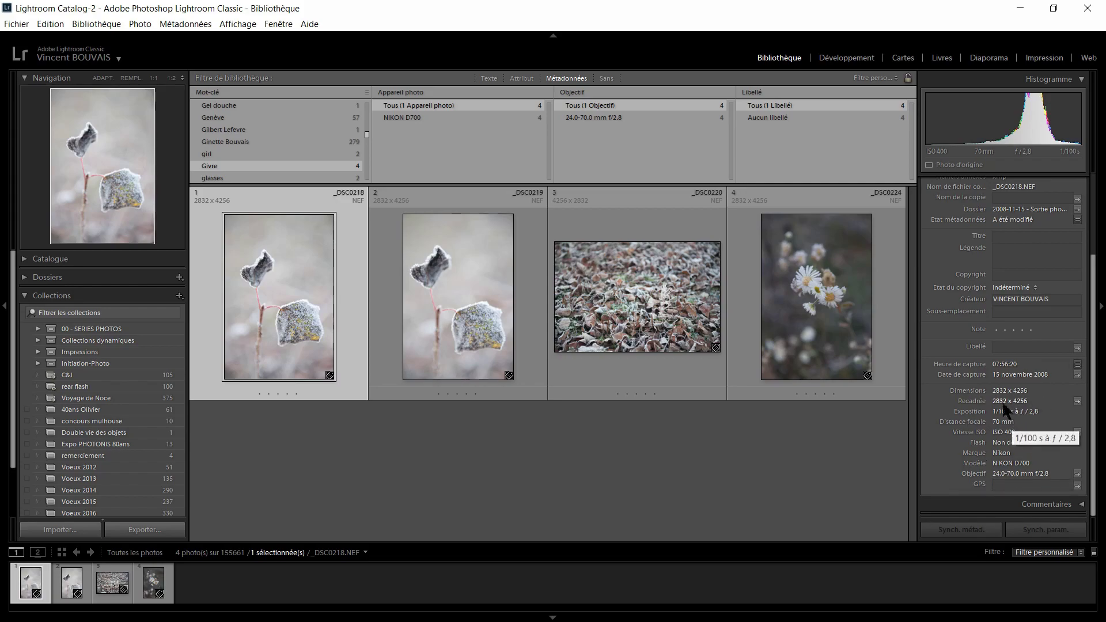
{"action": "scroll", "coordinate": [999, 409], "scroll_direction": "up", "scroll_amount": 2}
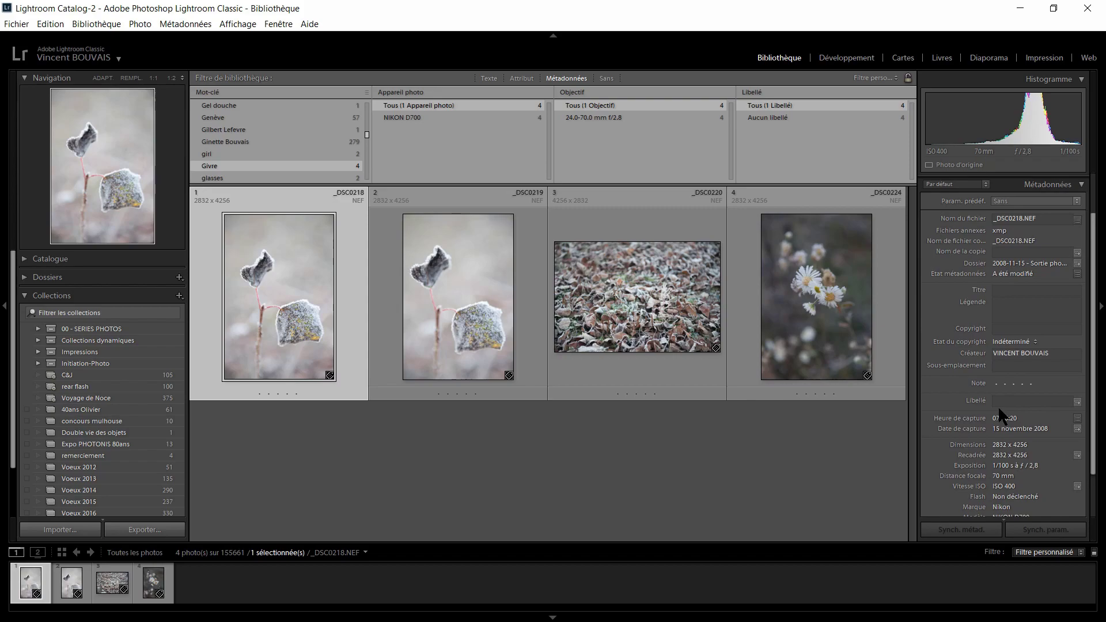
{"action": "scroll", "coordinate": [998, 406], "scroll_direction": "up", "scroll_amount": 1}
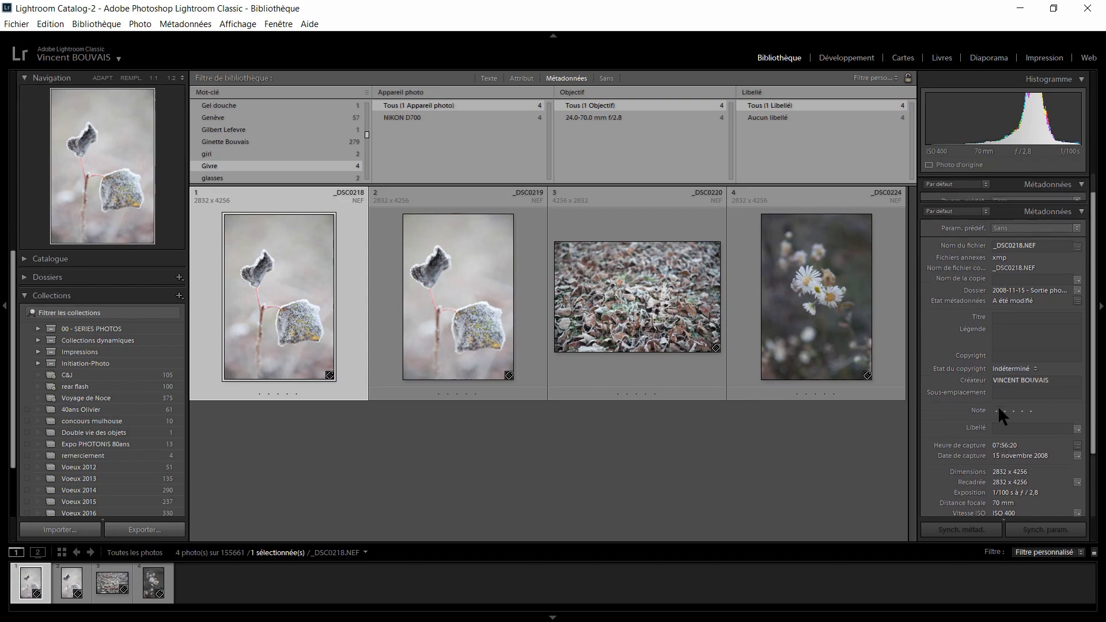
Switch the metadata display set to Description rapide, and from there to EXIF
{"action": "left_click", "coordinate": [978, 212]}
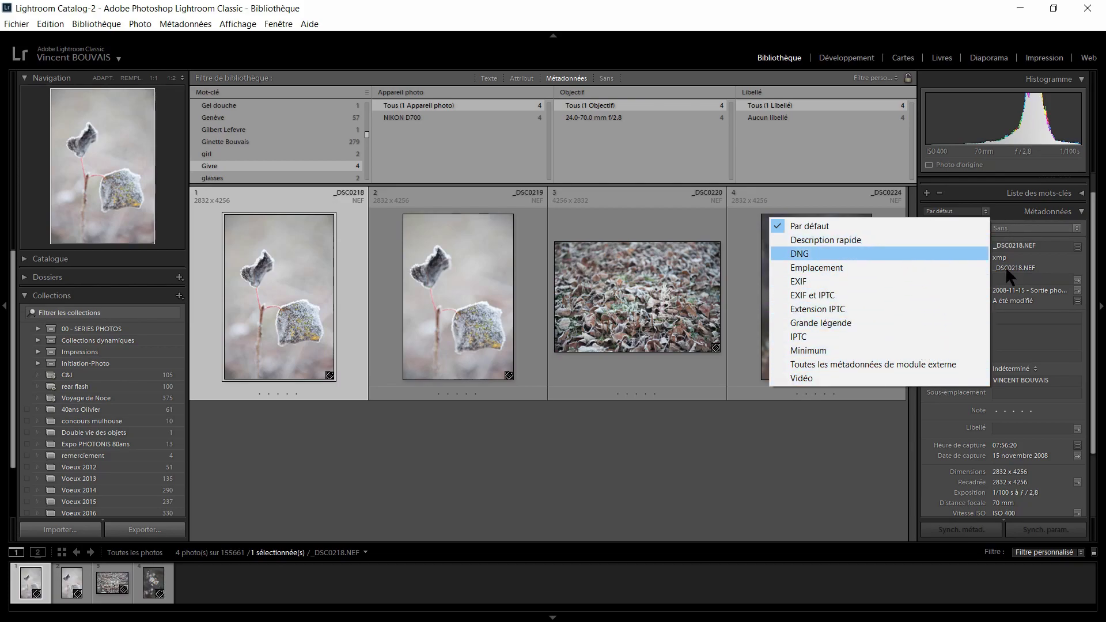
{"action": "left_click", "coordinate": [861, 228]}
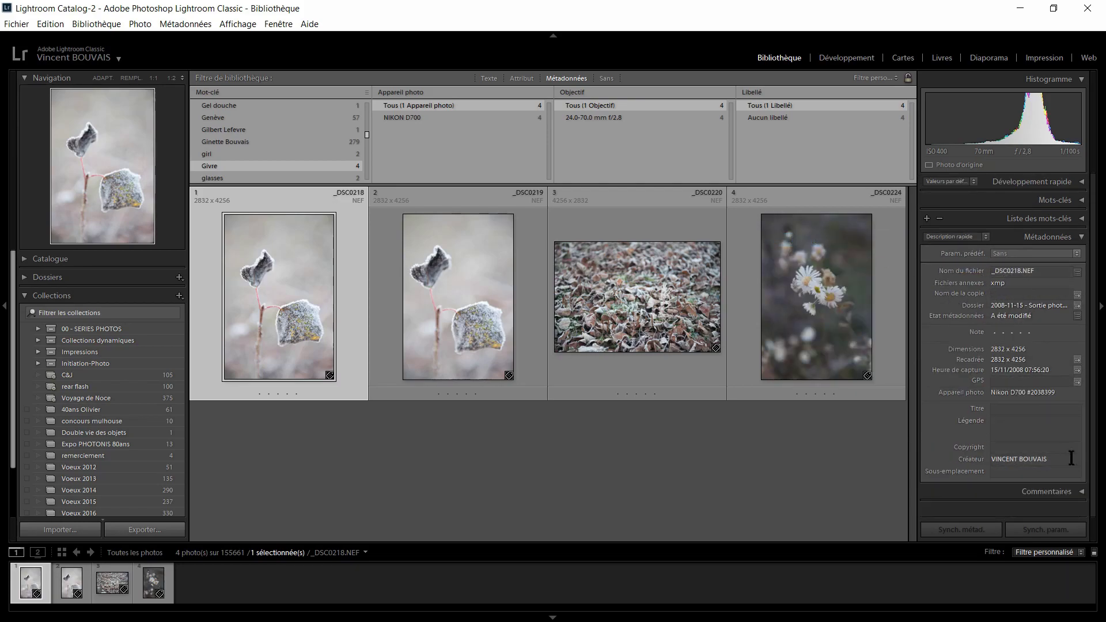
{"action": "left_click", "coordinate": [959, 238]}
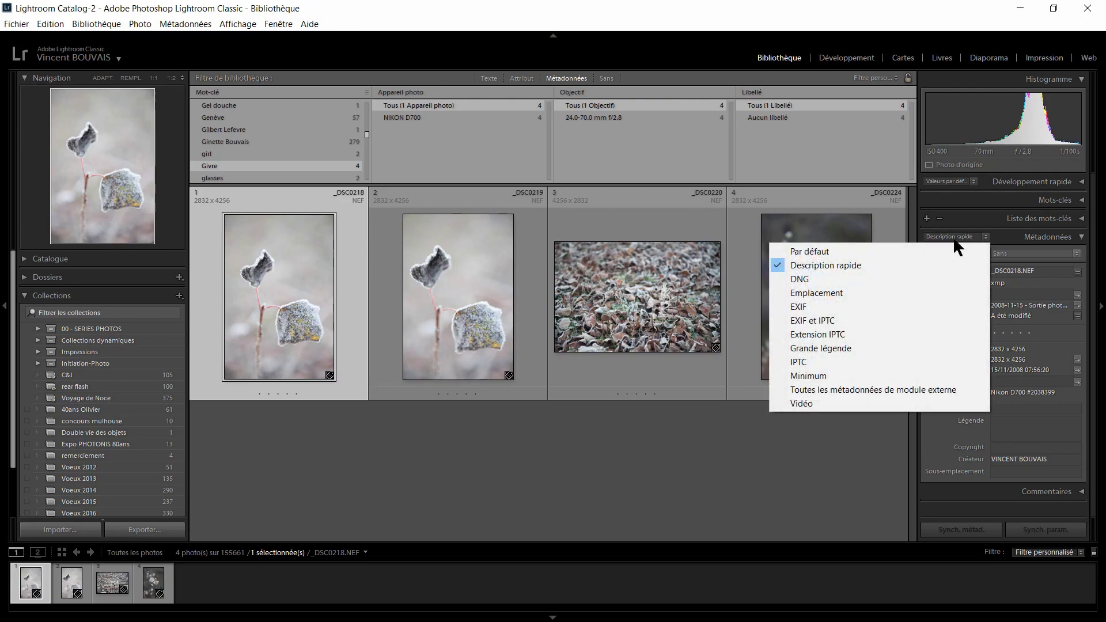
{"action": "left_click", "coordinate": [872, 300]}
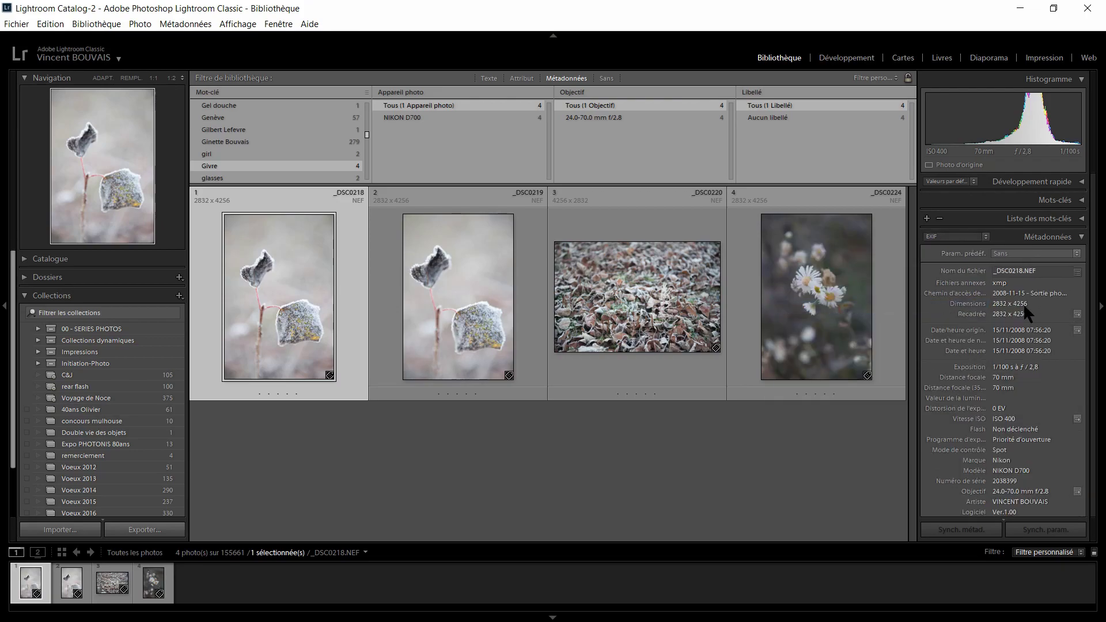
Review the EXIF fields of the selected photo, set the metadata display set to Par défaut, and look over the other available sets
{"action": "scroll", "coordinate": [1023, 384], "scroll_direction": "down", "scroll_amount": 2}
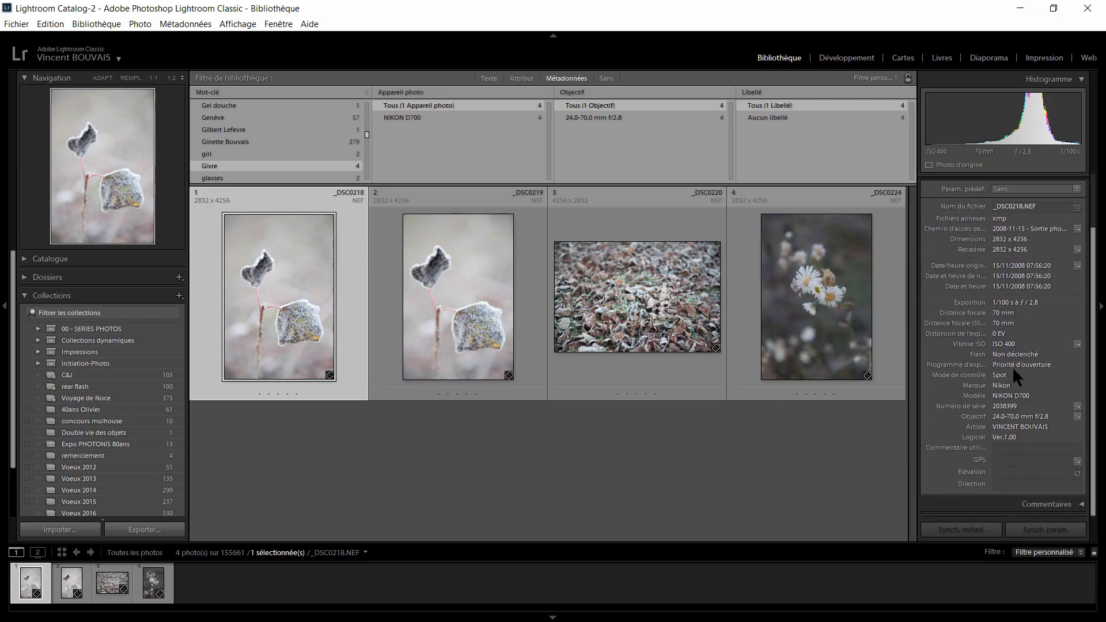
{"action": "scroll", "coordinate": [1011, 369], "scroll_direction": "up", "scroll_amount": 2}
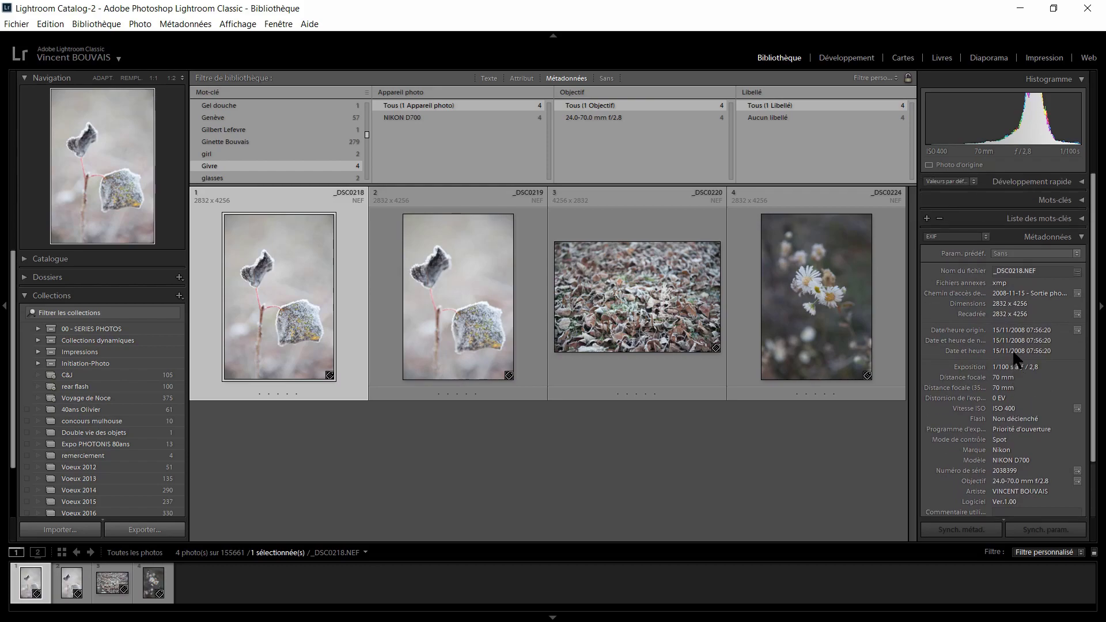
{"action": "left_click", "coordinate": [966, 238]}
{"action": "left_click", "coordinate": [992, 295]}
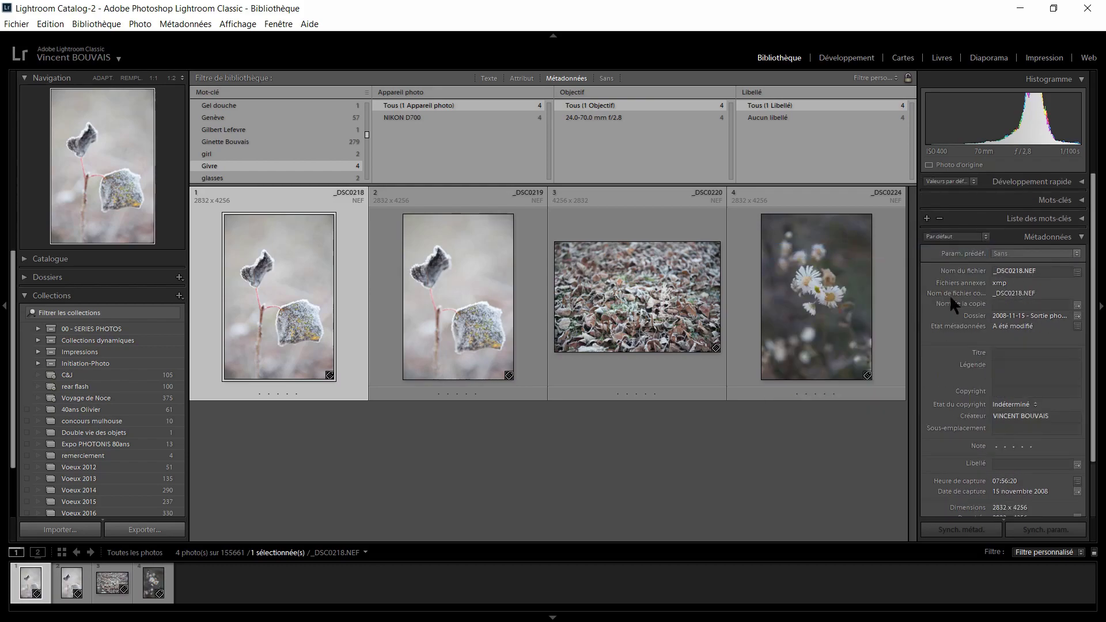
{"action": "left_click", "coordinate": [964, 236]}
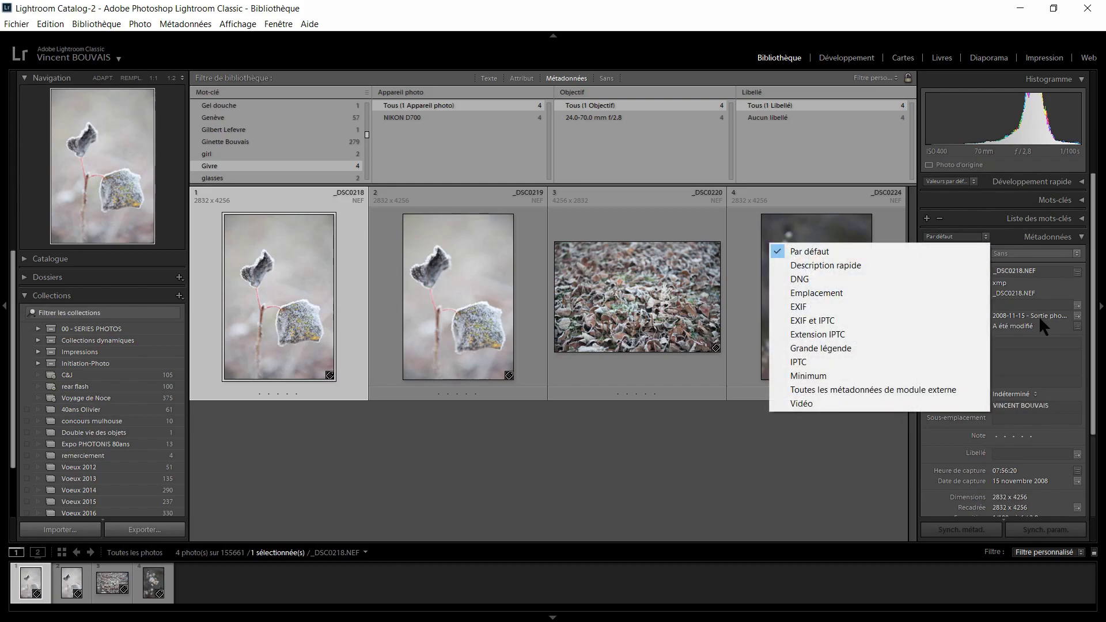
{"action": "left_click", "coordinate": [1046, 254]}
{"action": "left_click", "coordinate": [942, 250]}
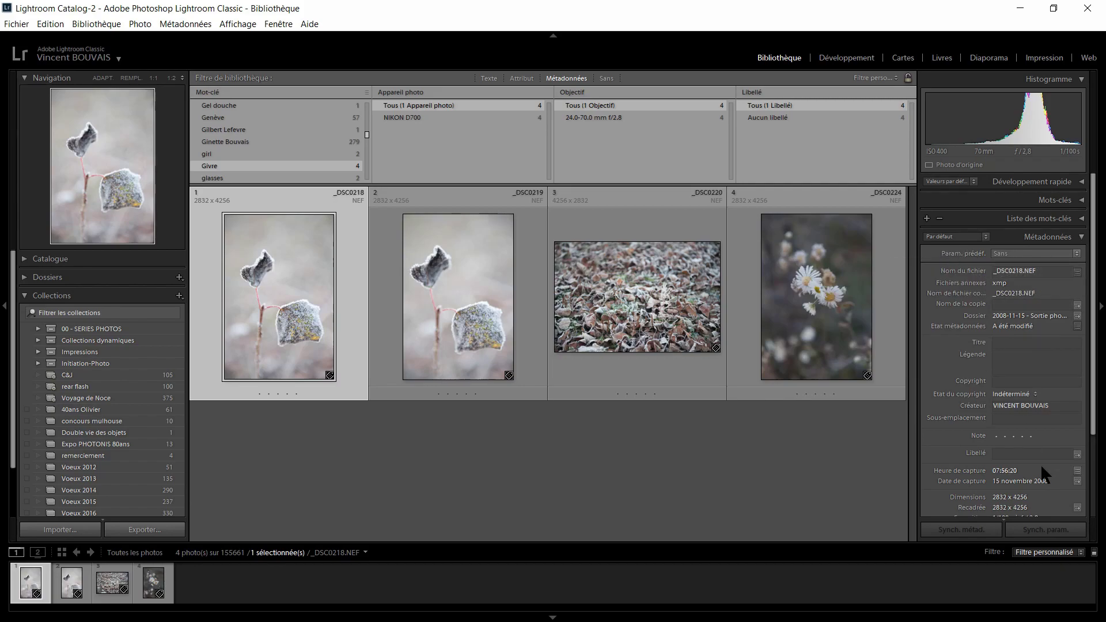
Deselect the photos, collapse the Collections section, and expand the Dossiers section
{"action": "left_click", "coordinate": [319, 510]}
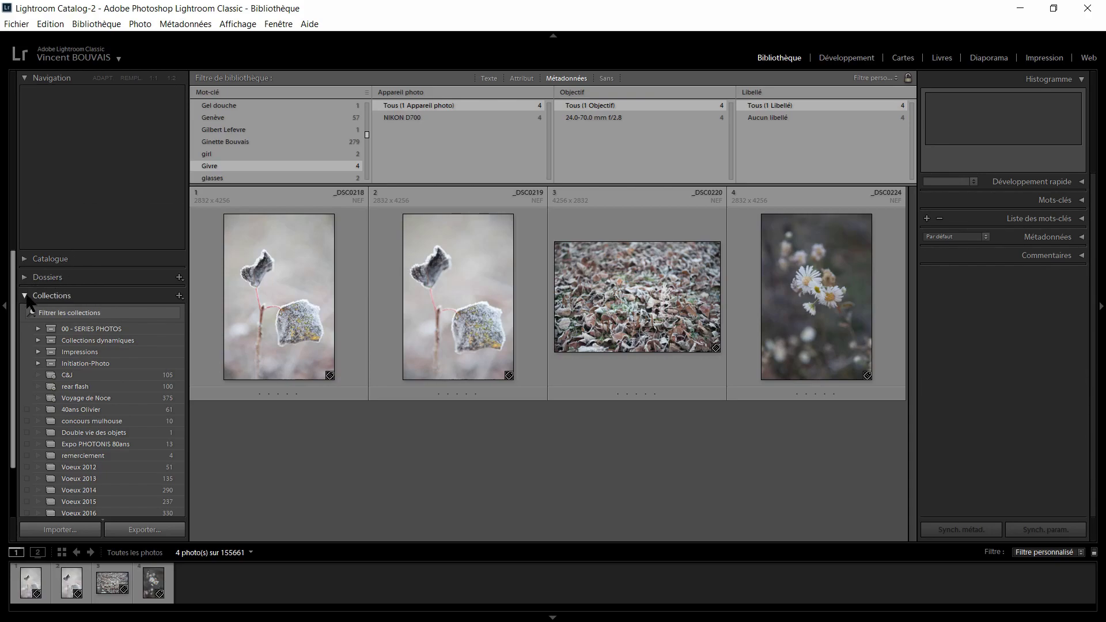
{"action": "left_click", "coordinate": [25, 297]}
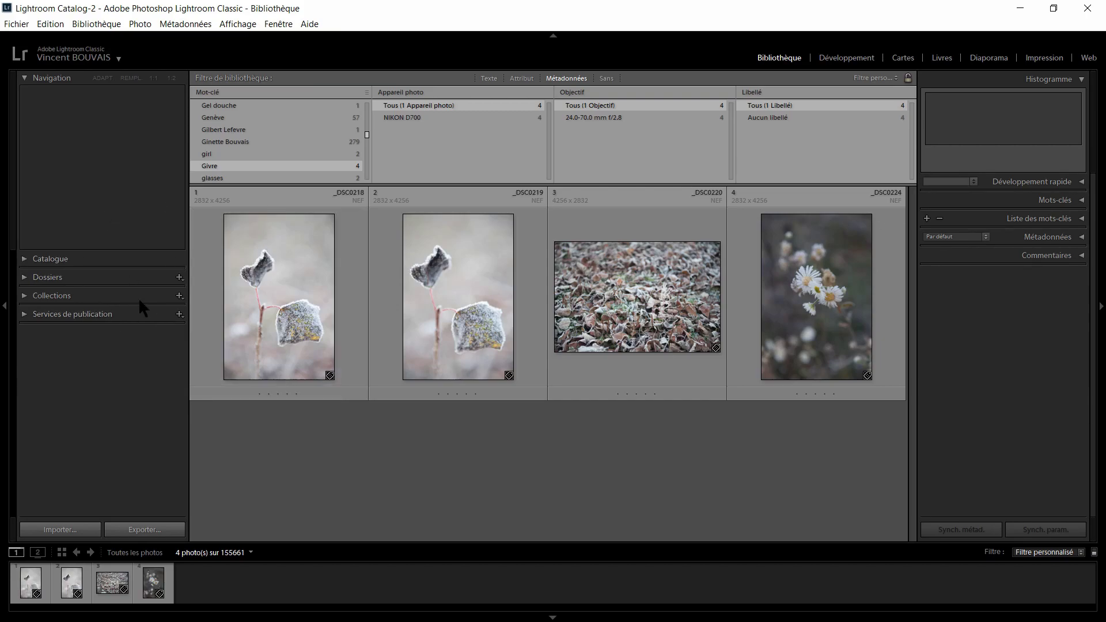
{"action": "left_click", "coordinate": [24, 278]}
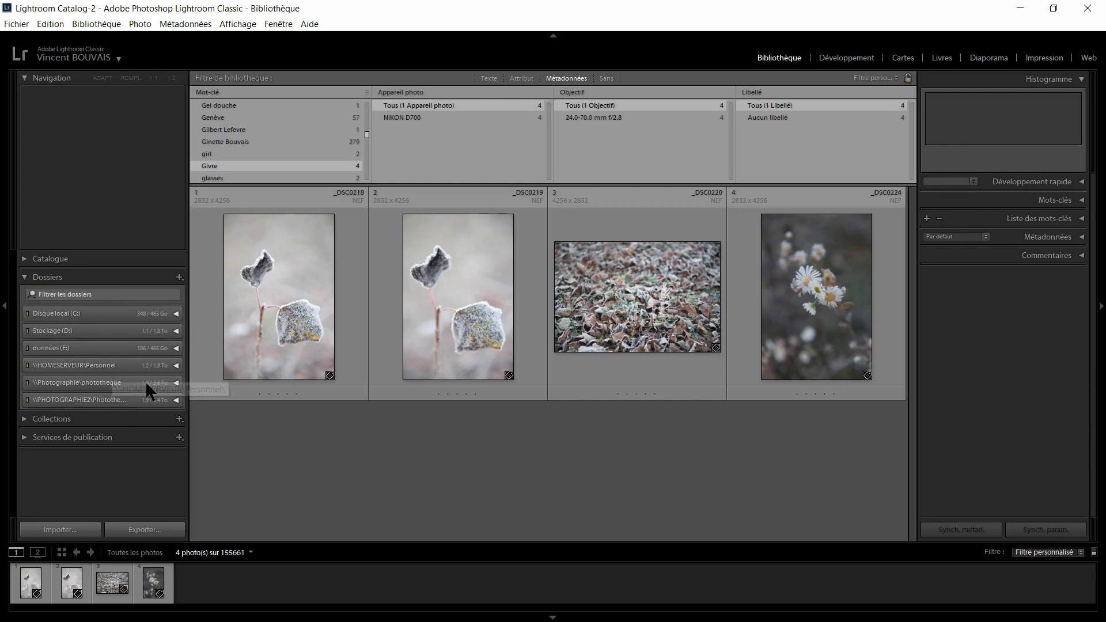
Expand the \\PHOTOGRAPHIE2 volume in Dossiers and look through its 2017 subfolders
{"action": "left_click", "coordinate": [176, 400]}
{"action": "scroll", "coordinate": [122, 385], "scroll_direction": "down", "scroll_amount": 3}
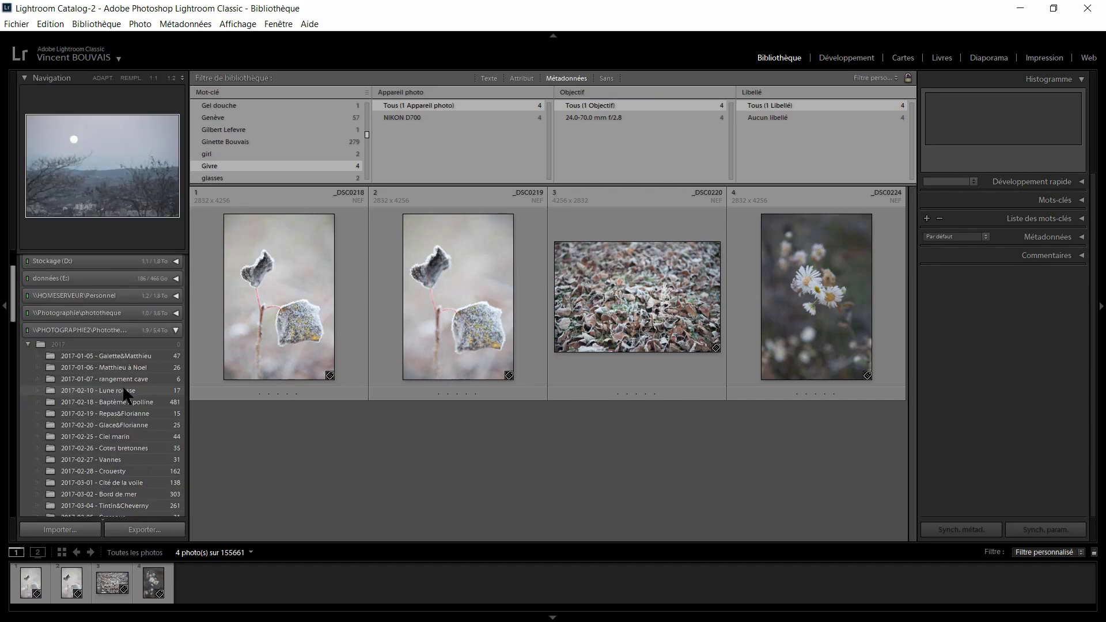
{"action": "scroll", "coordinate": [122, 385], "scroll_direction": "up", "scroll_amount": 3}
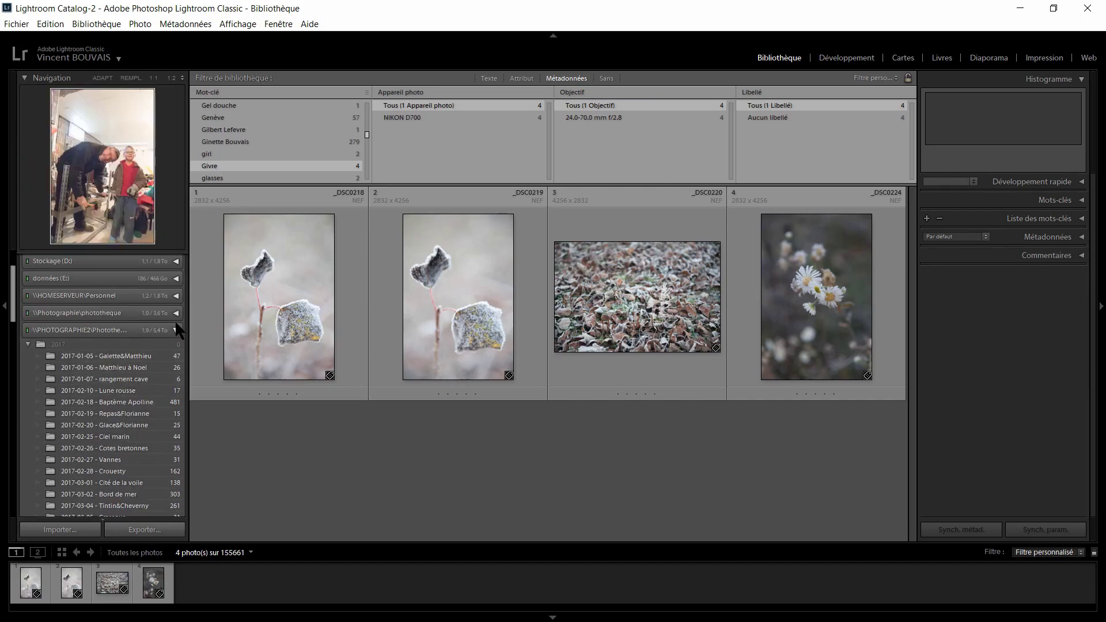
{"action": "scroll", "coordinate": [153, 332], "scroll_direction": "up", "scroll_amount": 2}
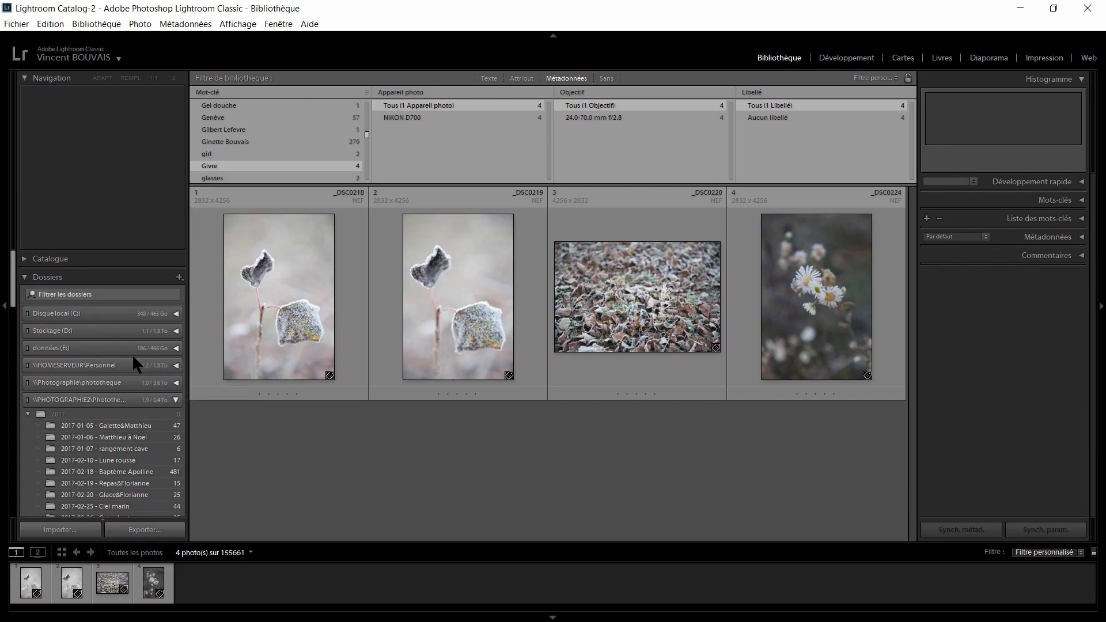
Collapse the 2017 folder and open the 2019 folder to view its photos and dated subfolders
{"action": "left_click", "coordinate": [40, 409]}
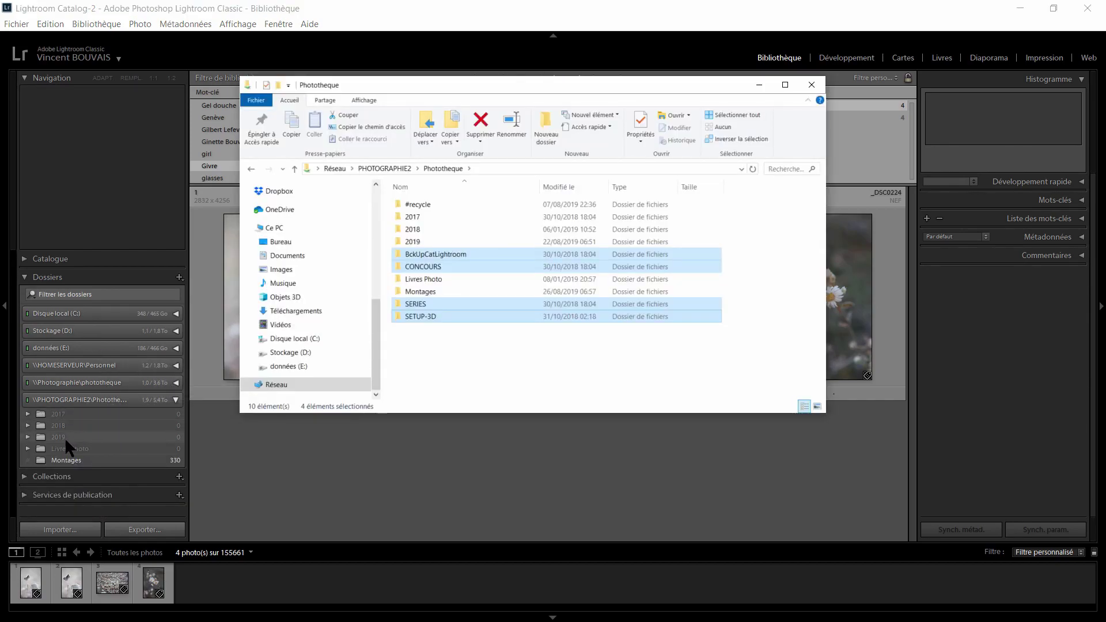
{"action": "left_click", "coordinate": [99, 438]}
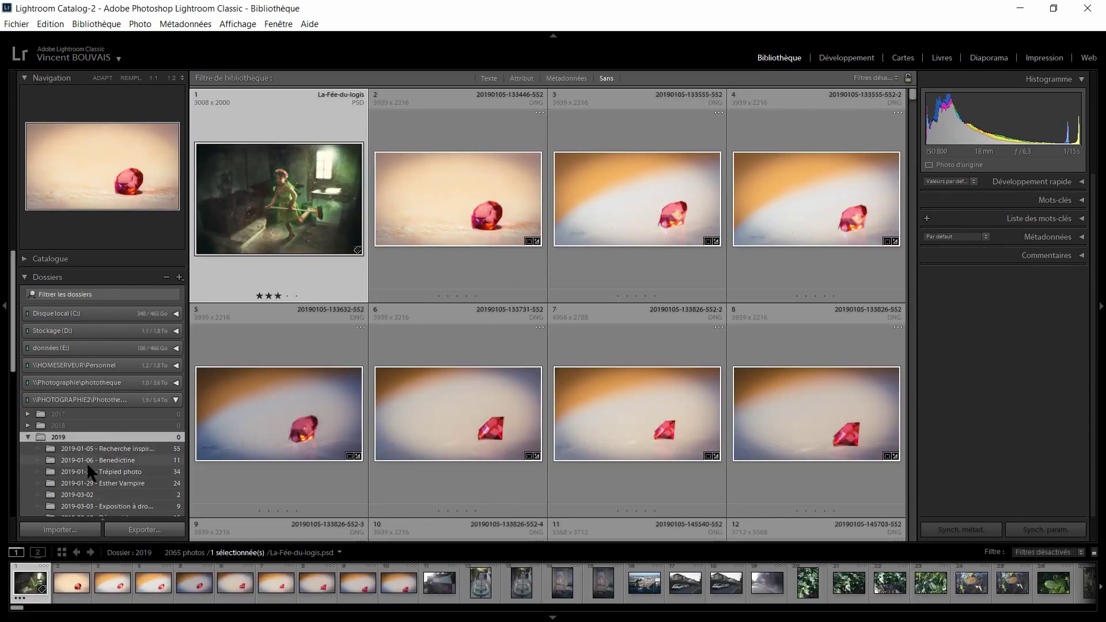
{"action": "scroll", "coordinate": [120, 401], "scroll_direction": "down", "scroll_amount": 5}
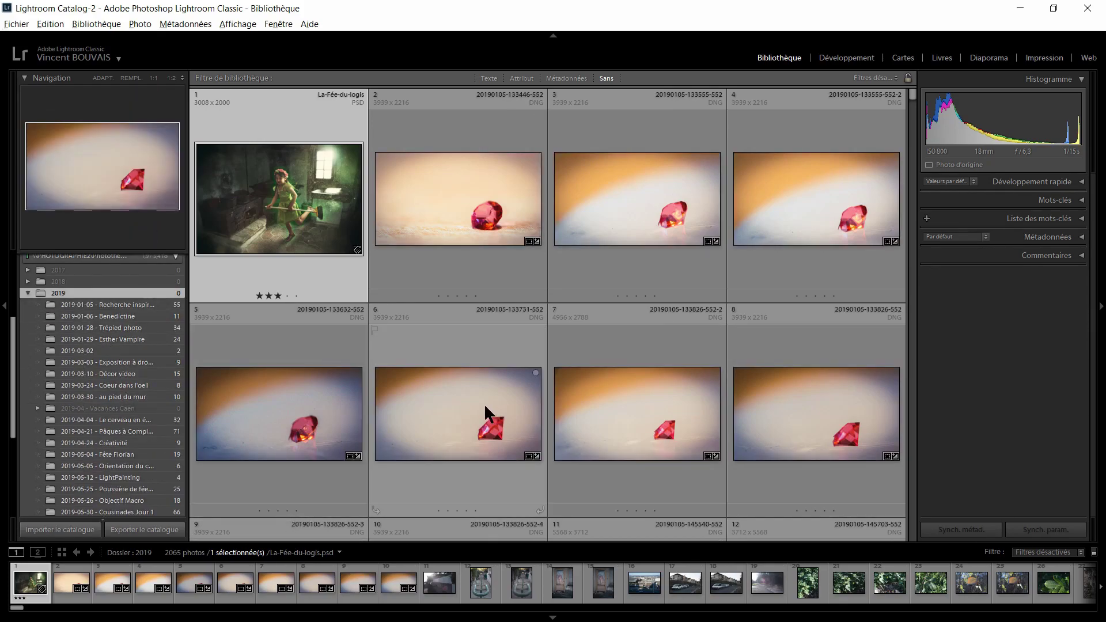
Switch to File Explorer and inspect the 2019 folder, checking its 2019-01-01 and 2019-03-02 subfolders against the Lightroom folder list
{"action": "key", "text": "alt+Tab"}
{"action": "double_click", "coordinate": [434, 240]}
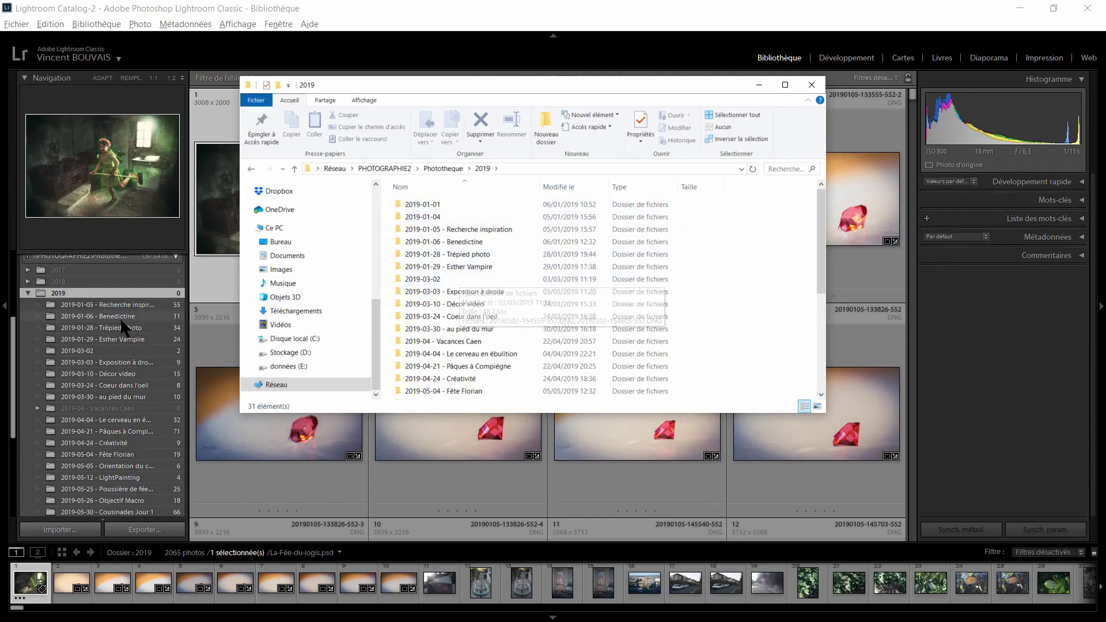
{"action": "double_click", "coordinate": [456, 204]}
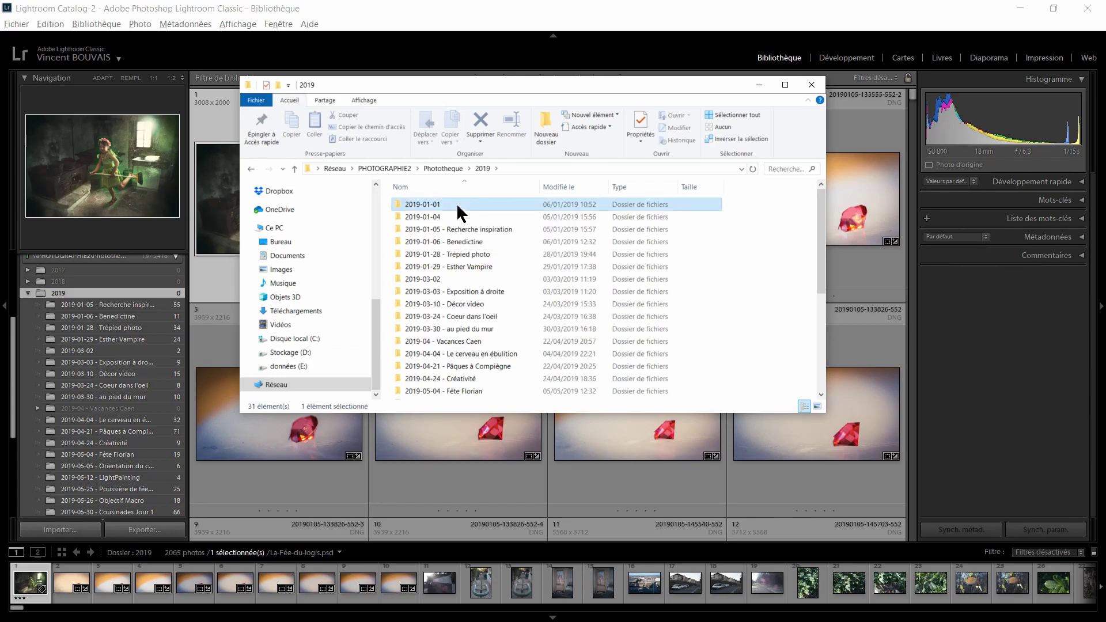
{"action": "left_click", "coordinate": [482, 168]}
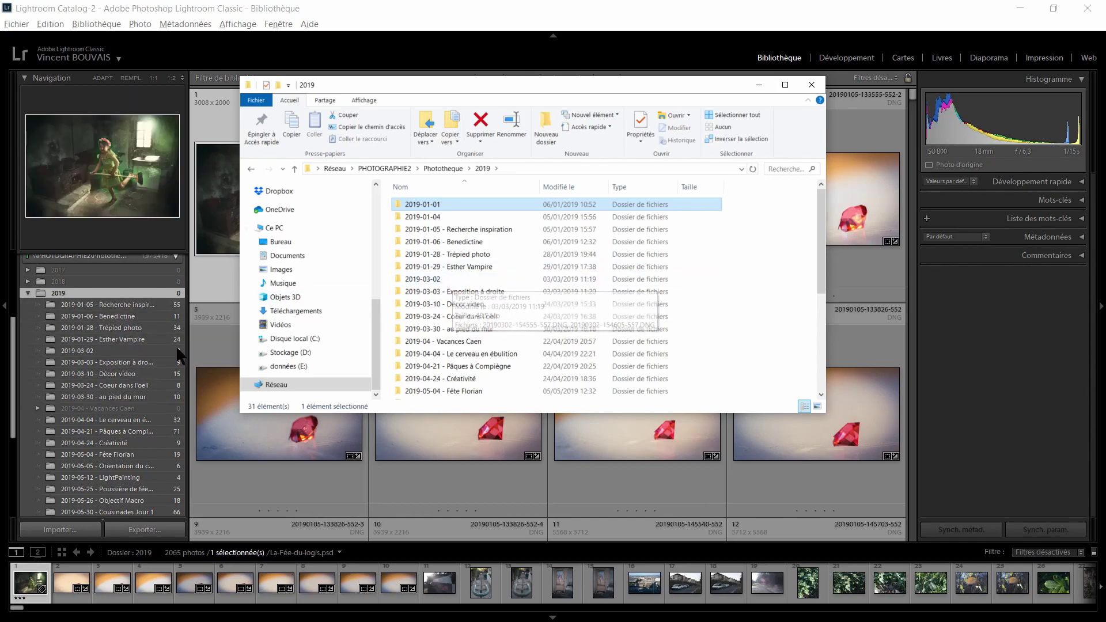
{"action": "double_click", "coordinate": [455, 277]}
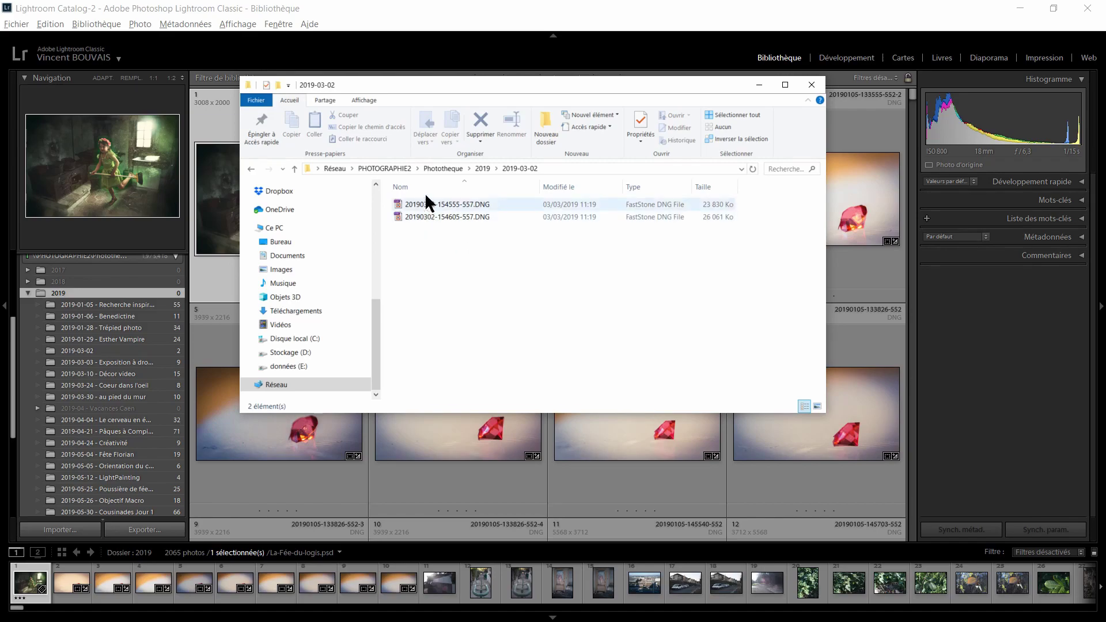
{"action": "left_click", "coordinate": [482, 168]}
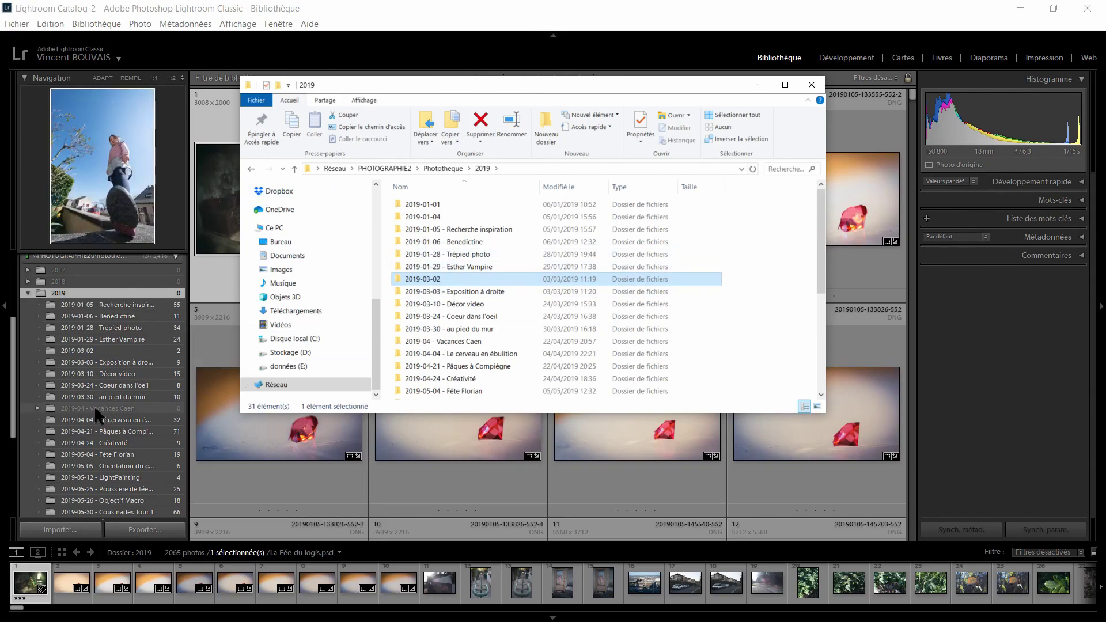
Back in Lightroom, show the photos in the 2019-03-02 folder and rename the folder to "2019-03-02 - Chambre"
{"action": "left_click", "coordinate": [97, 349]}
{"action": "left_click", "coordinate": [98, 350]}
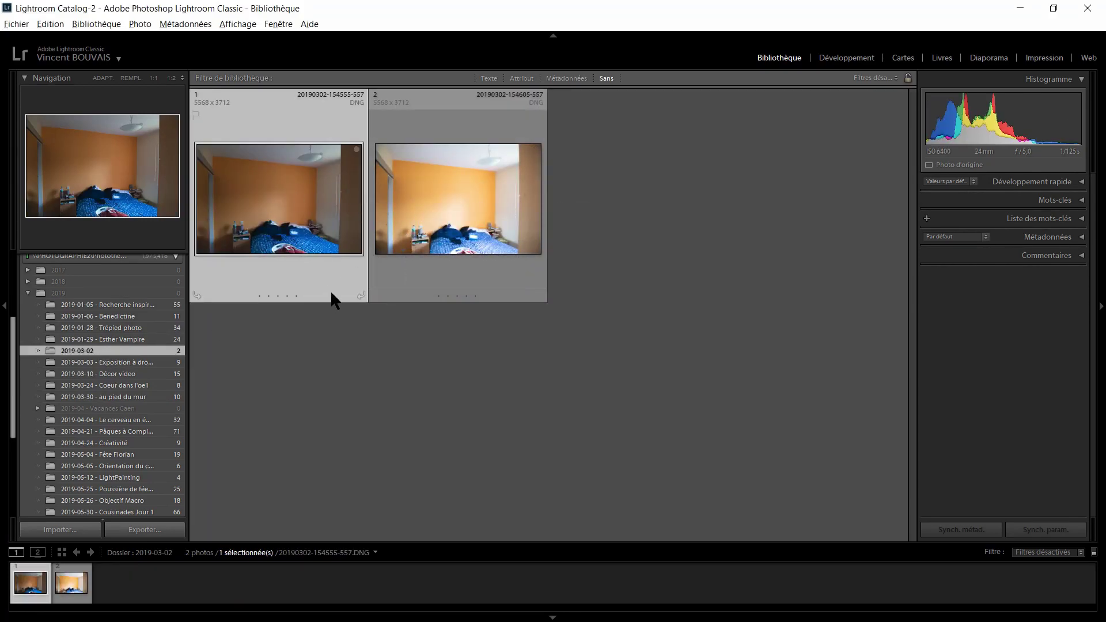
{"action": "right_click", "coordinate": [107, 351]}
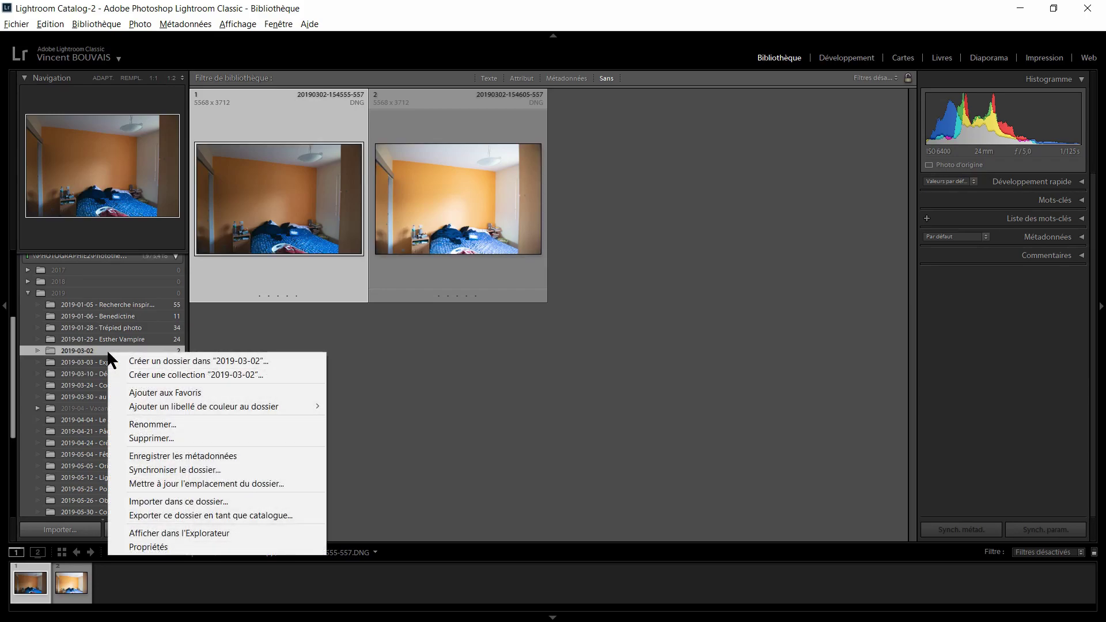
{"action": "left_click", "coordinate": [167, 425]}
{"action": "left_click", "coordinate": [551, 295]}
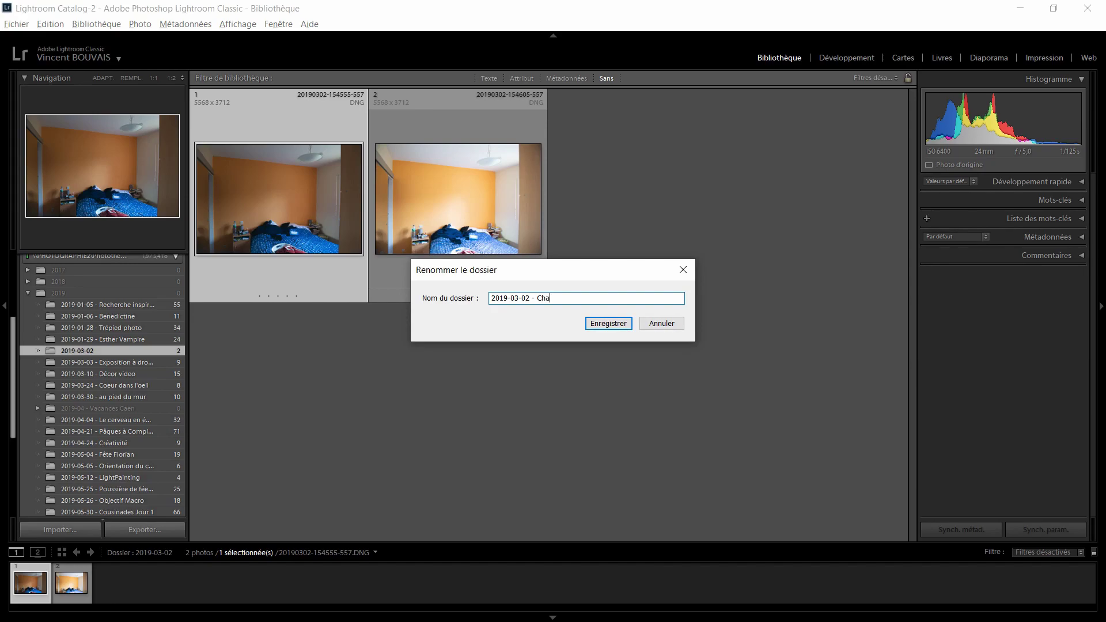
{"action": "left_click", "coordinate": [612, 322]}
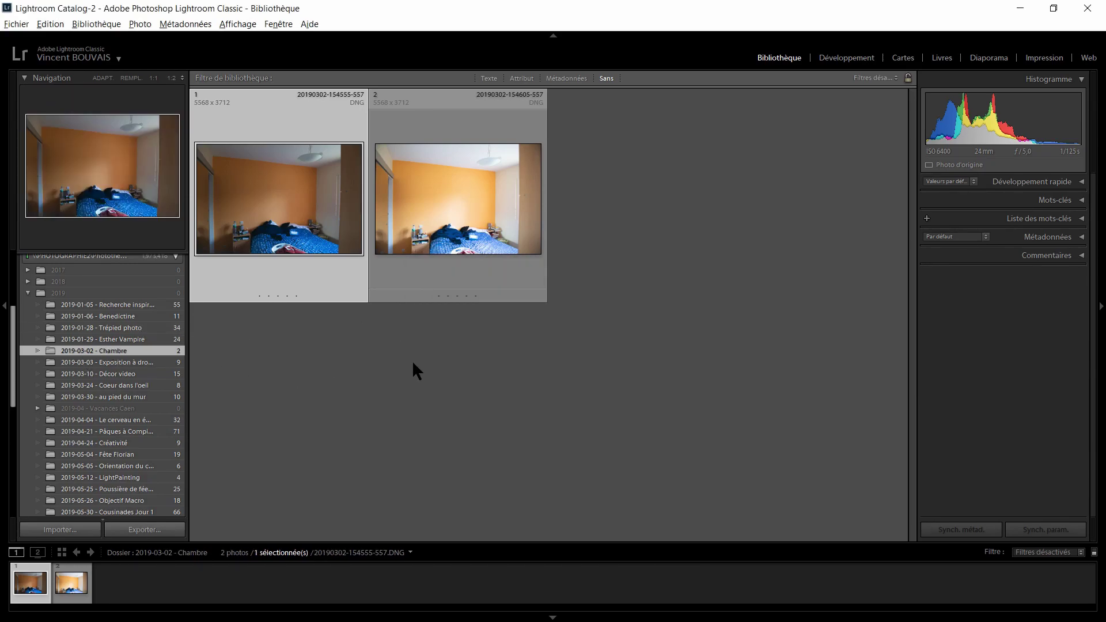
Switch to File Explorer and check the folder name and files of 2019-03-02 - Chambre against Lightroom
{"action": "key", "text": "alt"}
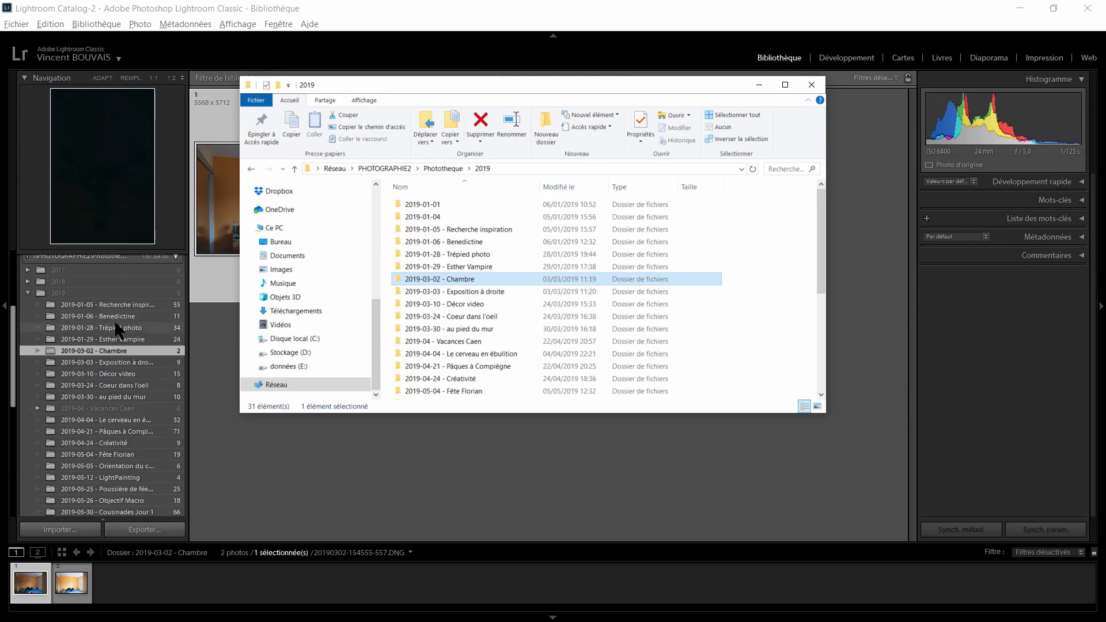
{"action": "scroll", "coordinate": [114, 319], "scroll_direction": "up", "scroll_amount": 4}
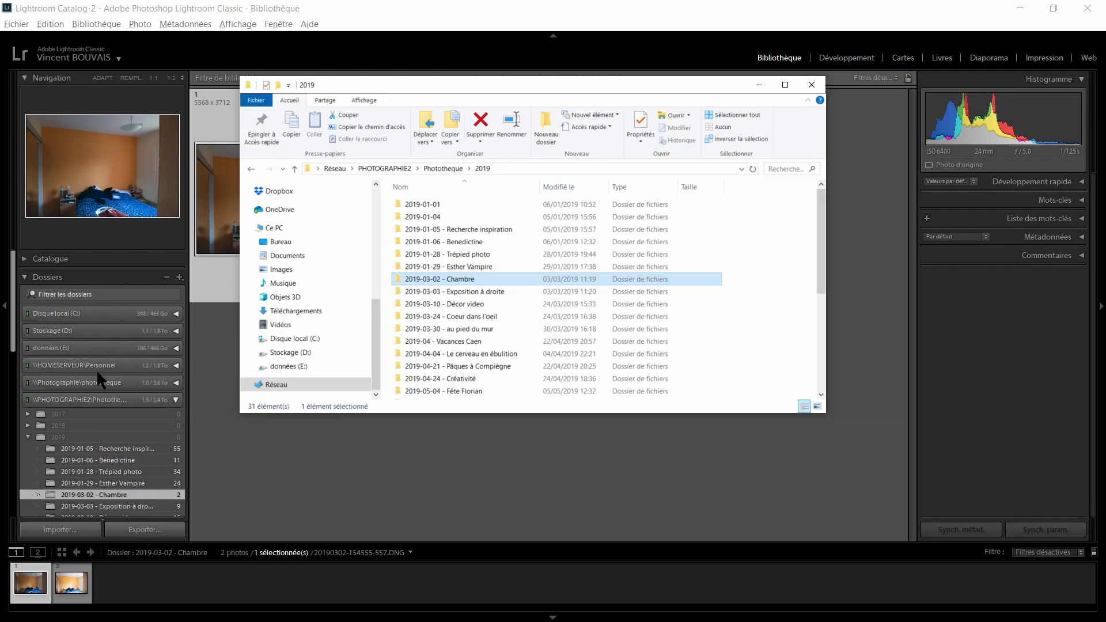
{"action": "scroll", "coordinate": [96, 374], "scroll_direction": "down", "scroll_amount": 3}
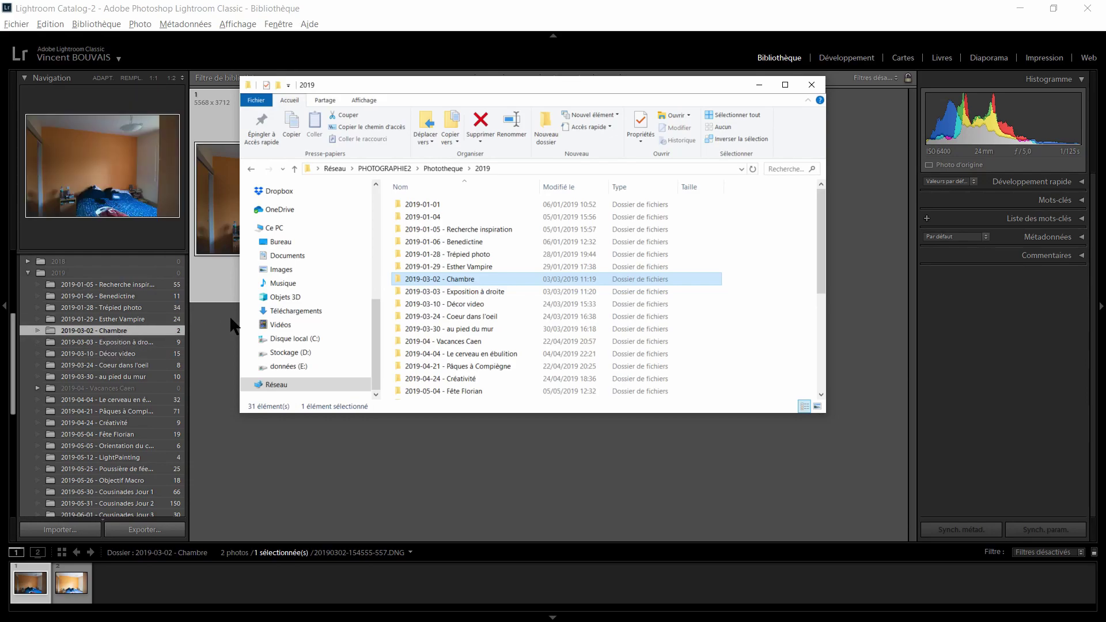
{"action": "double_click", "coordinate": [418, 277]}
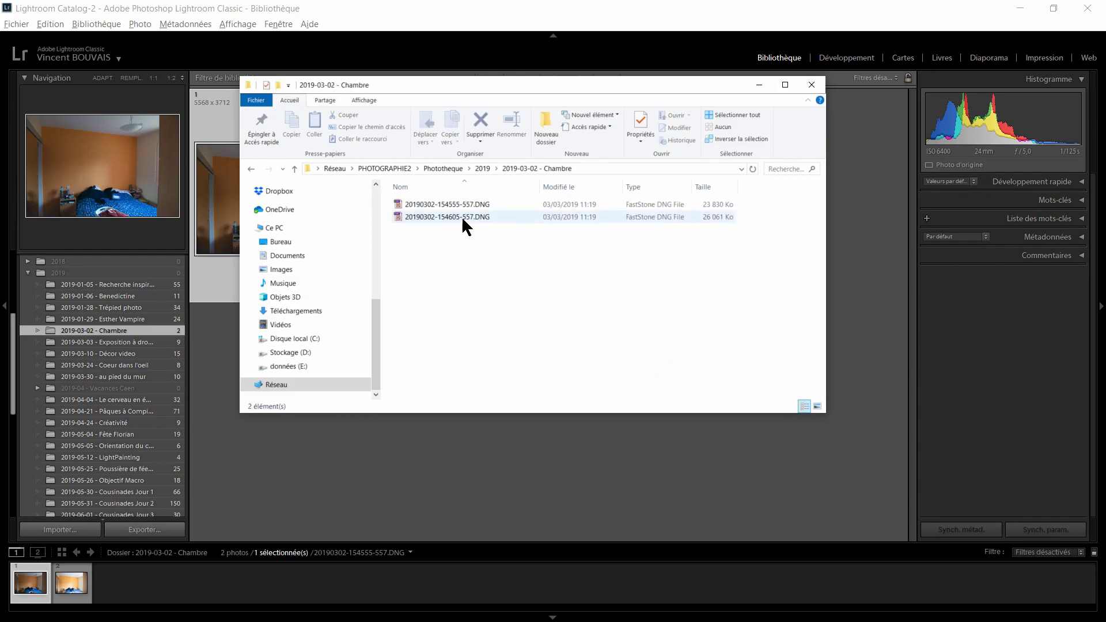
{"action": "left_click", "coordinate": [484, 168]}
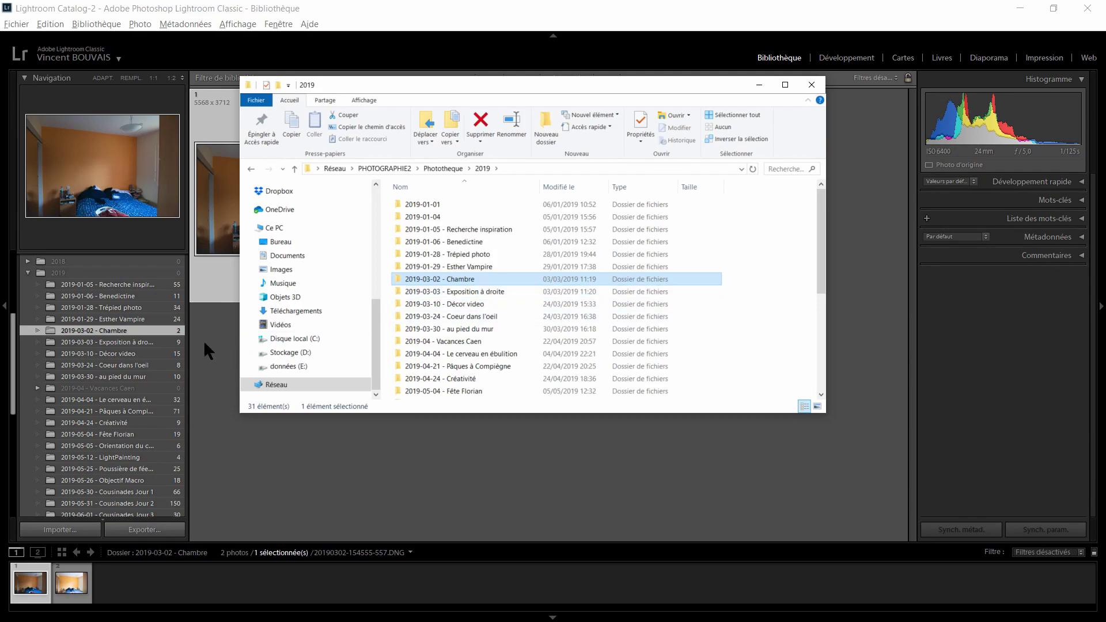
Review the commands offered for Lightroom's 2019 folder, including Synchroniser le dossier, without running any, and collapse the folder
{"action": "right_click", "coordinate": [76, 269]}
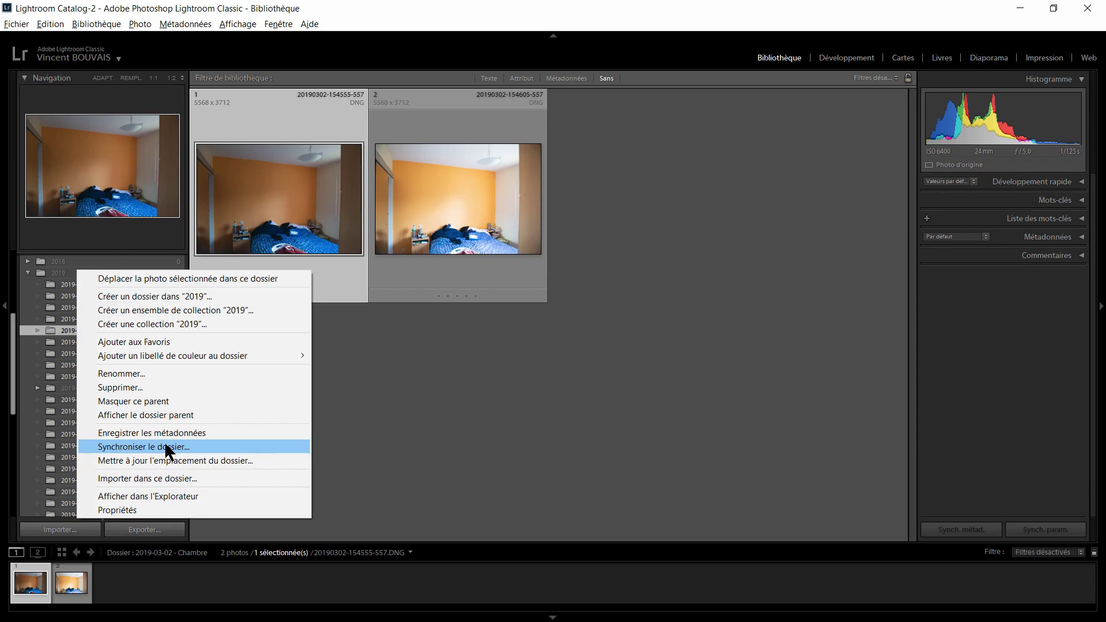
{"action": "left_click", "coordinate": [456, 410]}
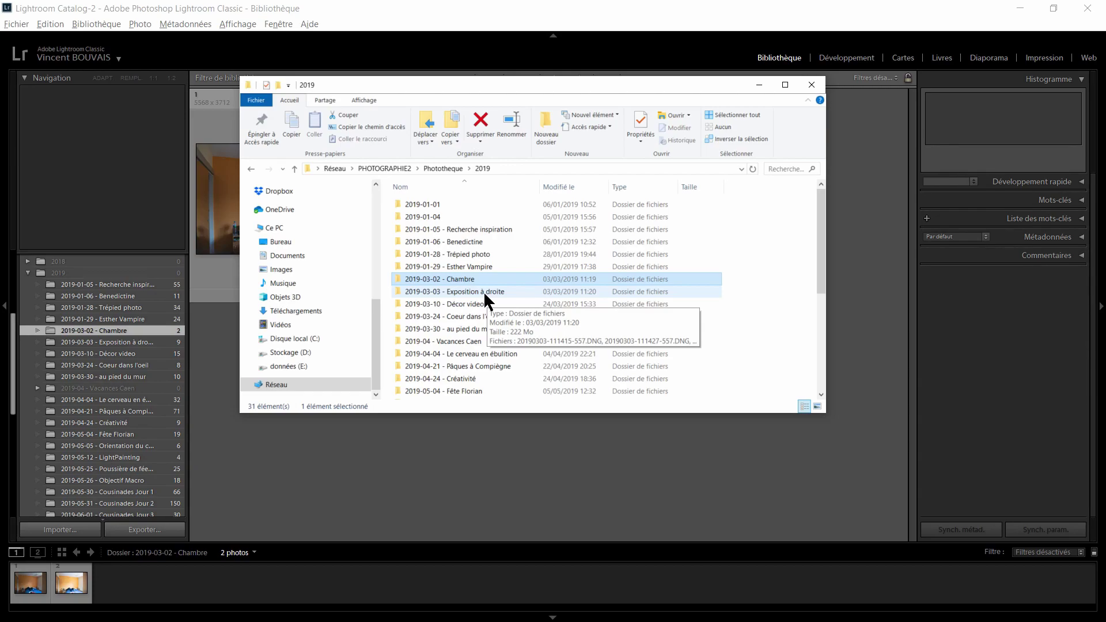
{"action": "mouse_move", "coordinate": [487, 282]}
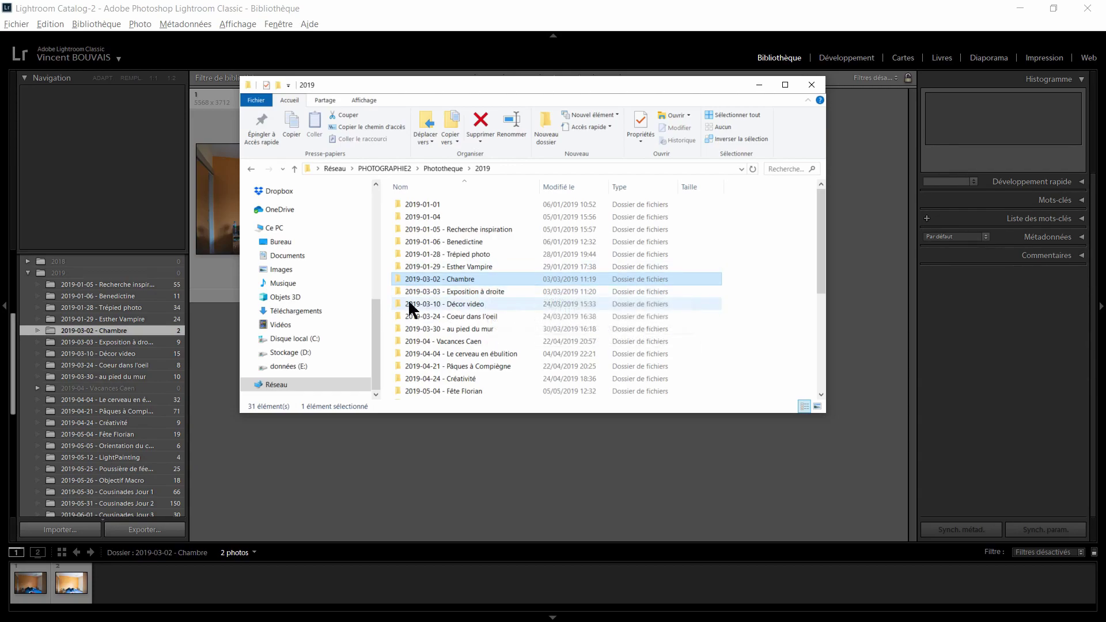
{"action": "left_click", "coordinate": [27, 272]}
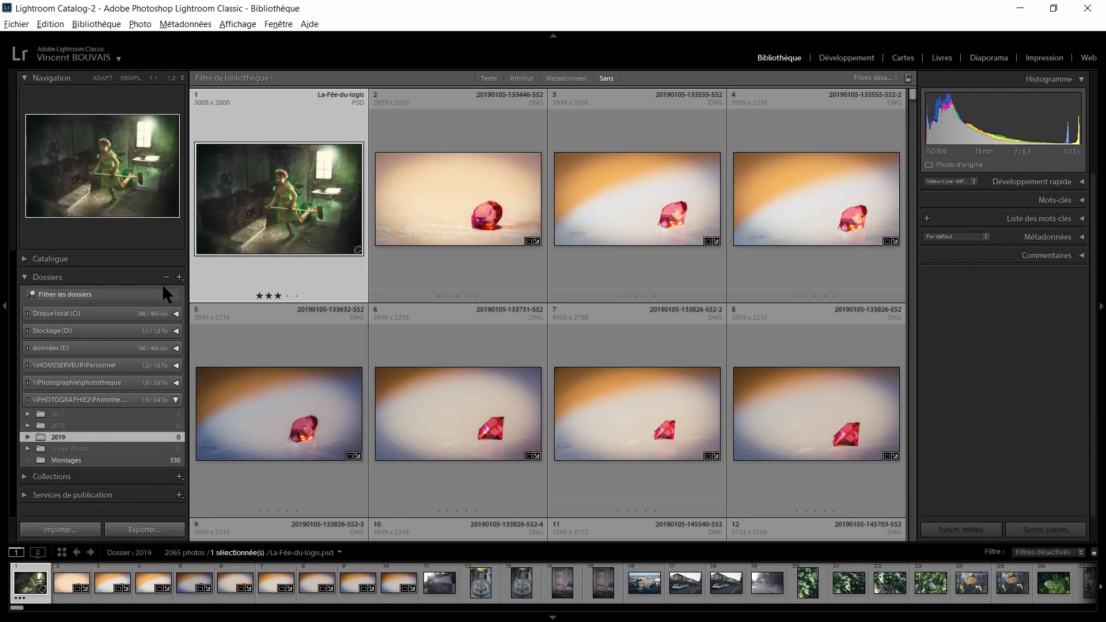
Review the display options of the Dossiers section without changing them, and collapse and re-expand the section
{"action": "left_click", "coordinate": [180, 277]}
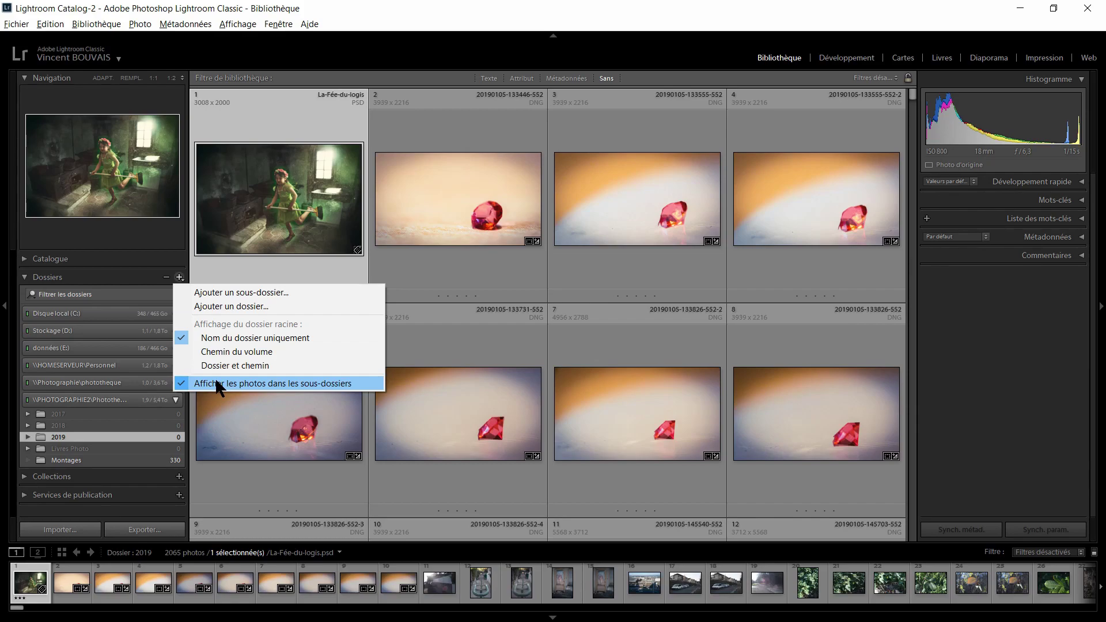
{"action": "left_click", "coordinate": [124, 281]}
{"action": "left_click", "coordinate": [118, 277]}
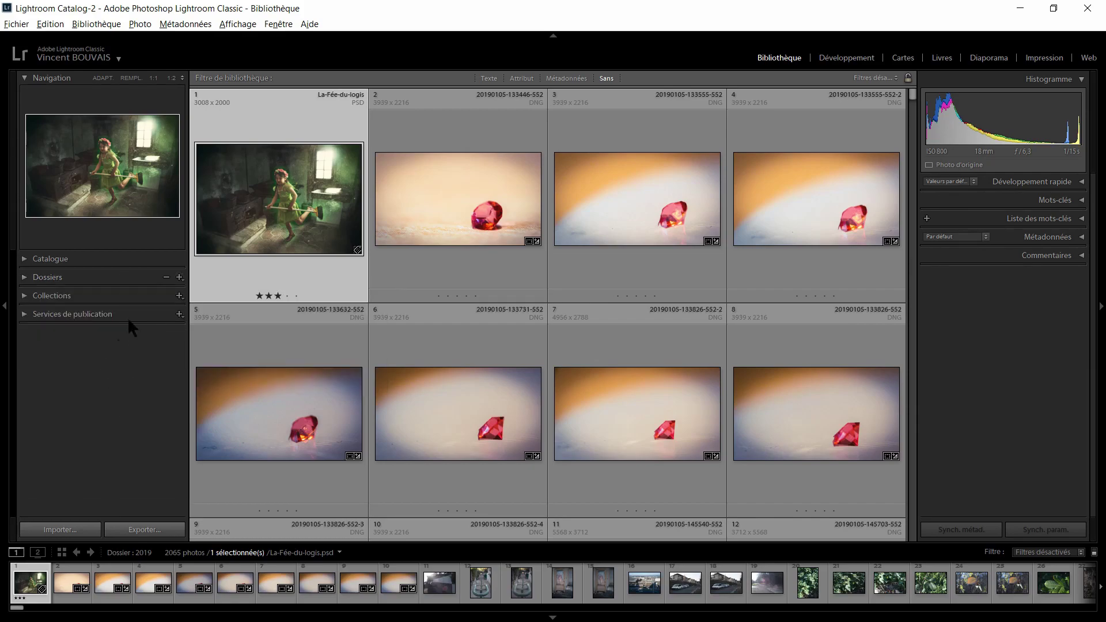
{"action": "left_click", "coordinate": [113, 275]}
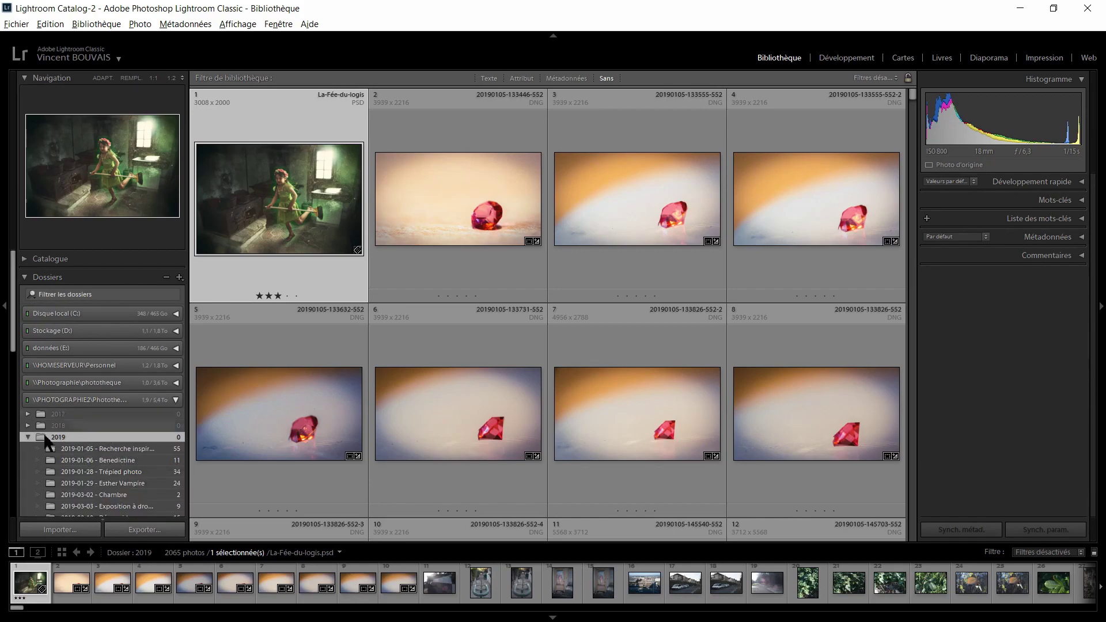
Collapse the 2019 folder and the \\PHOTOGRAPHIE2 volume, and expand the \\Photographie\phototheque volume to view its year folders
{"action": "left_click", "coordinate": [28, 437]}
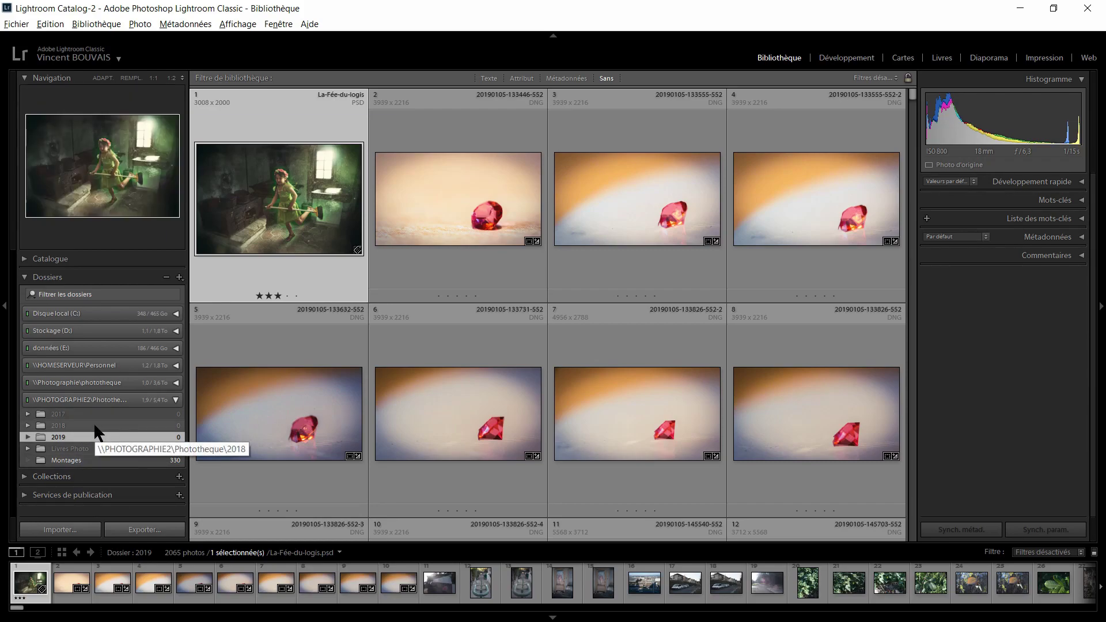
{"action": "left_click", "coordinate": [161, 399]}
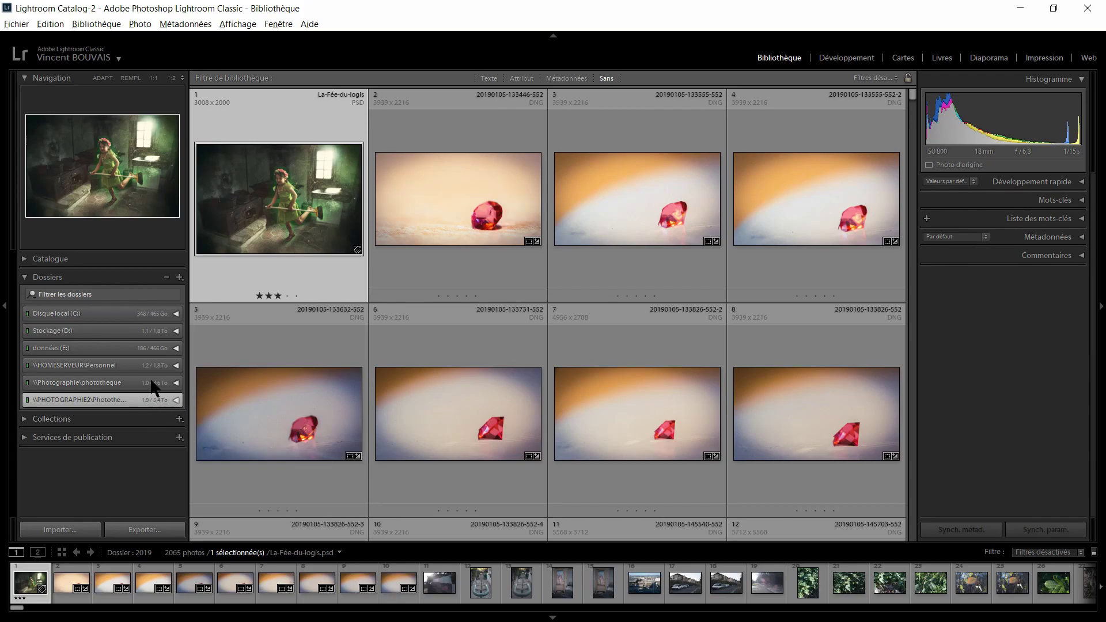
{"action": "left_click", "coordinate": [151, 383]}
{"action": "scroll", "coordinate": [106, 427], "scroll_direction": "down", "scroll_amount": 2}
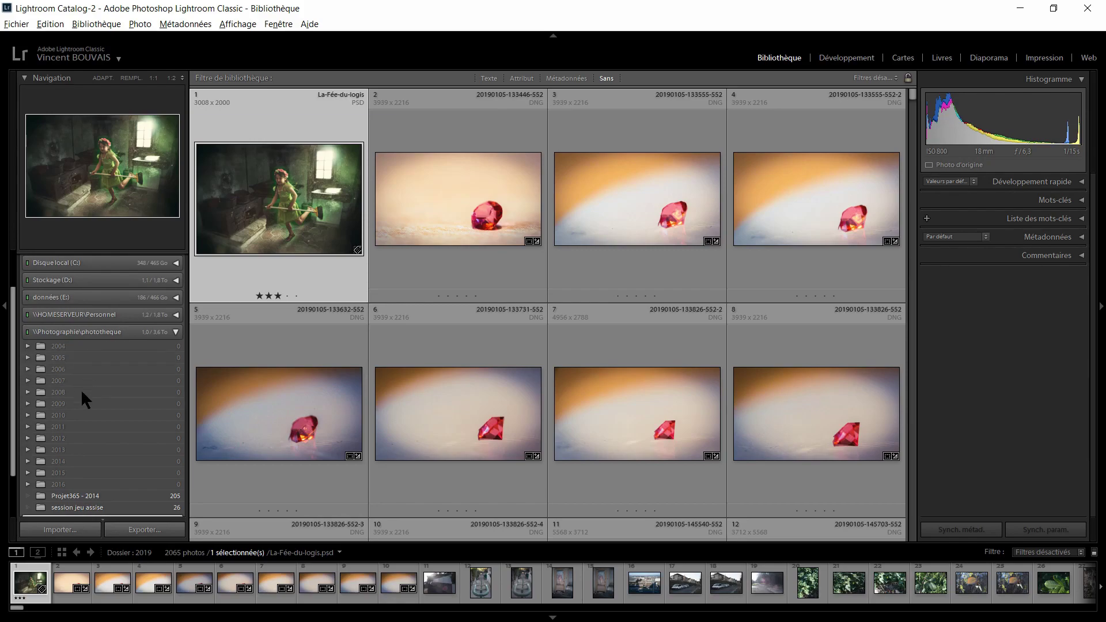
{"action": "scroll", "coordinate": [81, 385], "scroll_direction": "down", "scroll_amount": 1}
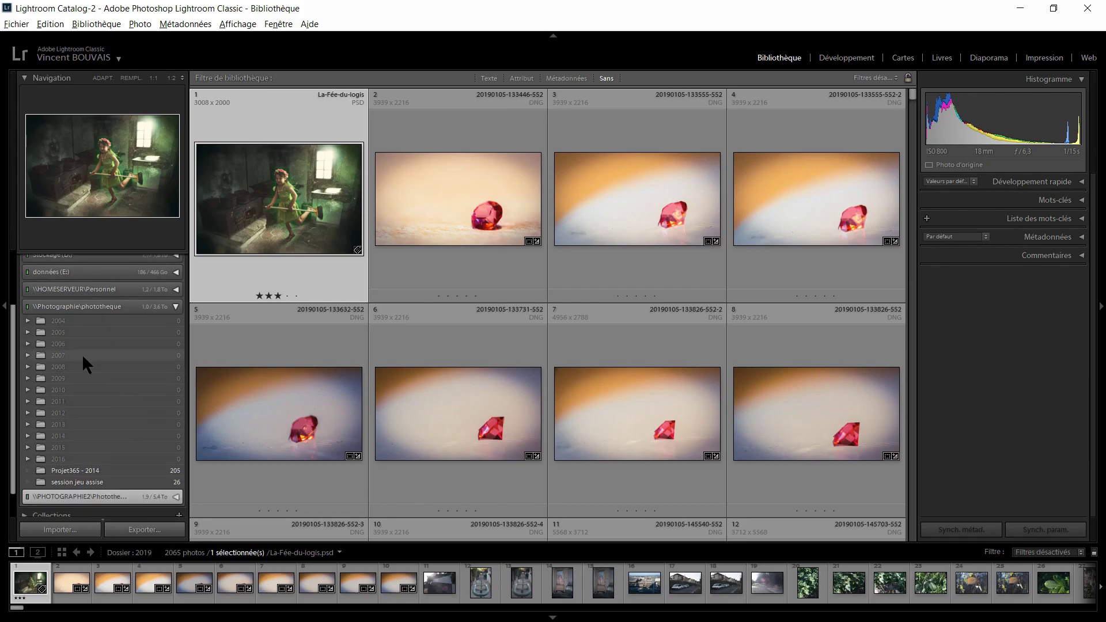
Show the 2004 folder in File Explorer, look through the phototheque folders on disk, and close the Explorer window
{"action": "right_click", "coordinate": [85, 321]}
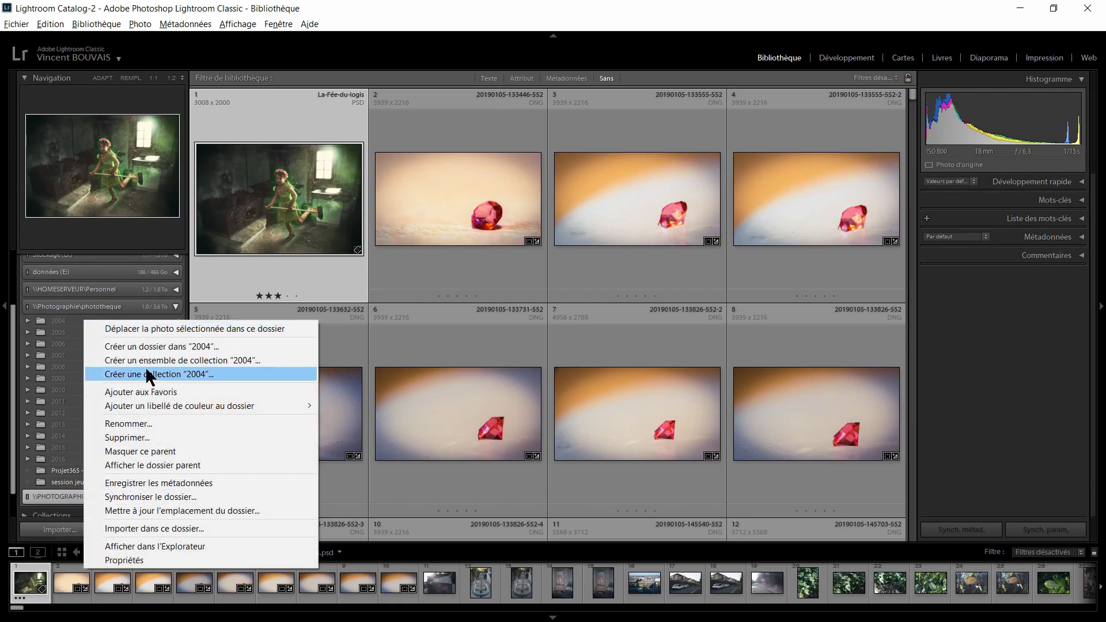
{"action": "left_click", "coordinate": [182, 546]}
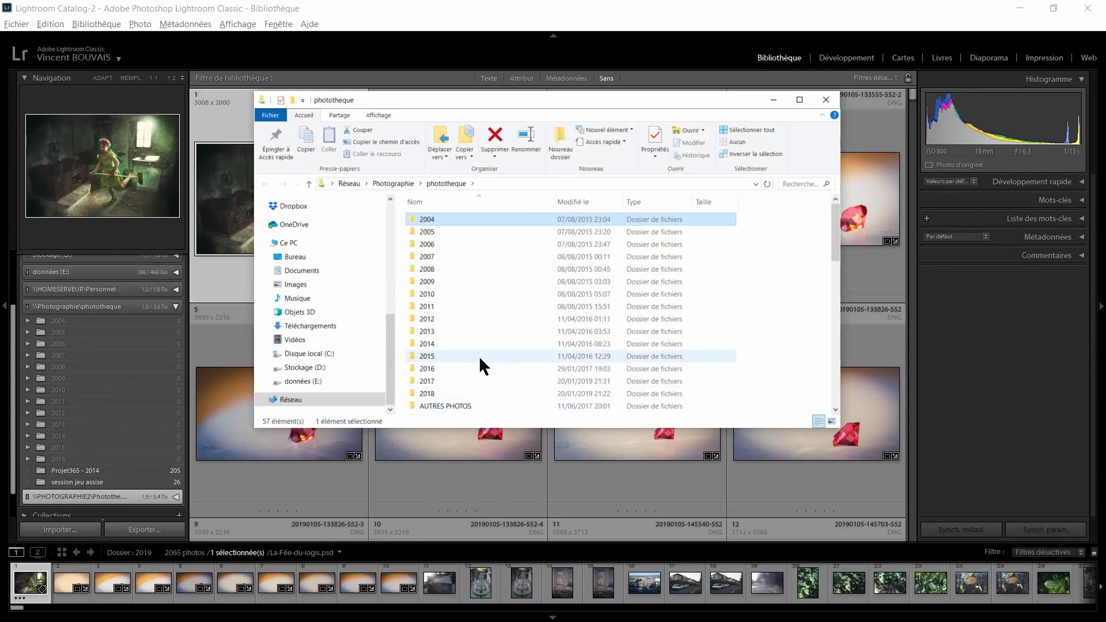
{"action": "scroll", "coordinate": [478, 355], "scroll_direction": "down", "scroll_amount": 2}
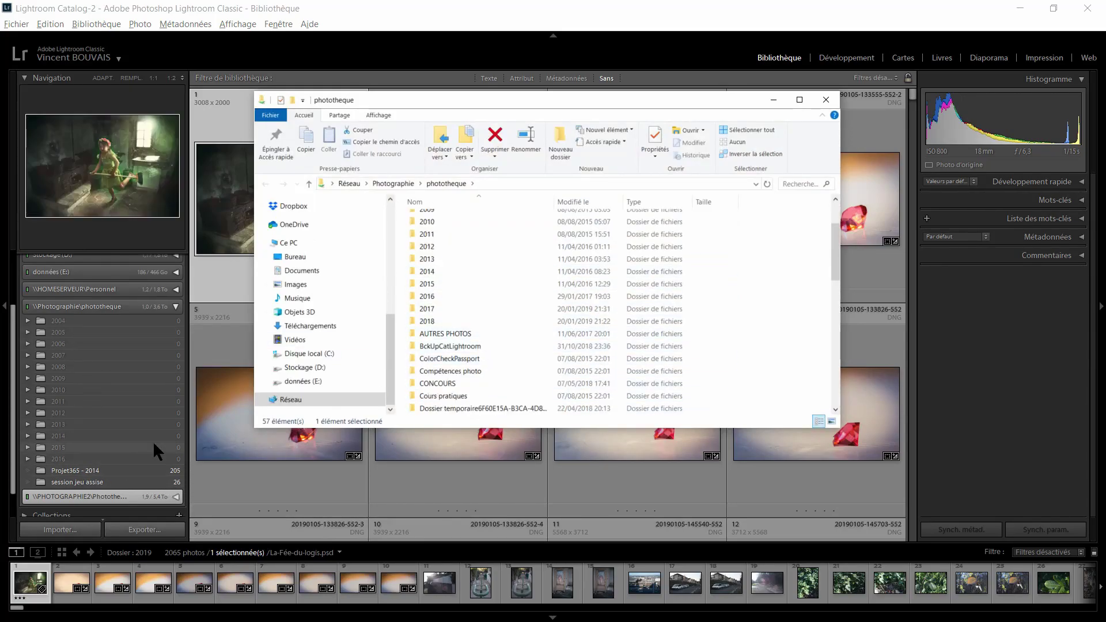
{"action": "scroll", "coordinate": [496, 365], "scroll_direction": "down", "scroll_amount": 3}
{"action": "scroll", "coordinate": [496, 365], "scroll_direction": "down", "scroll_amount": 3}
{"action": "scroll", "coordinate": [496, 365], "scroll_direction": "up", "scroll_amount": 10}
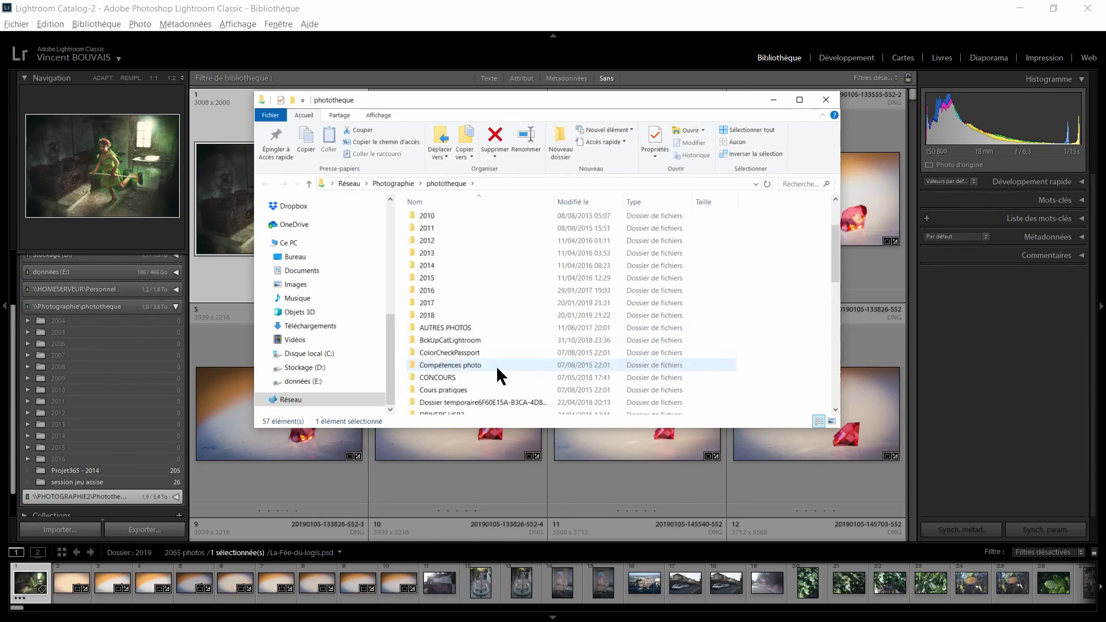
{"action": "left_click", "coordinate": [834, 104]}
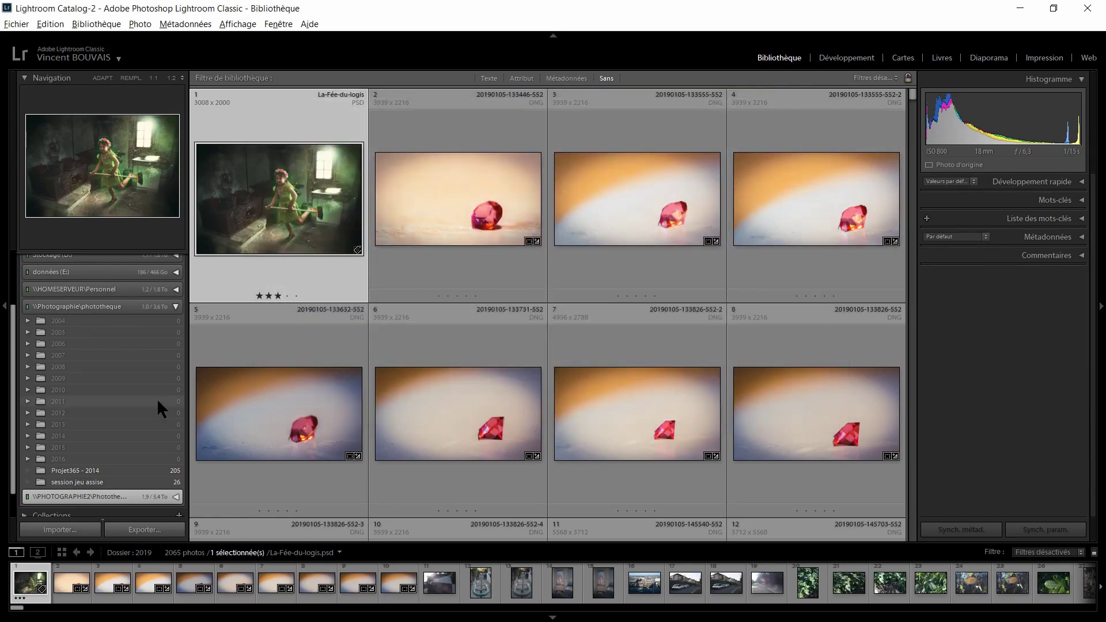
Look over the remaining folders of the \\Photographie\phototheque volume in Lightroom and collapse the volume
{"action": "scroll", "coordinate": [120, 395], "scroll_direction": "up", "scroll_amount": 2}
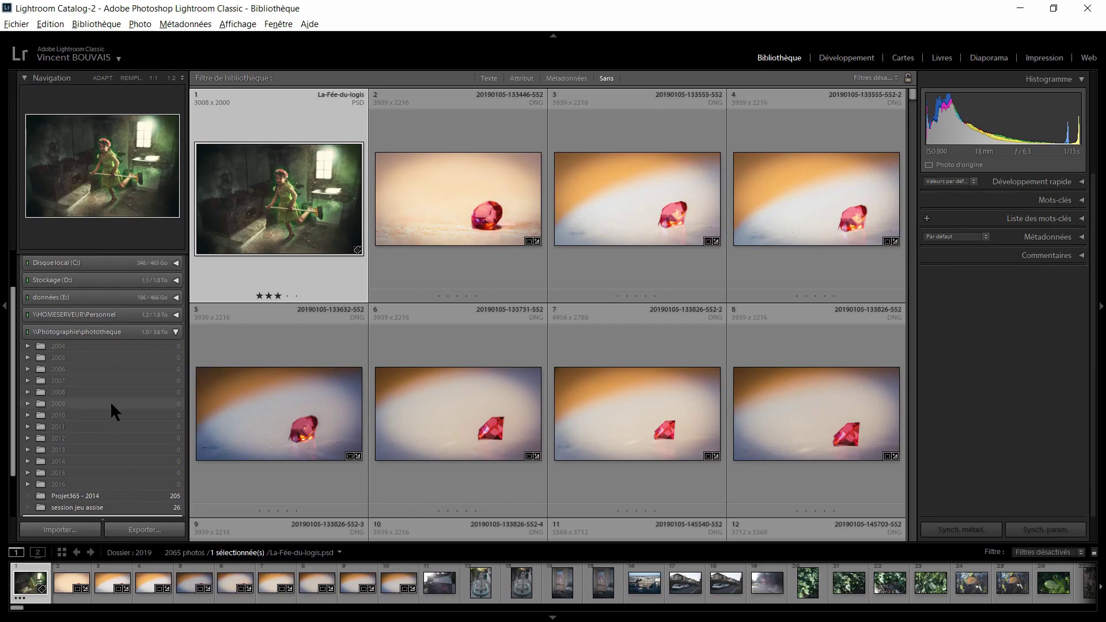
{"action": "scroll", "coordinate": [111, 402], "scroll_direction": "down", "scroll_amount": 2}
{"action": "scroll", "coordinate": [112, 410], "scroll_direction": "down", "scroll_amount": 2}
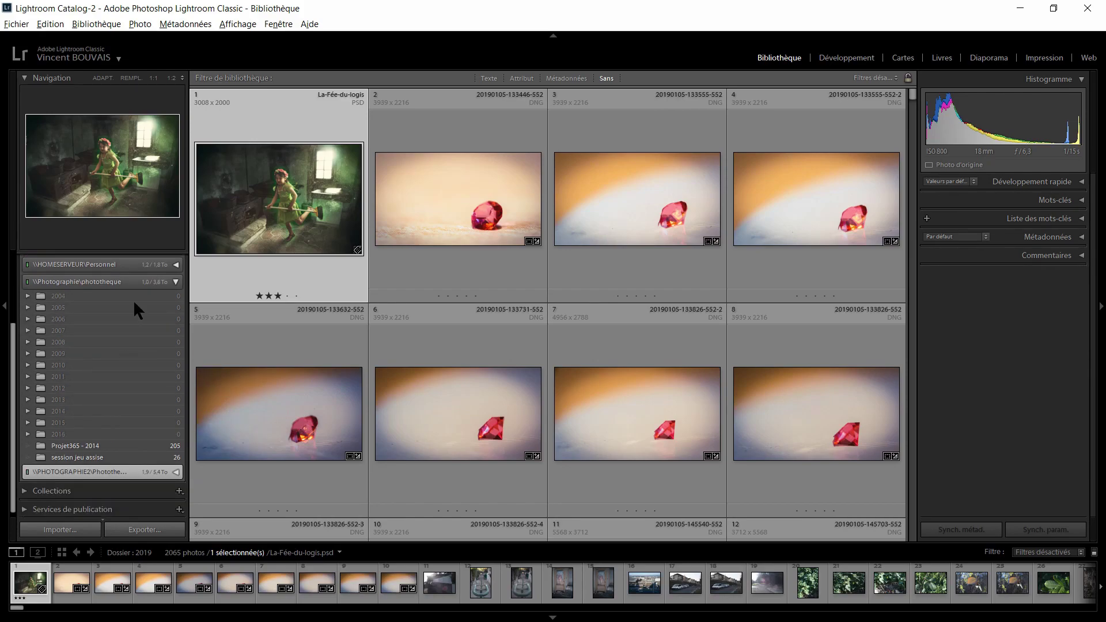
{"action": "left_click", "coordinate": [174, 282]}
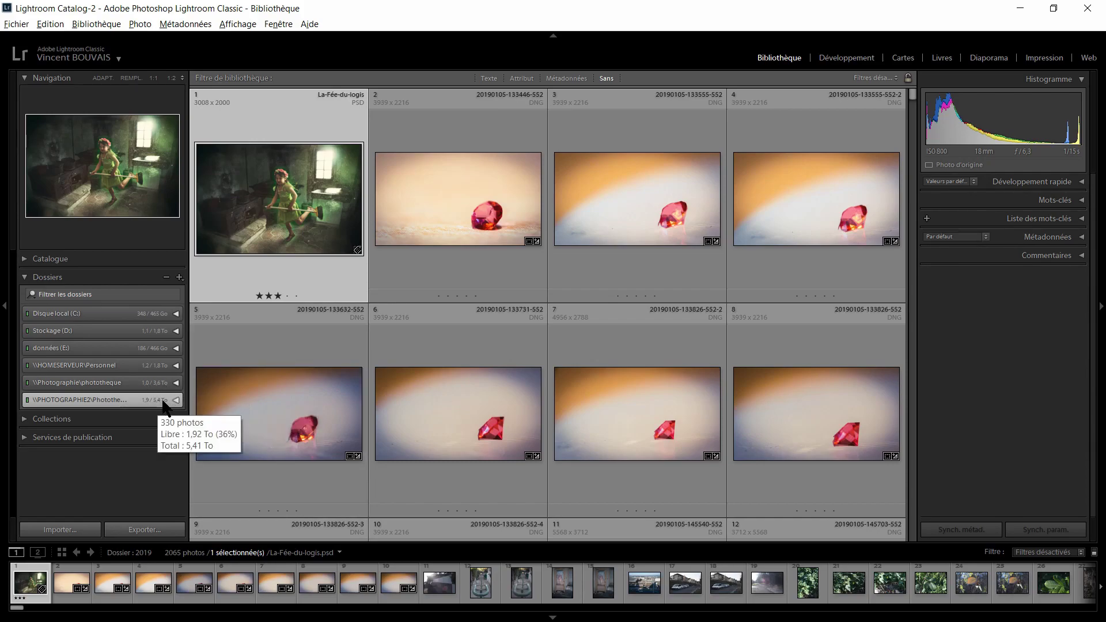
Switch to File Explorer, browse PHOTOGRAPHIE2\Phototheque down to the DNG files in 2017\2017-02-10 - Lune rousse, and close the window
{"action": "key", "text": "alt+Tab"}
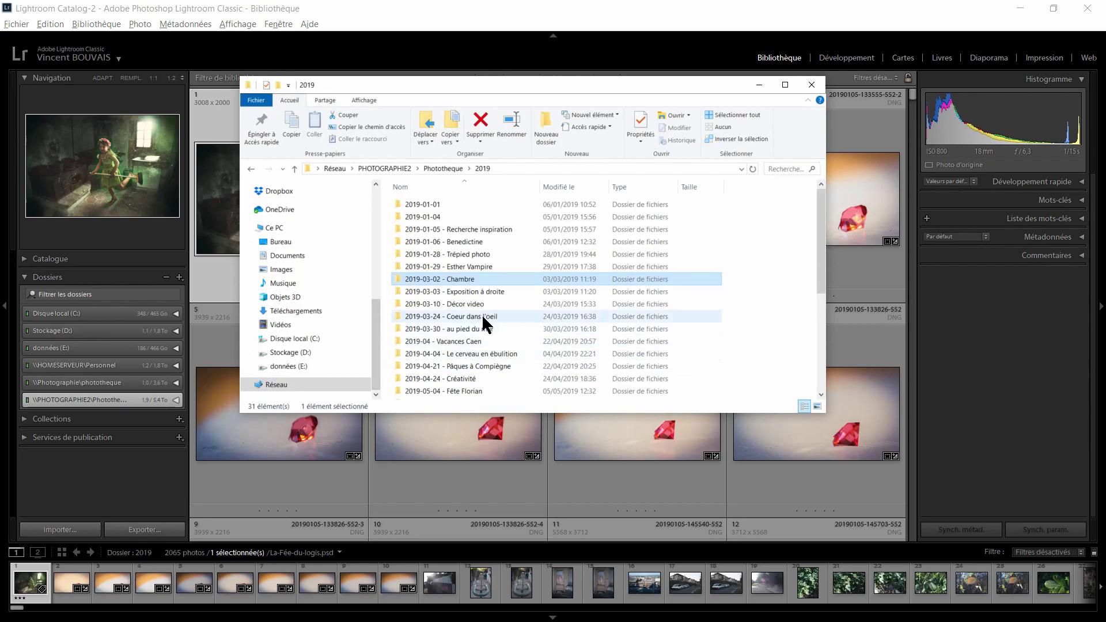
{"action": "left_click", "coordinate": [443, 168]}
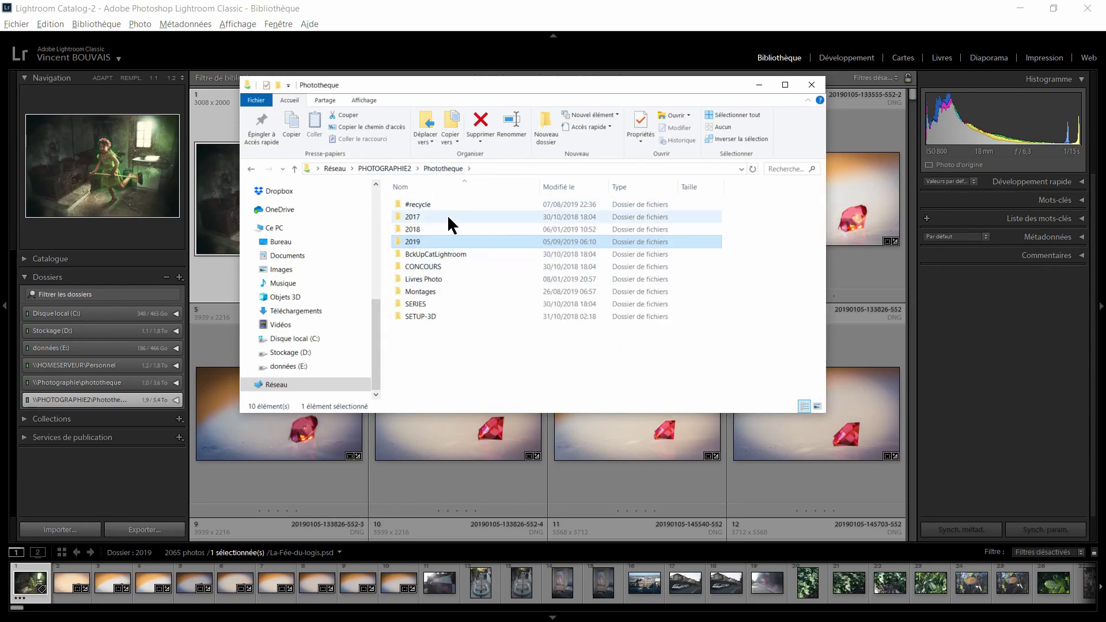
{"action": "left_click", "coordinate": [405, 167]}
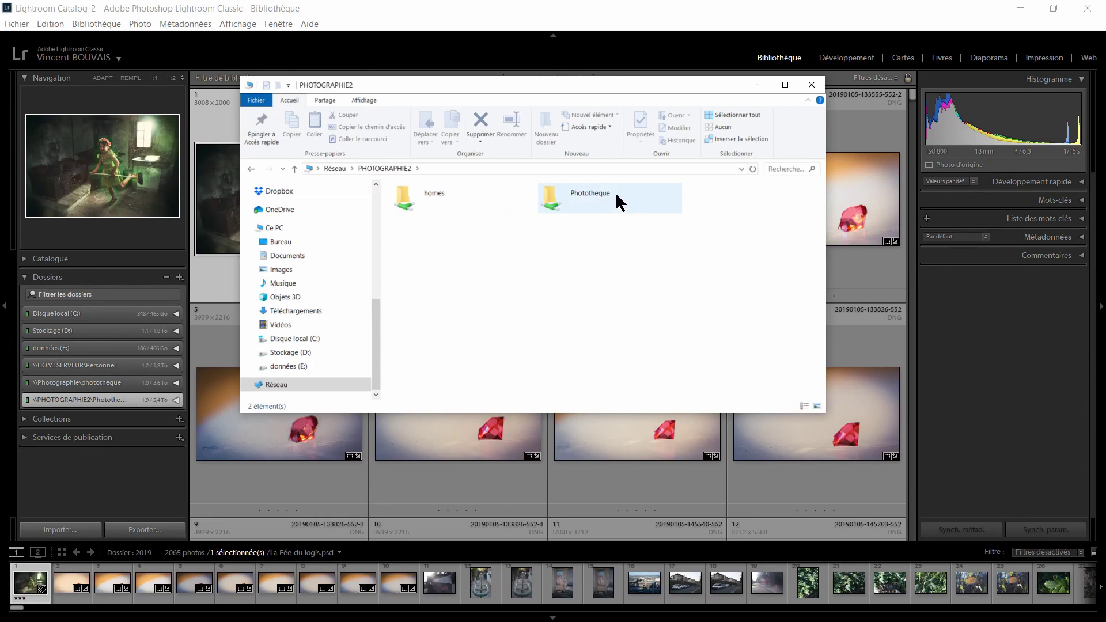
{"action": "double_click", "coordinate": [618, 201]}
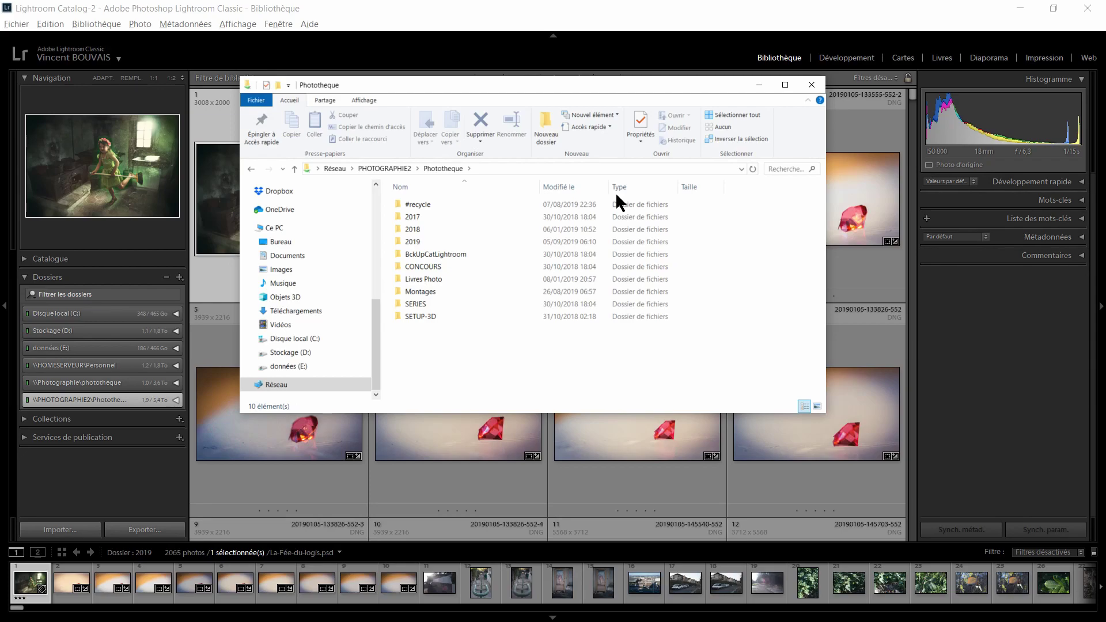
{"action": "double_click", "coordinate": [465, 217]}
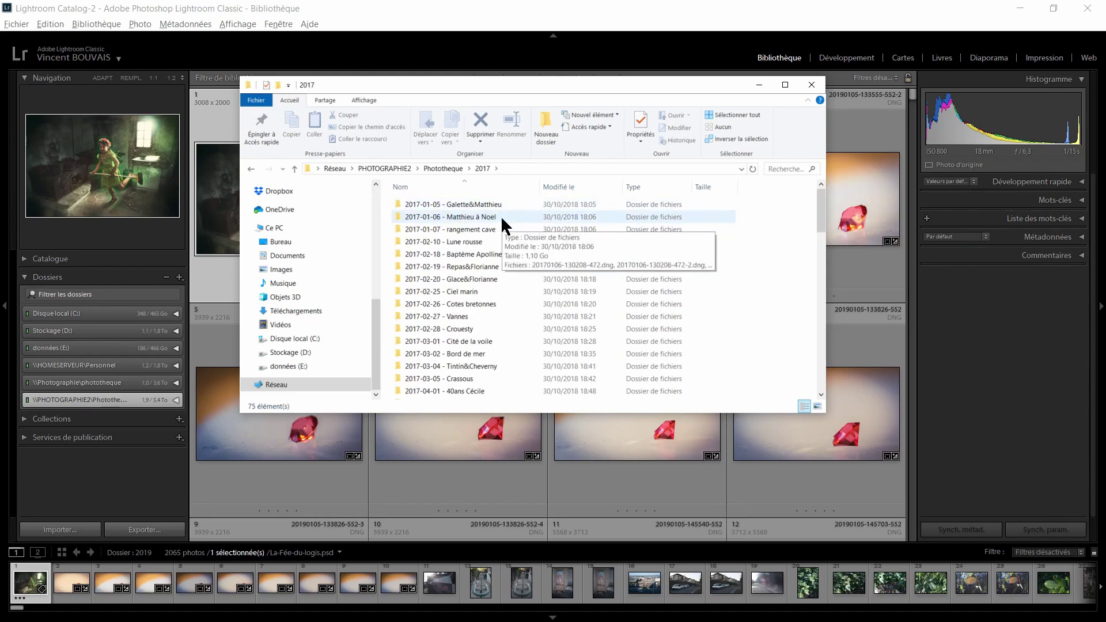
{"action": "double_click", "coordinate": [472, 241]}
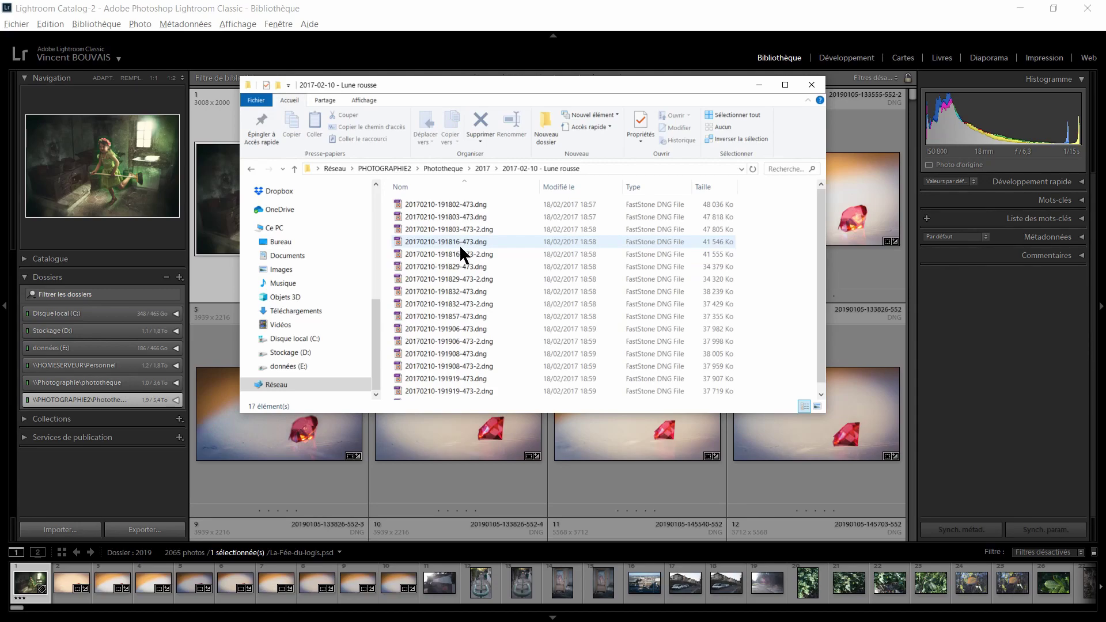
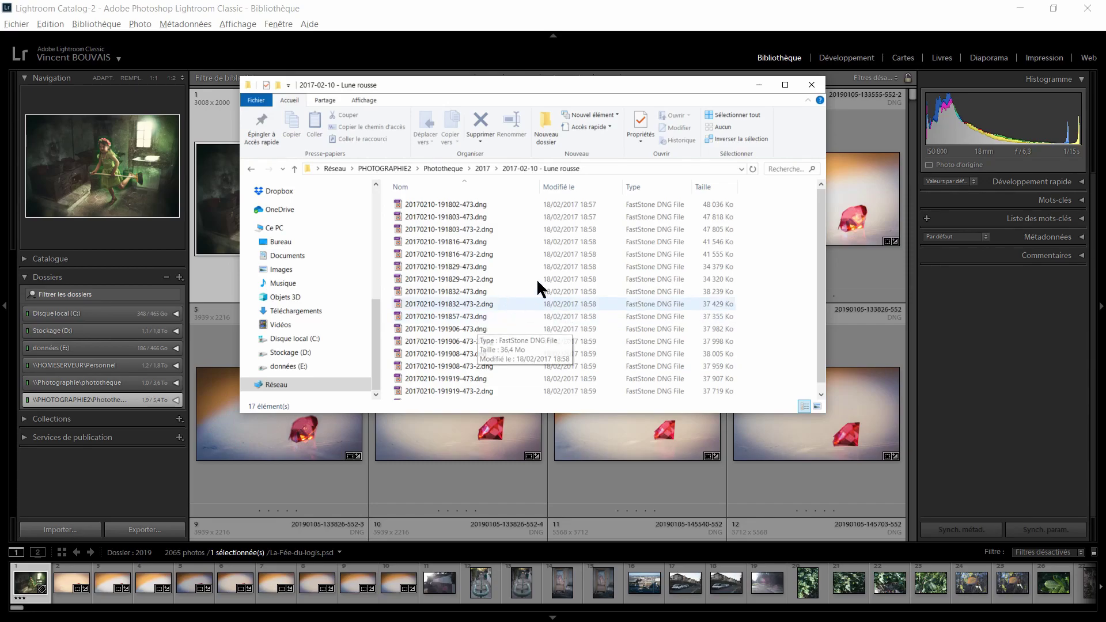
{"action": "left_click", "coordinate": [811, 85]}
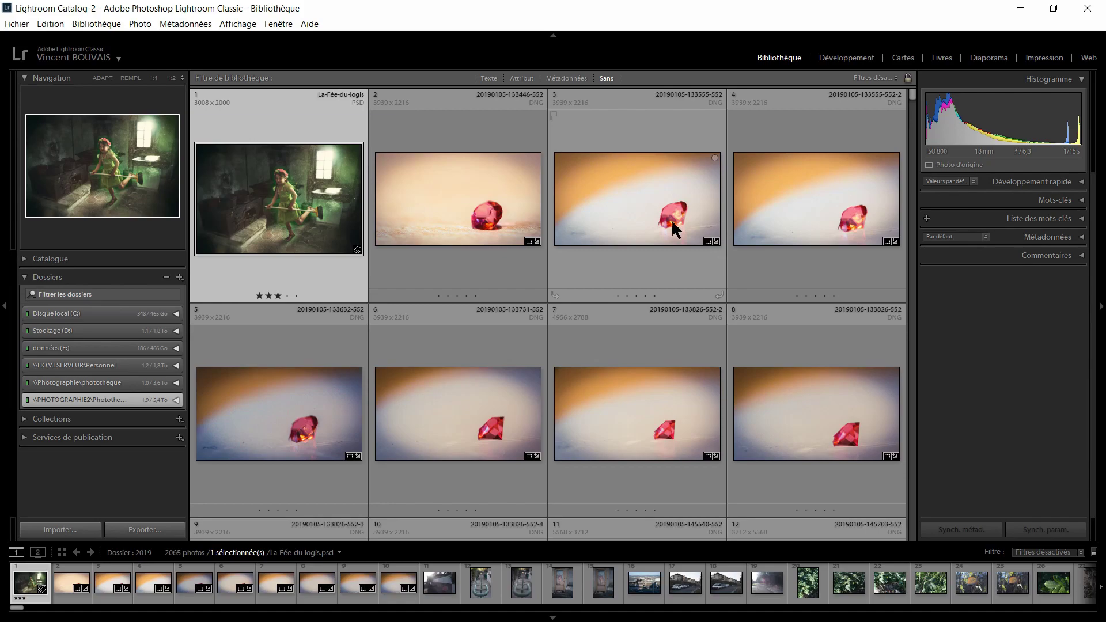
{"action": "mouse_move", "coordinate": [672, 223]}
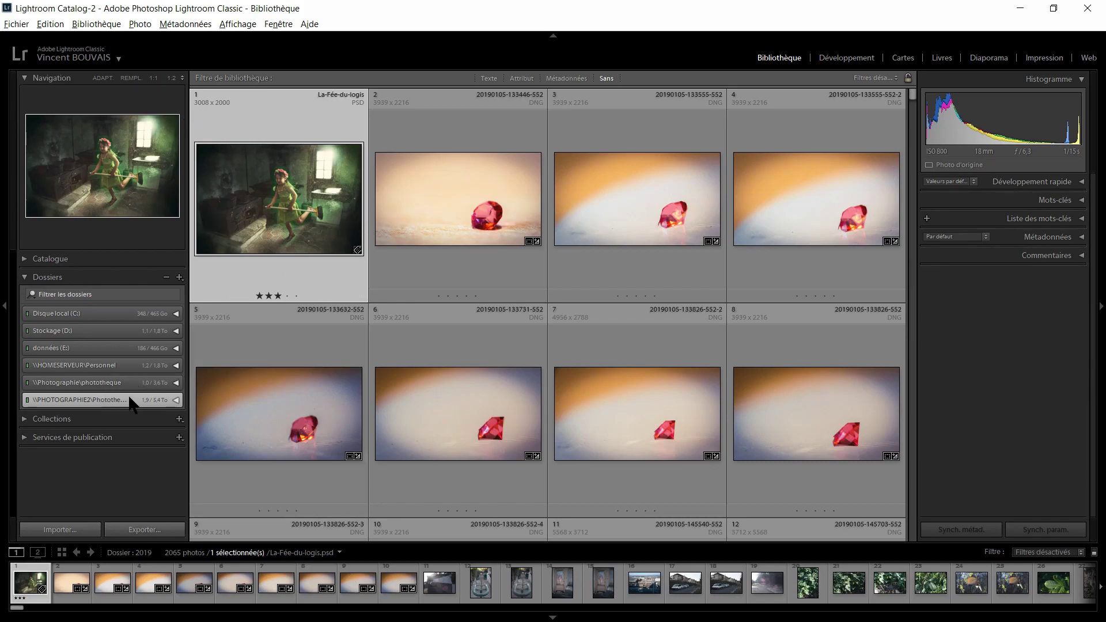
{"action": "left_click", "coordinate": [175, 401]}
{"action": "left_click", "coordinate": [28, 438]}
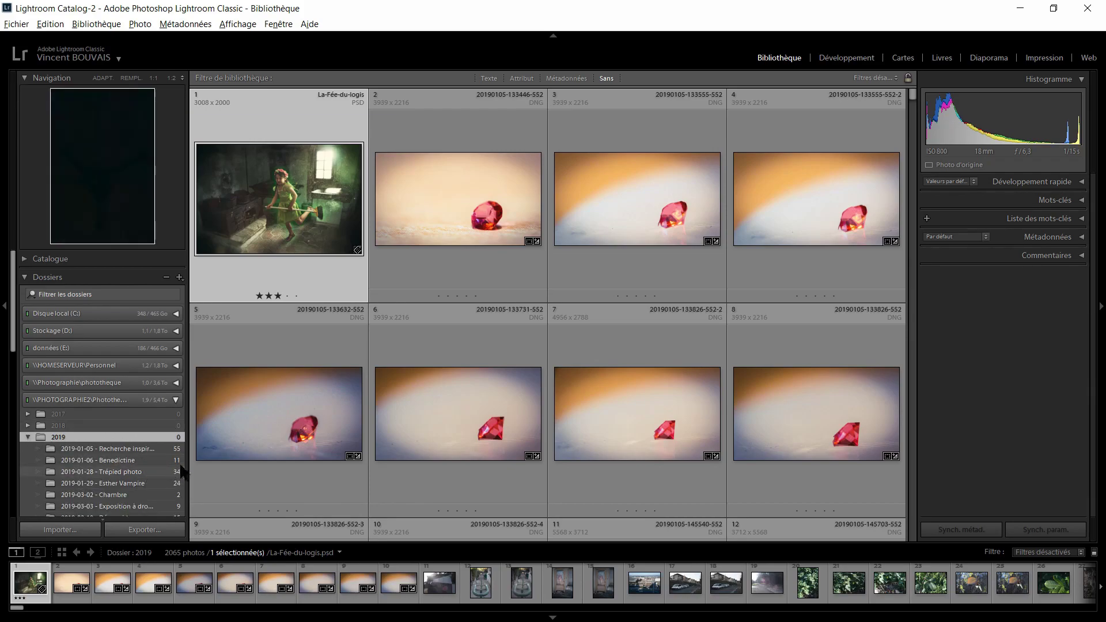
{"action": "scroll", "coordinate": [145, 482], "scroll_direction": "down", "scroll_amount": 2}
{"action": "left_click", "coordinate": [121, 440]}
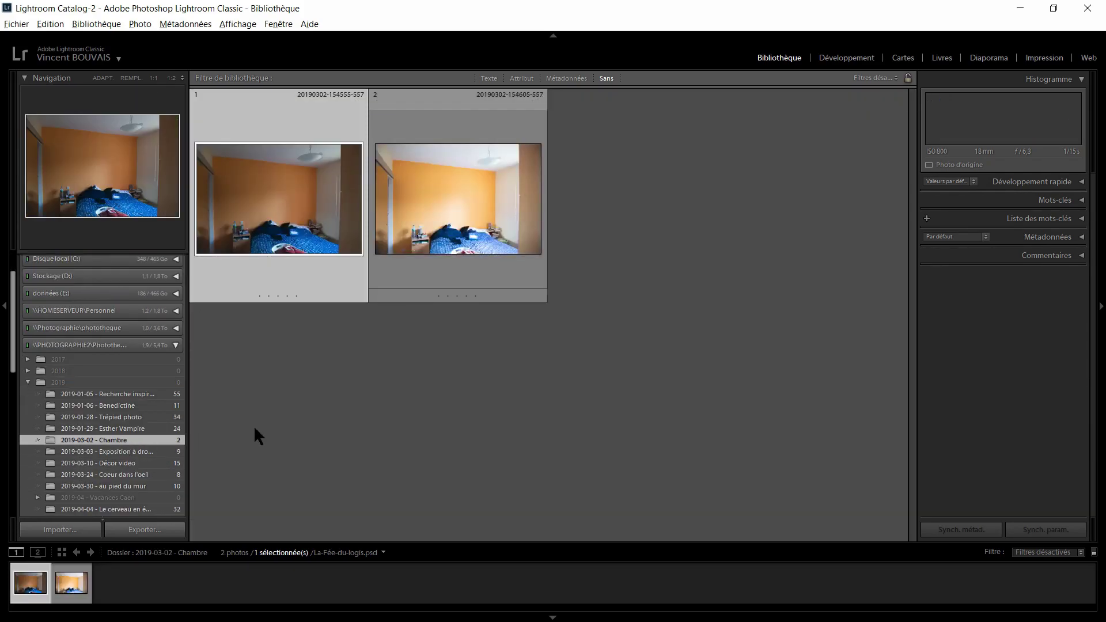
{"action": "left_click", "coordinate": [484, 204]}
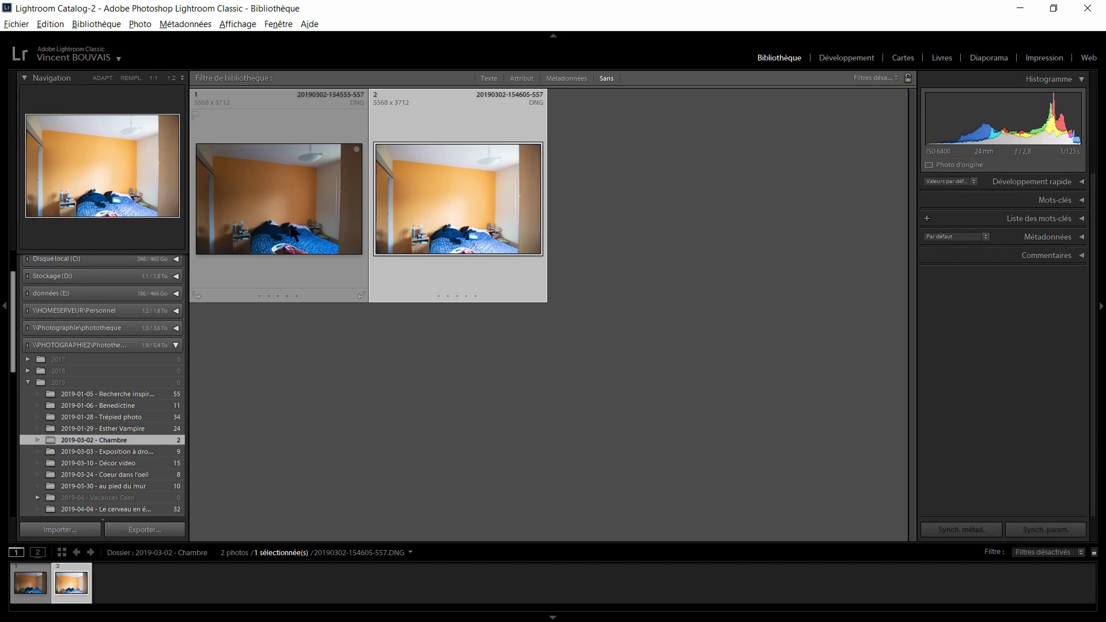
{"action": "left_click", "coordinate": [276, 218]}
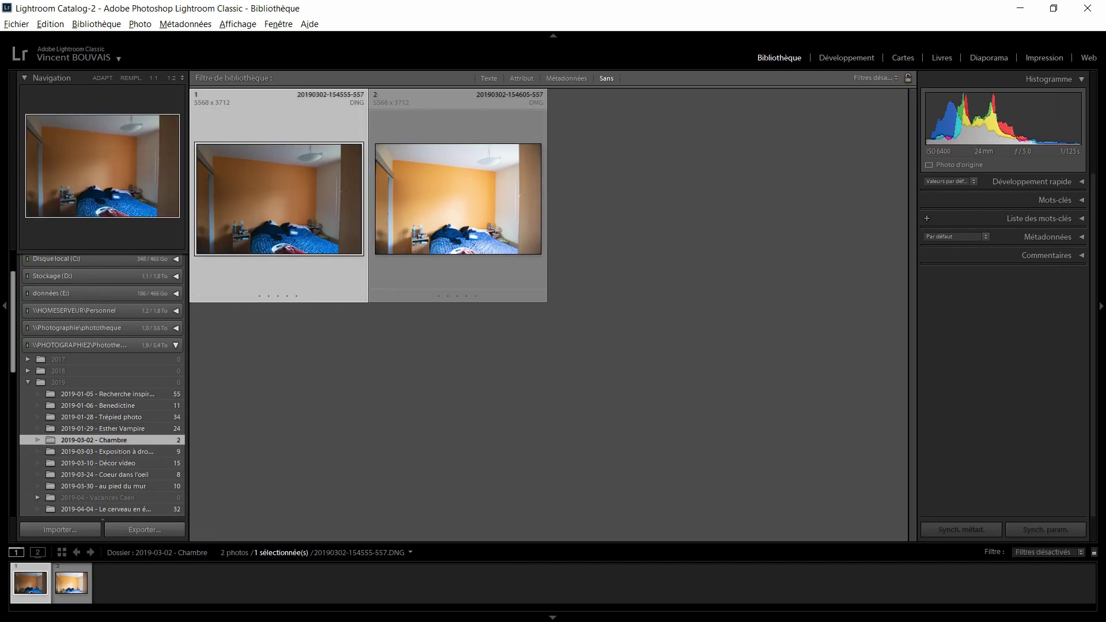
Open the 2019-03-02 - Chambre folder in File Explorer, compare its DNG files with the Lightroom grid, and close the window
{"action": "right_click", "coordinate": [114, 440]}
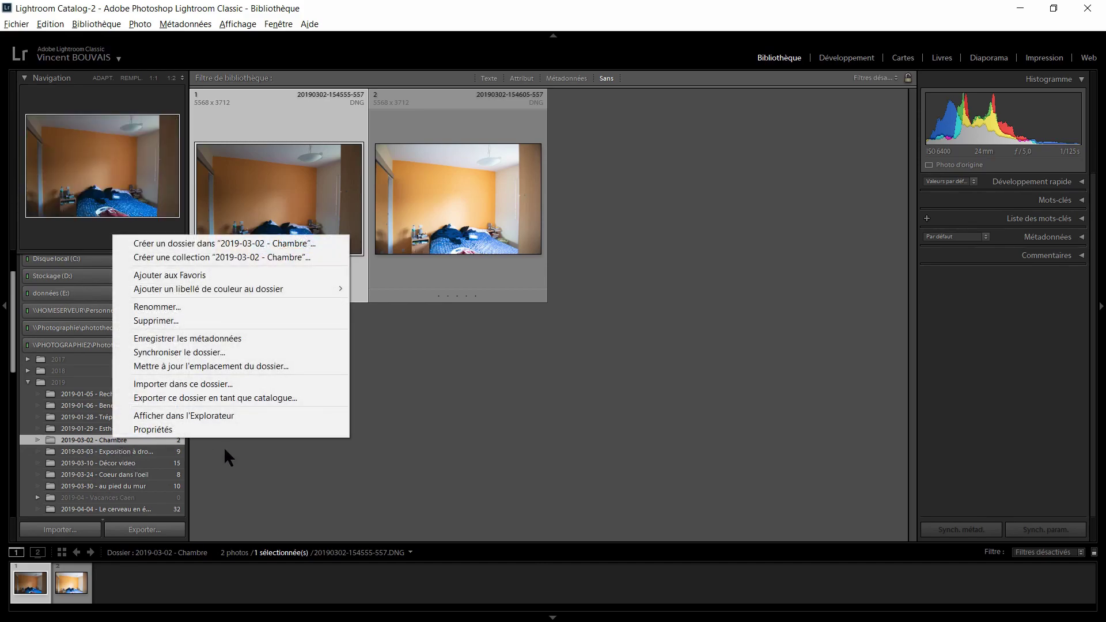
{"action": "left_click", "coordinate": [219, 415]}
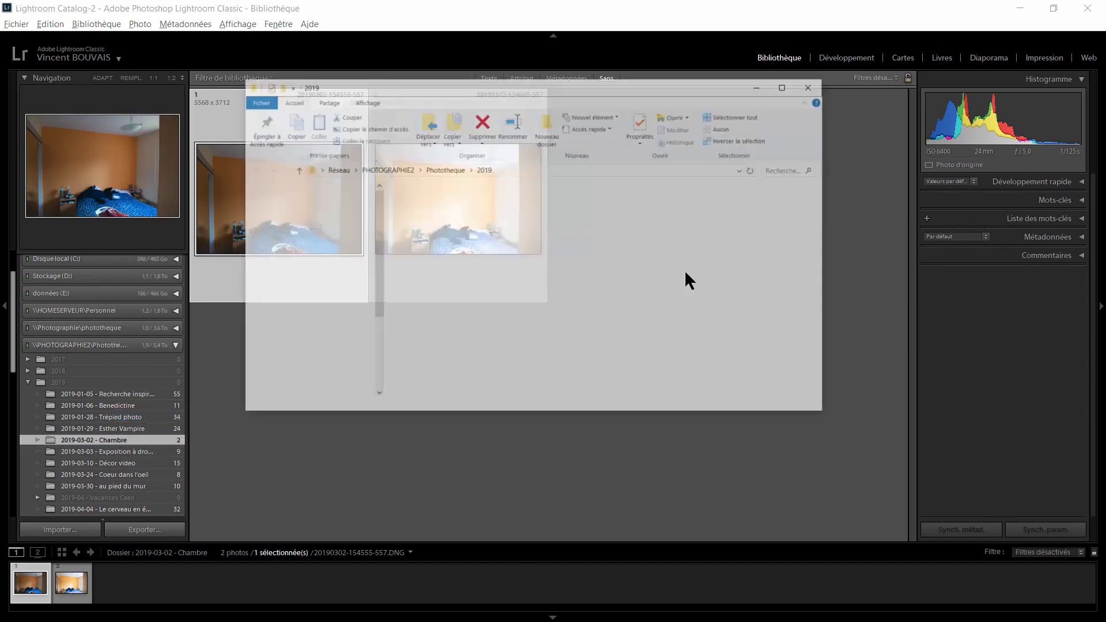
{"action": "double_click", "coordinate": [471, 278]}
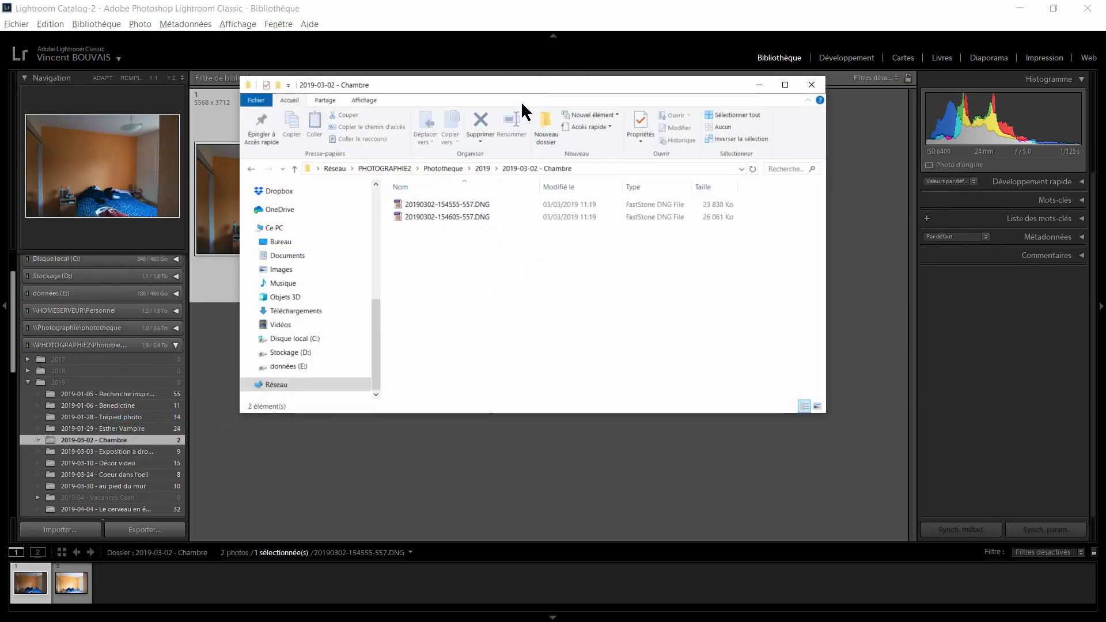
{"action": "left_click_drag", "start_coordinate": [521, 84], "coordinate": [717, 107]}
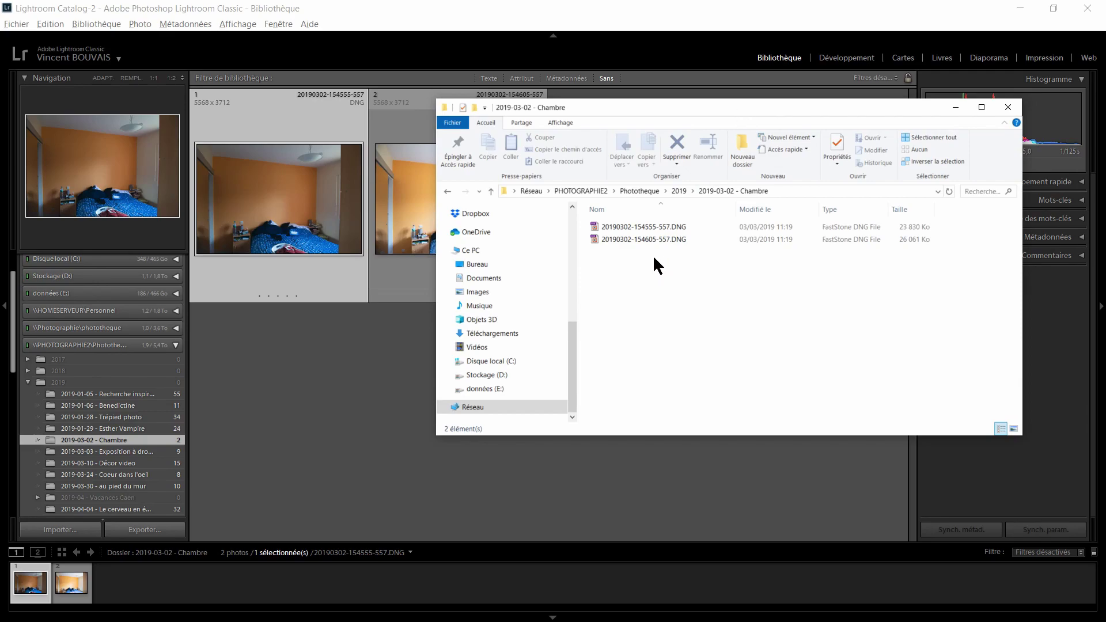
{"action": "left_click_drag", "start_coordinate": [723, 108], "coordinate": [731, 250]}
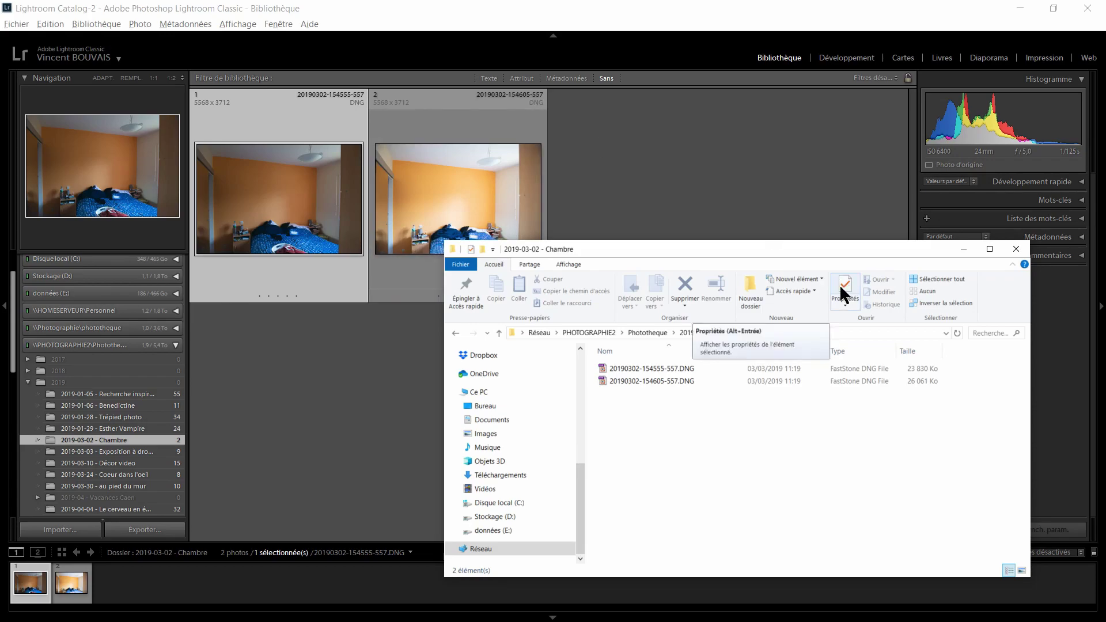
{"action": "left_click", "coordinate": [1016, 250]}
{"action": "left_click", "coordinate": [741, 160]}
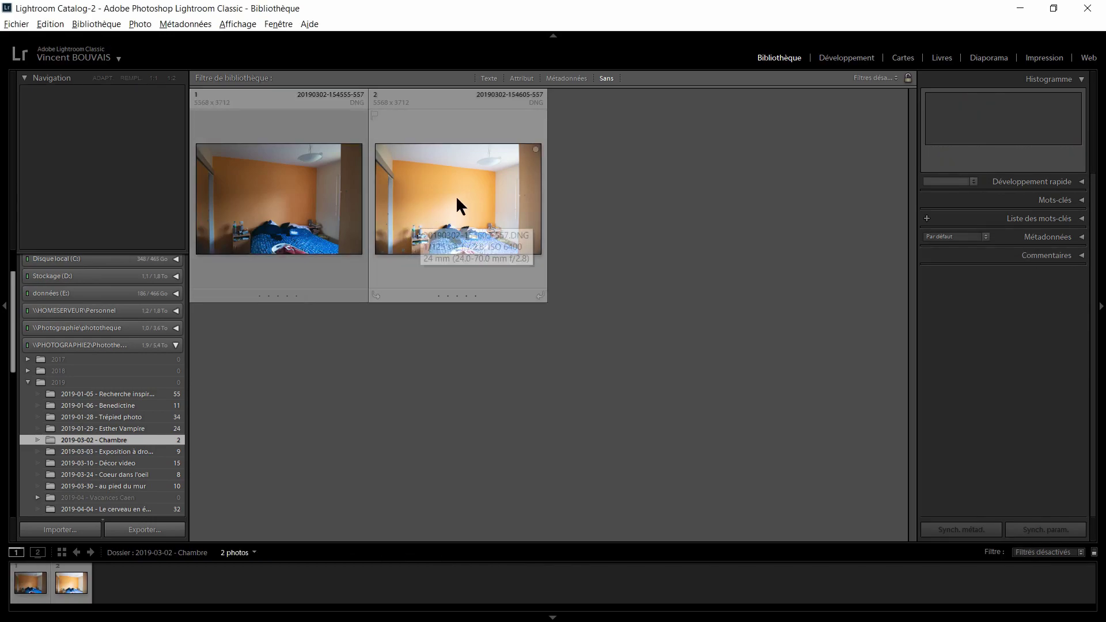
{"action": "left_click_drag", "start_coordinate": [460, 184], "coordinate": [258, 187]}
{"action": "left_click", "coordinate": [258, 188]}
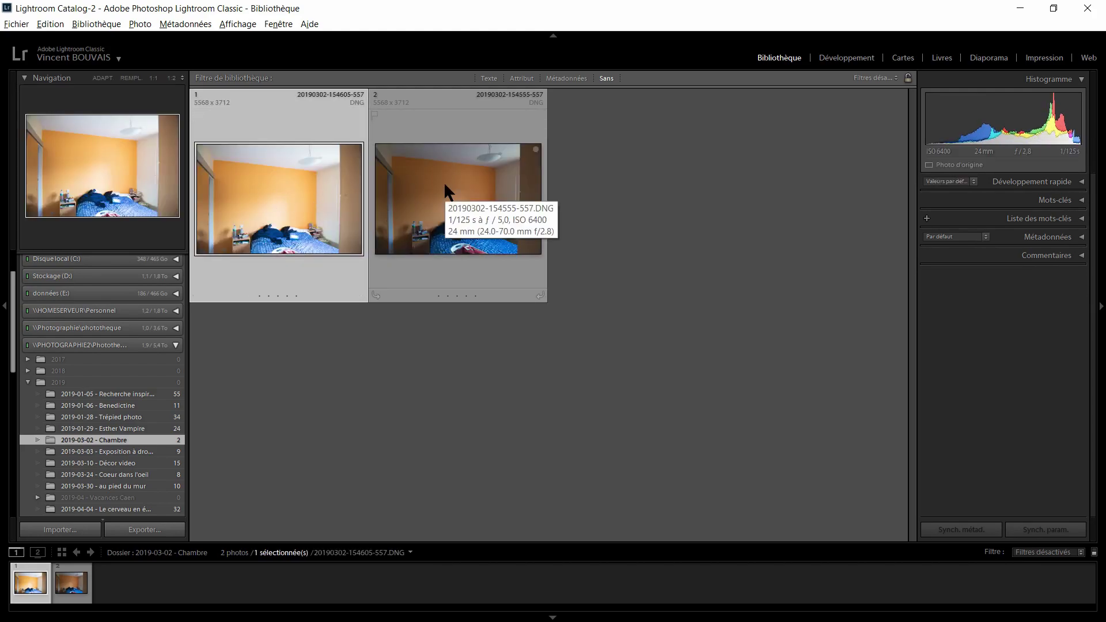
Show the selected photo's folder in File Explorer, reverse and restore its name sorting, and place the window beside the Lightroom photos for comparison
{"action": "key", "text": "ctrl+r"}
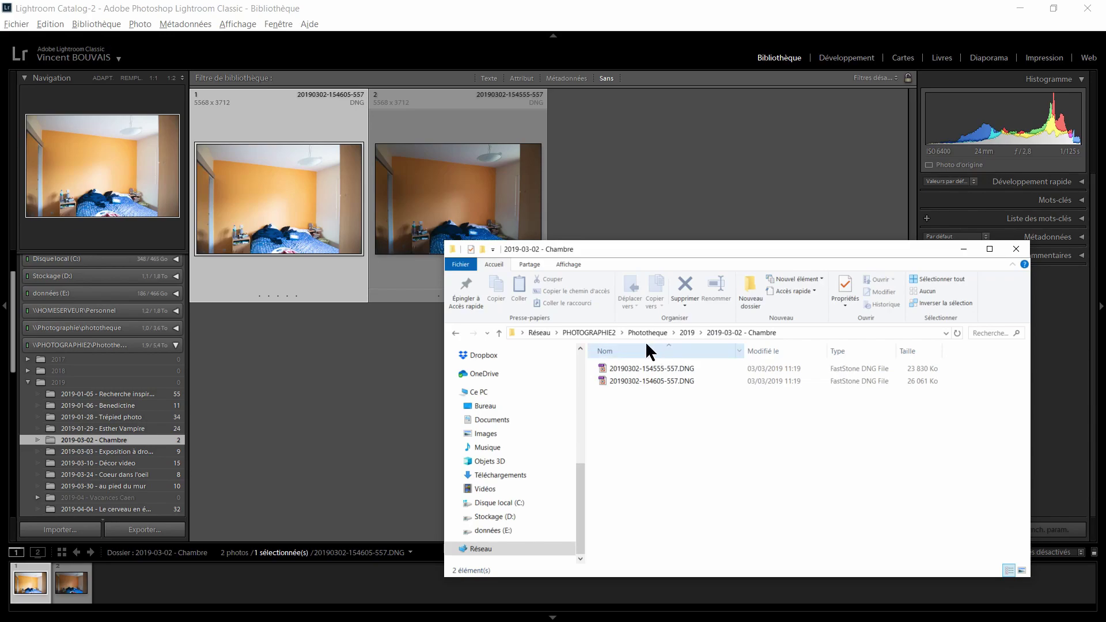
{"action": "left_click", "coordinate": [694, 350]}
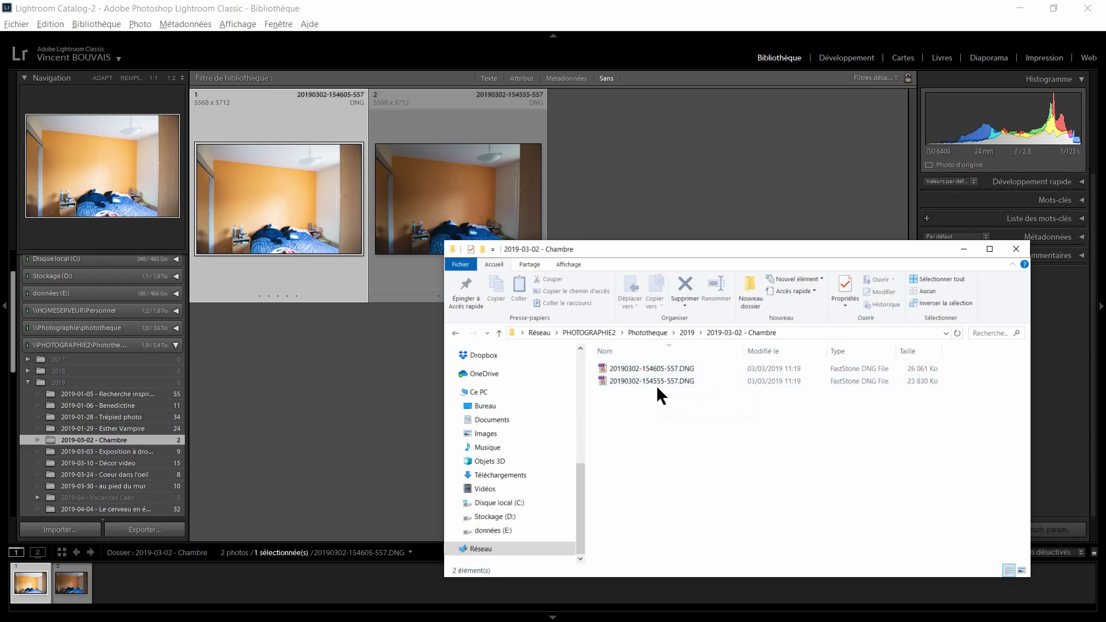
{"action": "left_click", "coordinate": [672, 349]}
{"action": "left_click_drag", "start_coordinate": [738, 251], "coordinate": [785, 176]}
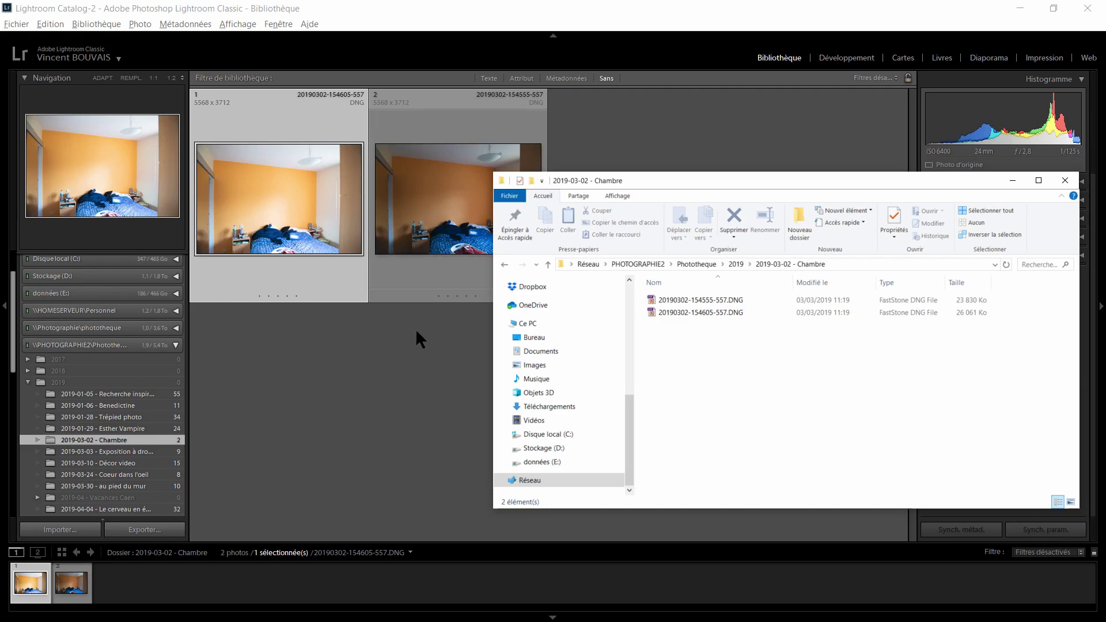
{"action": "left_click", "coordinate": [278, 295]}
{"action": "key", "text": "alt+Tab"}
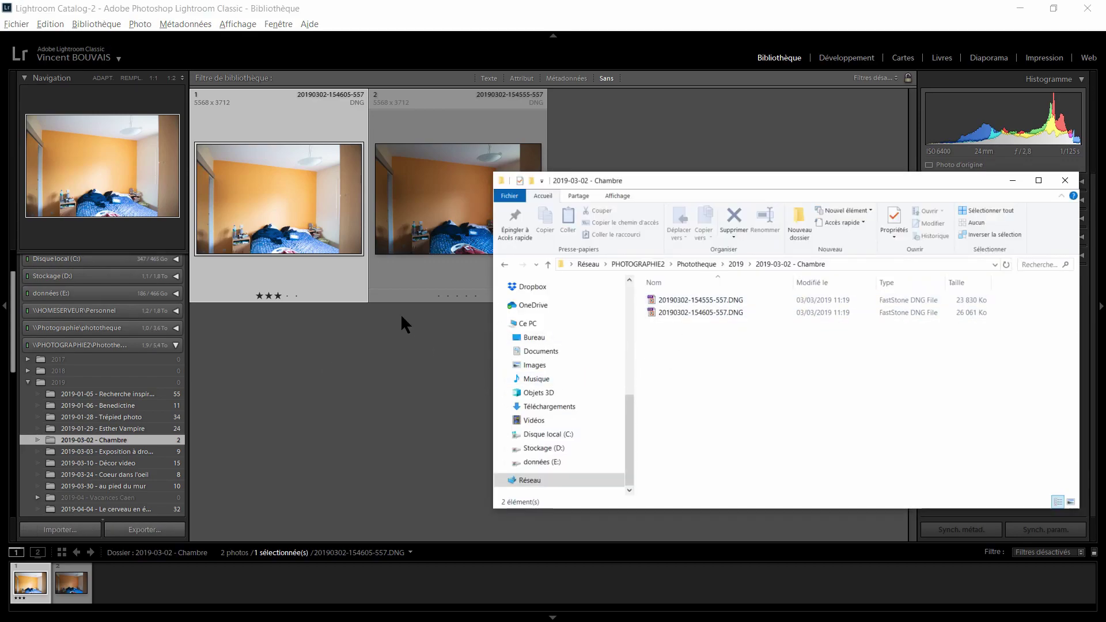
{"action": "left_click", "coordinate": [305, 286]}
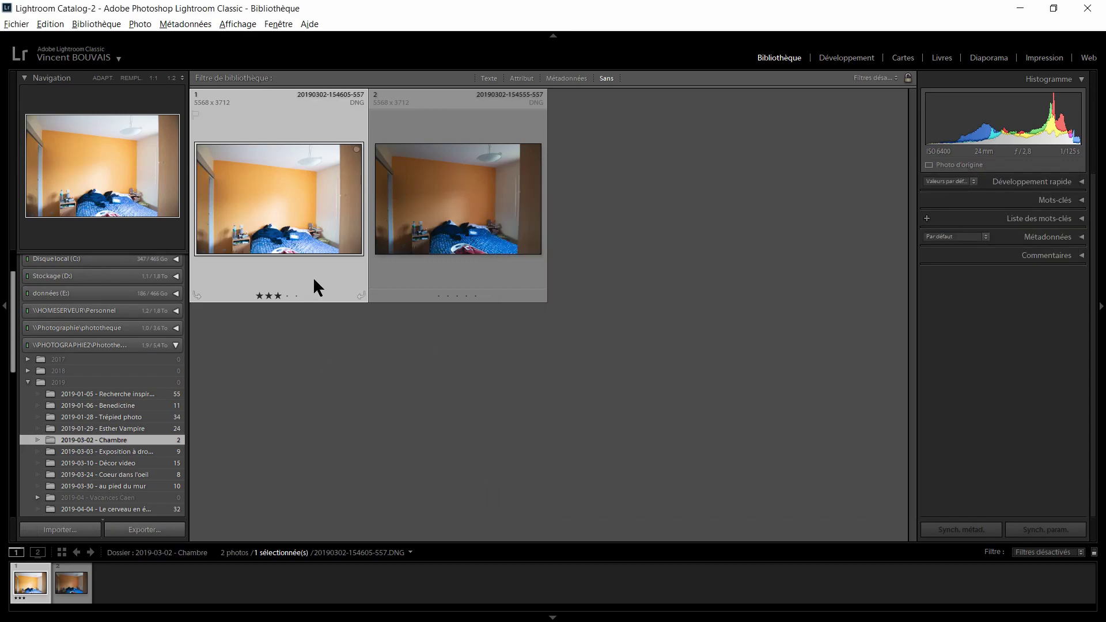
{"action": "key", "text": "6"}
{"action": "key", "text": "alt+Tab"}
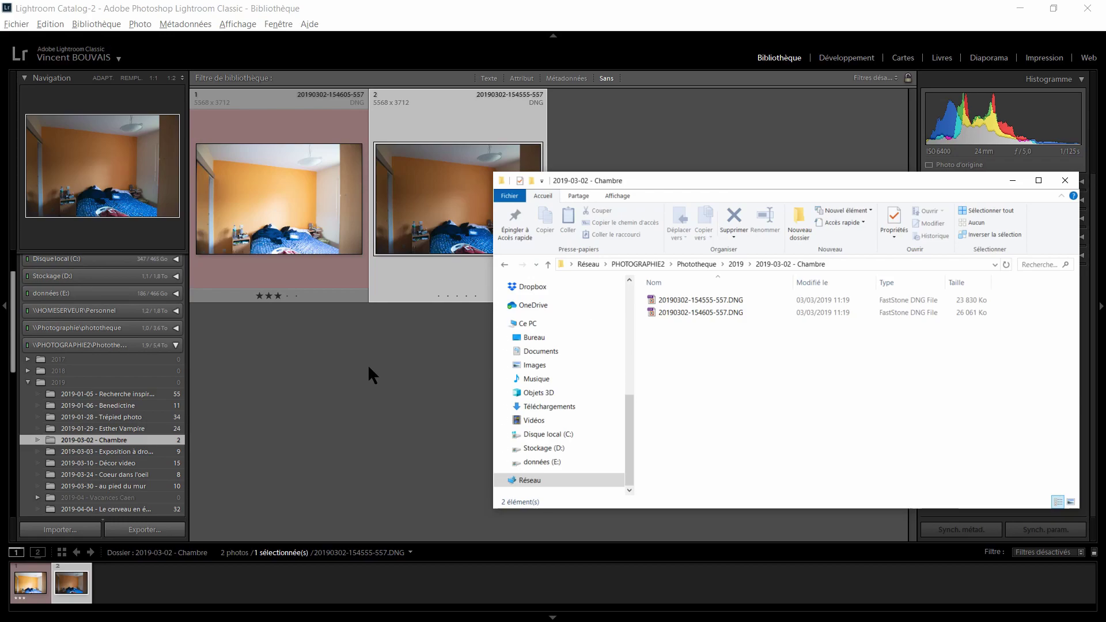
{"action": "left_click_drag", "start_coordinate": [812, 185], "coordinate": [716, 170]}
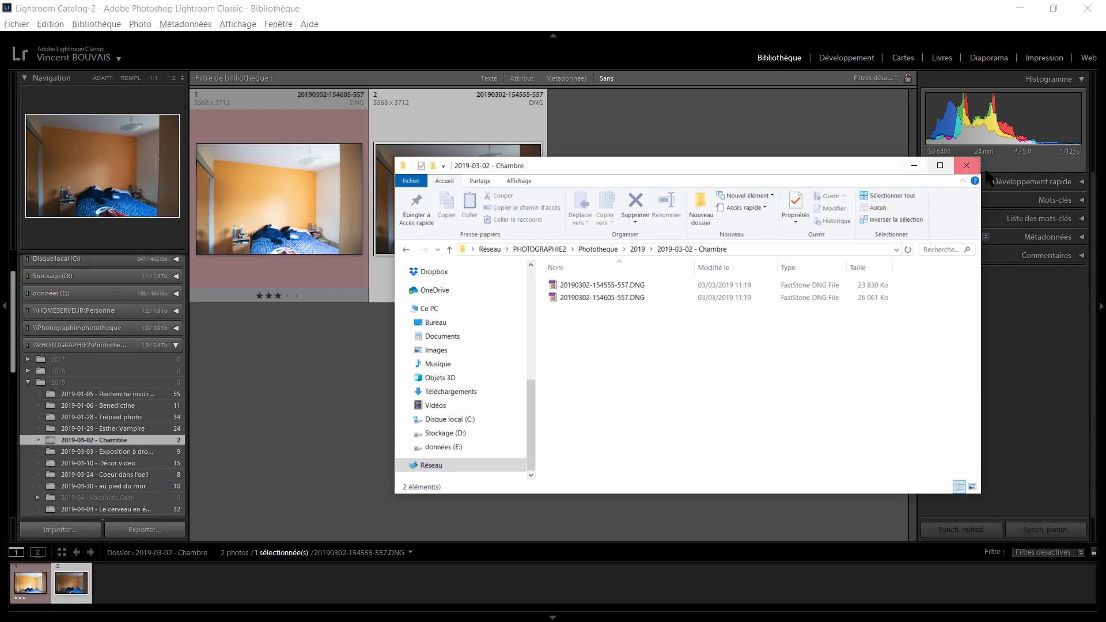
{"action": "left_click", "coordinate": [966, 165]}
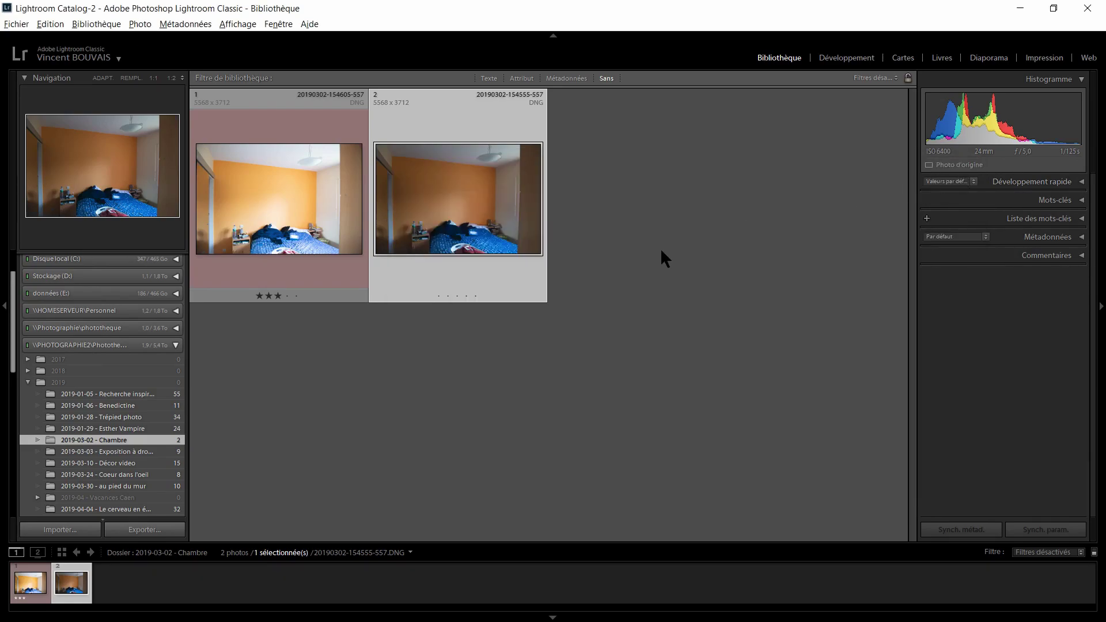
{"action": "left_click", "coordinate": [278, 295]}
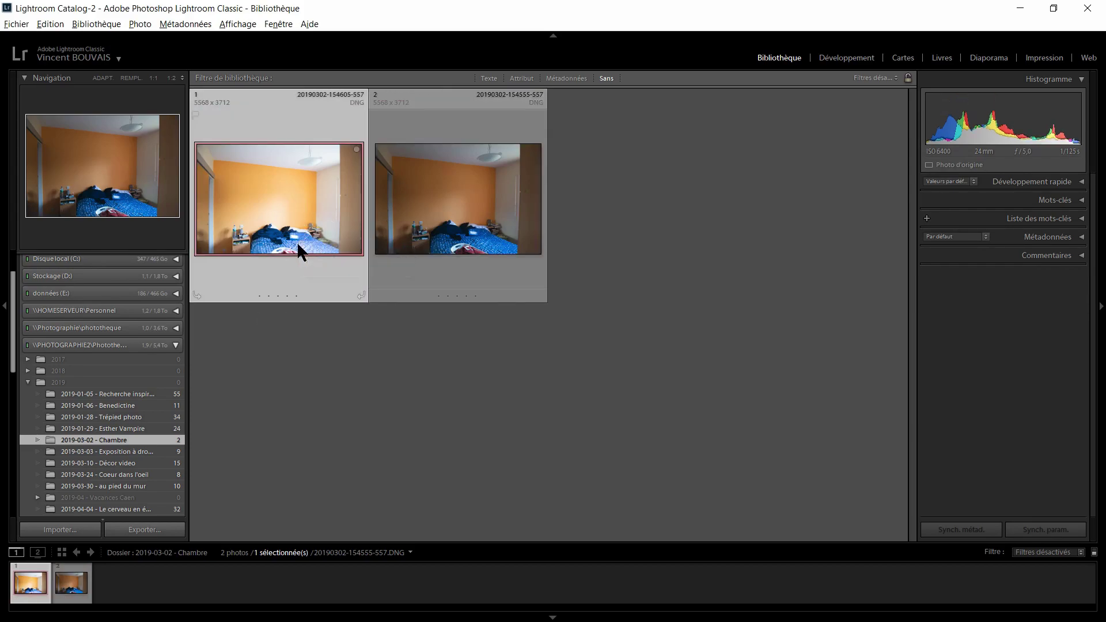
{"action": "left_click", "coordinate": [658, 275]}
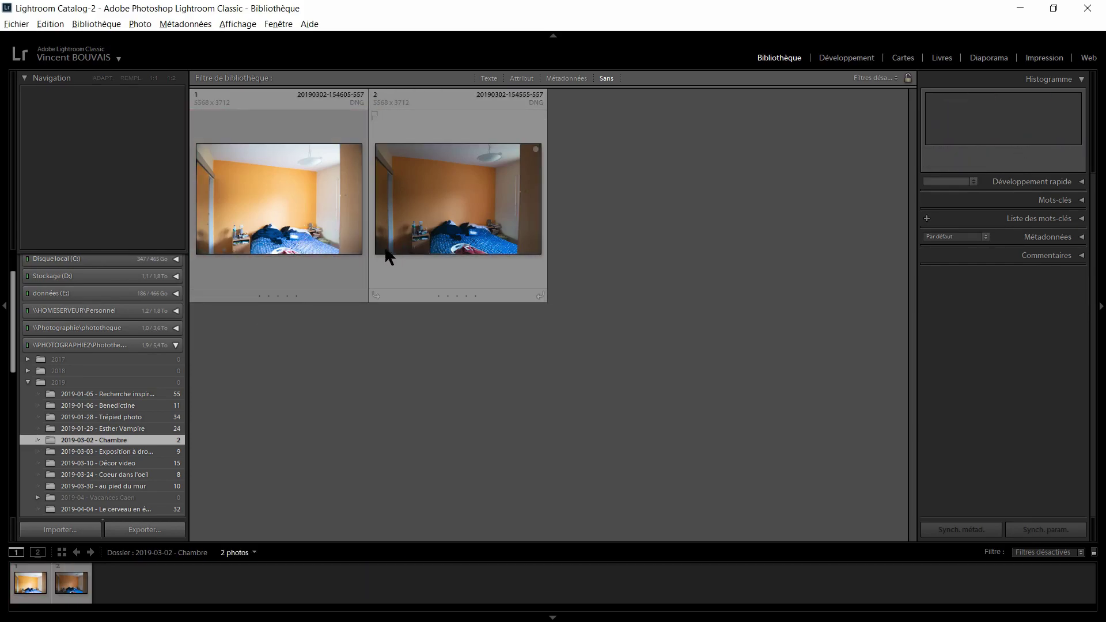
{"action": "left_click_drag", "start_coordinate": [258, 198], "coordinate": [466, 214]}
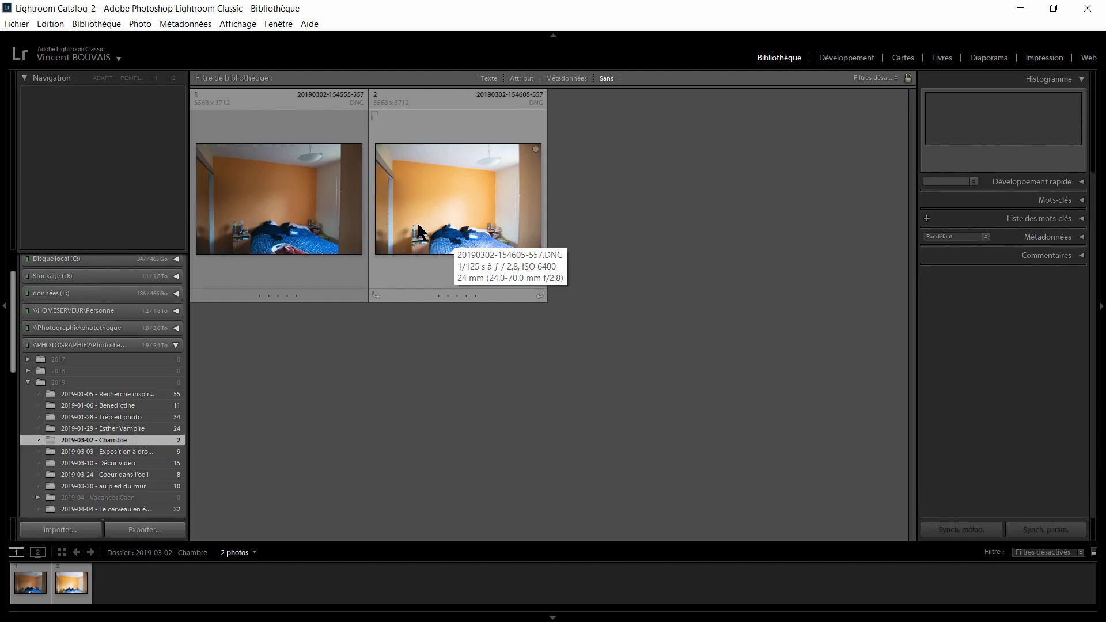
{"action": "left_click", "coordinate": [334, 242]}
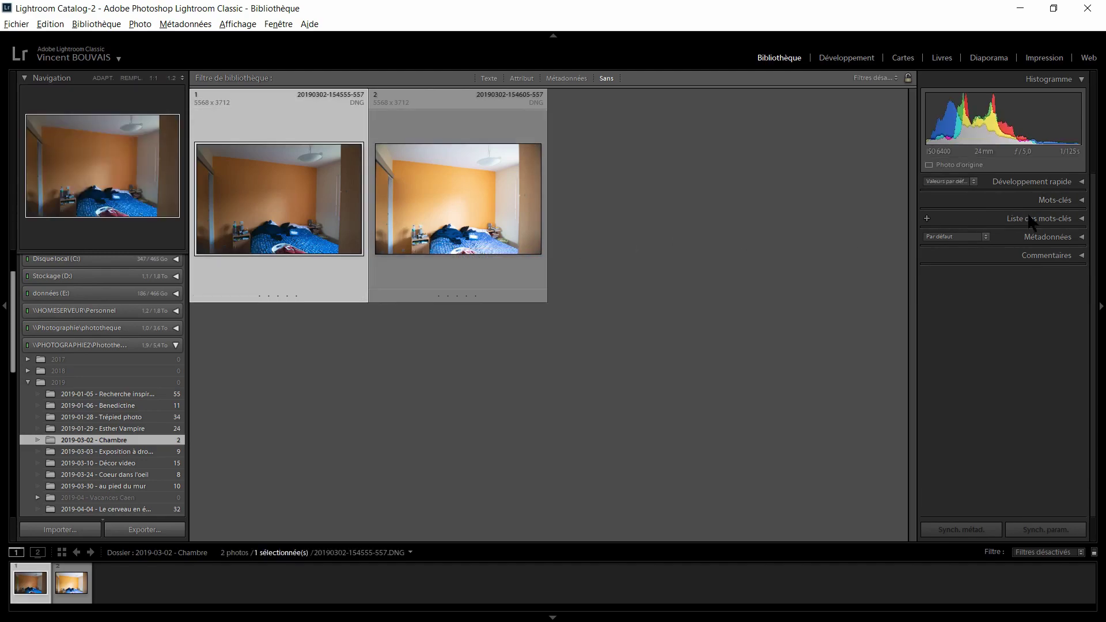
{"action": "left_click", "coordinate": [1078, 238]}
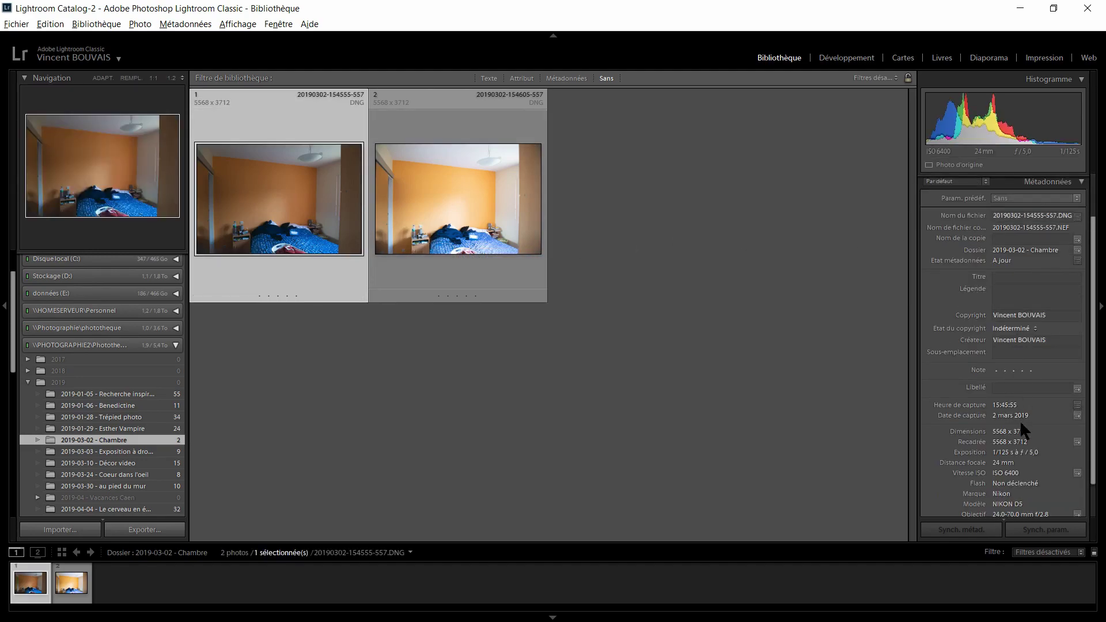
{"action": "scroll", "coordinate": [1019, 424], "scroll_direction": "down", "scroll_amount": 2}
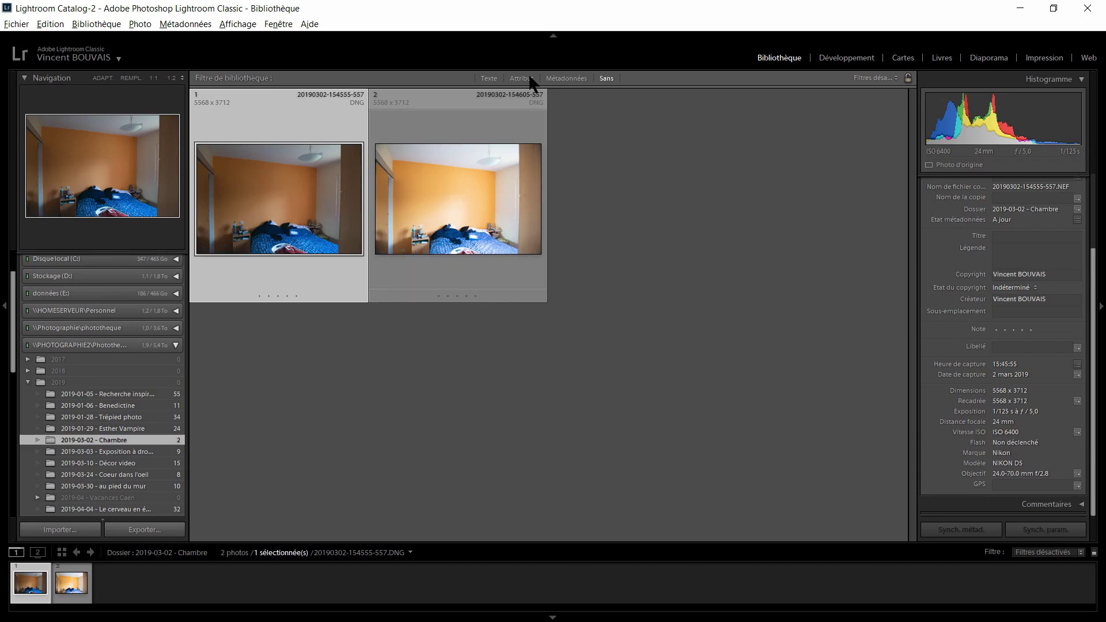
Turn on the metadata library filter, change its Mot-clé column to Vitesse ISO, and filter the folder by ISO 6400
{"action": "left_click", "coordinate": [568, 78]}
{"action": "left_click", "coordinate": [363, 91]}
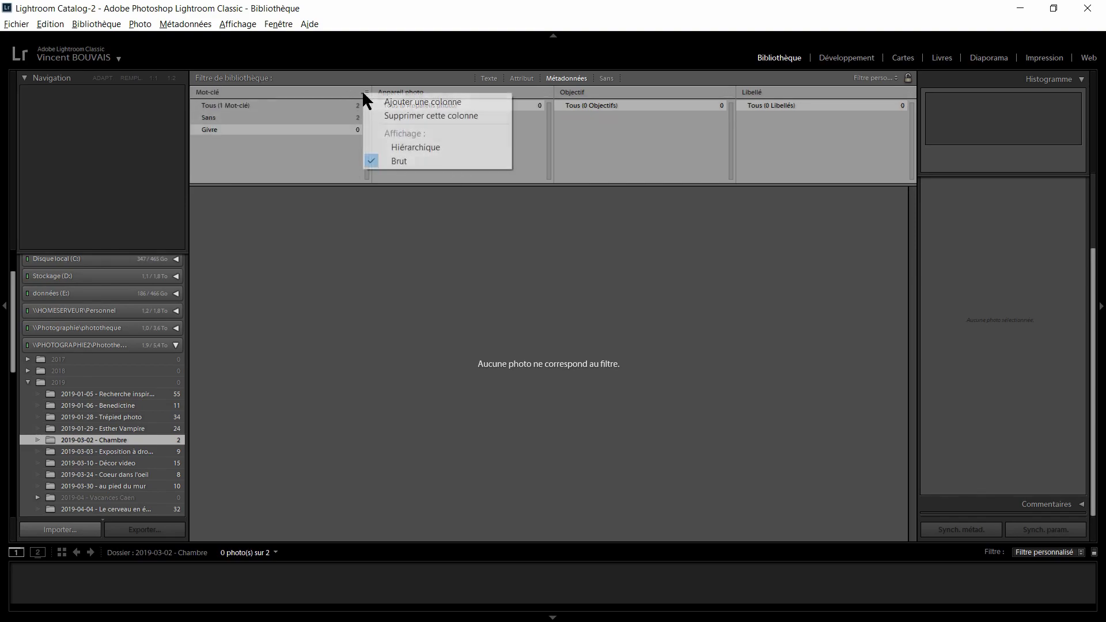
{"action": "left_click", "coordinate": [338, 92]}
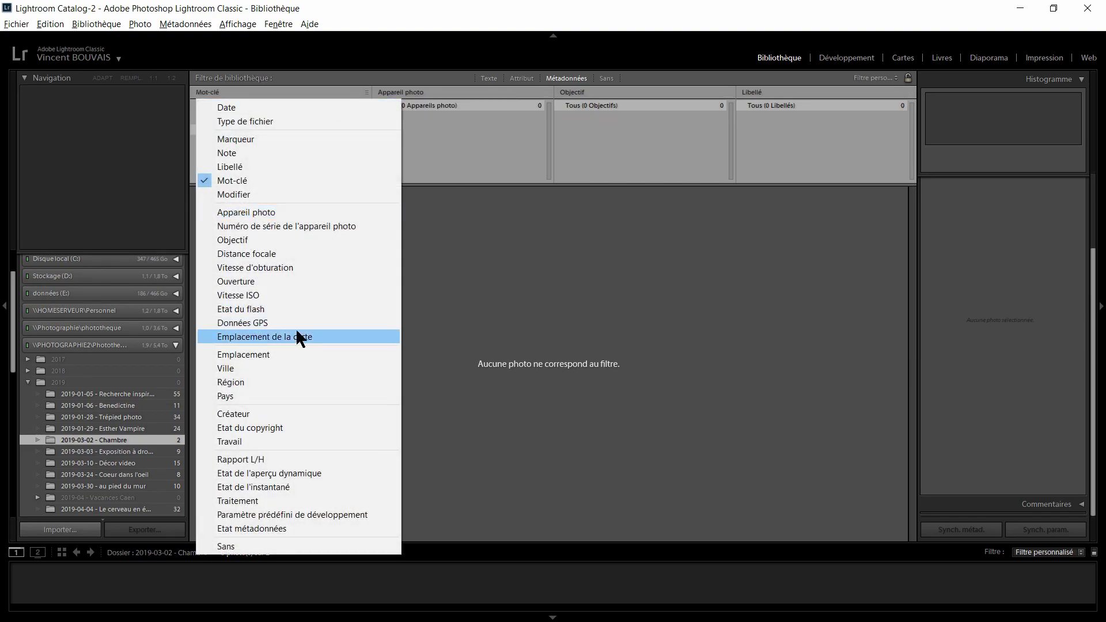
{"action": "left_click", "coordinate": [277, 295]}
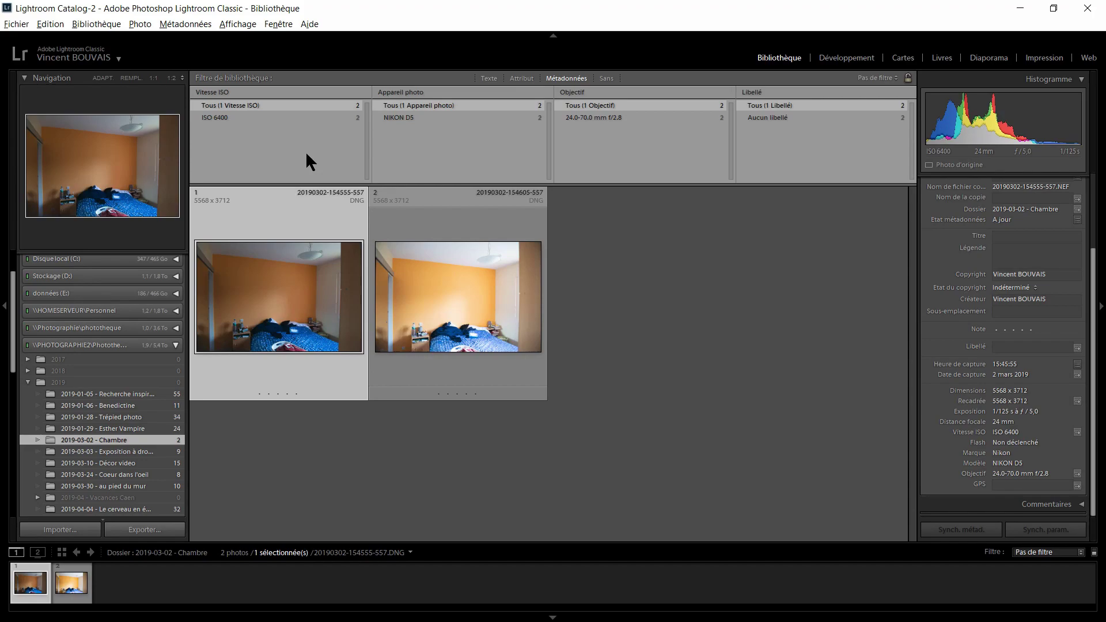
{"action": "left_click", "coordinate": [253, 118]}
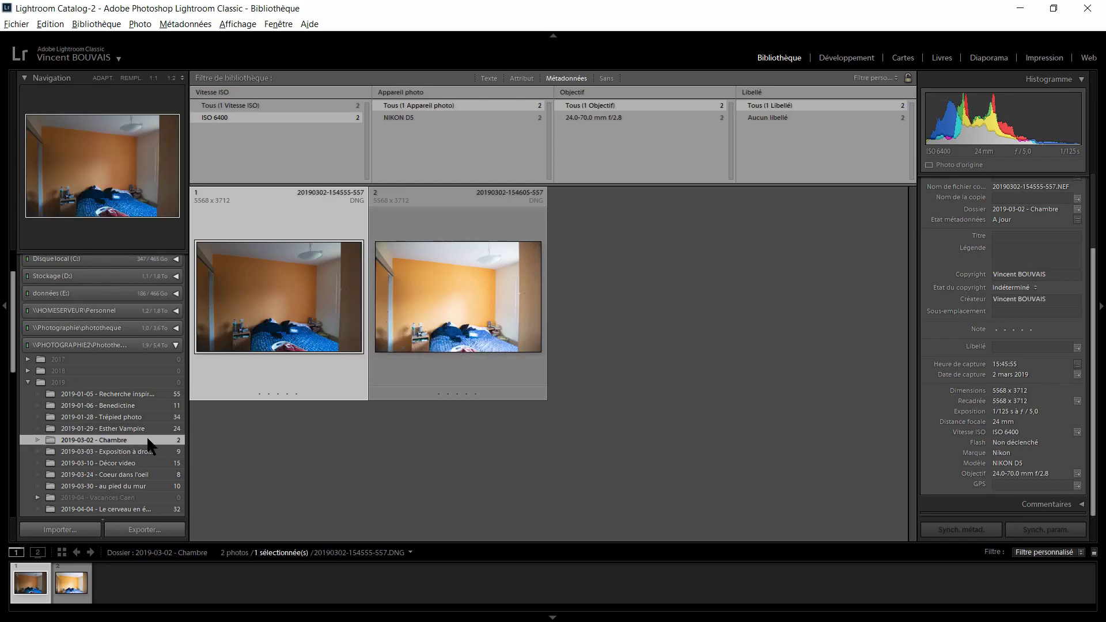
Apply the metadata filter to the whole 2019 folder, comparing the ISO 5600 and ISO 7200 photos before returning to ISO 6400
{"action": "left_click", "coordinate": [90, 383]}
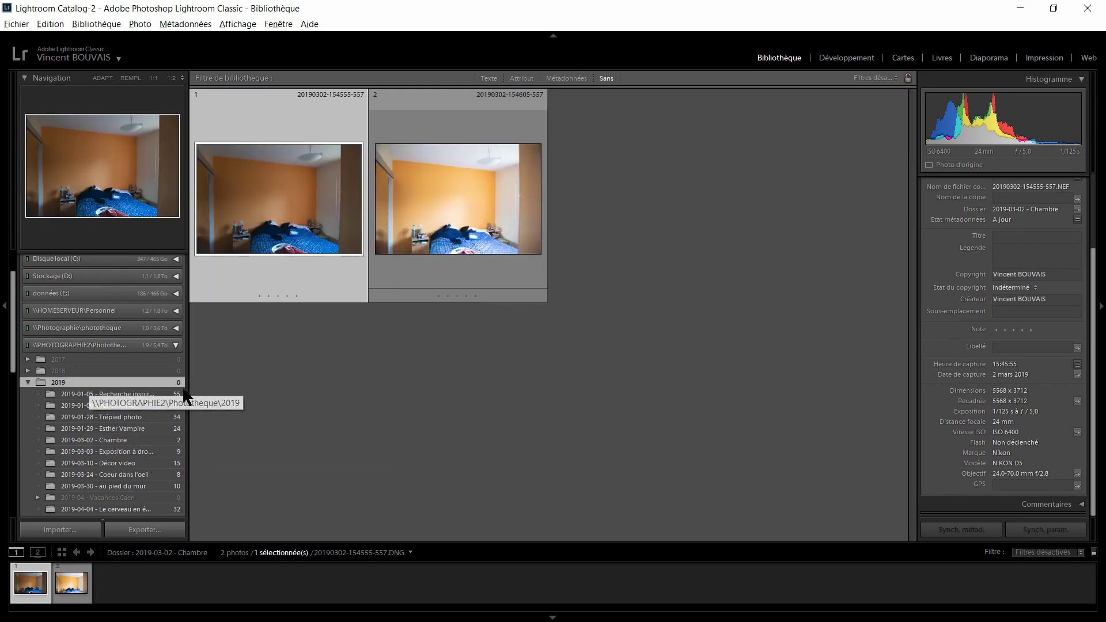
{"action": "left_click", "coordinate": [562, 79]}
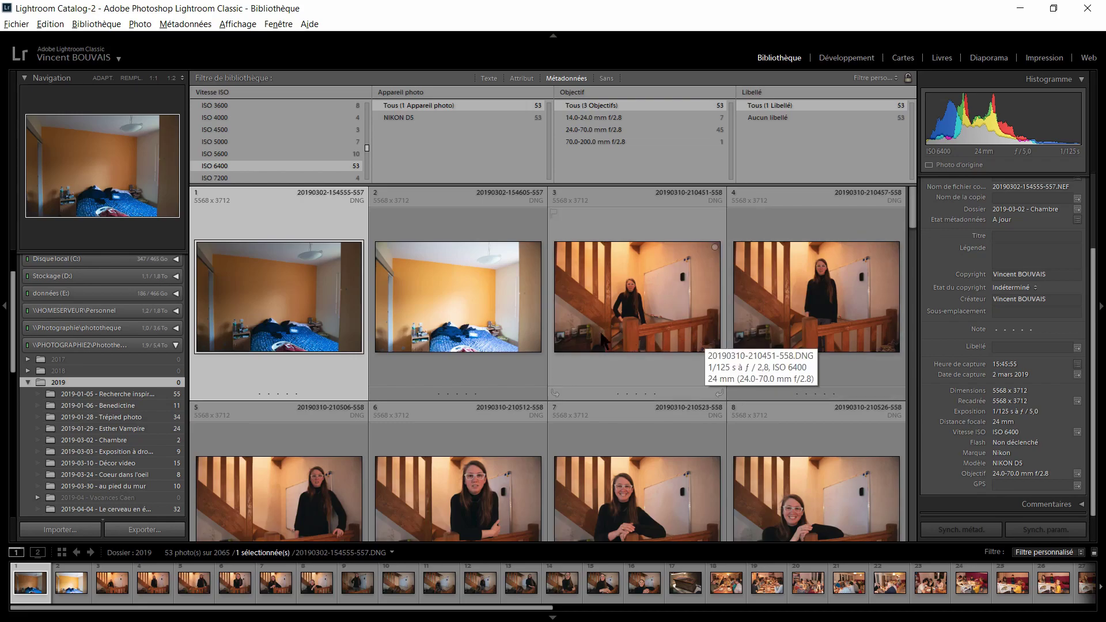
{"action": "left_click", "coordinate": [242, 154]}
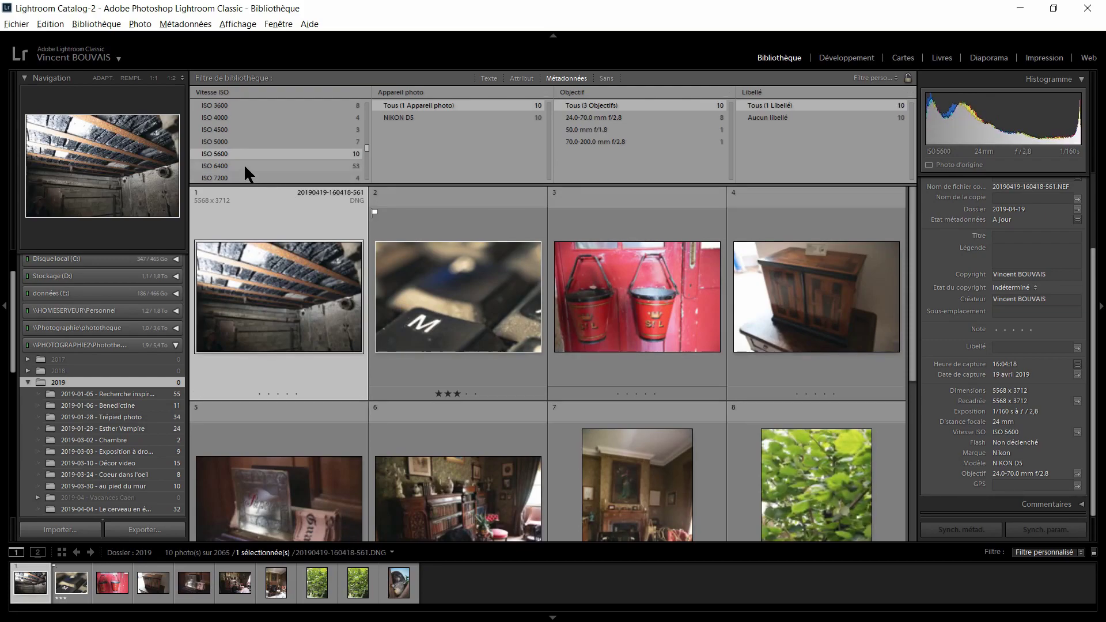
{"action": "left_click", "coordinate": [244, 164]}
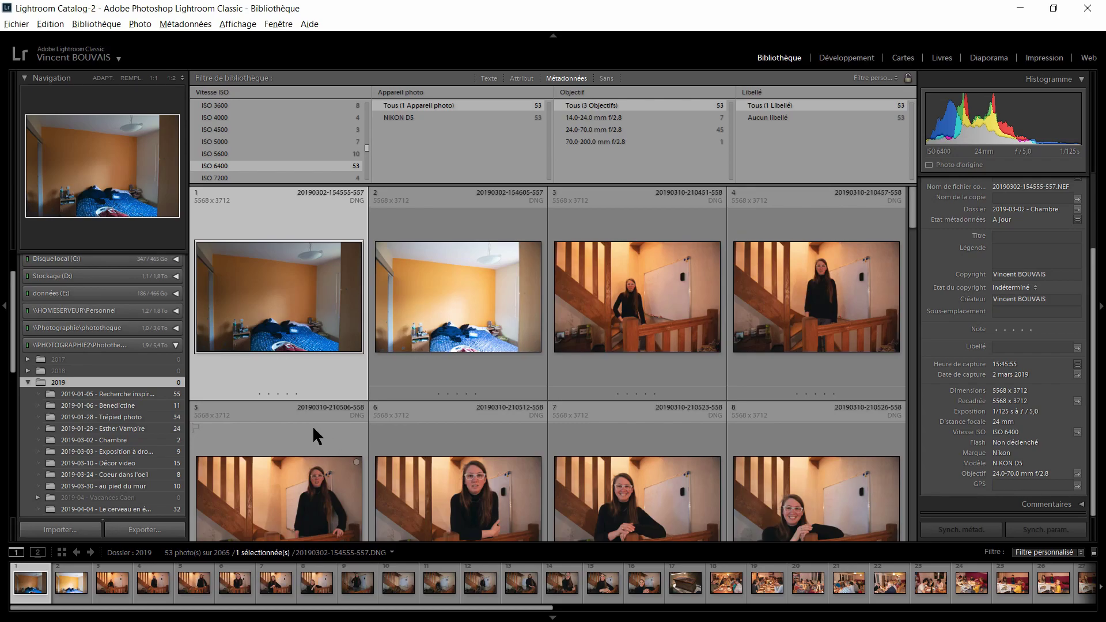
{"action": "left_click", "coordinate": [249, 175]}
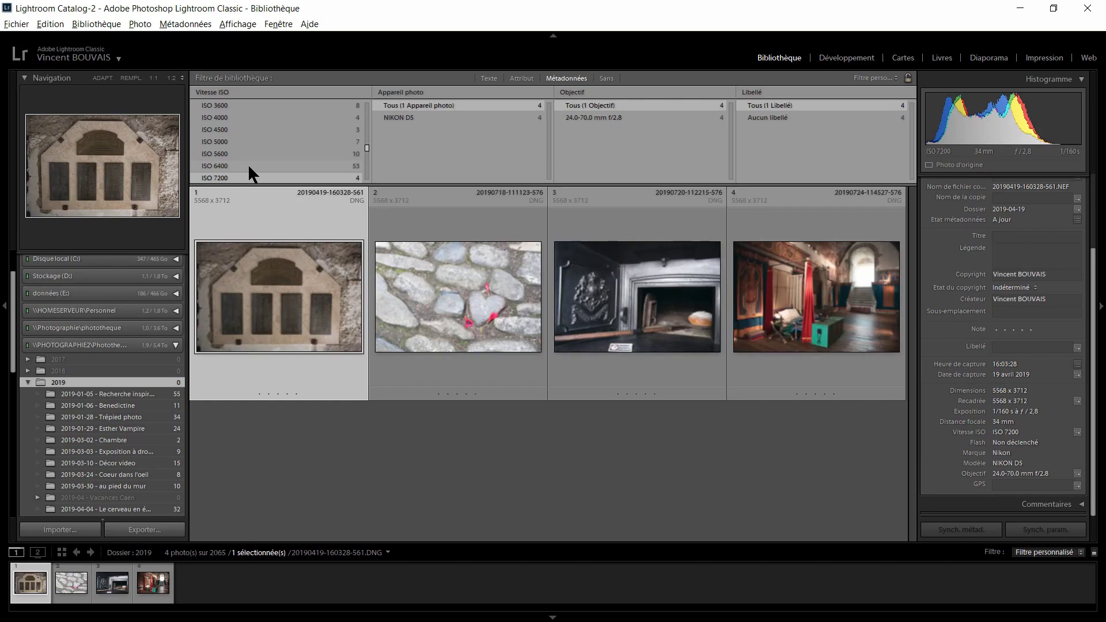
{"action": "left_click", "coordinate": [249, 167]}
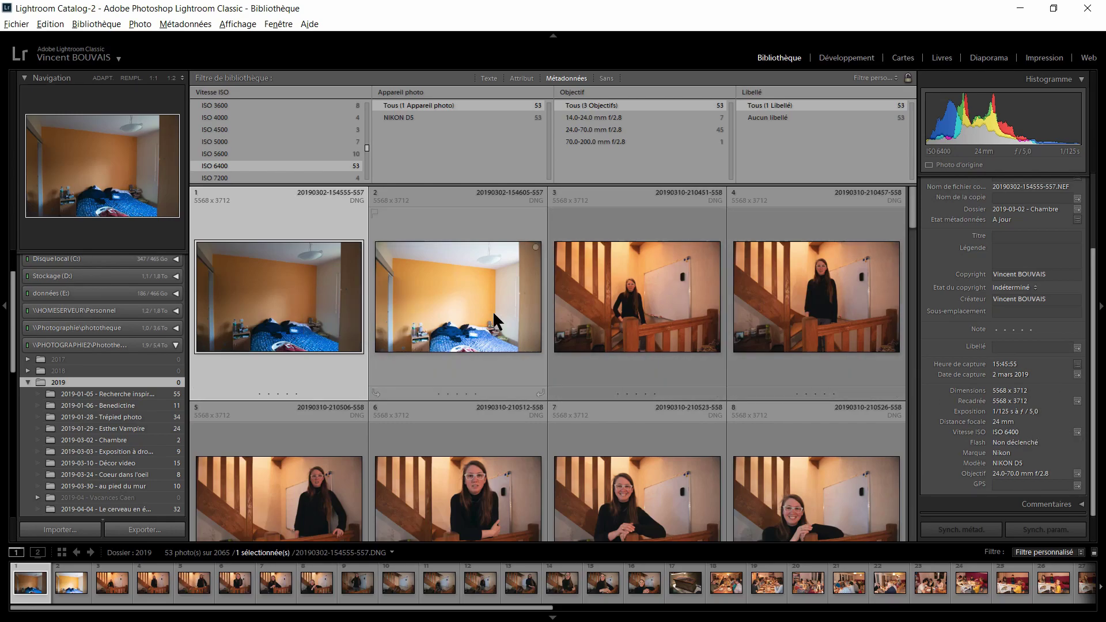
{"action": "right_click", "coordinate": [311, 291]}
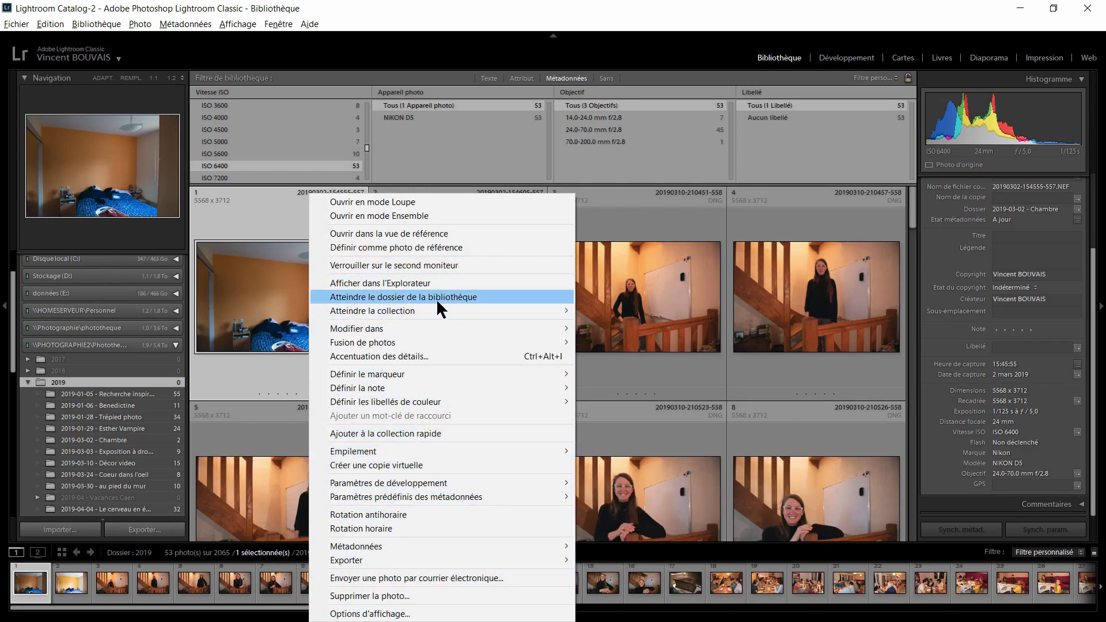
{"action": "left_click", "coordinate": [438, 283]}
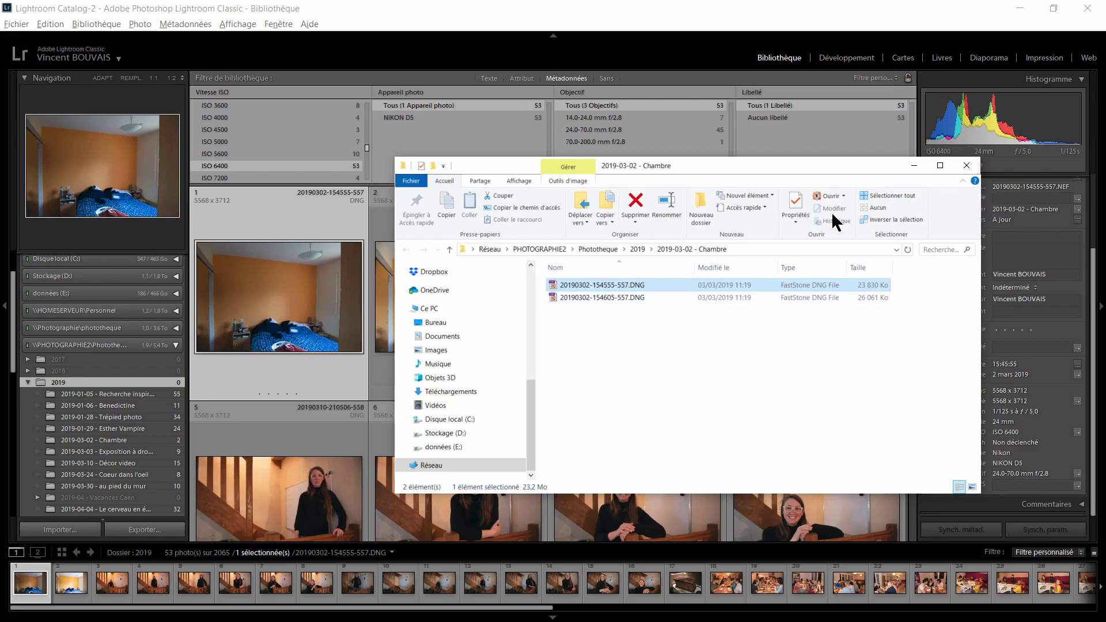
{"action": "left_click", "coordinate": [966, 165]}
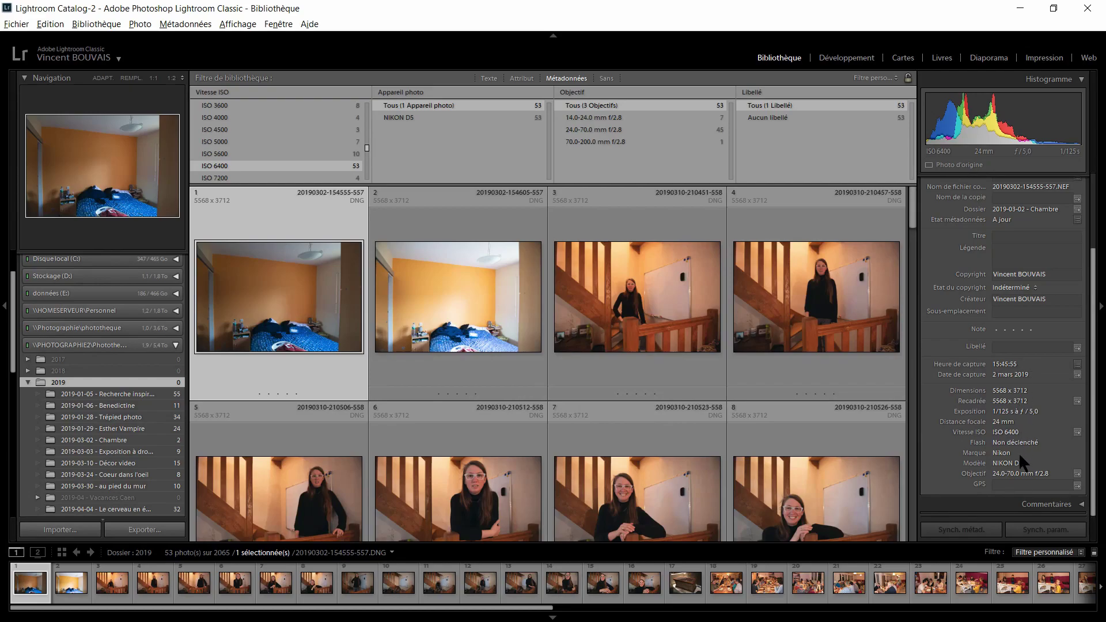
Switch the metadata display of the selected photo from Par défaut to the EXIF set
{"action": "scroll", "coordinate": [982, 222], "scroll_direction": "up", "scroll_amount": 2}
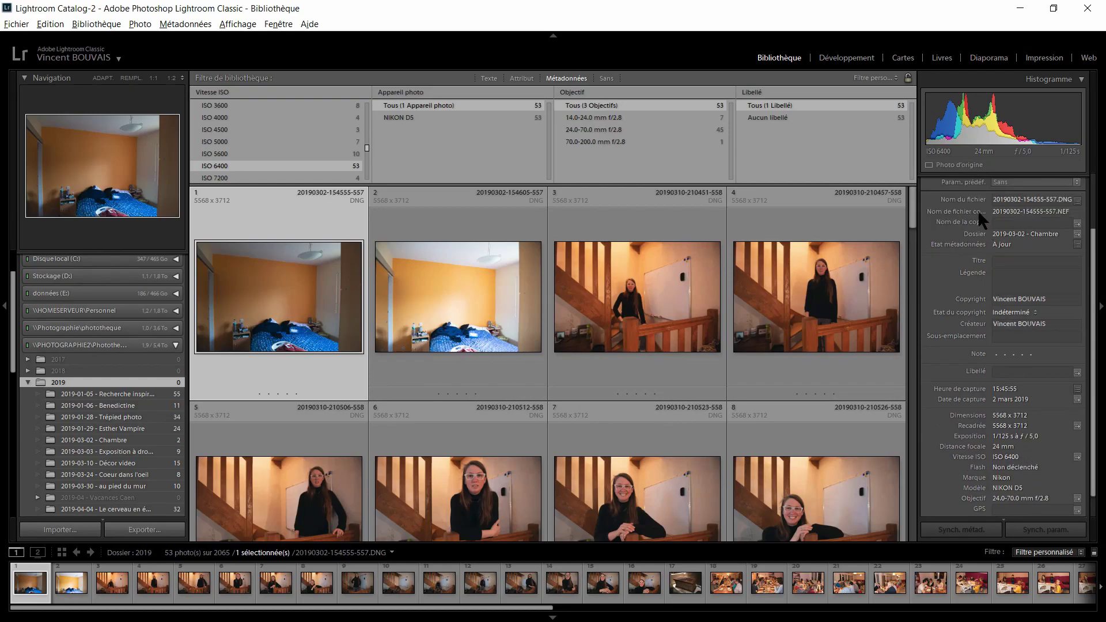
{"action": "scroll", "coordinate": [1003, 253], "scroll_direction": "up", "scroll_amount": 2}
{"action": "left_click", "coordinate": [955, 191]}
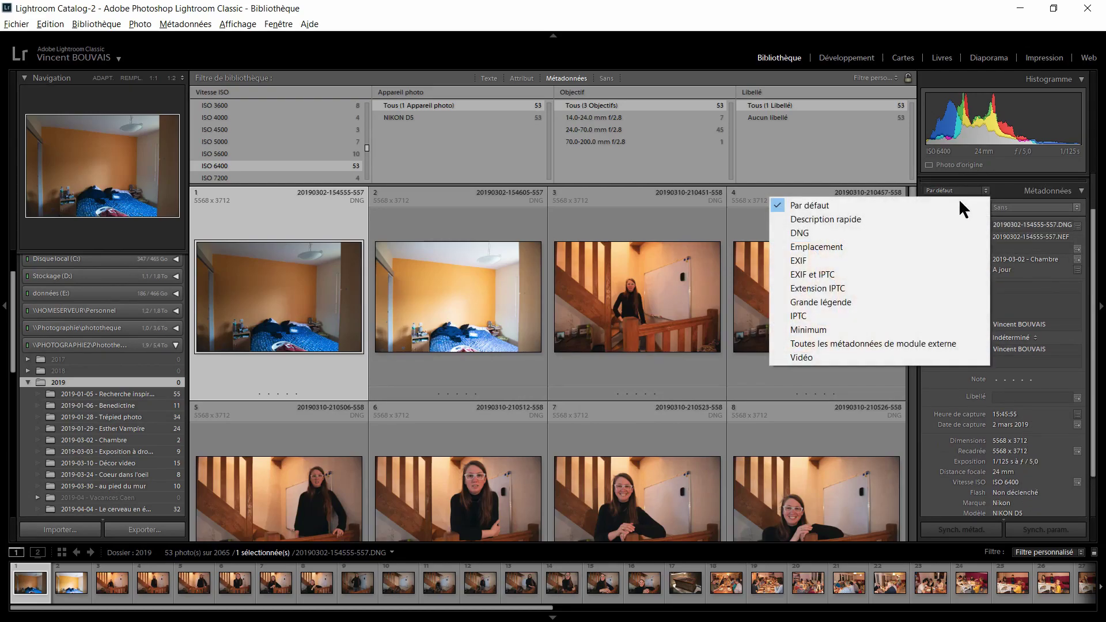
{"action": "left_click", "coordinate": [931, 260]}
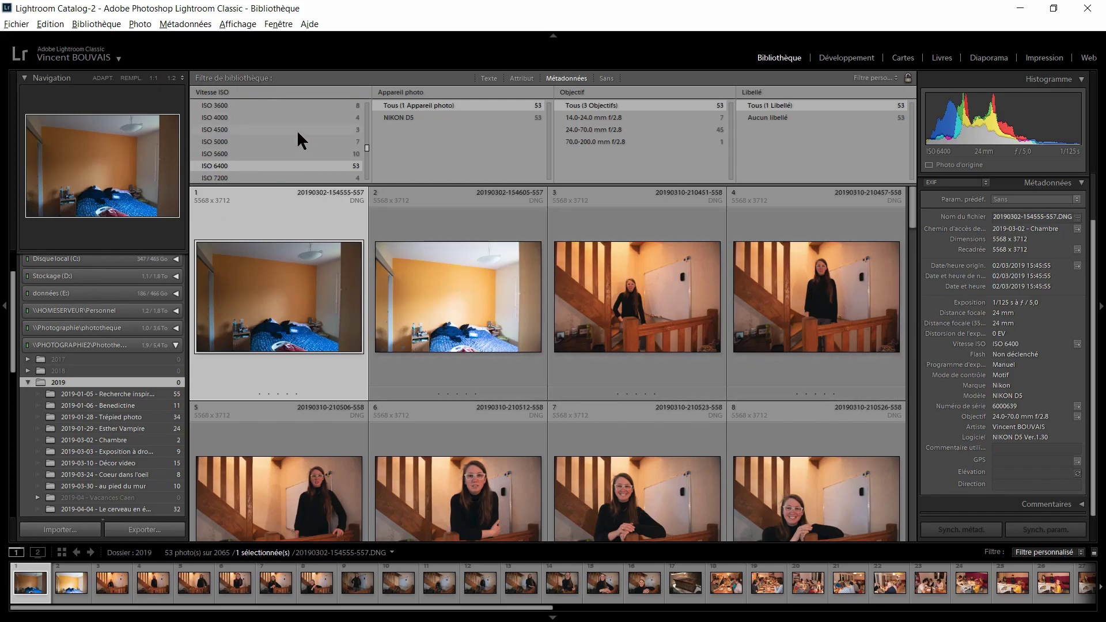
Change the Vitesse ISO filter column to Rapport L/H and filter by Portrait, Paysage and Carré in turn, ending on Carré
{"action": "left_click", "coordinate": [221, 90]}
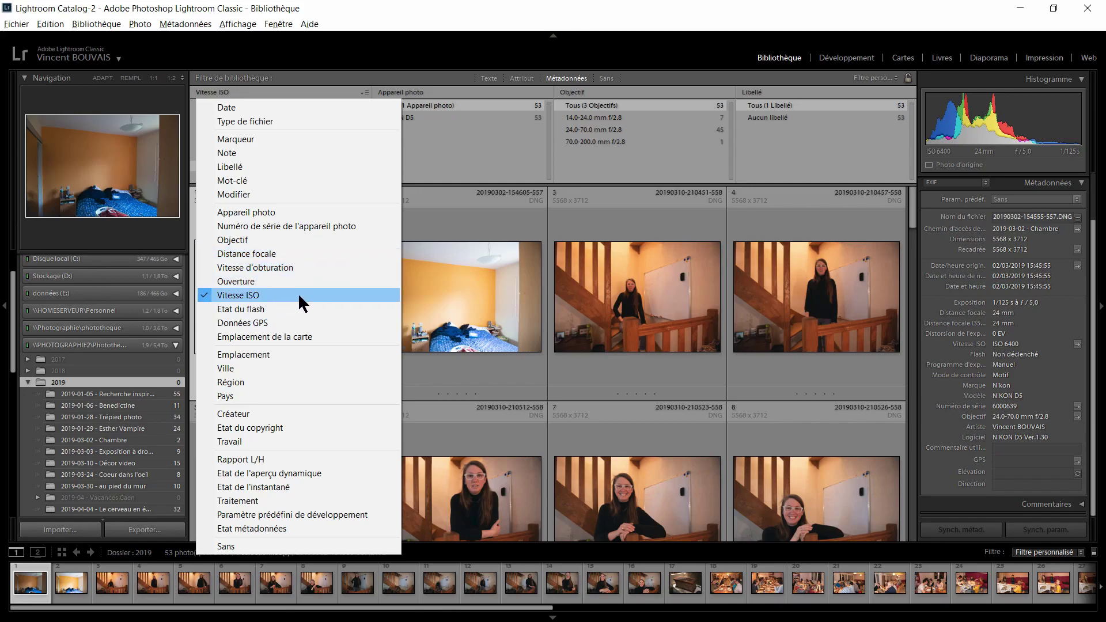
{"action": "left_click", "coordinate": [310, 458]}
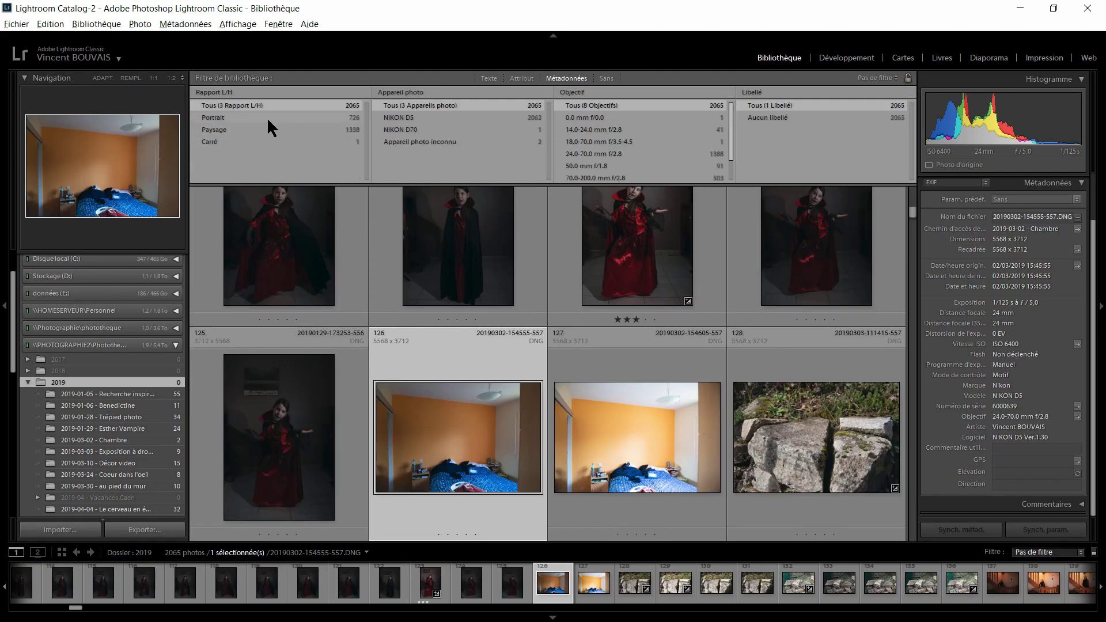
{"action": "left_click", "coordinate": [267, 118]}
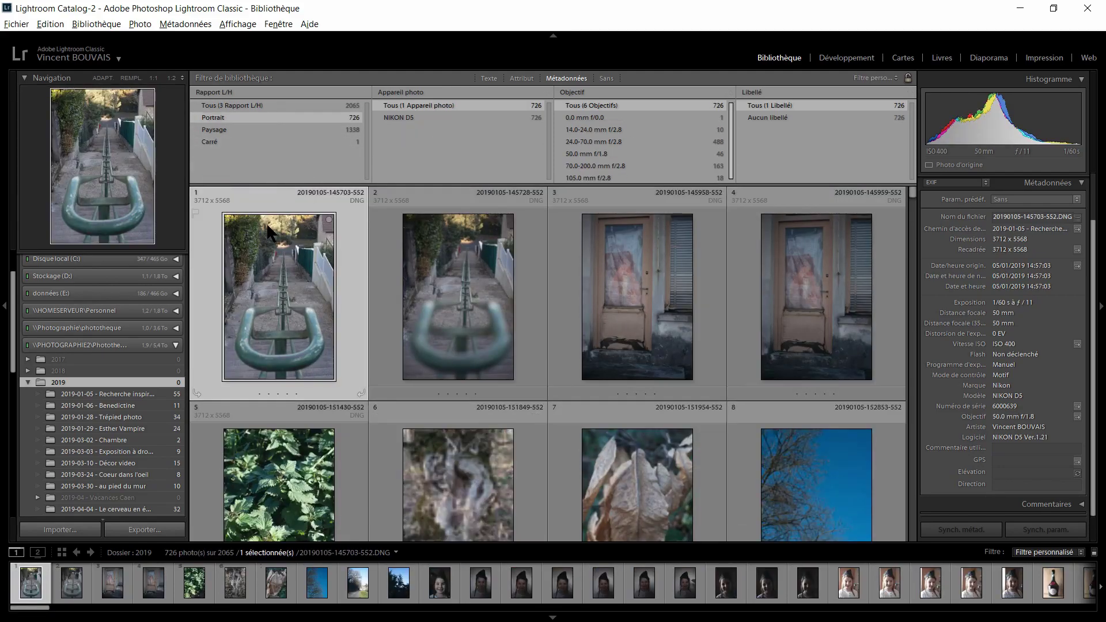
{"action": "left_click", "coordinate": [235, 129]}
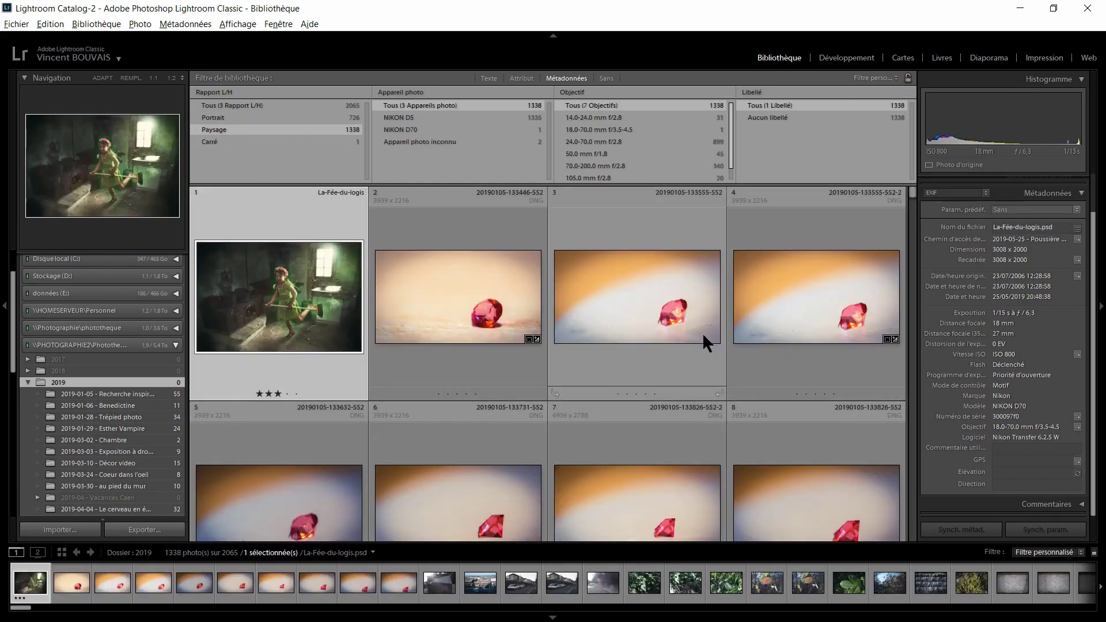
{"action": "left_click", "coordinate": [246, 141]}
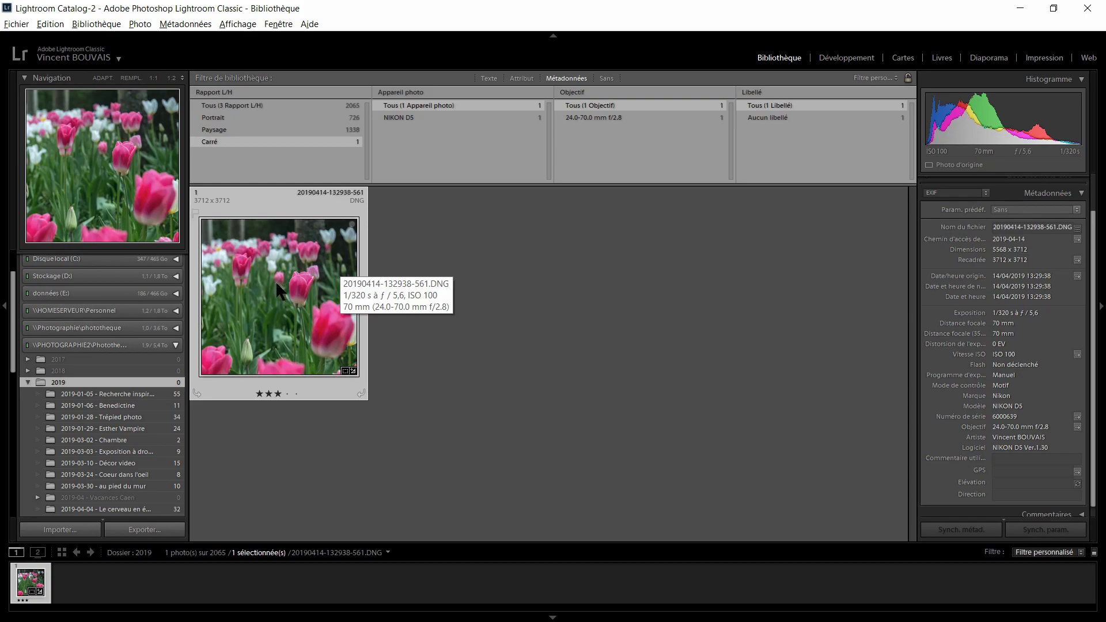
{"action": "left_click", "coordinate": [253, 129]}
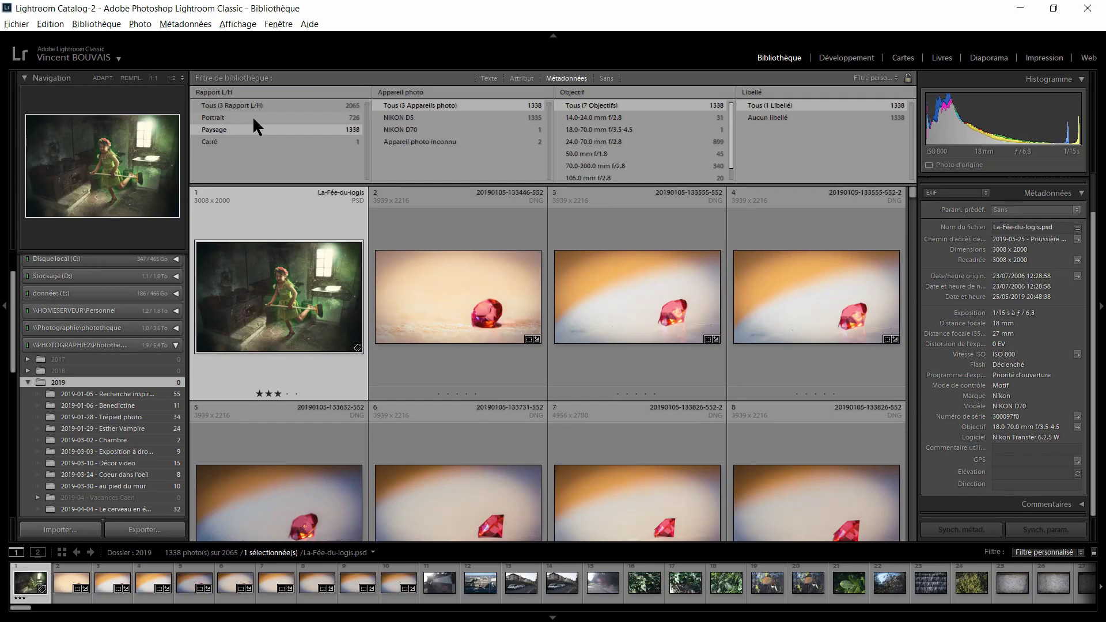
{"action": "left_click", "coordinate": [252, 115]}
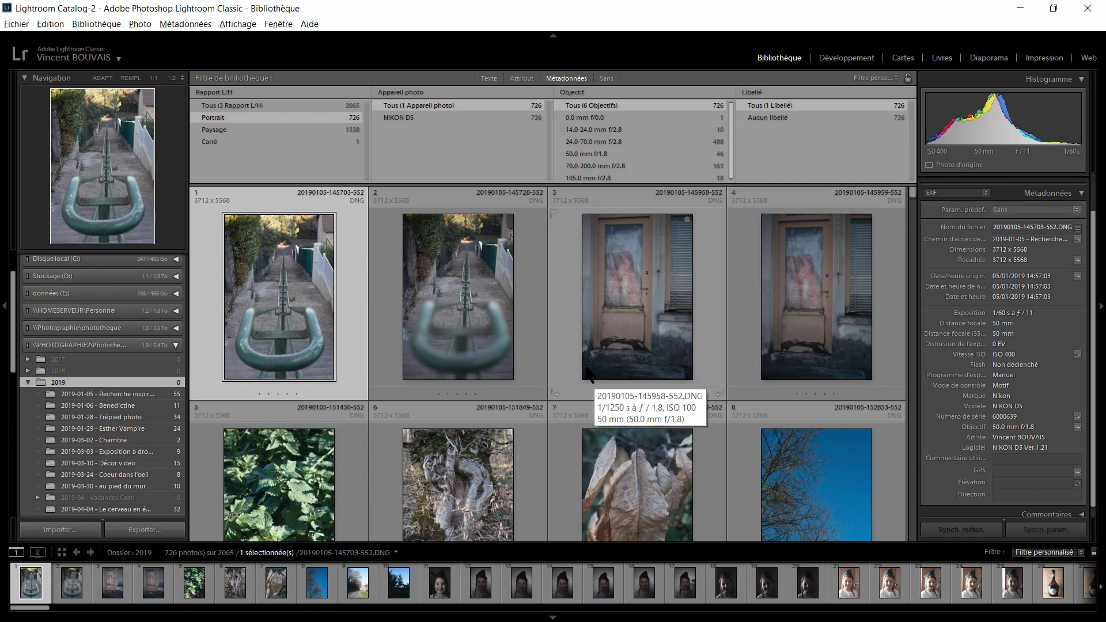
{"action": "left_click", "coordinate": [237, 140]}
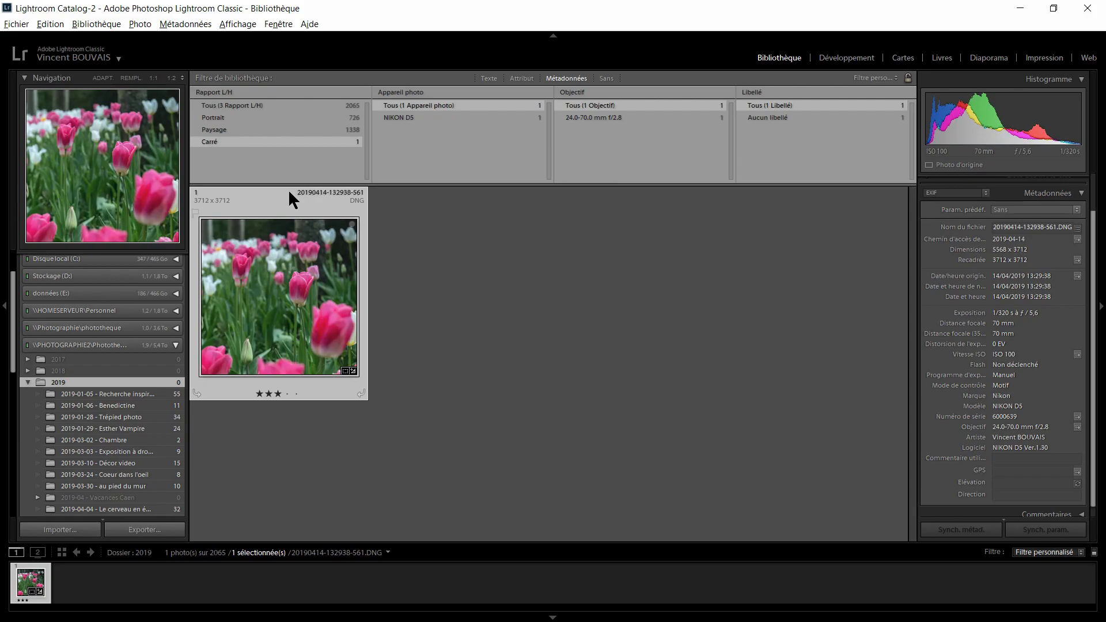
Show the square tulip photo in File Explorer, open its DNG file in FastStone Image Viewer to see the original framing, and close both windows
{"action": "right_click", "coordinate": [279, 285]}
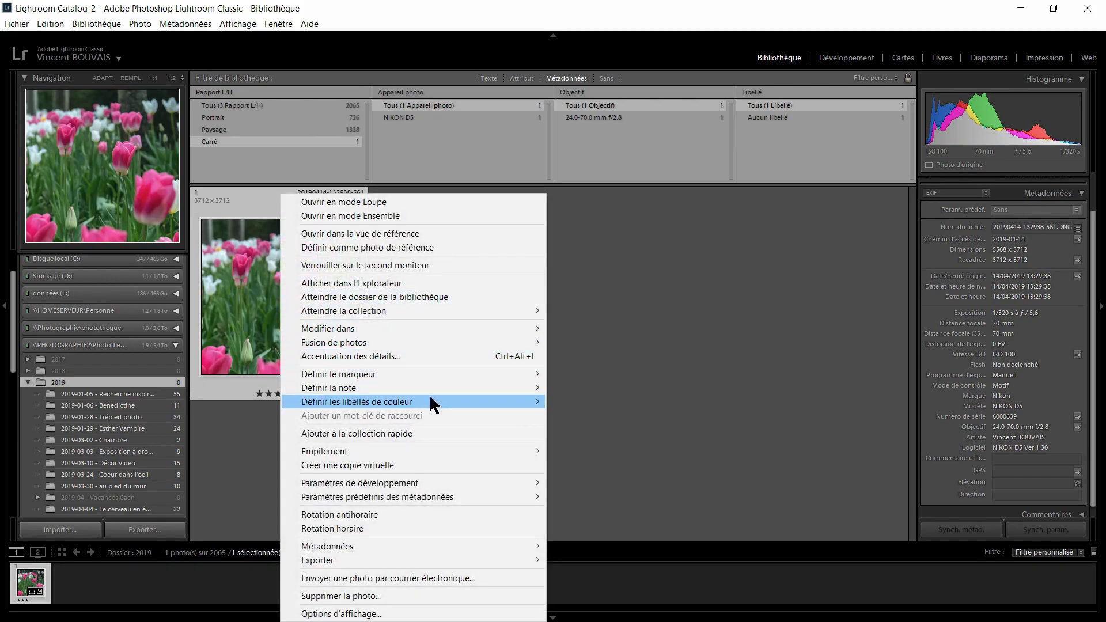
{"action": "left_click", "coordinate": [413, 282]}
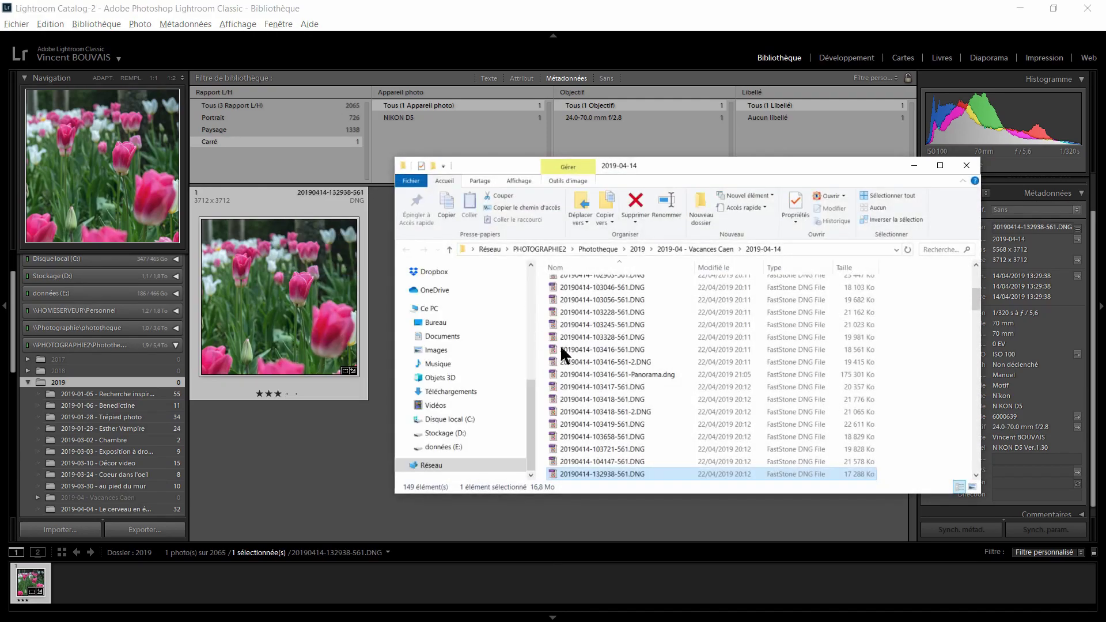
{"action": "double_click", "coordinate": [625, 474]}
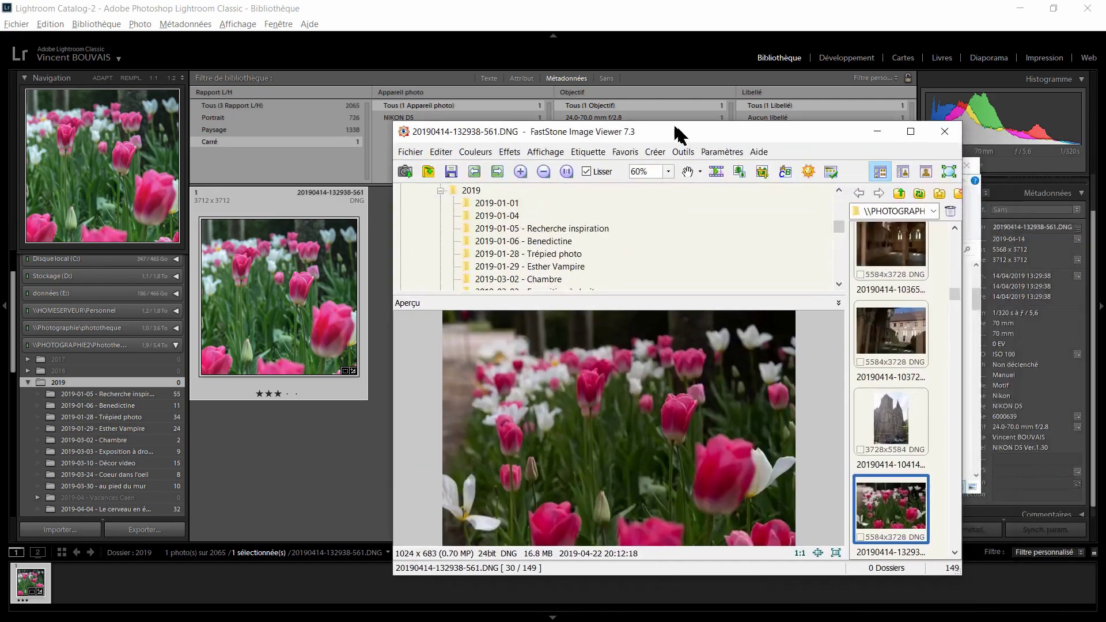
{"action": "left_click_drag", "start_coordinate": [679, 136], "coordinate": [586, 5]}
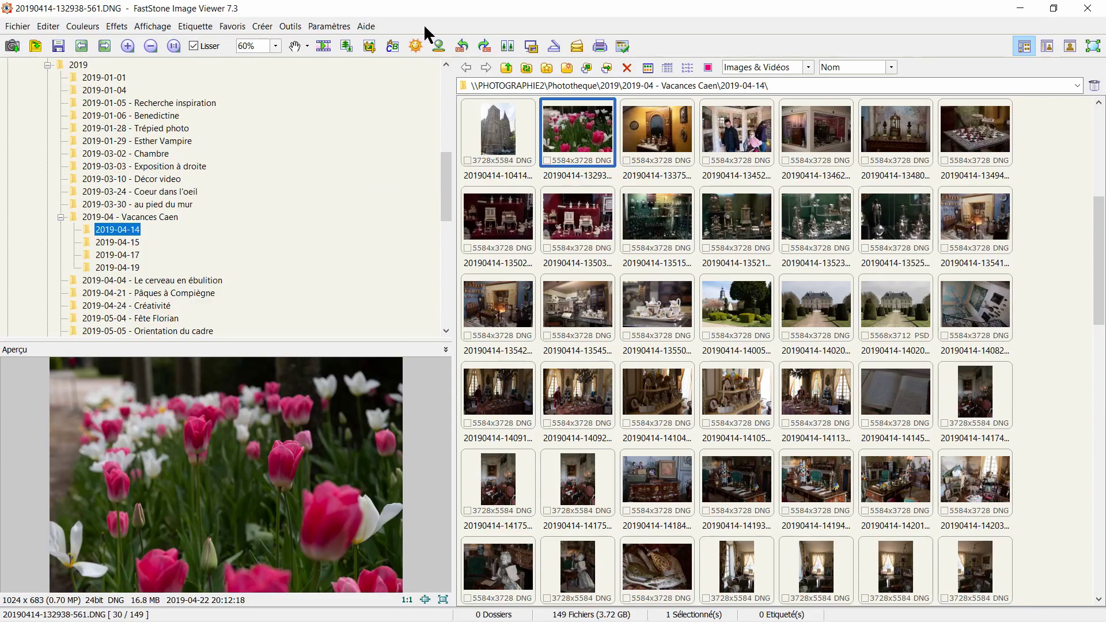
{"action": "left_click_drag", "start_coordinate": [424, 9], "coordinate": [712, 56]}
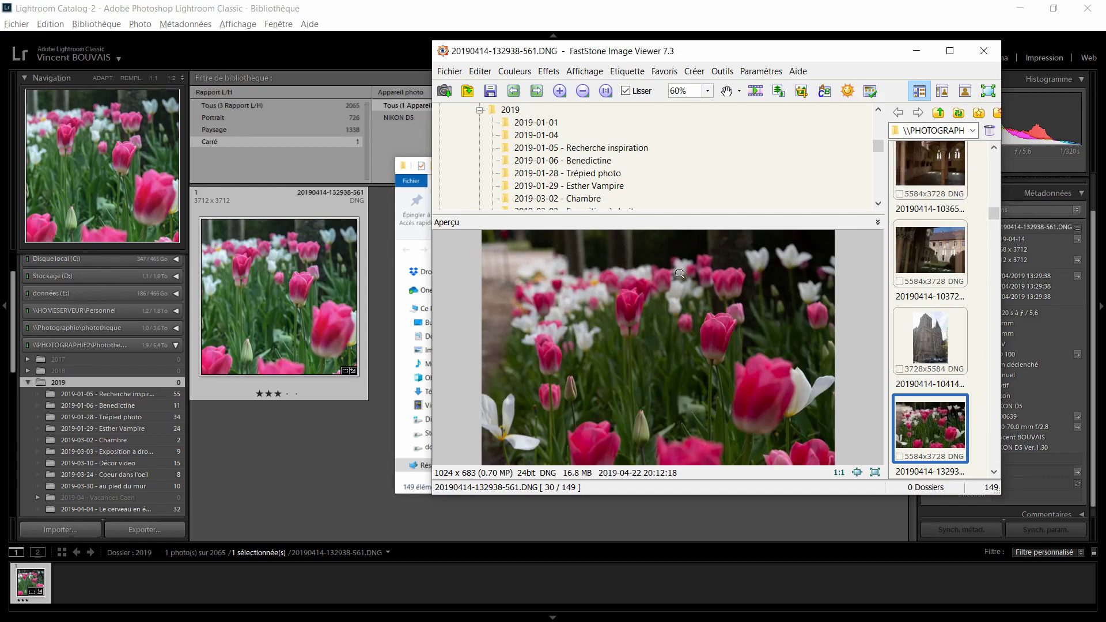
{"action": "left_click", "coordinate": [982, 51]}
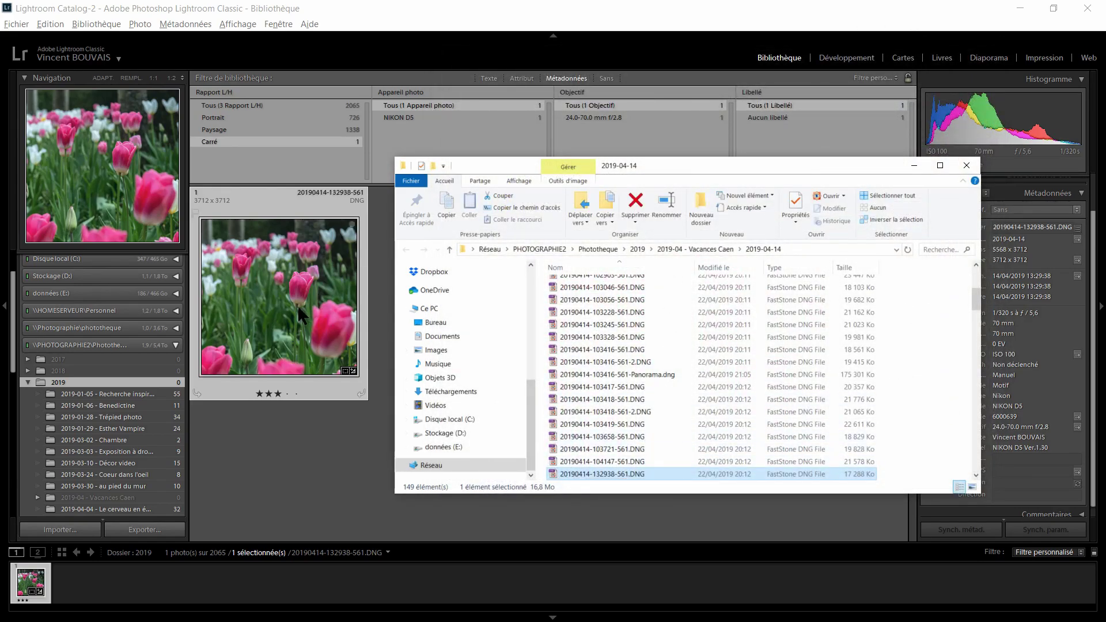
{"action": "left_click", "coordinate": [966, 170]}
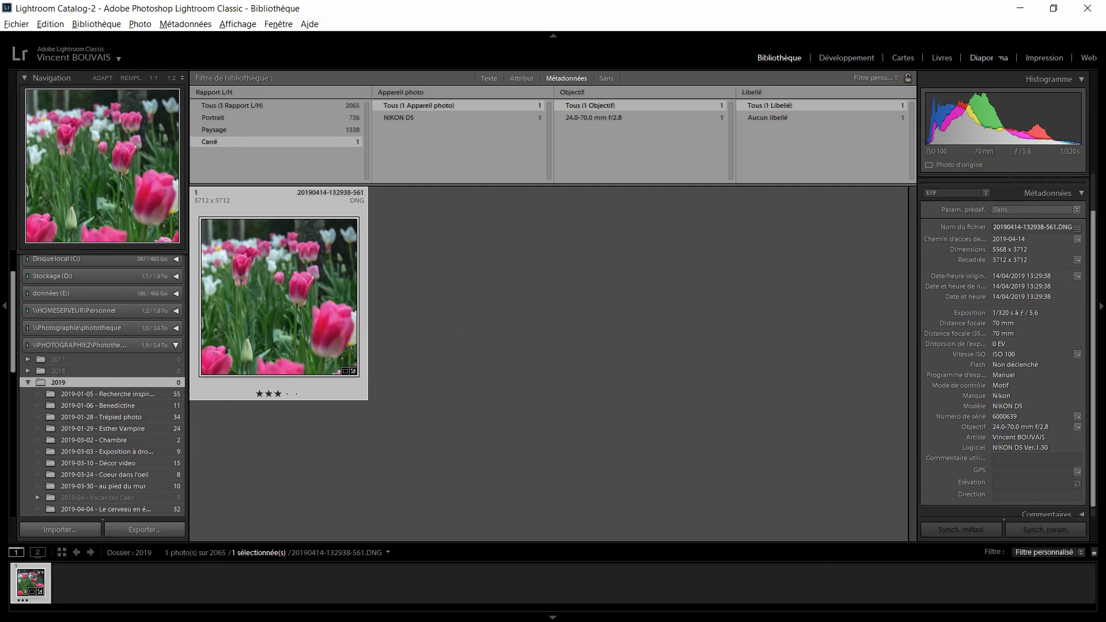
Display the tulip photo's 1 x 1 crop frame in the Développement module, and return to Bibliothèque to check the thumbnail's development badge
{"action": "left_click", "coordinate": [845, 66]}
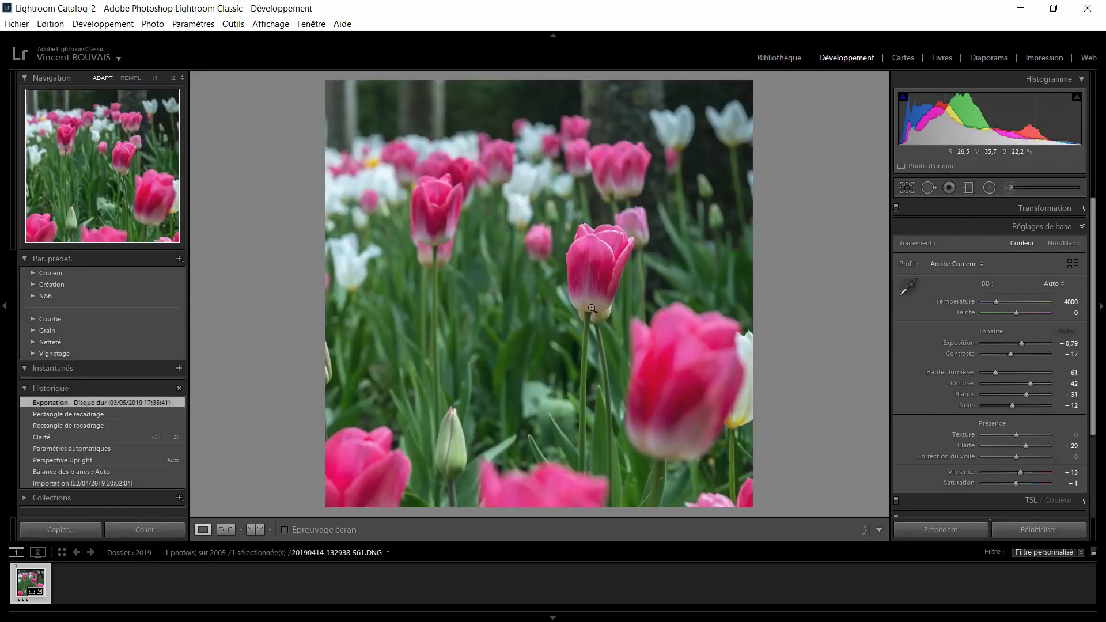
{"action": "left_click", "coordinate": [908, 187]}
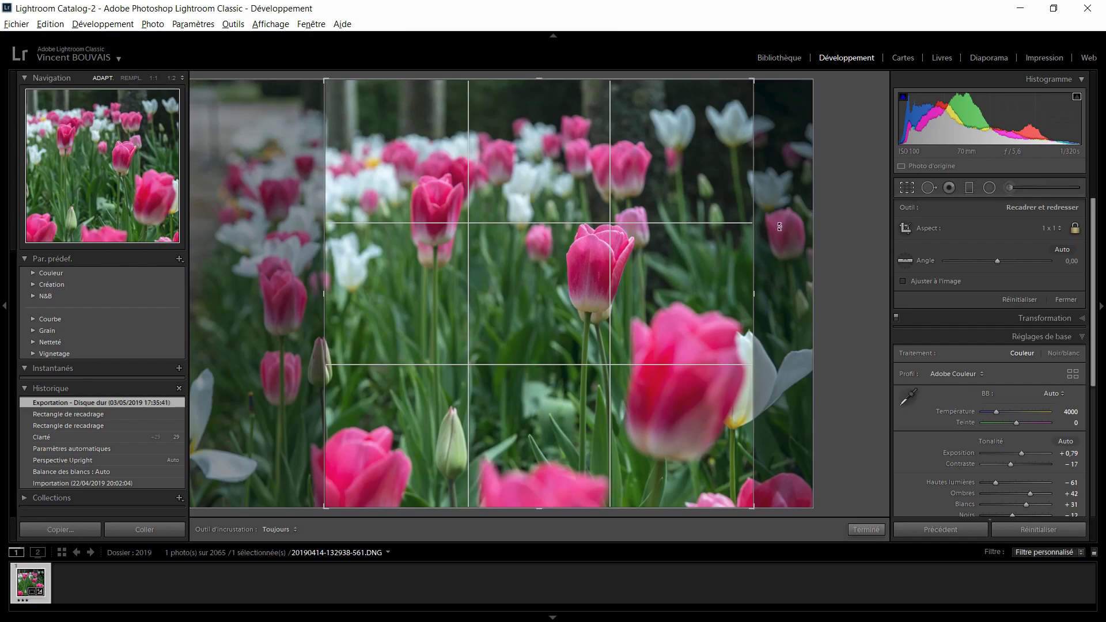
{"action": "key", "text": "Return"}
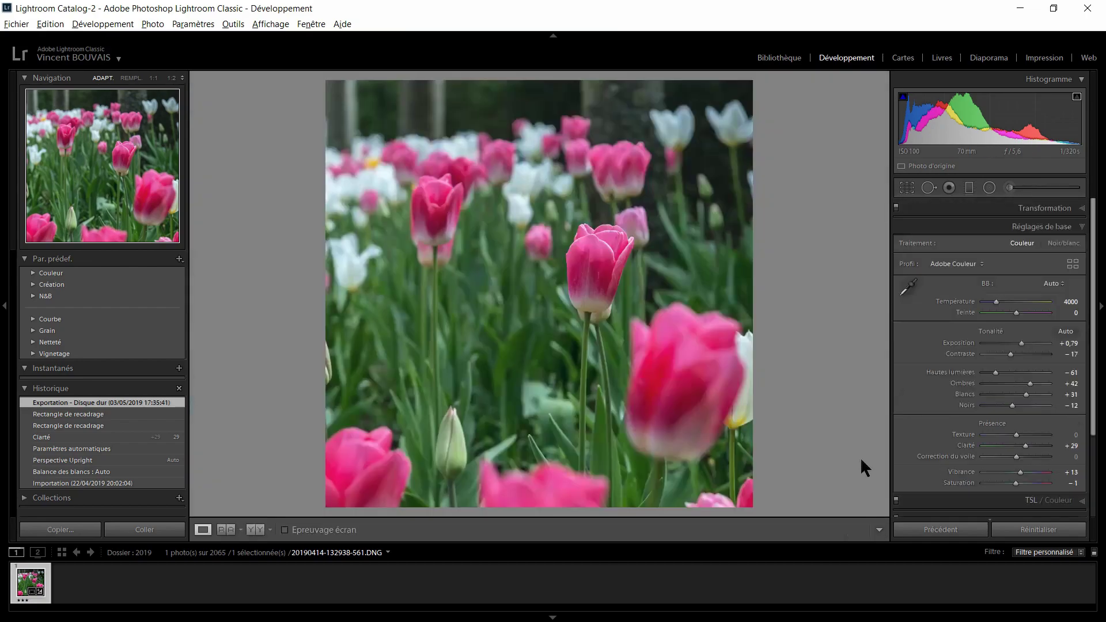
{"action": "left_click", "coordinate": [778, 58]}
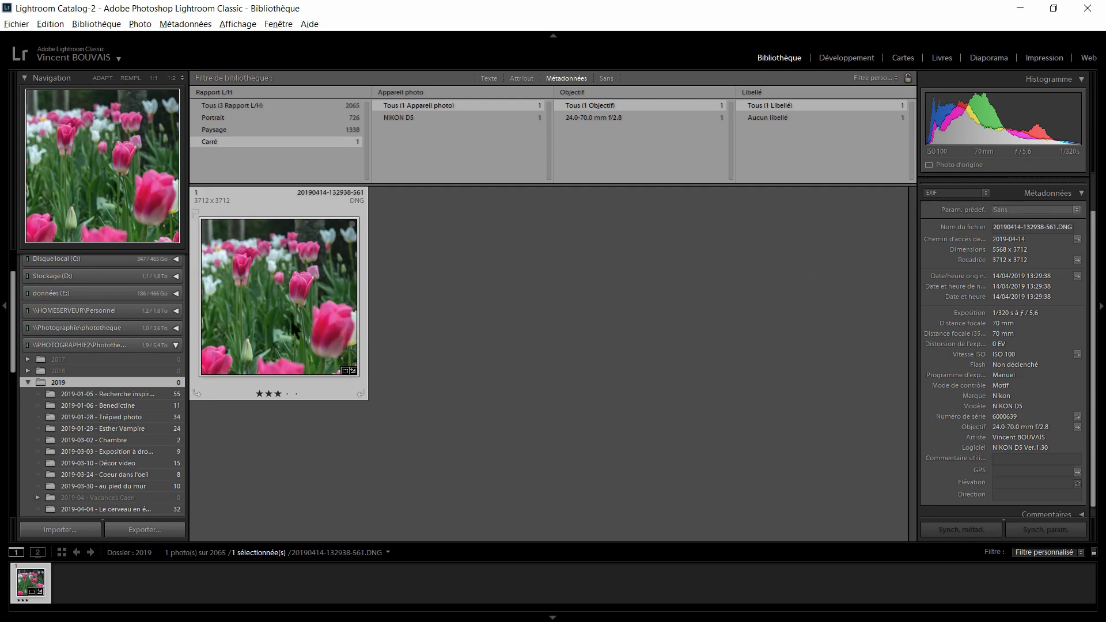
{"action": "mouse_move", "coordinate": [325, 316]}
{"action": "mouse_move", "coordinate": [353, 373]}
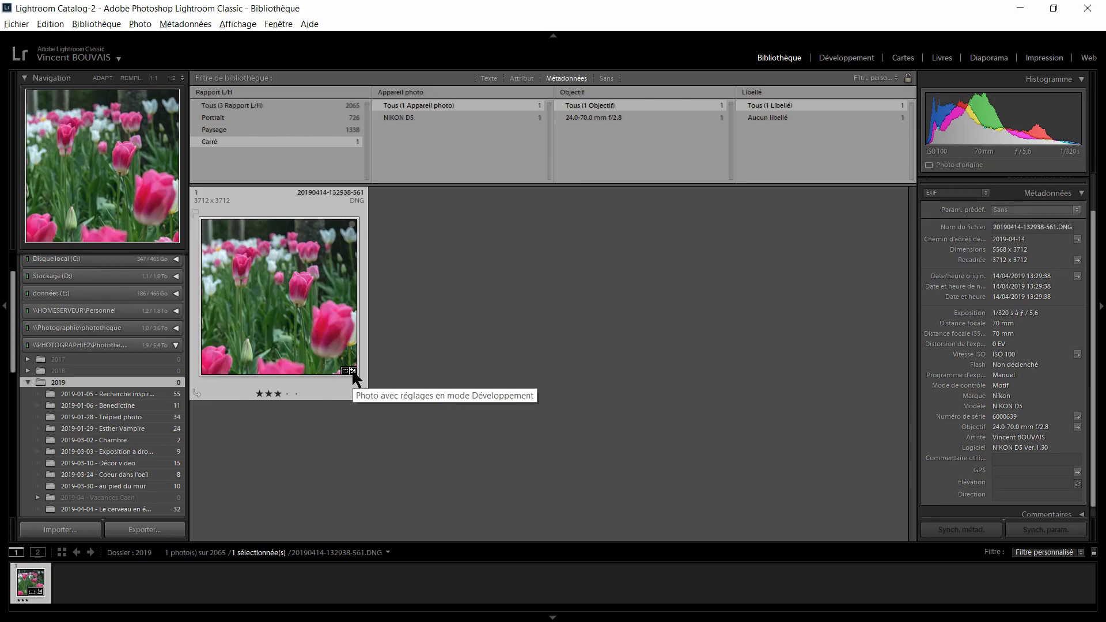
Change the Rapport L/H filter column to Traitement and then to Etat métadonnées, filtering by Conflit détecté
{"action": "left_click", "coordinate": [217, 91]}
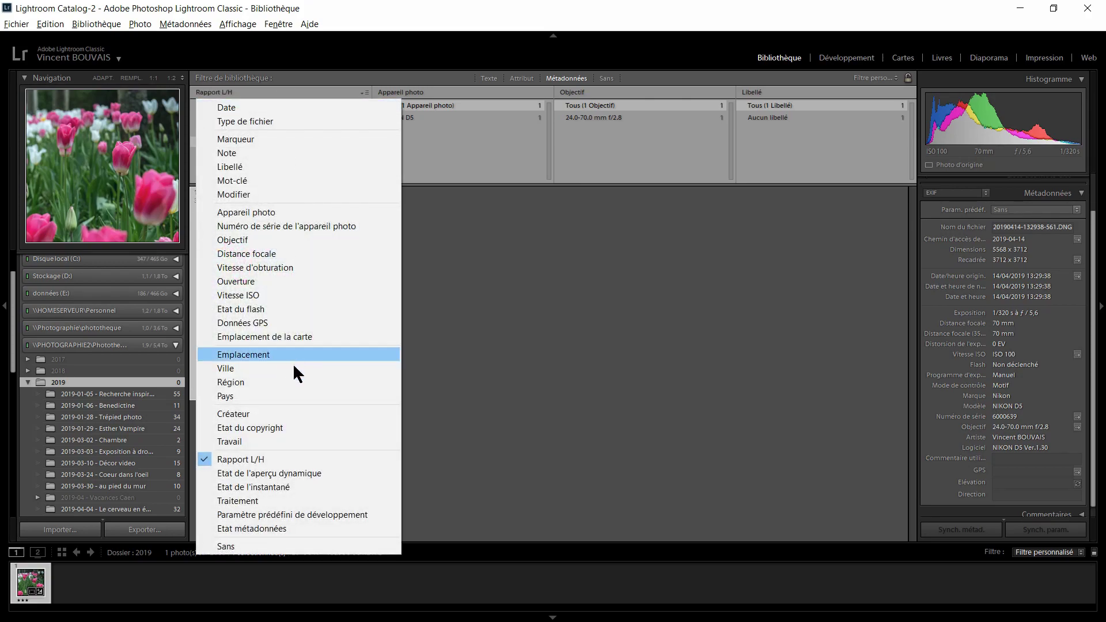
{"action": "left_click", "coordinate": [305, 499]}
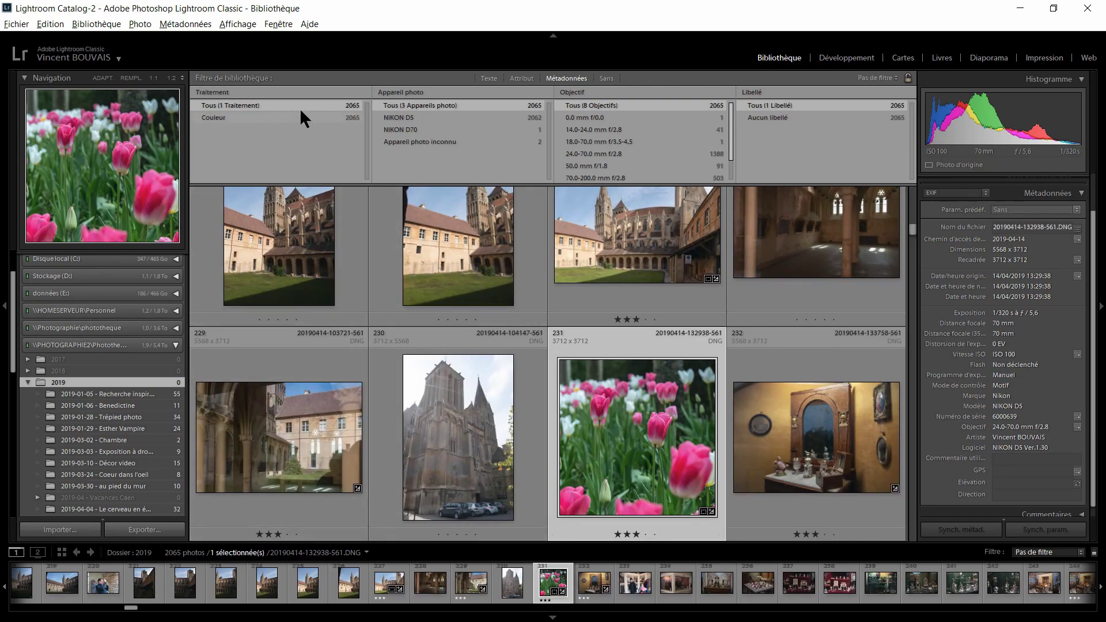
{"action": "left_click", "coordinate": [211, 93]}
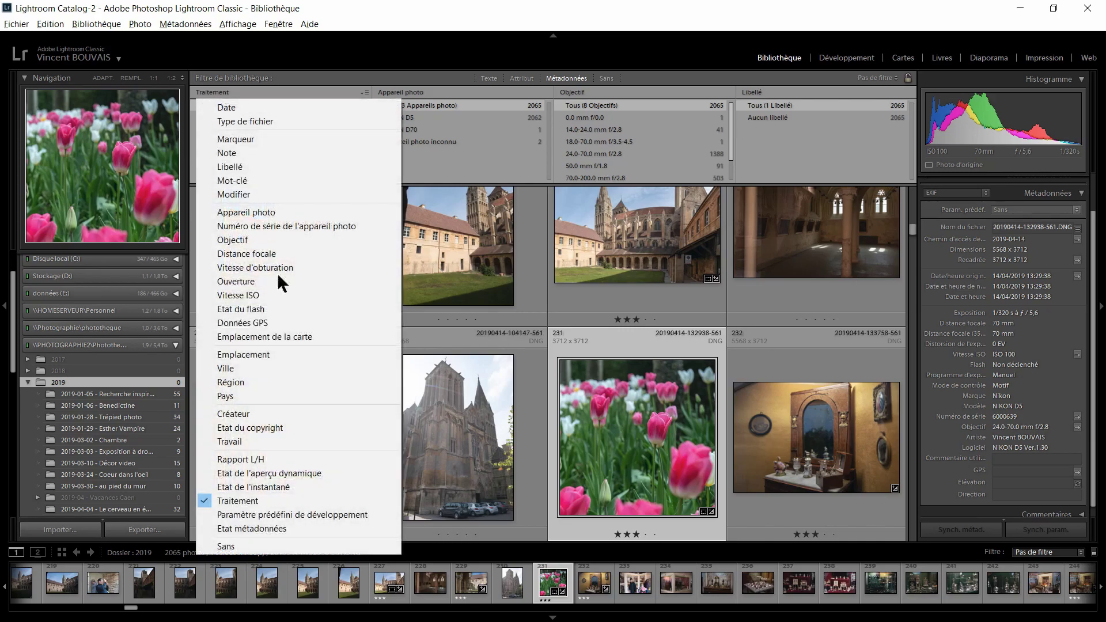
{"action": "left_click", "coordinate": [299, 526]}
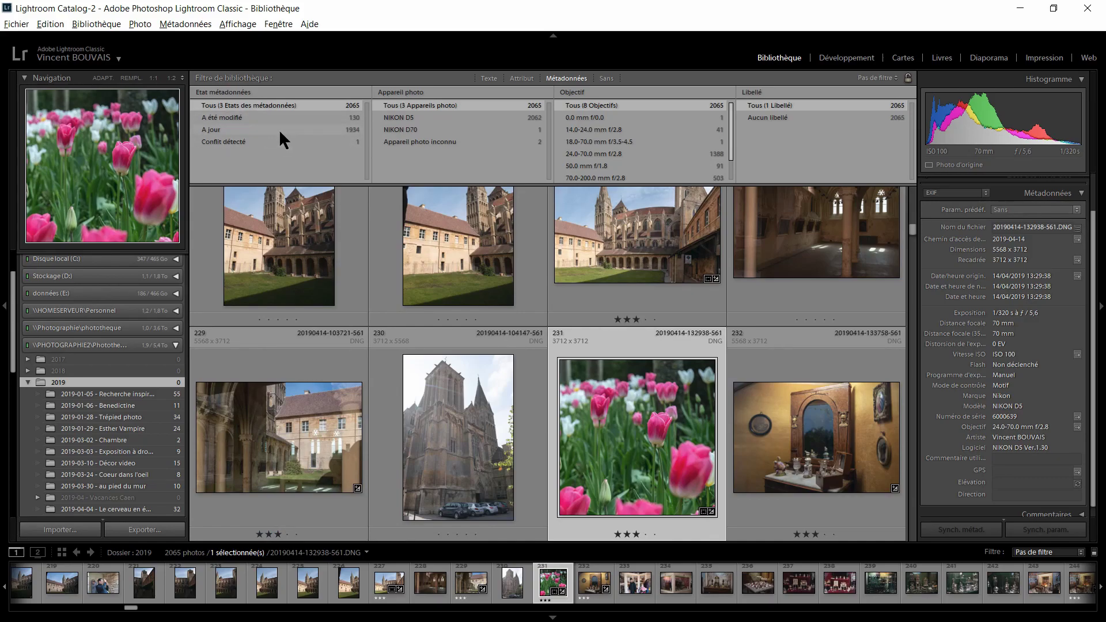
{"action": "left_click", "coordinate": [244, 142]}
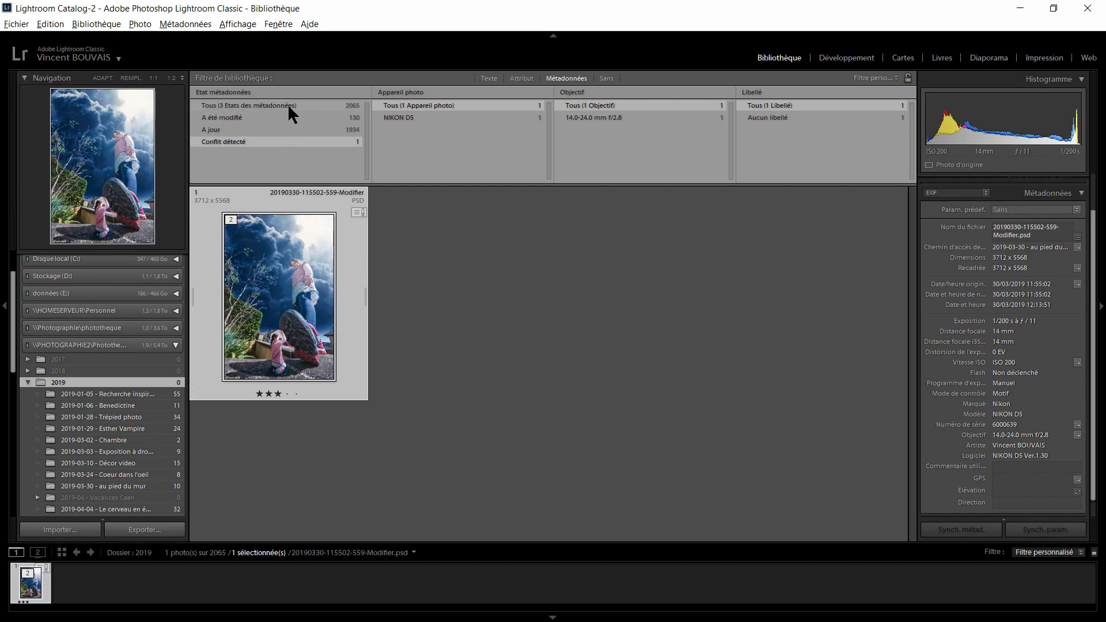
Change the Etat métadonnées filter column to Travail and look through the photos of the 2019 folder
{"action": "left_click", "coordinate": [231, 92]}
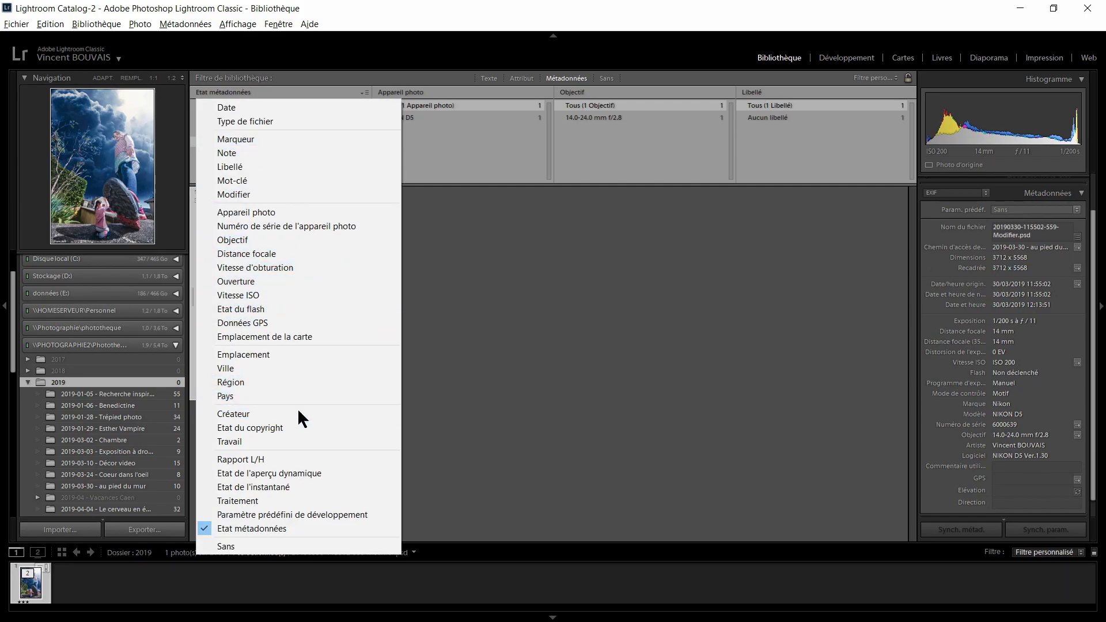
{"action": "left_click", "coordinate": [294, 442]}
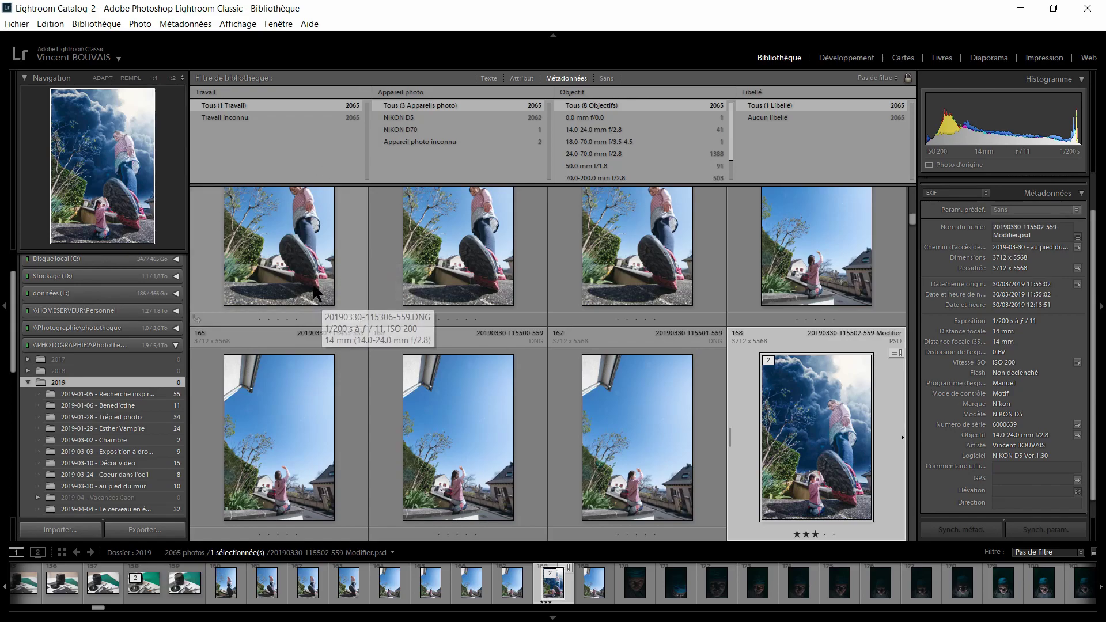
{"action": "scroll", "coordinate": [316, 292], "scroll_direction": "up", "scroll_amount": 3}
{"action": "scroll", "coordinate": [314, 288], "scroll_direction": "up", "scroll_amount": 2}
{"action": "scroll", "coordinate": [332, 286], "scroll_direction": "down", "scroll_amount": 5}
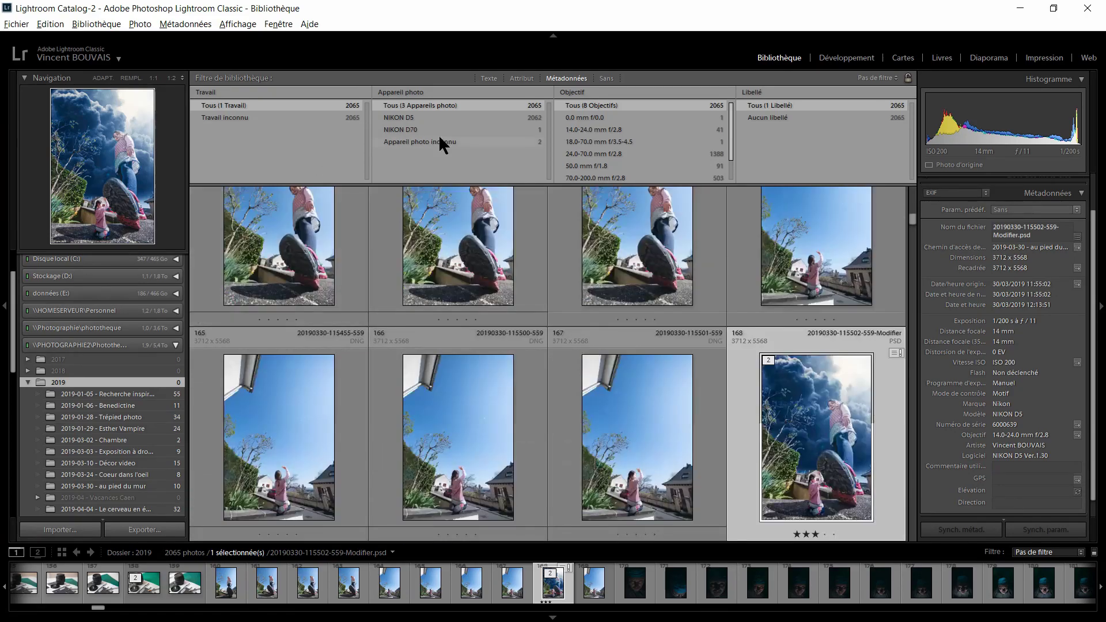
Switch the library filter to Attribut and alternate the minimum rating between two and three stars, ending on two stars and more
{"action": "left_click", "coordinate": [520, 77]}
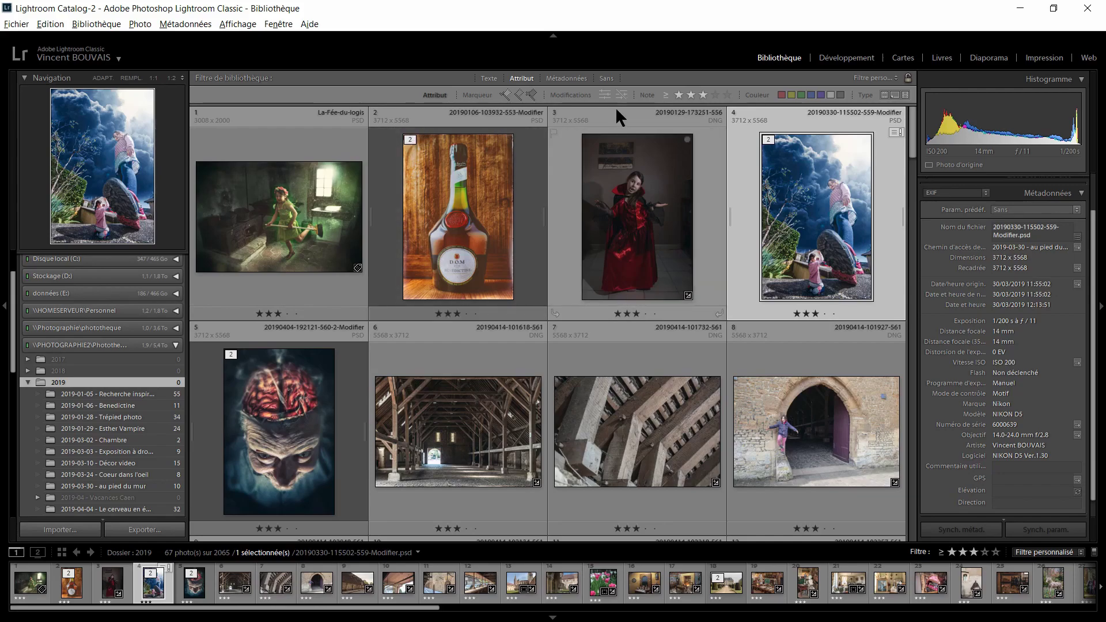
{"action": "left_click", "coordinate": [690, 93]}
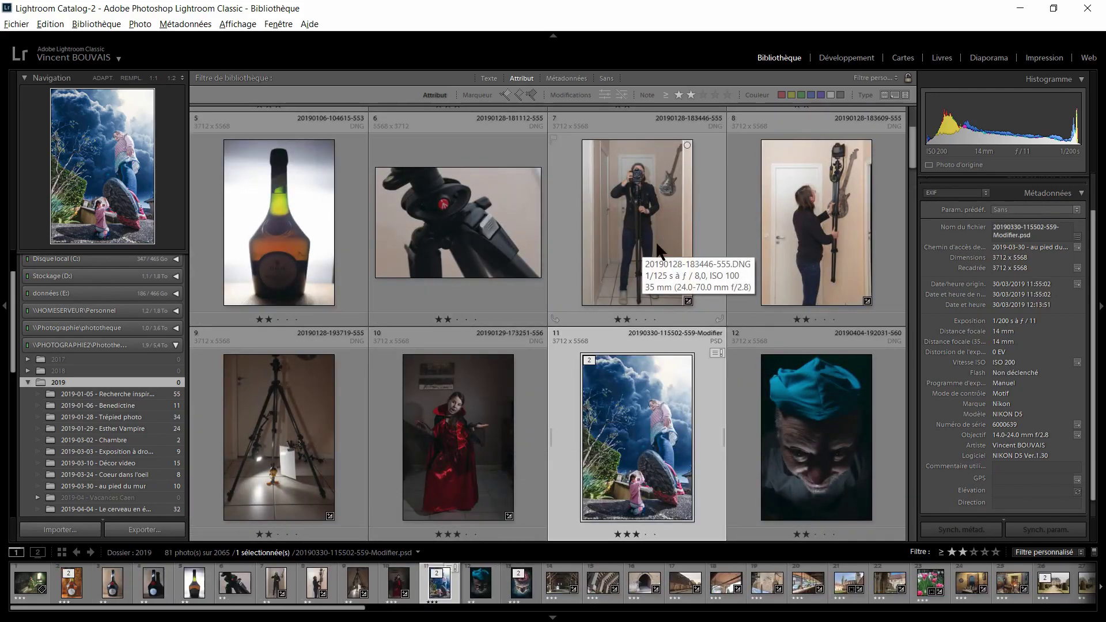
{"action": "left_click", "coordinate": [702, 95]}
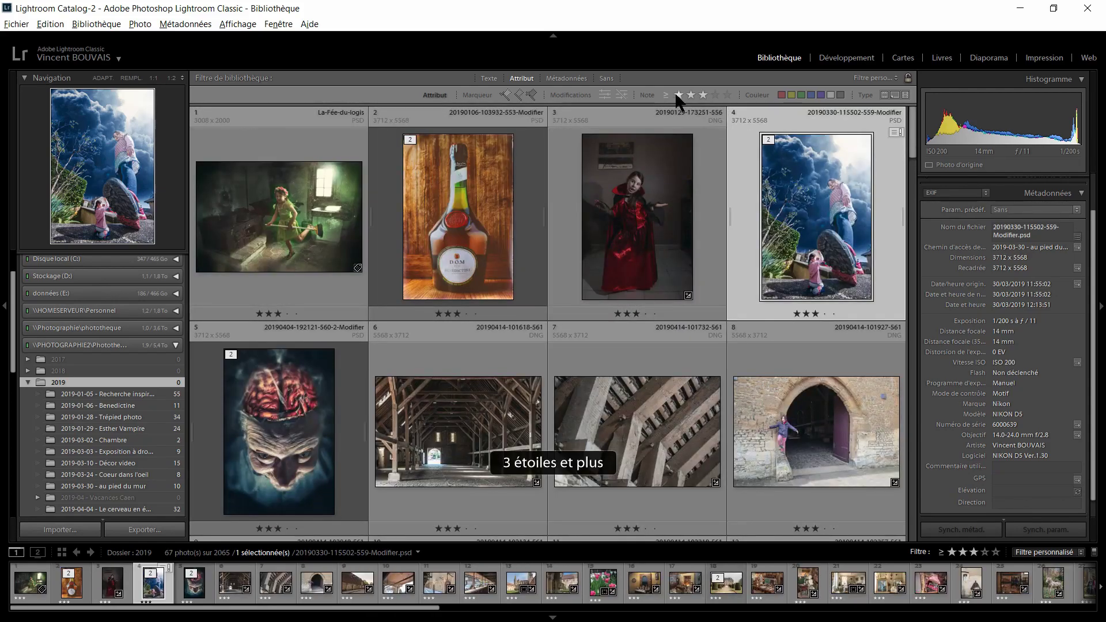
{"action": "left_click", "coordinate": [690, 94]}
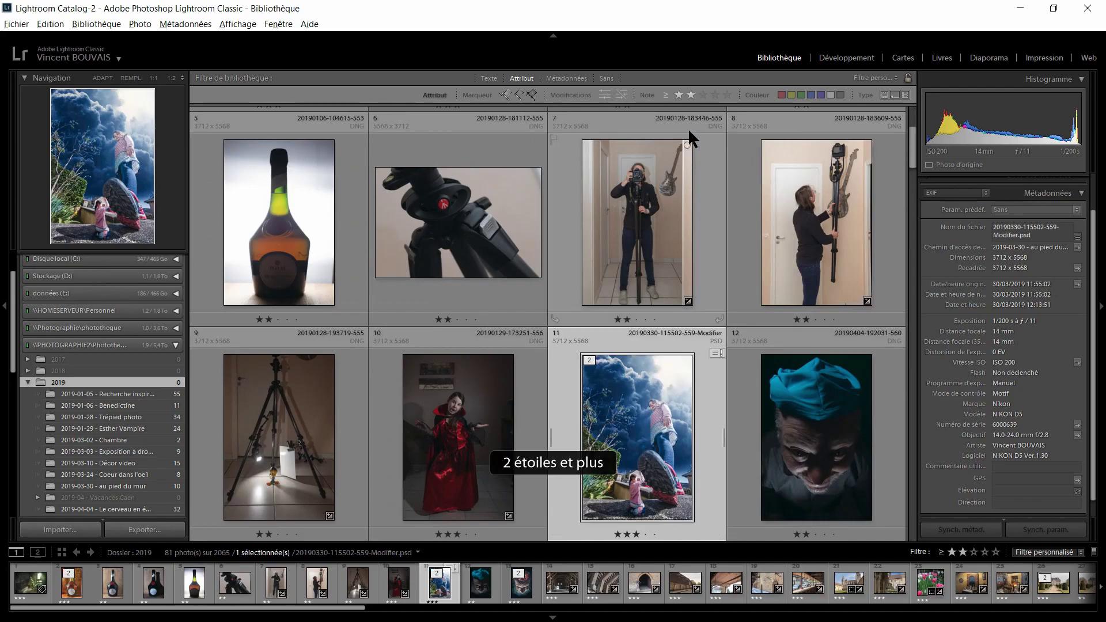
Try the two-star rating filter as equal to and as less than or equal to, and restore it to greater than or equal to
{"action": "left_click", "coordinate": [665, 94]}
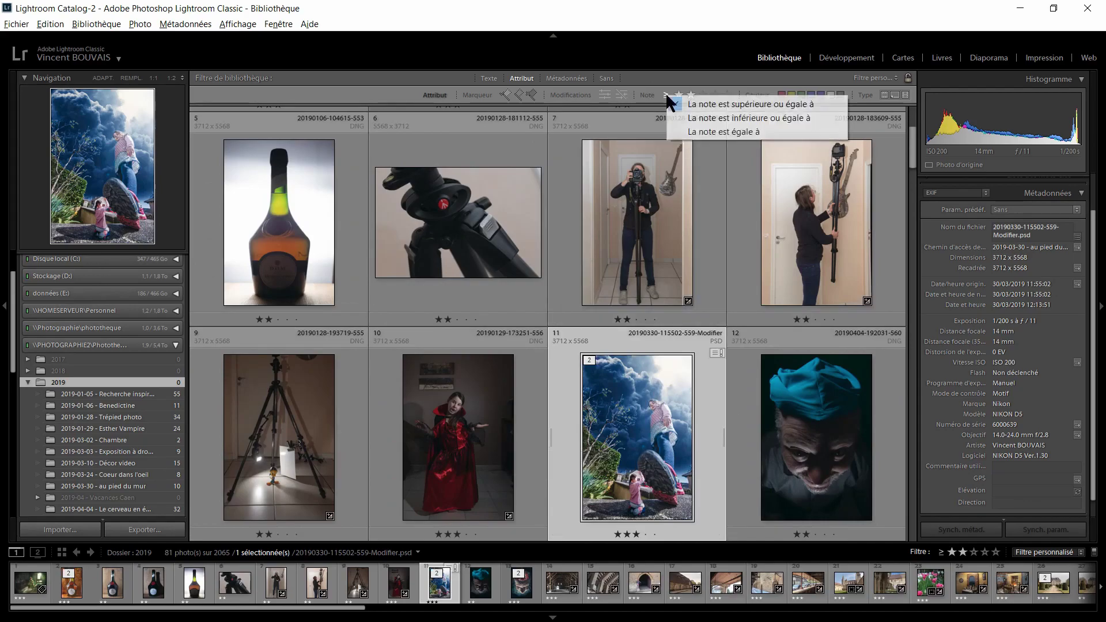
{"action": "left_click", "coordinate": [693, 132]}
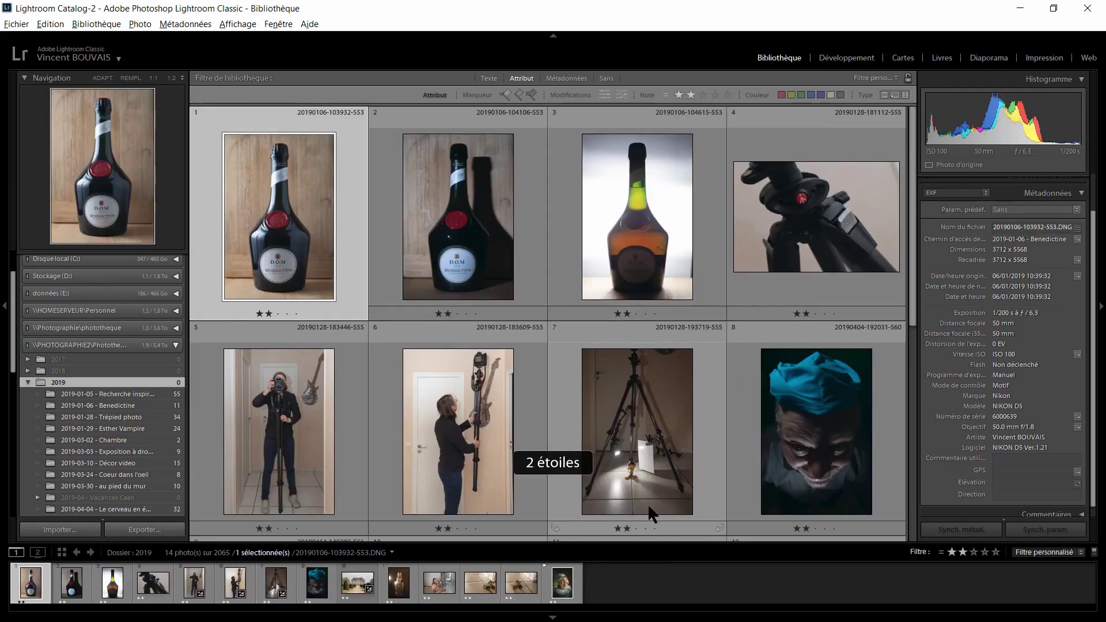
{"action": "left_click", "coordinate": [666, 94]}
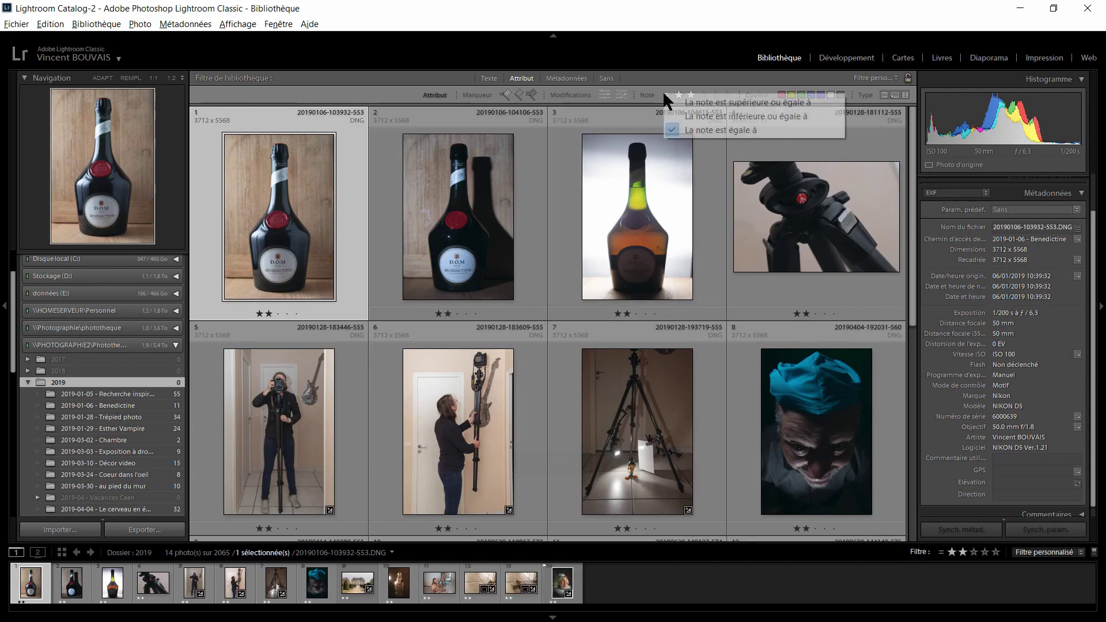
{"action": "left_click", "coordinate": [694, 116]}
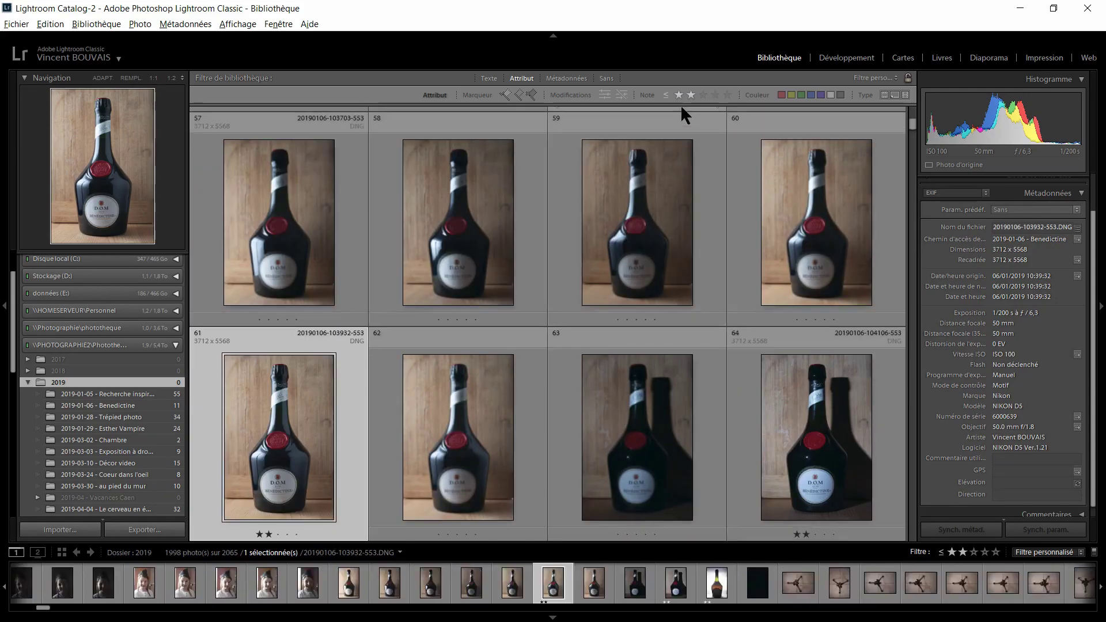
{"action": "left_click", "coordinate": [666, 94]}
{"action": "left_click", "coordinate": [673, 104]}
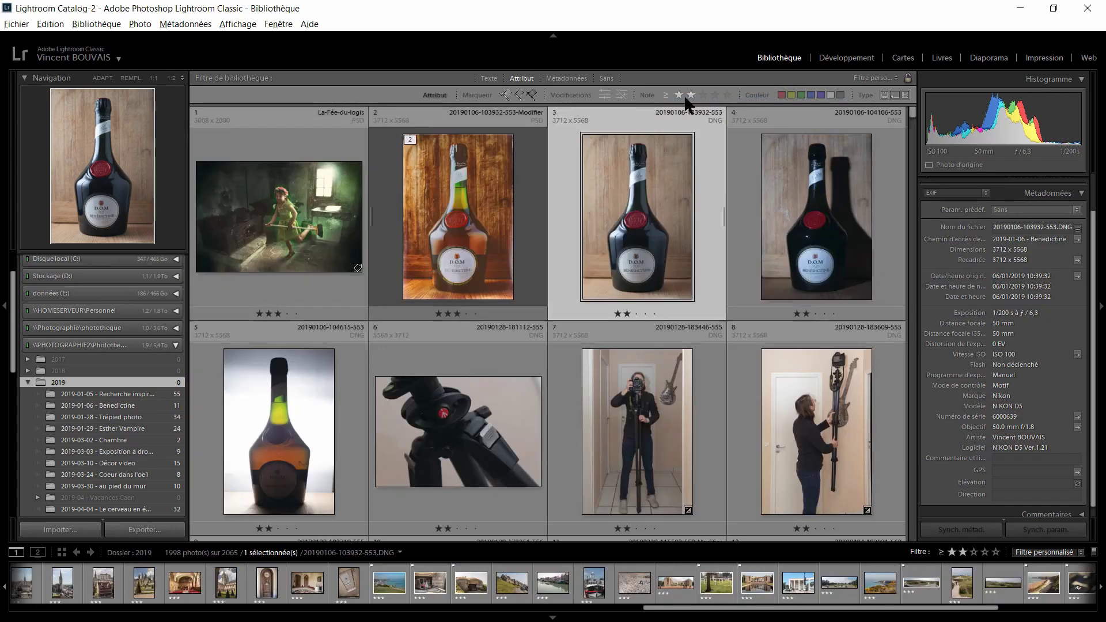
{"action": "left_click", "coordinate": [690, 98]}
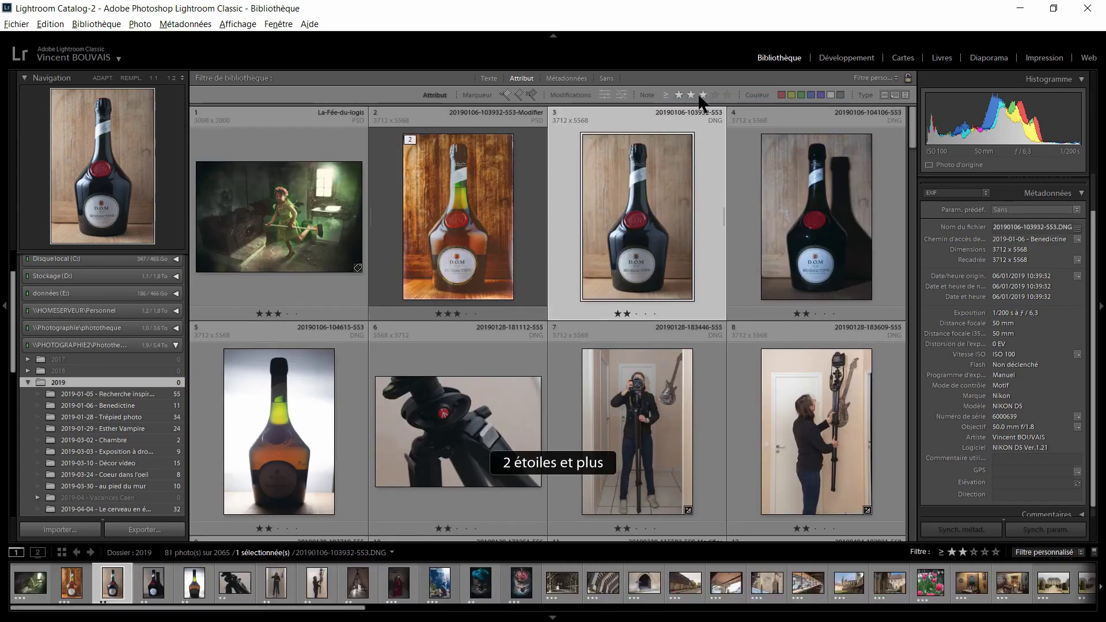
Try the Rouge colour label filter alone, and combine all the colour labels with the unlabelled photos
{"action": "left_click", "coordinate": [781, 95]}
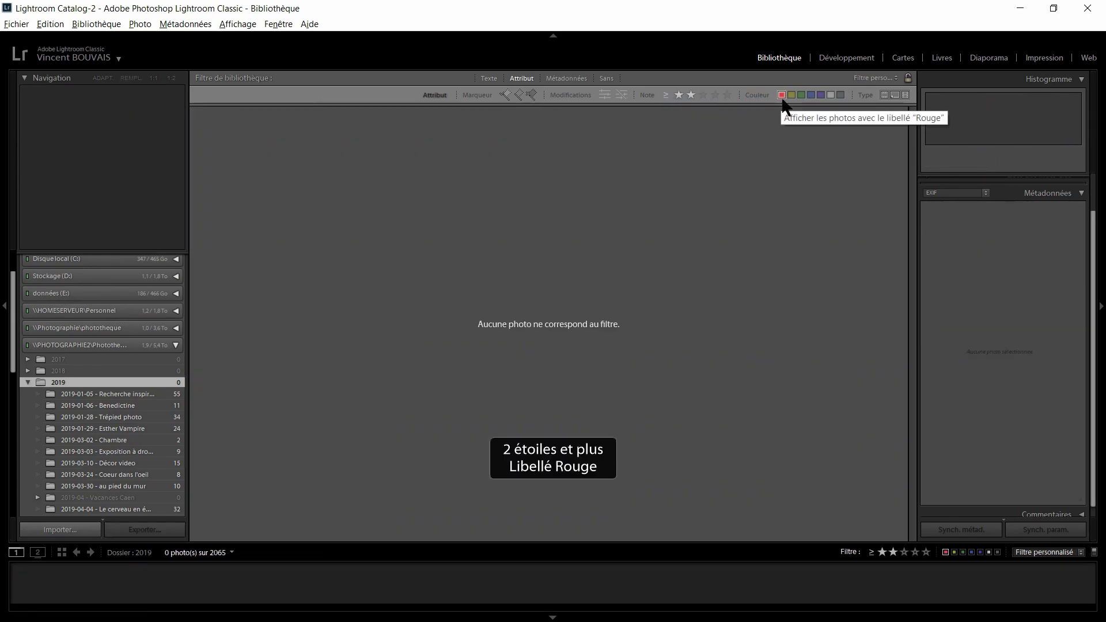
{"action": "left_click", "coordinate": [782, 95]}
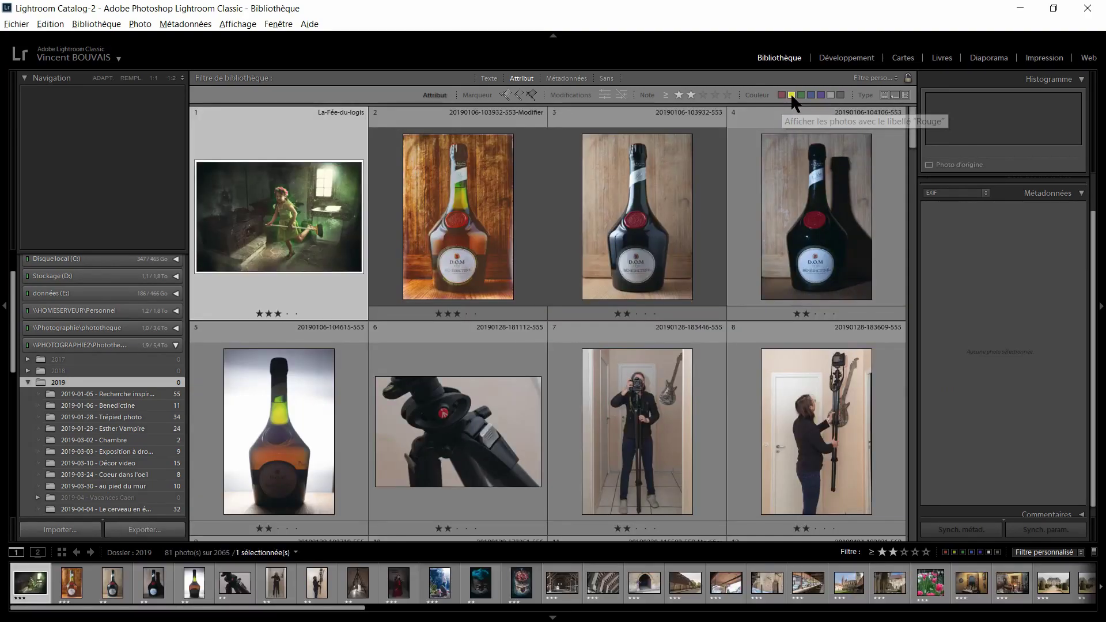
{"action": "left_click", "coordinate": [792, 94]}
{"action": "left_click", "coordinate": [782, 95]}
{"action": "left_click", "coordinate": [820, 94]}
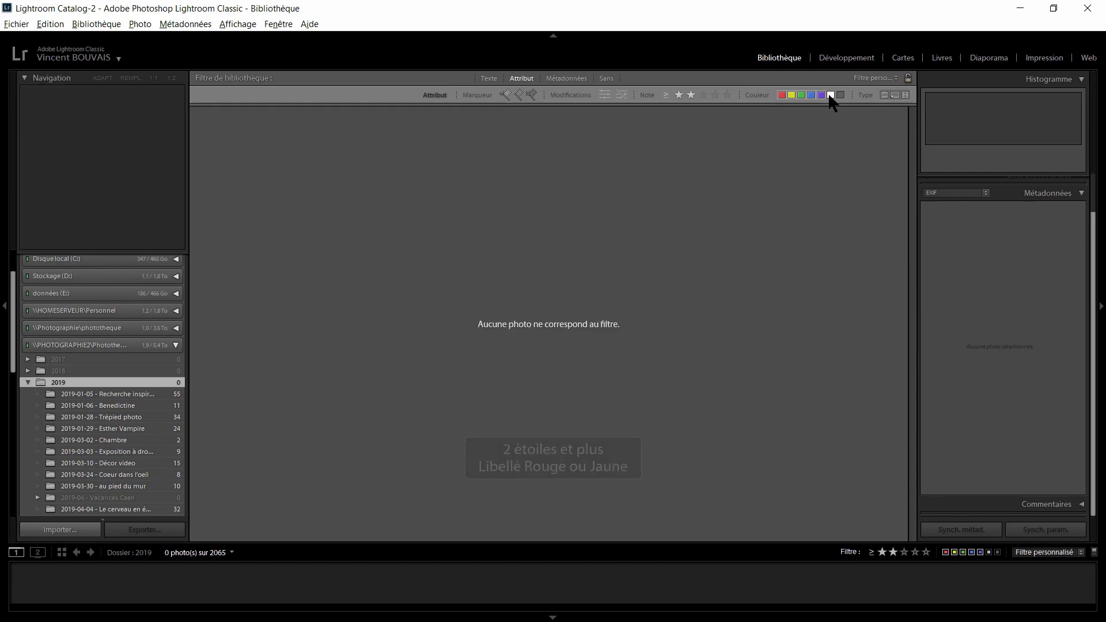
{"action": "left_click", "coordinate": [830, 94]}
{"action": "left_click", "coordinate": [840, 94]}
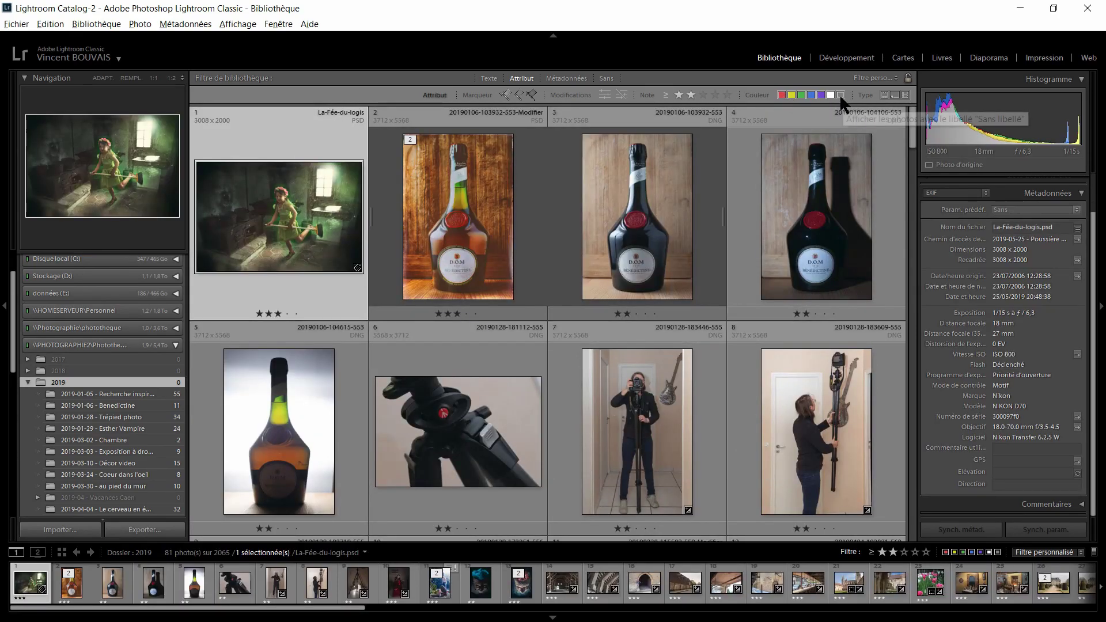
Deactivate the colour label filters one after another, leaving only the Jaune label active
{"action": "left_click", "coordinate": [839, 93]}
{"action": "left_click", "coordinate": [830, 95]}
{"action": "left_click", "coordinate": [791, 95]}
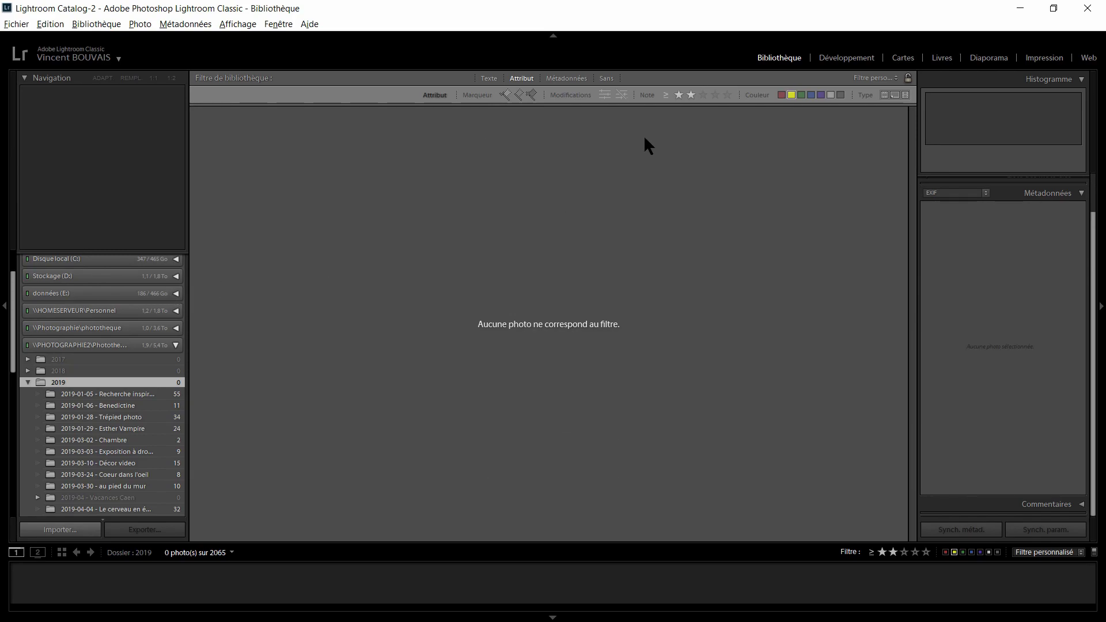
Raise the minimum rating filter to three stars, deactivate the Jaune label filter, and clear the rating filter
{"action": "left_click", "coordinate": [703, 95]}
{"action": "left_click", "coordinate": [792, 95]}
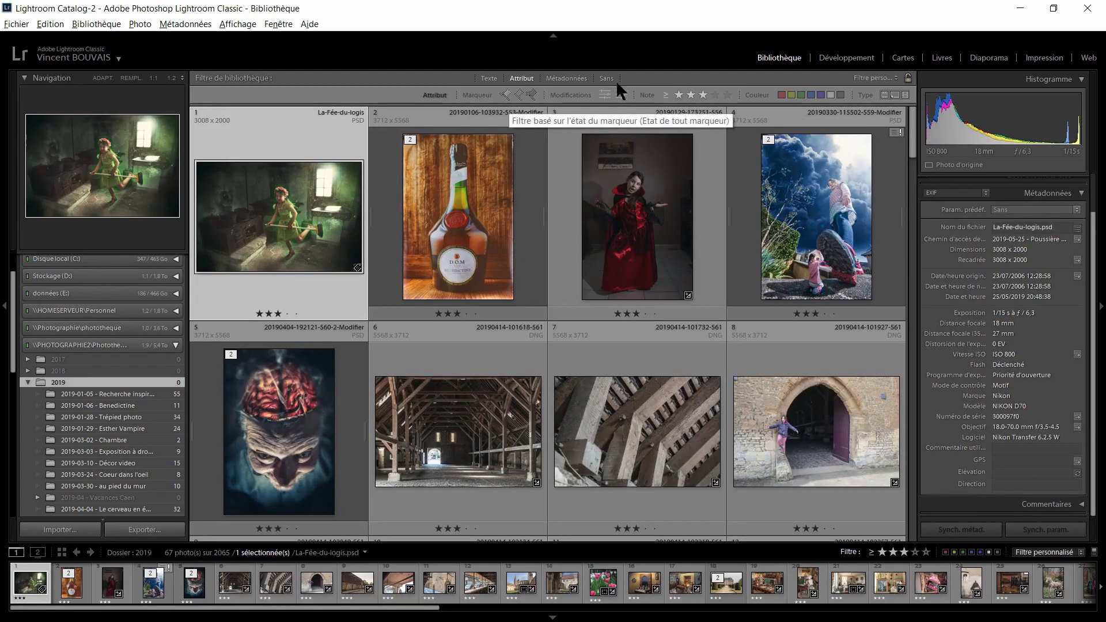
{"action": "left_click", "coordinate": [702, 95]}
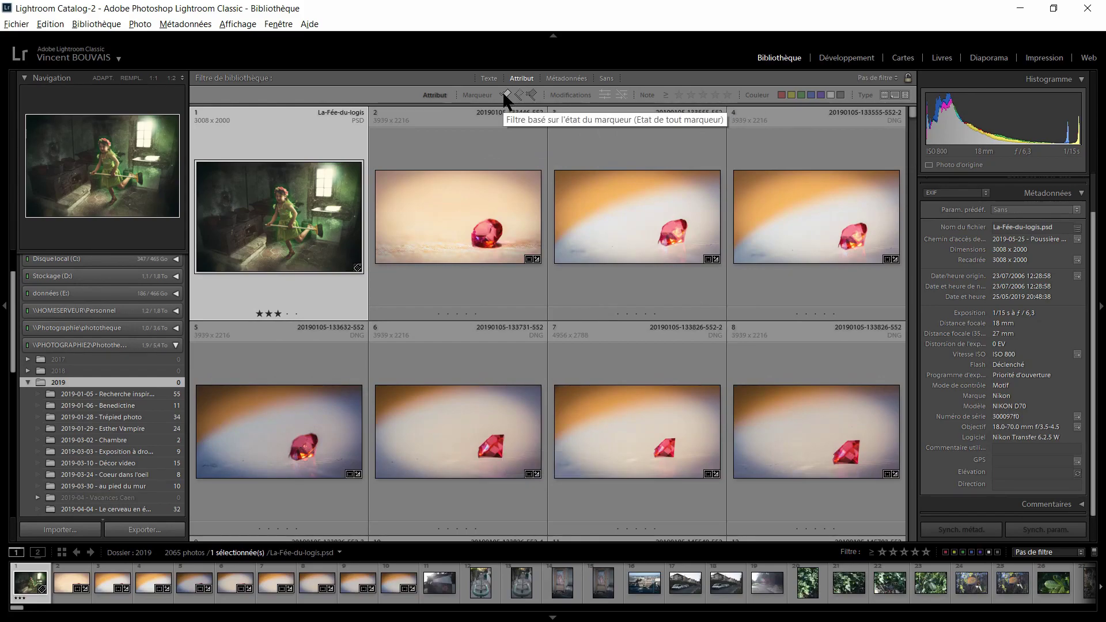
Try the flag filters for flagged, rejected and unflagged photos separately, and clear the flag filtering
{"action": "left_click", "coordinate": [506, 95]}
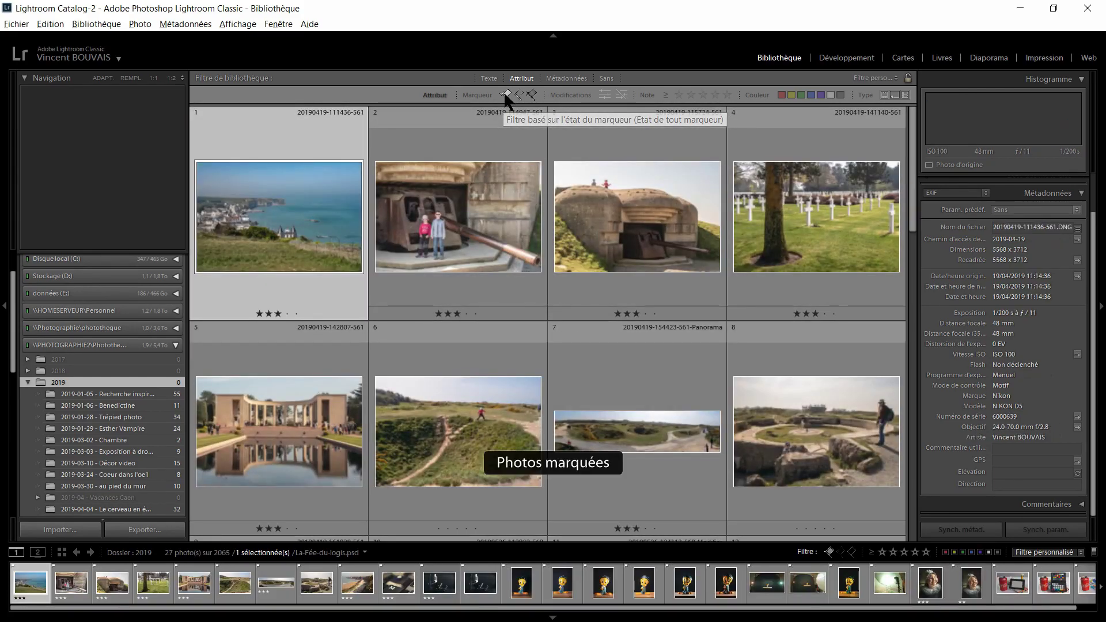
{"action": "left_click", "coordinate": [531, 94]}
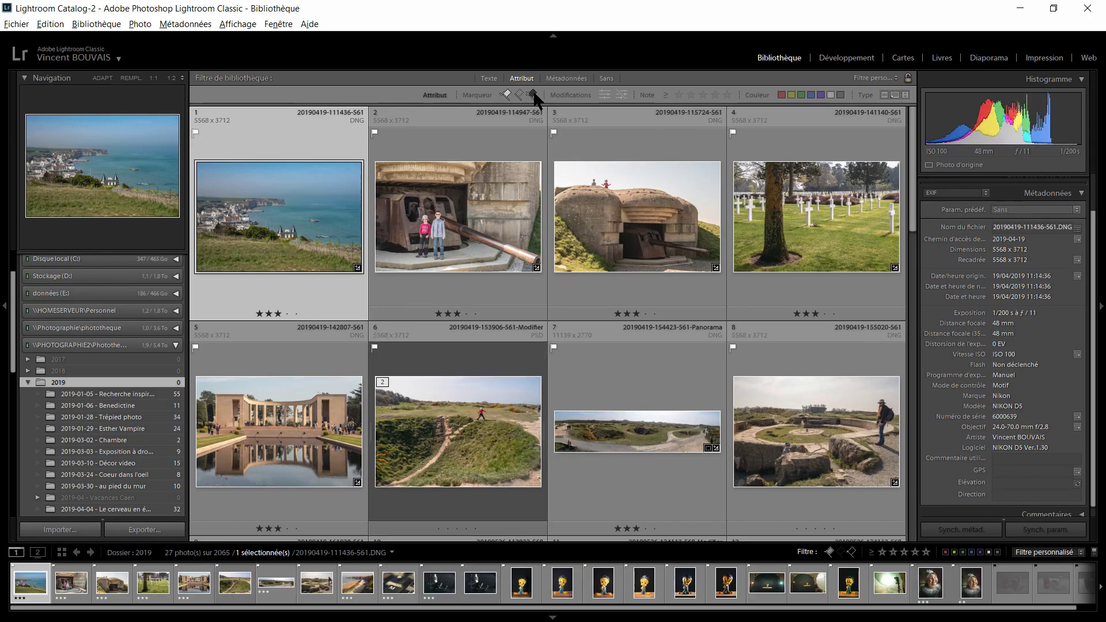
{"action": "left_click", "coordinate": [505, 93]}
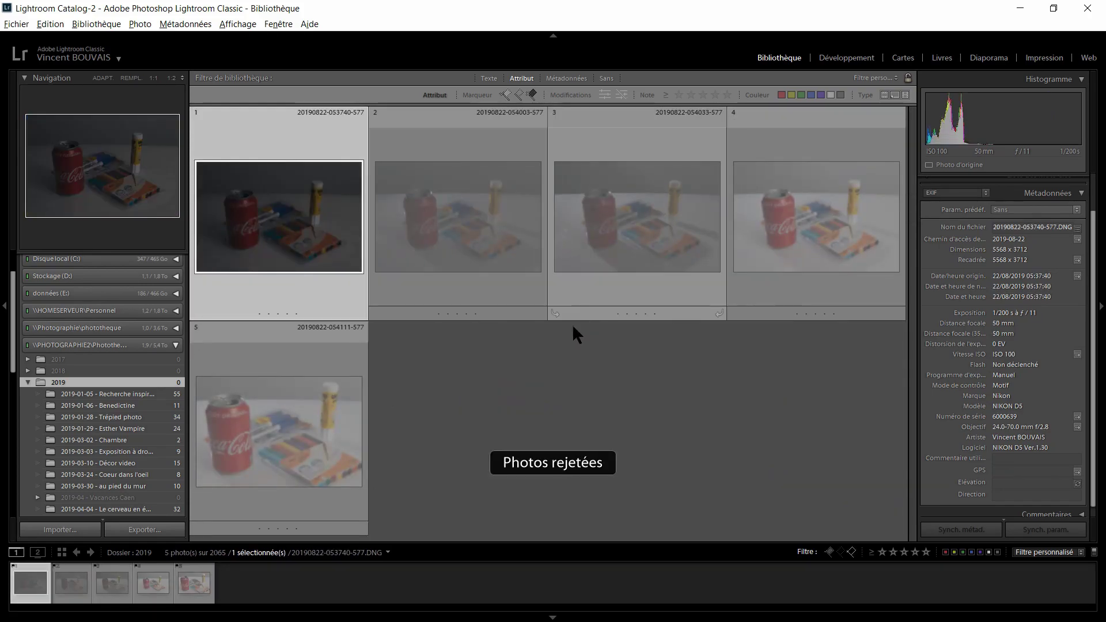
{"action": "left_click", "coordinate": [519, 95]}
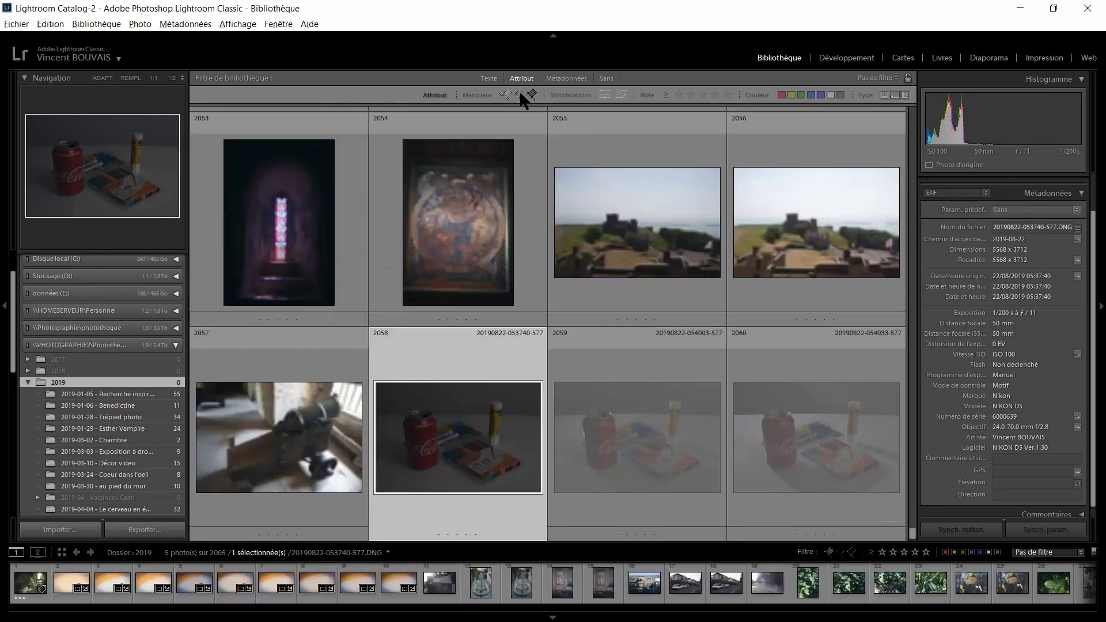
{"action": "left_click", "coordinate": [519, 94]}
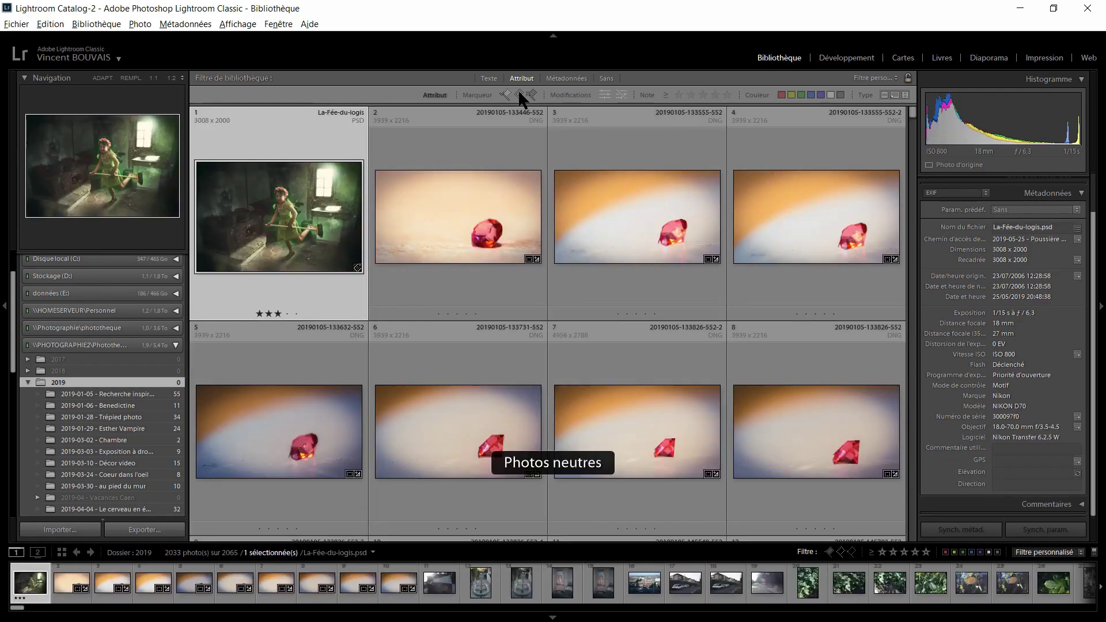
{"action": "left_click", "coordinate": [505, 95]}
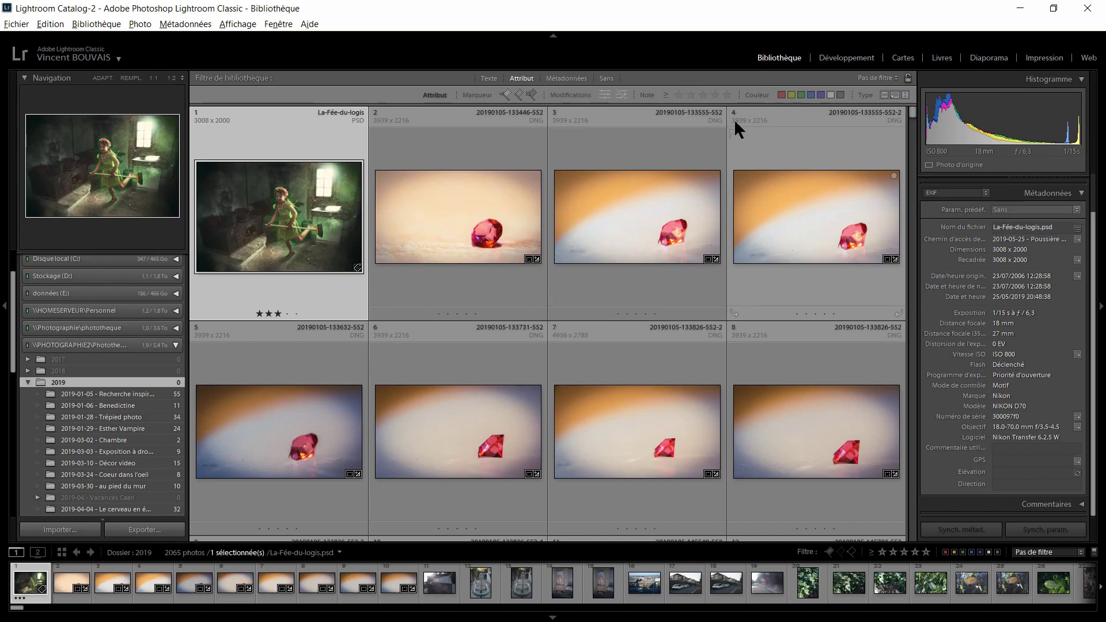
Filter the 2019 photos by edited status, and switch the filter to unedited photos only
{"action": "left_click", "coordinate": [605, 95]}
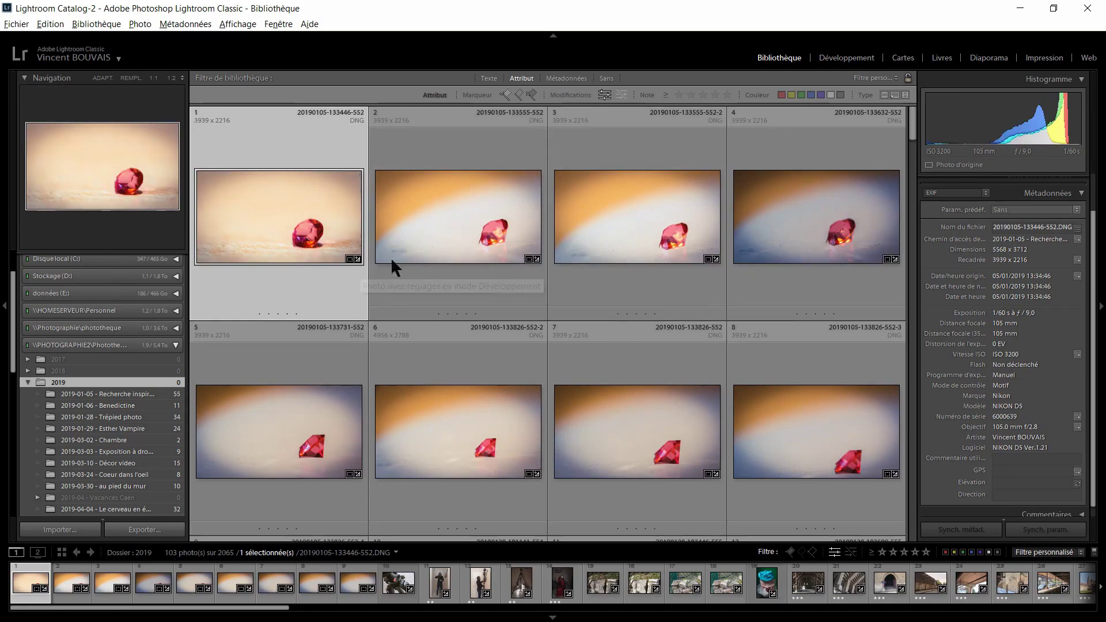
{"action": "left_click", "coordinate": [620, 95]}
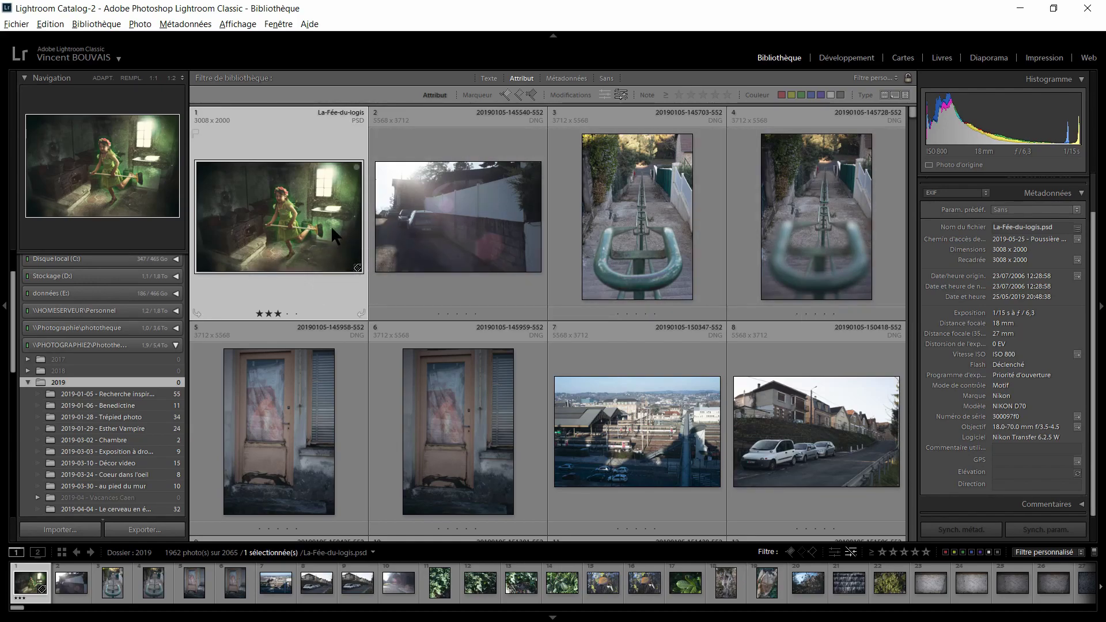
{"action": "mouse_move", "coordinate": [321, 226]}
{"action": "key", "text": "ctrl+3"}
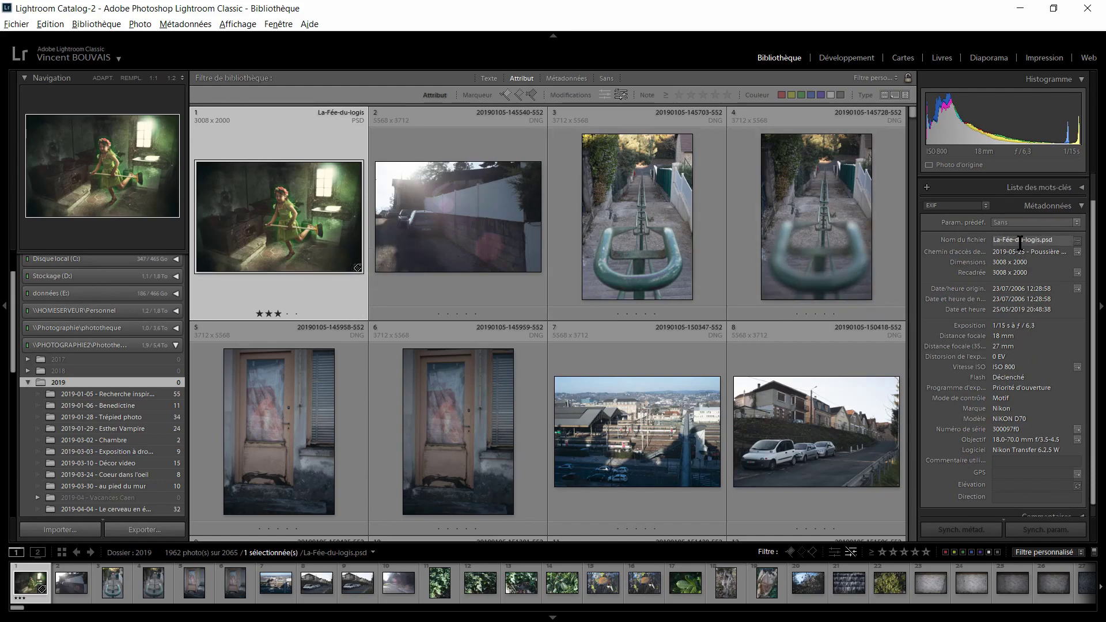
Inspect the keywords assigned to La-Fée-du-logis, and collapse the Mots-clés and Liste des mots-clés sections
{"action": "left_click", "coordinate": [1082, 188]}
{"action": "scroll", "coordinate": [1043, 272], "scroll_direction": "up", "scroll_amount": 1}
{"action": "left_click", "coordinate": [1063, 200]}
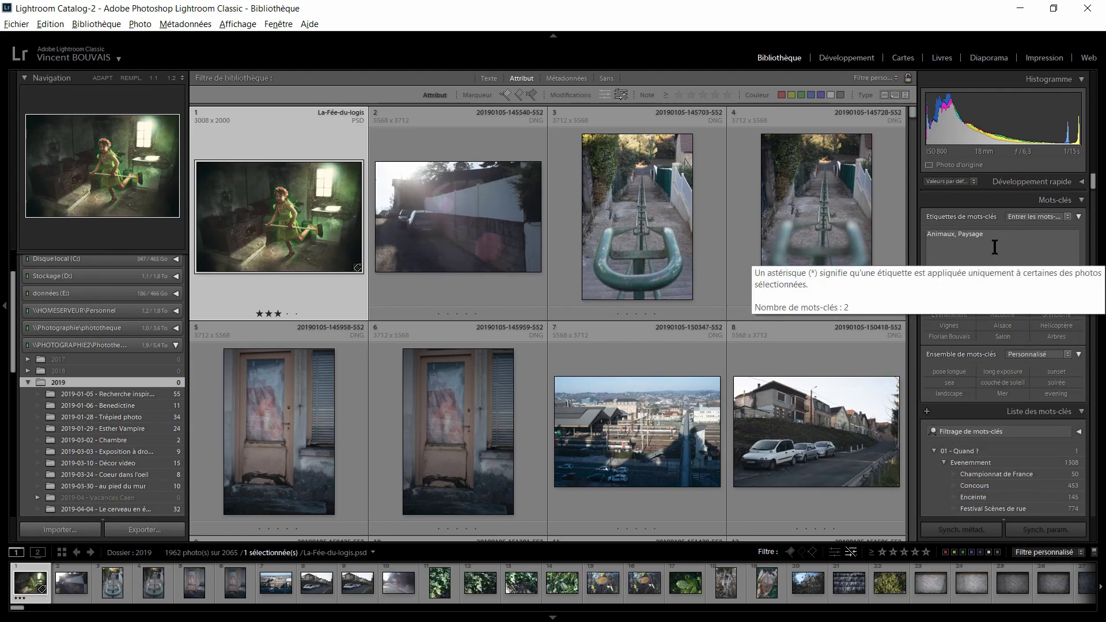
{"action": "left_click", "coordinate": [1065, 201]}
{"action": "left_click", "coordinate": [1069, 219]}
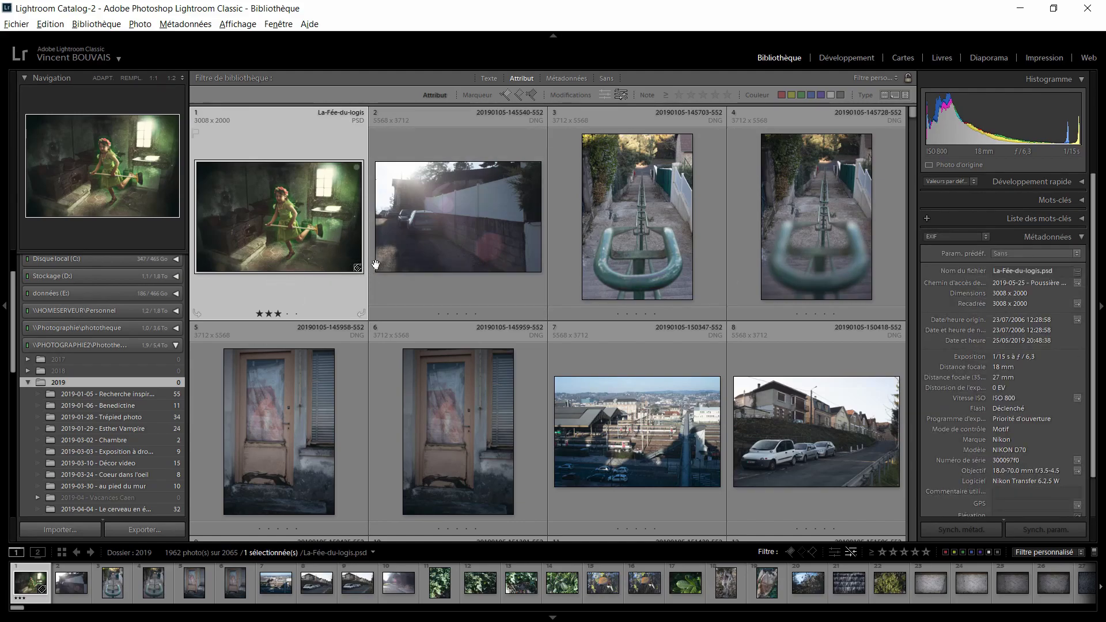
Clear the unedited-photos filter and search the 2019 photos by text for "Chambre" in any searchable field
{"action": "left_click", "coordinate": [620, 93]}
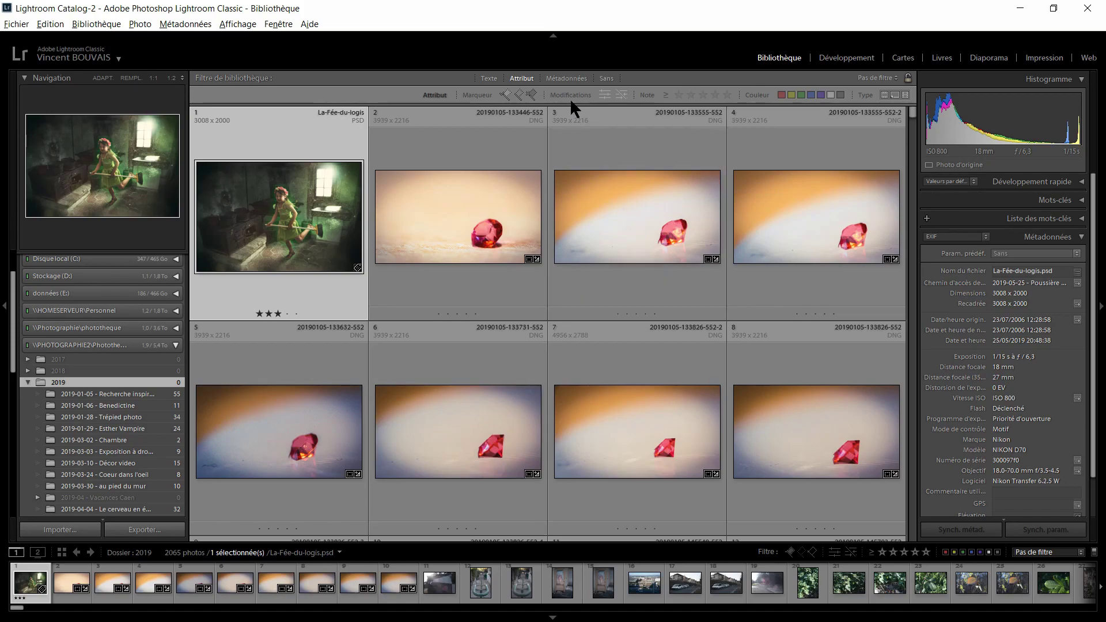
{"action": "left_click", "coordinate": [491, 78]}
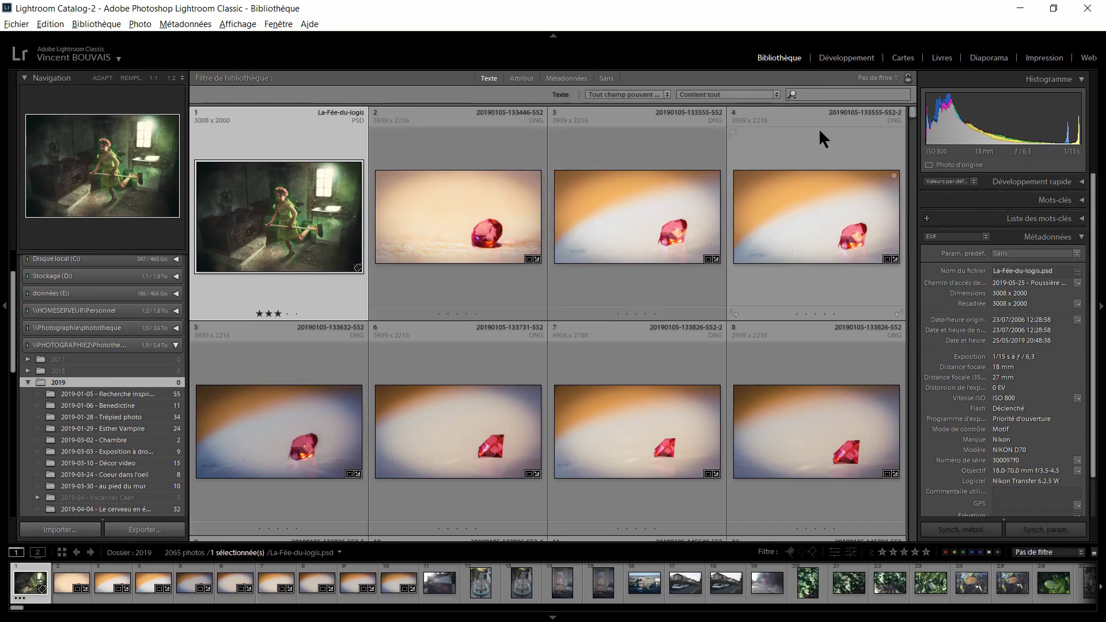
{"action": "left_click", "coordinate": [838, 94]}
{"action": "type", "text": "Ch"}
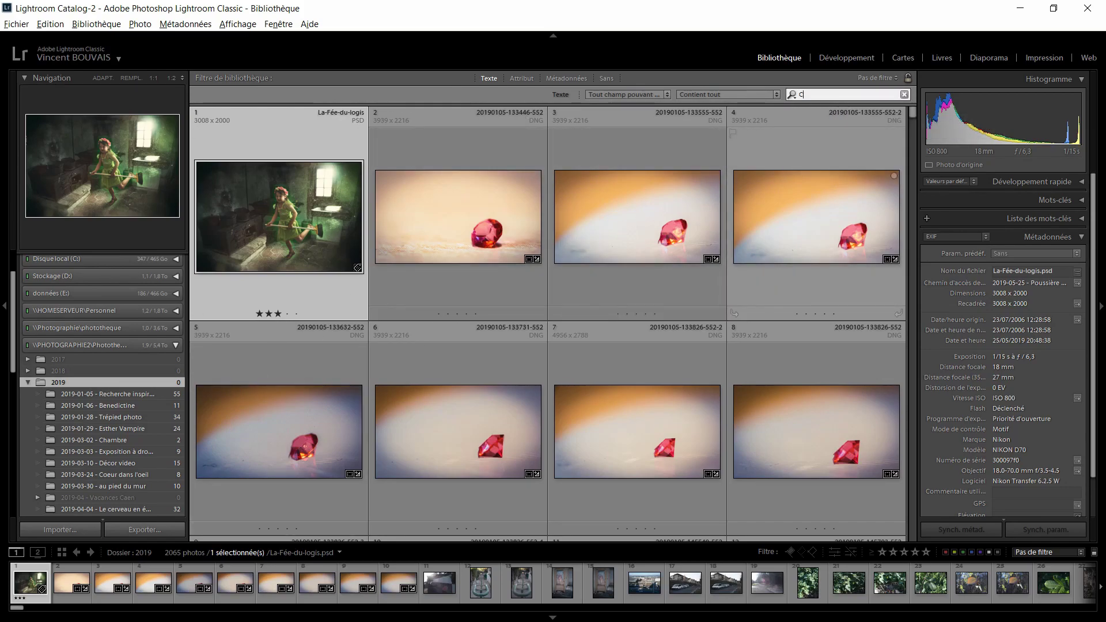
{"action": "type", "text": "ambre"}
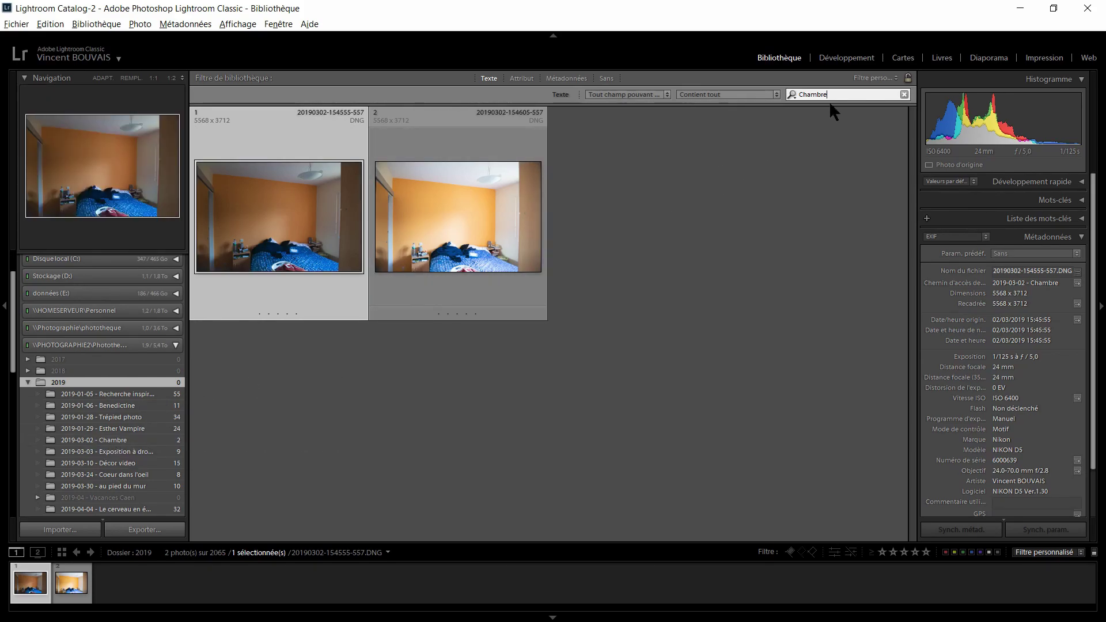
Replace the library text search term with "Animaux"
{"action": "key", "text": "BackSpace"}
{"action": "key", "text": "BackSpace"}
{"action": "key", "text": "BackSpace"}
{"action": "key", "text": "BackSpace"}
{"action": "key", "text": "BackSpace"}
{"action": "key", "text": "BackSpace"}
{"action": "key", "text": "BackSpace"}
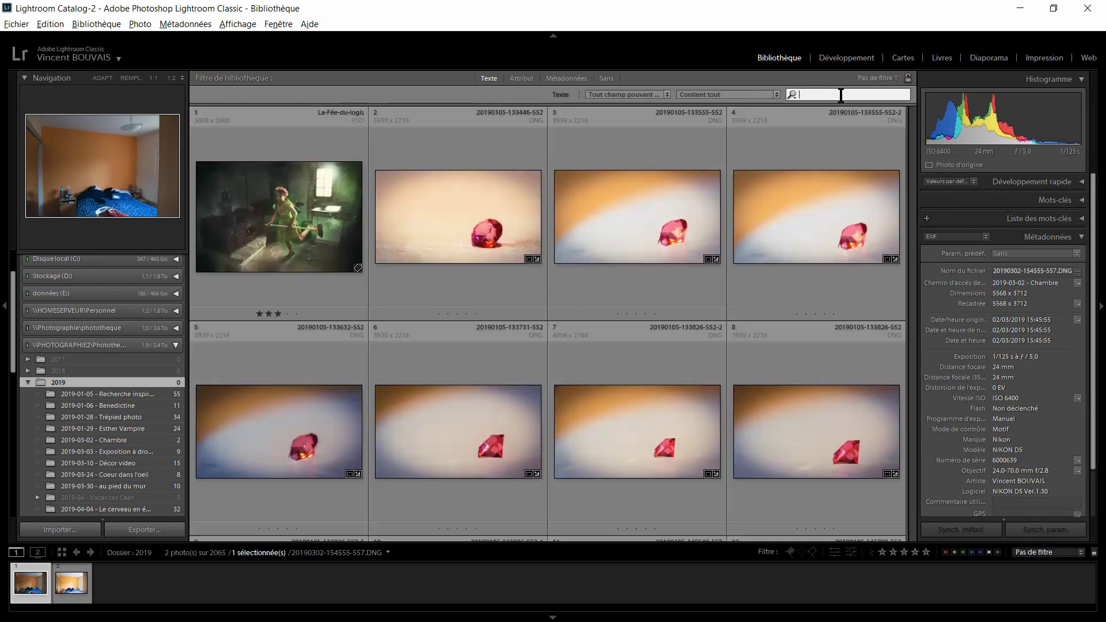
{"action": "type", "text": "Anim"}
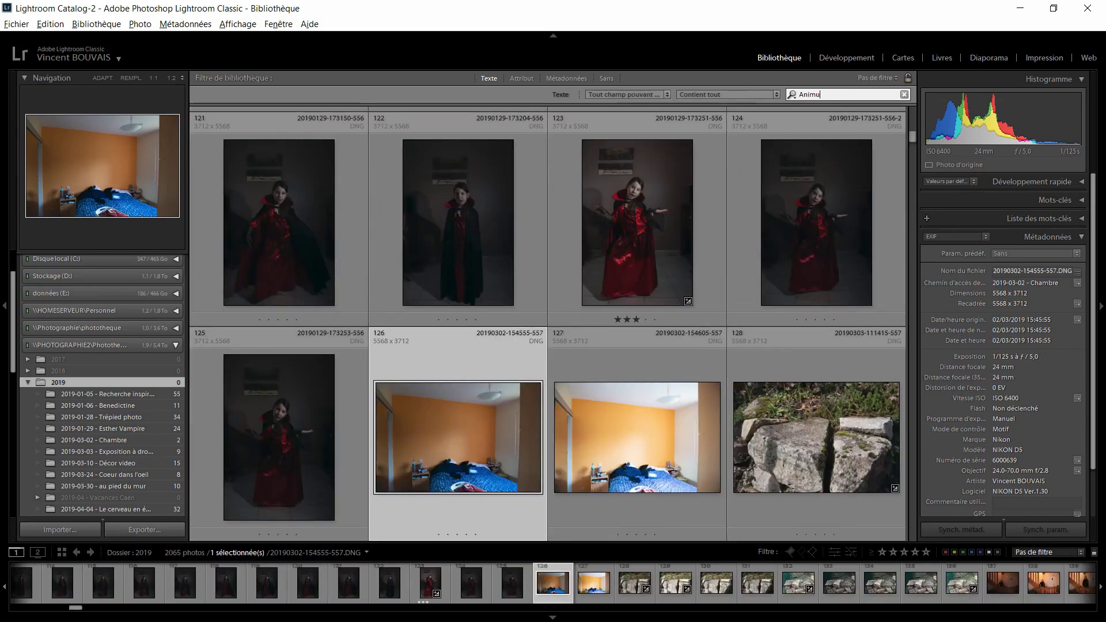
{"action": "type", "text": "aux"}
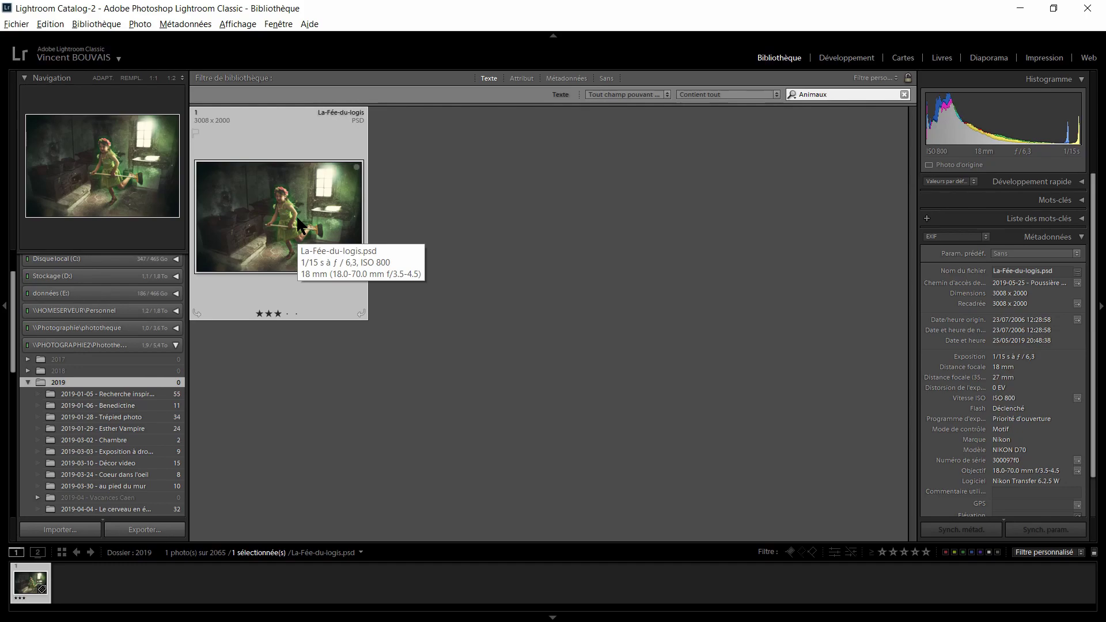
Review the text filter's searchable fields and matching rules without changing them, and clear the search term
{"action": "left_click", "coordinate": [659, 92]}
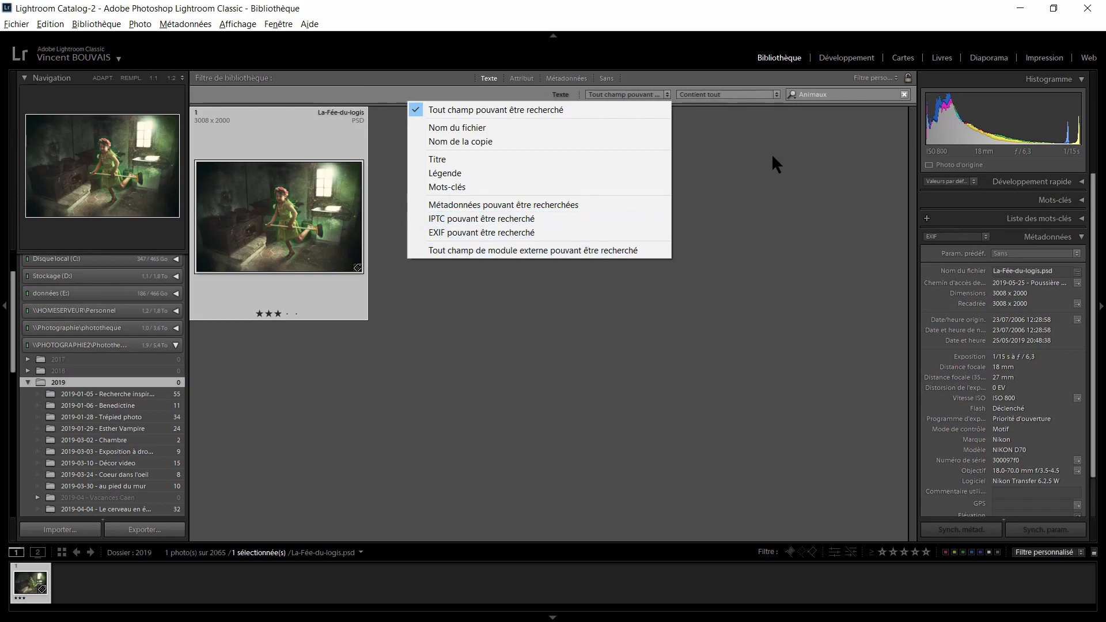
{"action": "left_click", "coordinate": [761, 132]}
{"action": "left_click", "coordinate": [763, 94]}
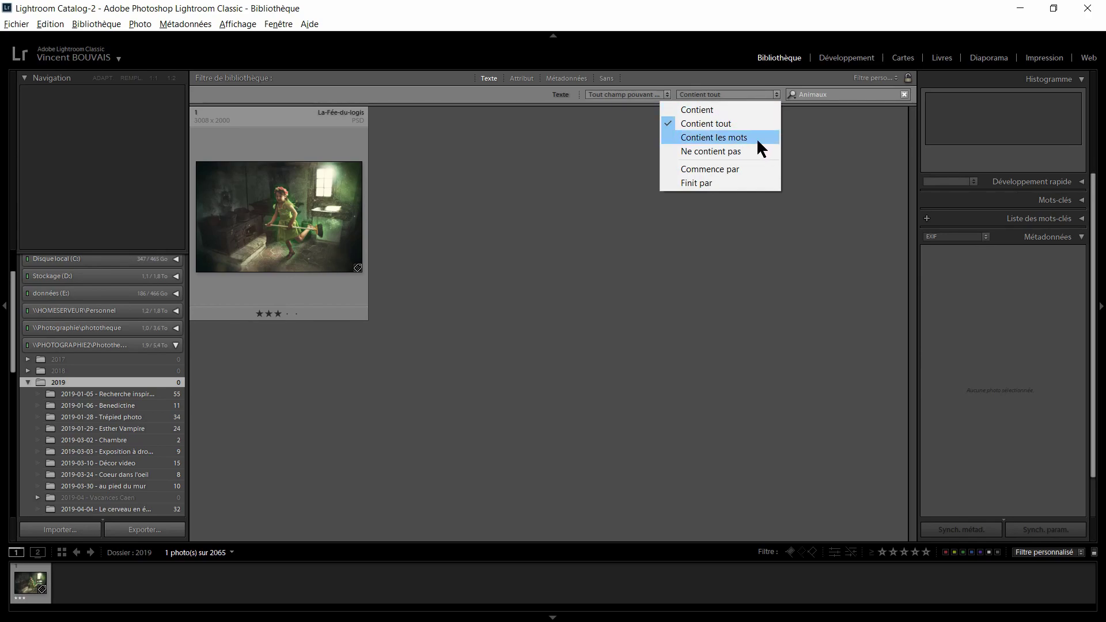
{"action": "left_click", "coordinate": [823, 144]}
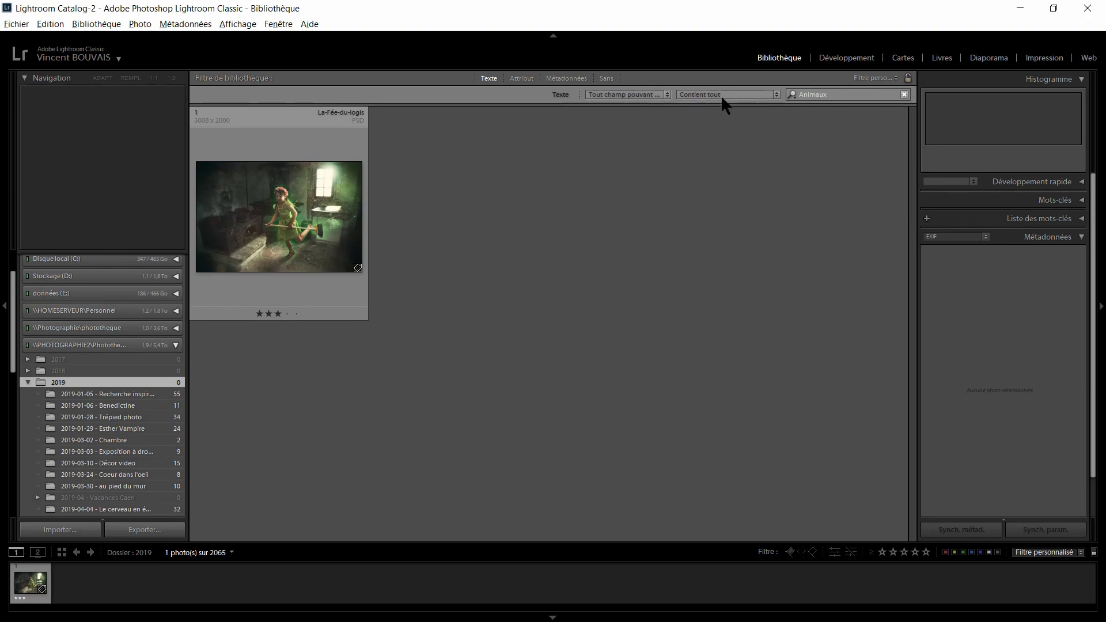
{"action": "left_click", "coordinate": [904, 96]}
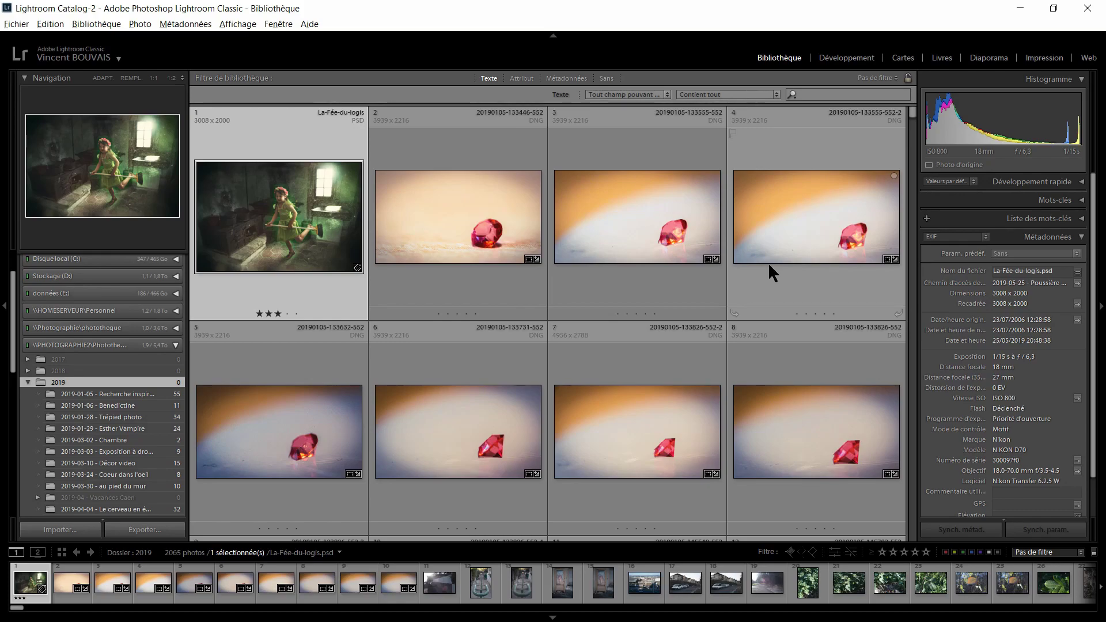
Filter the Dossiers list for "Compiègne", look through the matching folders, and clear the folder filter
{"action": "scroll", "coordinate": [78, 384], "scroll_direction": "up", "scroll_amount": 2}
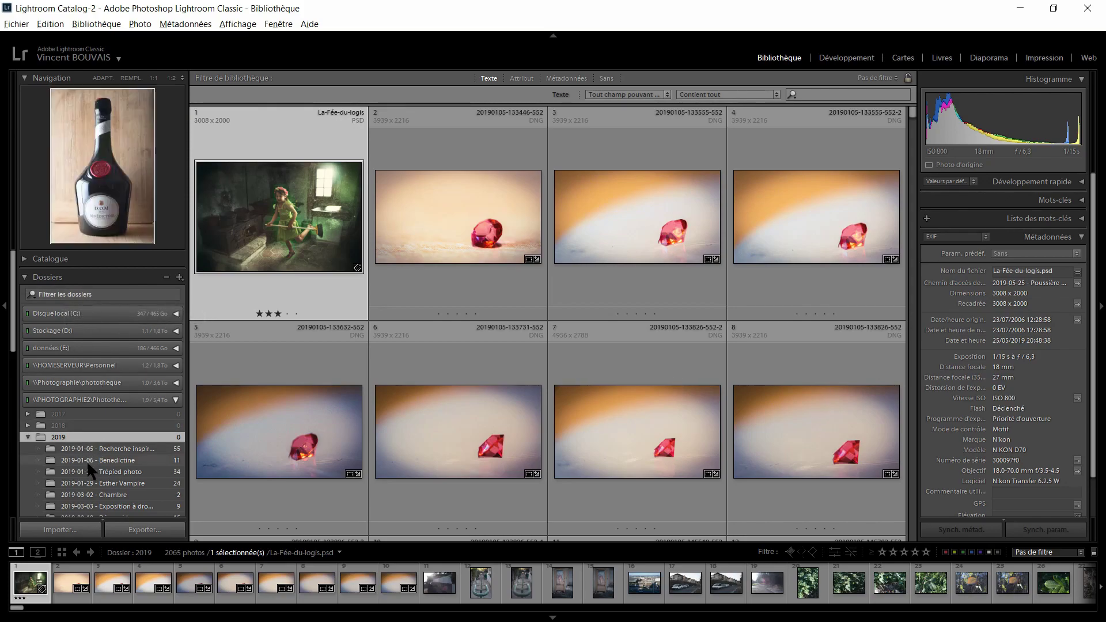
{"action": "left_click", "coordinate": [101, 293]}
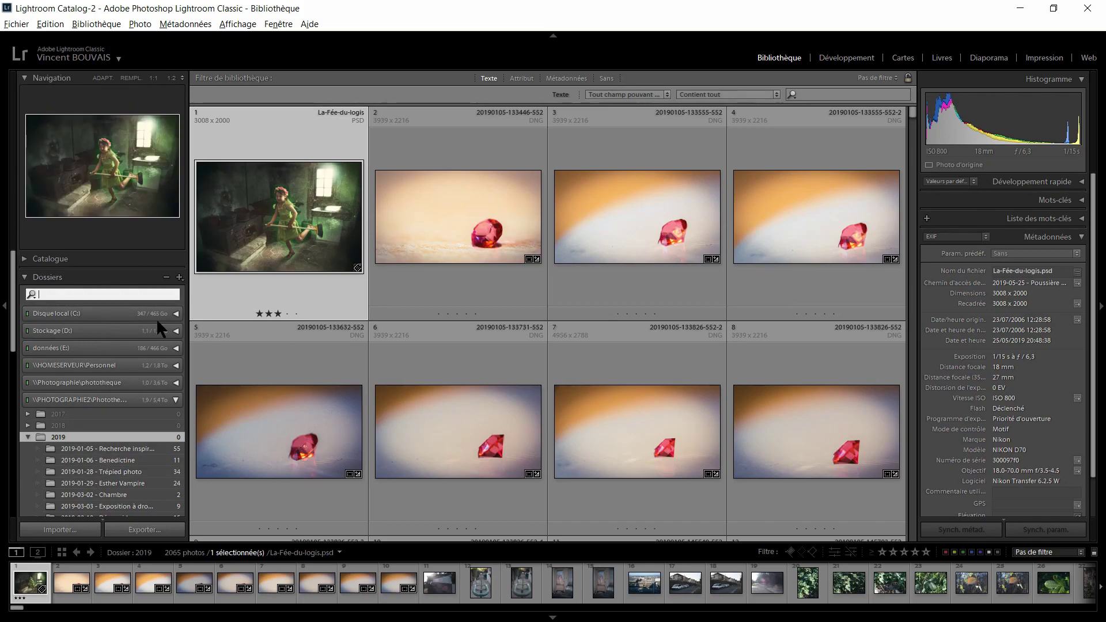
{"action": "type", "text": "Comp"}
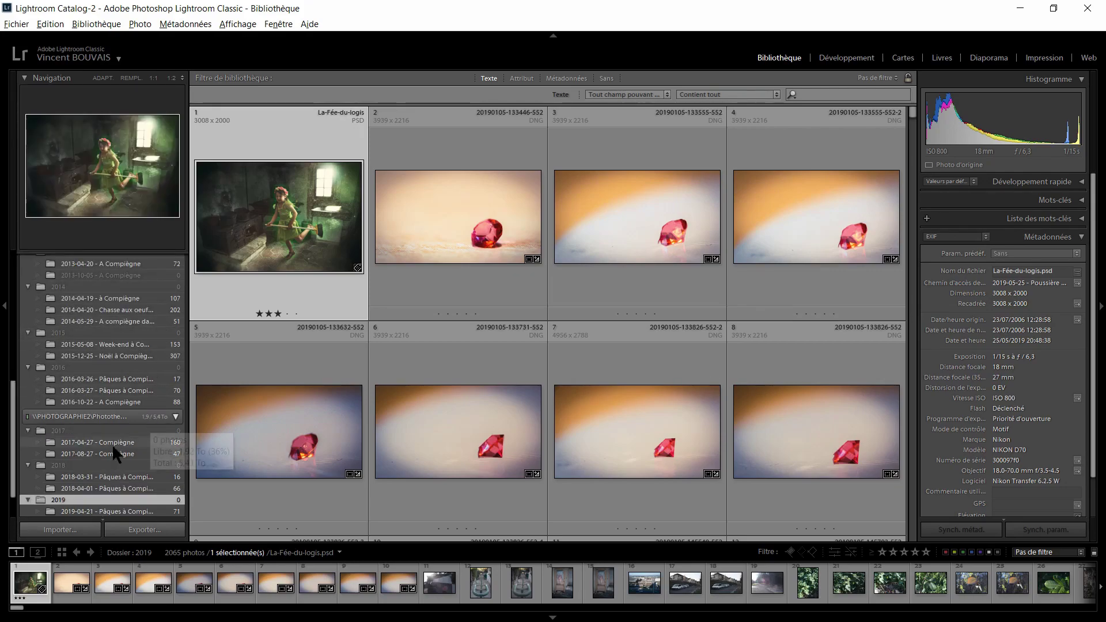
{"action": "scroll", "coordinate": [98, 354], "scroll_direction": "up", "scroll_amount": 10}
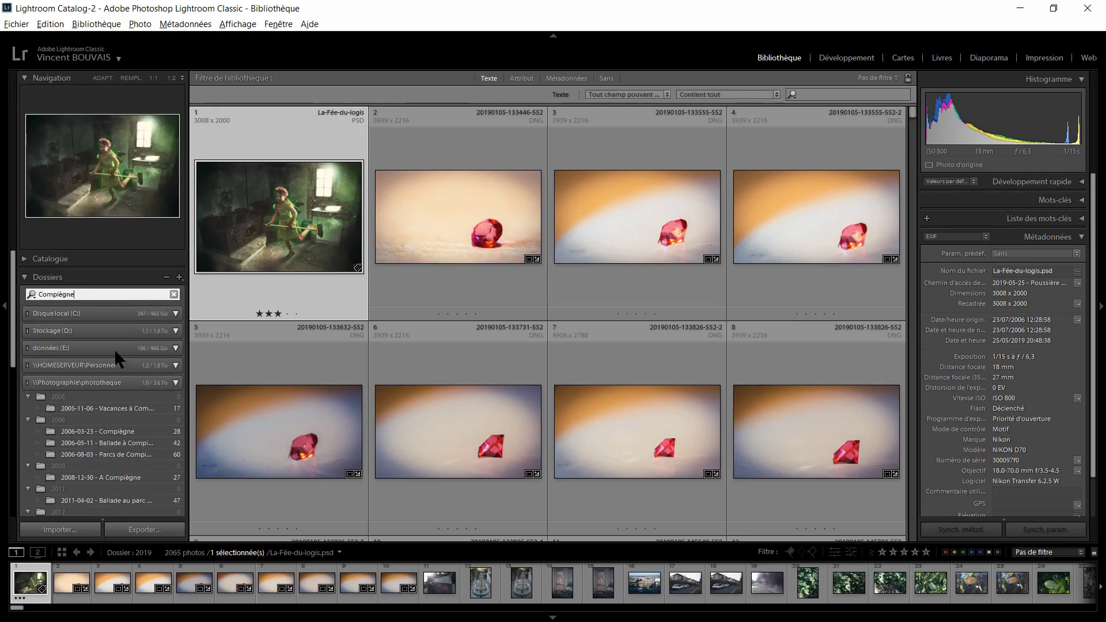
{"action": "scroll", "coordinate": [110, 329], "scroll_direction": "down", "scroll_amount": 3}
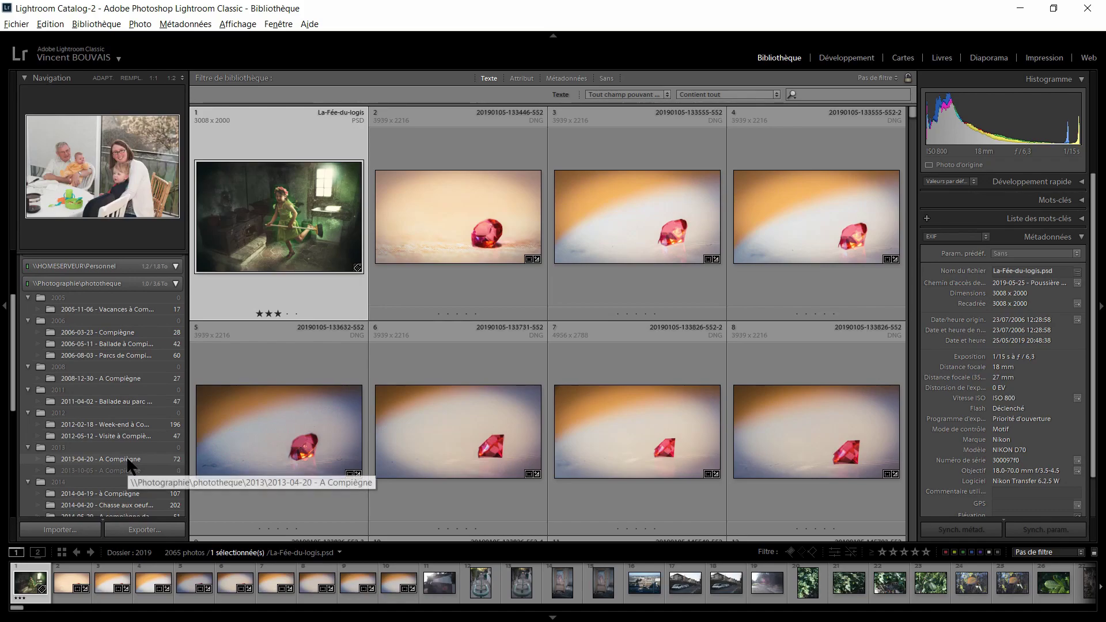
{"action": "scroll", "coordinate": [150, 385], "scroll_direction": "up", "scroll_amount": 3}
{"action": "left_click", "coordinate": [173, 294]}
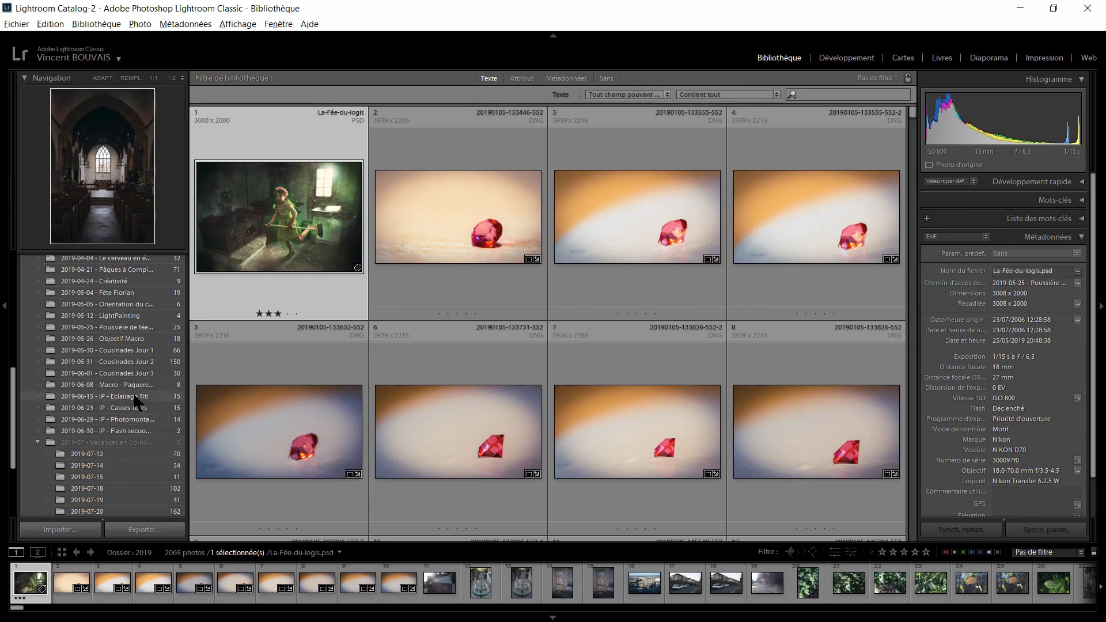
{"action": "scroll", "coordinate": [148, 389], "scroll_direction": "up", "scroll_amount": 3}
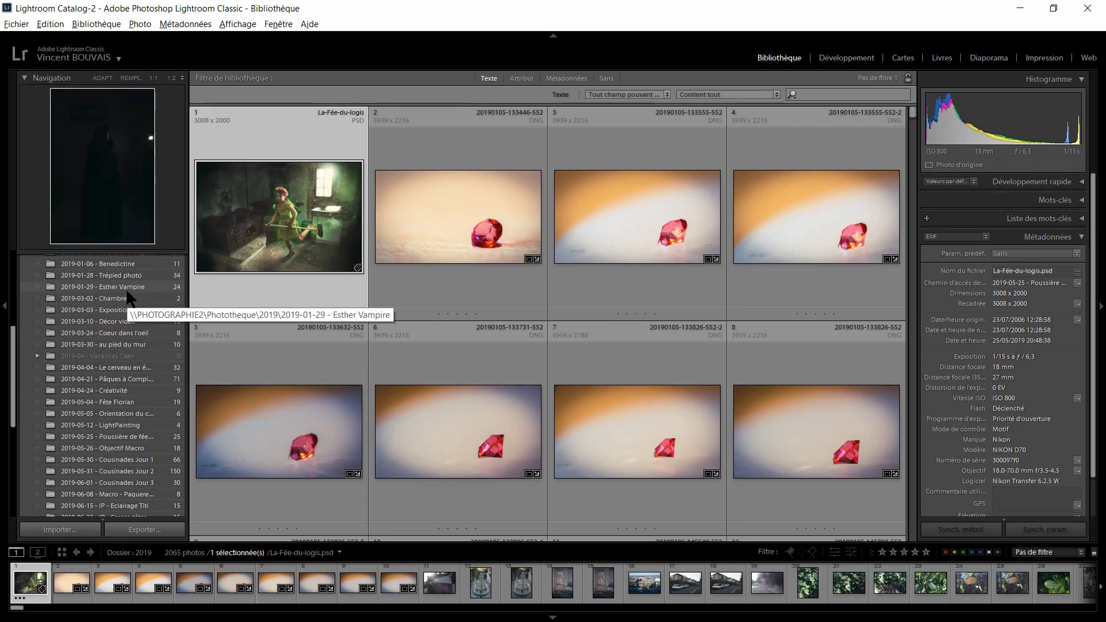
{"action": "scroll", "coordinate": [128, 333], "scroll_direction": "up", "scroll_amount": 5}
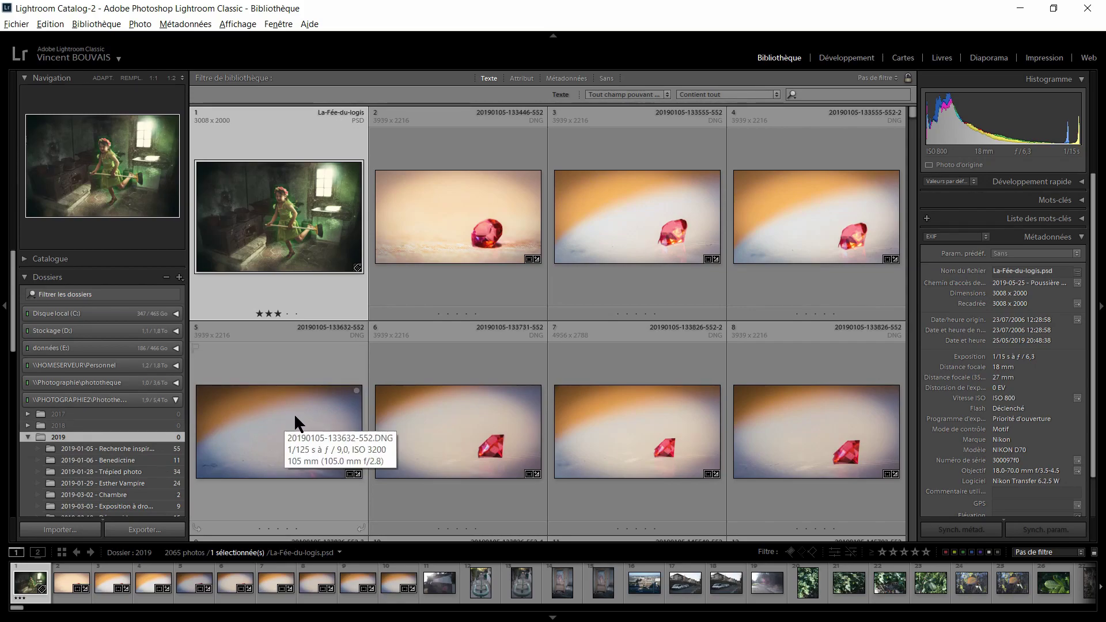
Look at the Catalogue entries, collapse them again, and filter the Dossiers list for "Crouest"
{"action": "left_click", "coordinate": [28, 259]}
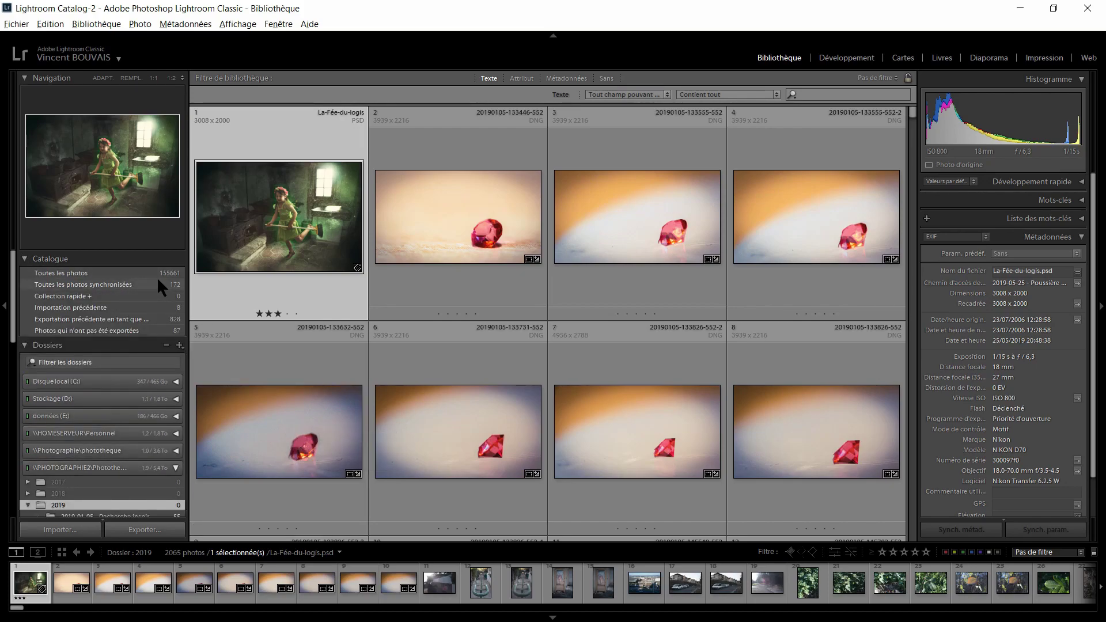
{"action": "left_click", "coordinate": [24, 259]}
{"action": "left_click", "coordinate": [116, 293]}
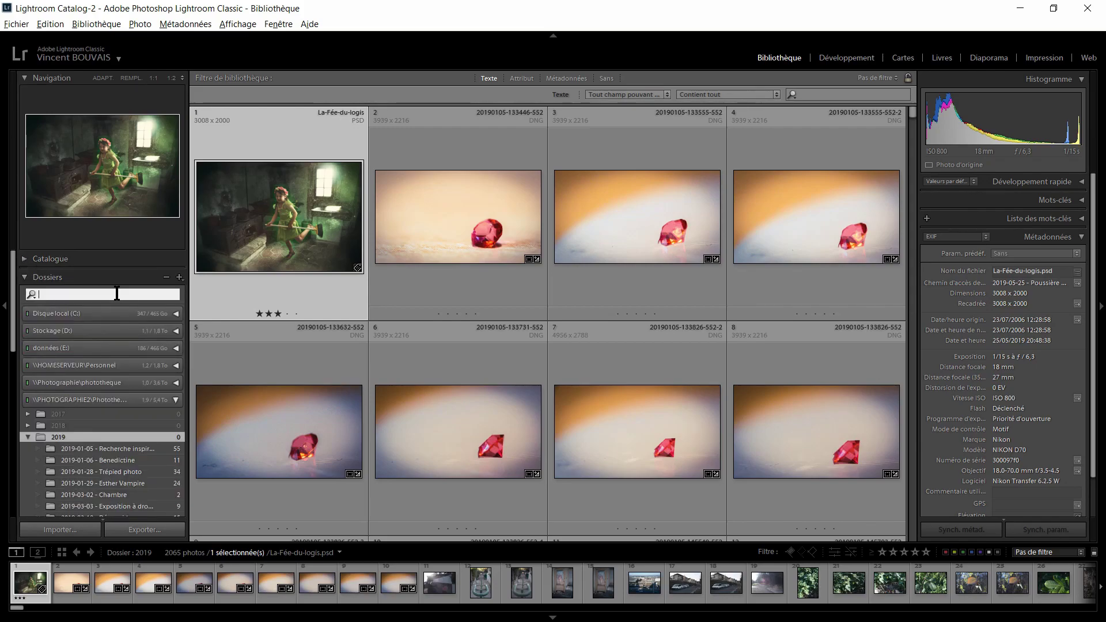
{"action": "type", "text": "crouest"}
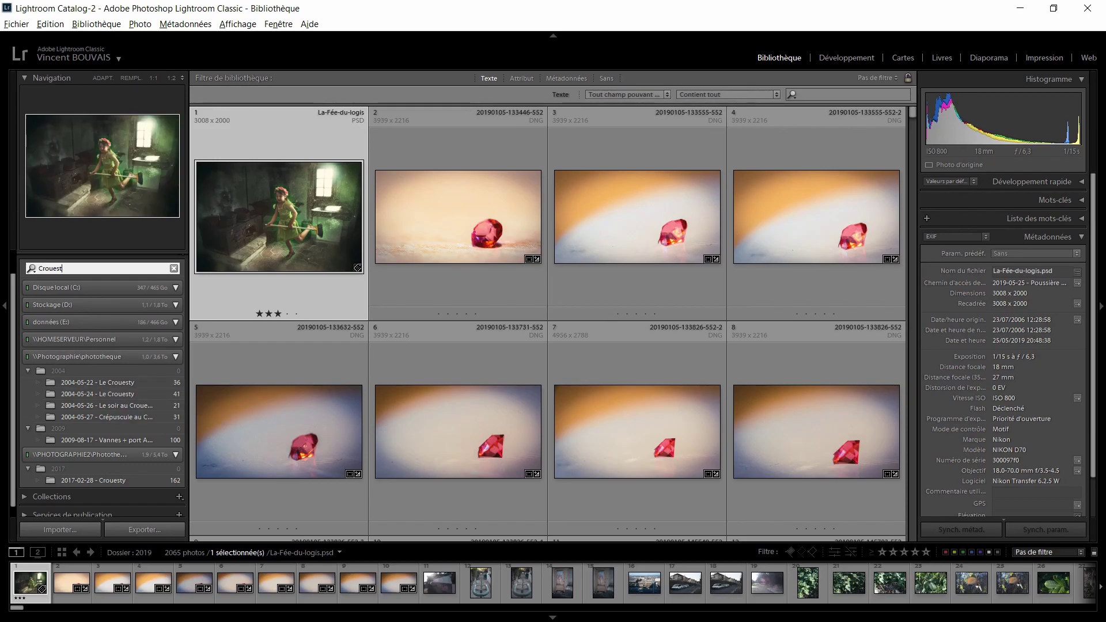
Show the file La-Fée-du-logis.psd in Windows Explorer, return to the library, and collapse the \\Photographie\phototheque volume in the folder list
{"action": "right_click", "coordinate": [273, 237]}
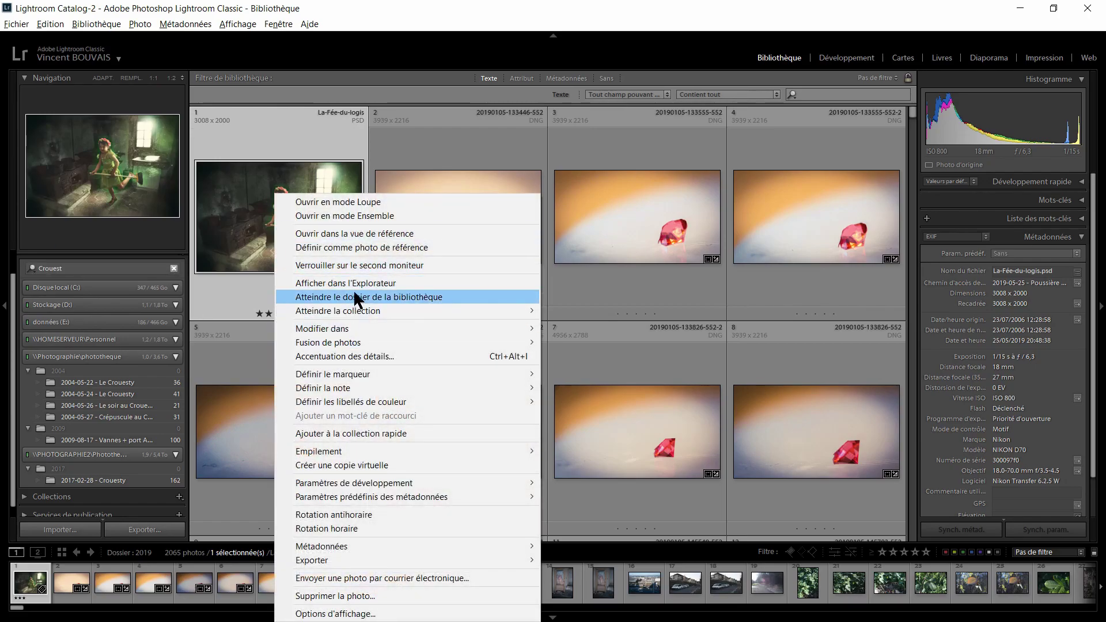
{"action": "left_click", "coordinate": [353, 283]}
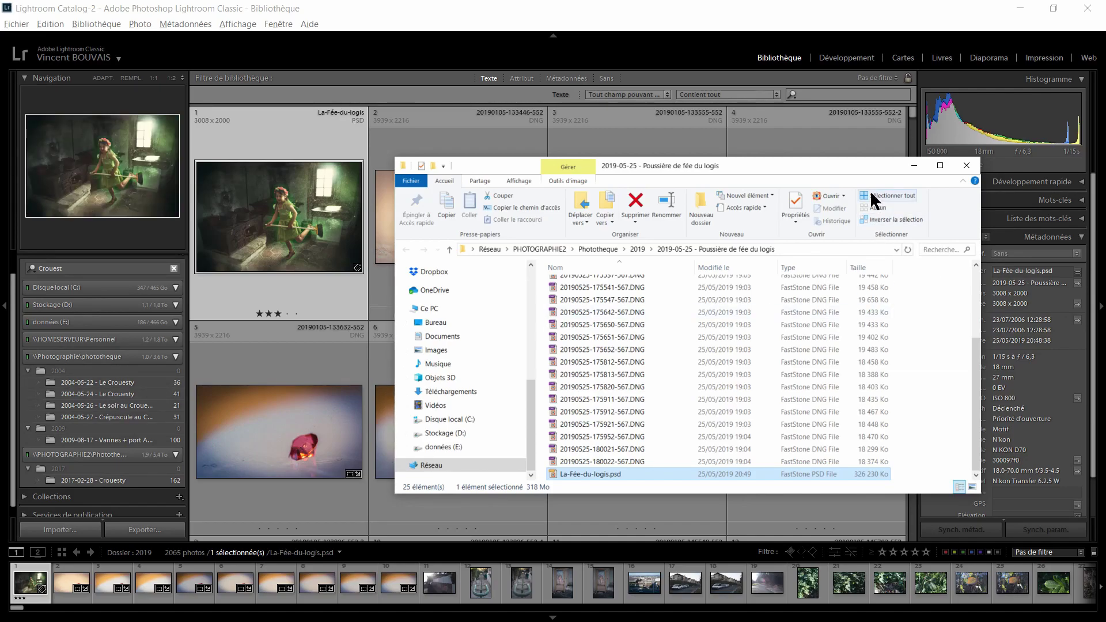
{"action": "left_click", "coordinate": [967, 167]}
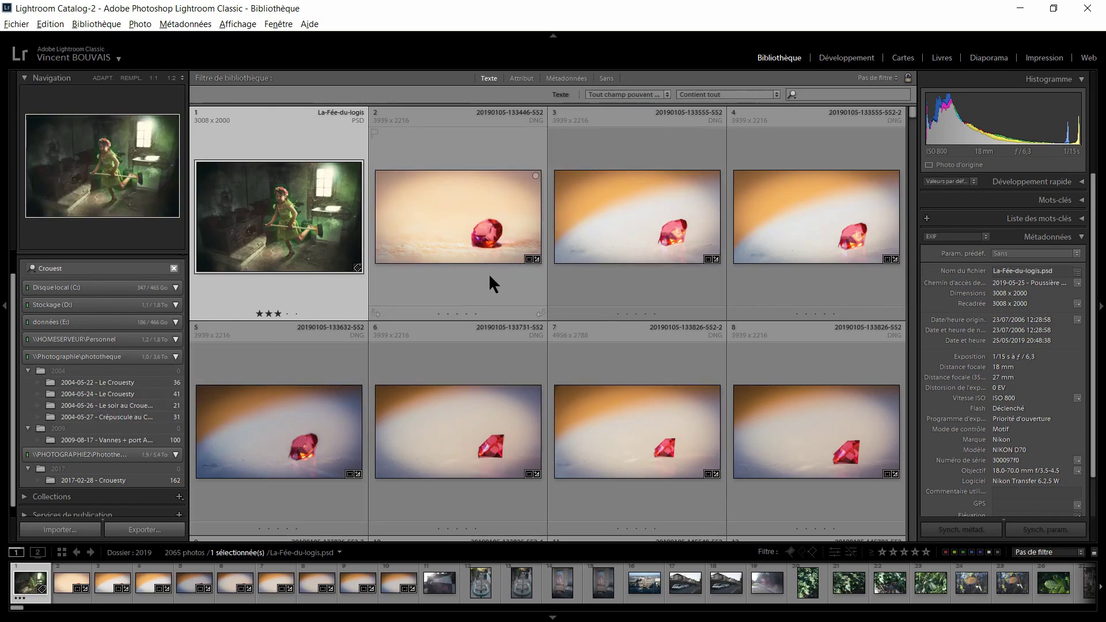
{"action": "left_click", "coordinate": [27, 372]}
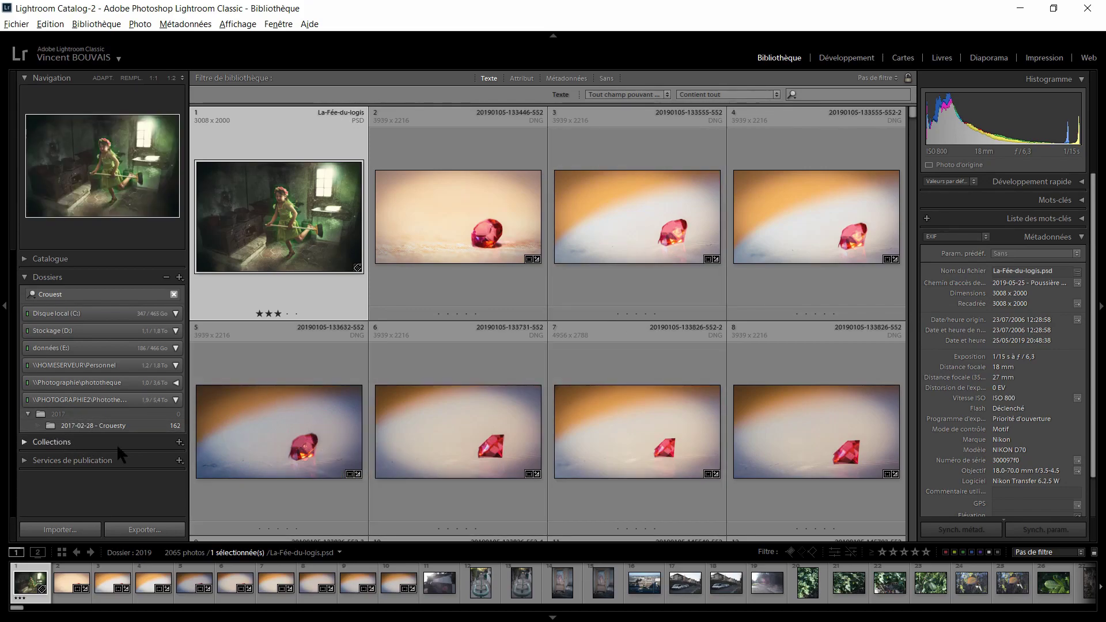
Select the red gem photos from thumbnail 2 through thumbnail 10 and assign them the keyword "diamand"
{"action": "left_click", "coordinate": [509, 260]}
{"action": "scroll", "coordinate": [607, 274], "scroll_direction": "down", "scroll_amount": 5}
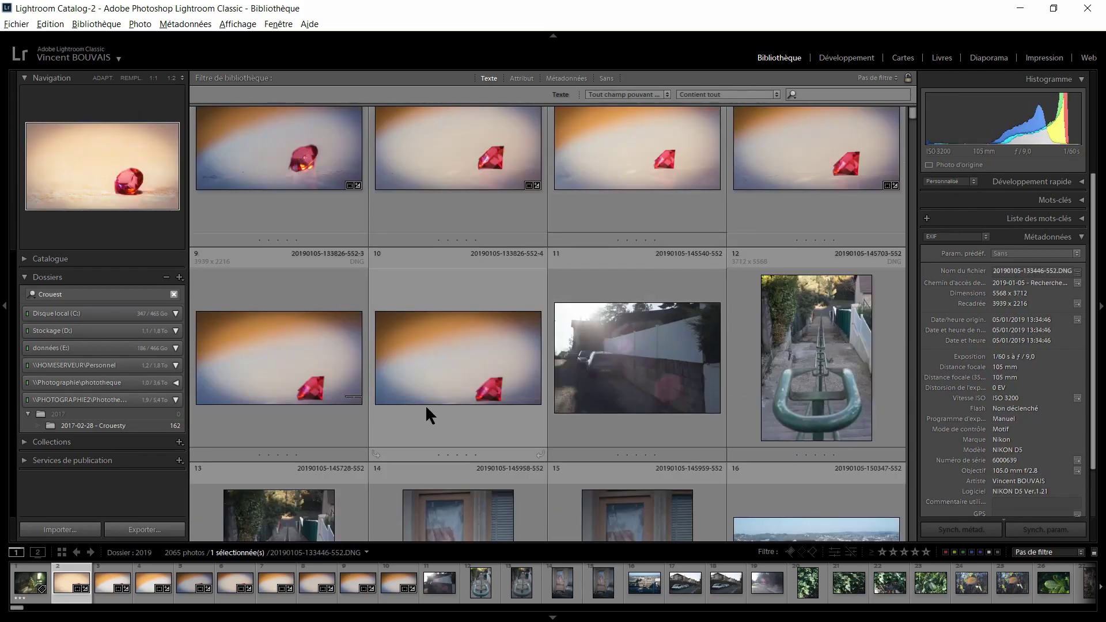
{"action": "left_click", "coordinate": [448, 362], "text": "shift"}
{"action": "scroll", "coordinate": [504, 350], "scroll_direction": "up", "scroll_amount": 5}
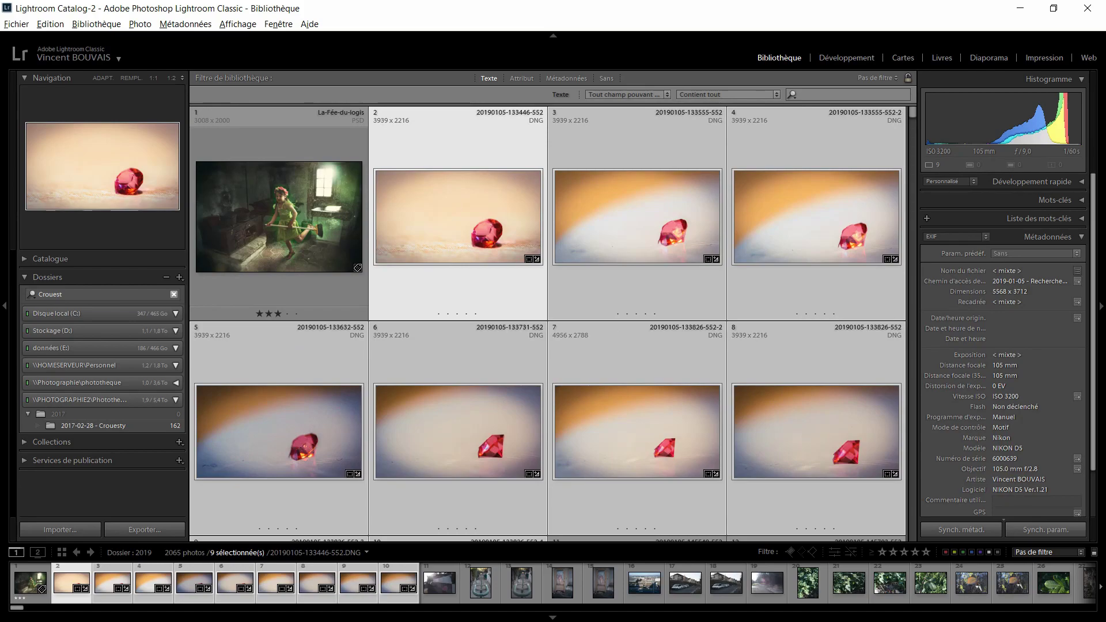
{"action": "left_click", "coordinate": [1066, 205]}
{"action": "left_click", "coordinate": [989, 249]}
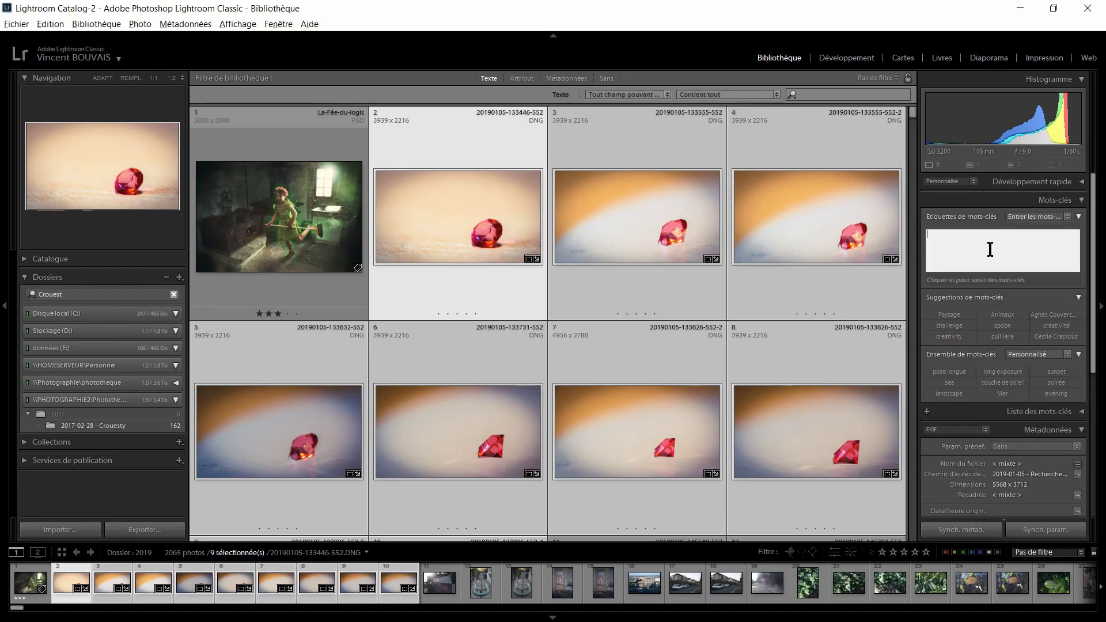
{"action": "type", "text": "diamand"}
{"action": "key", "text": "Return"}
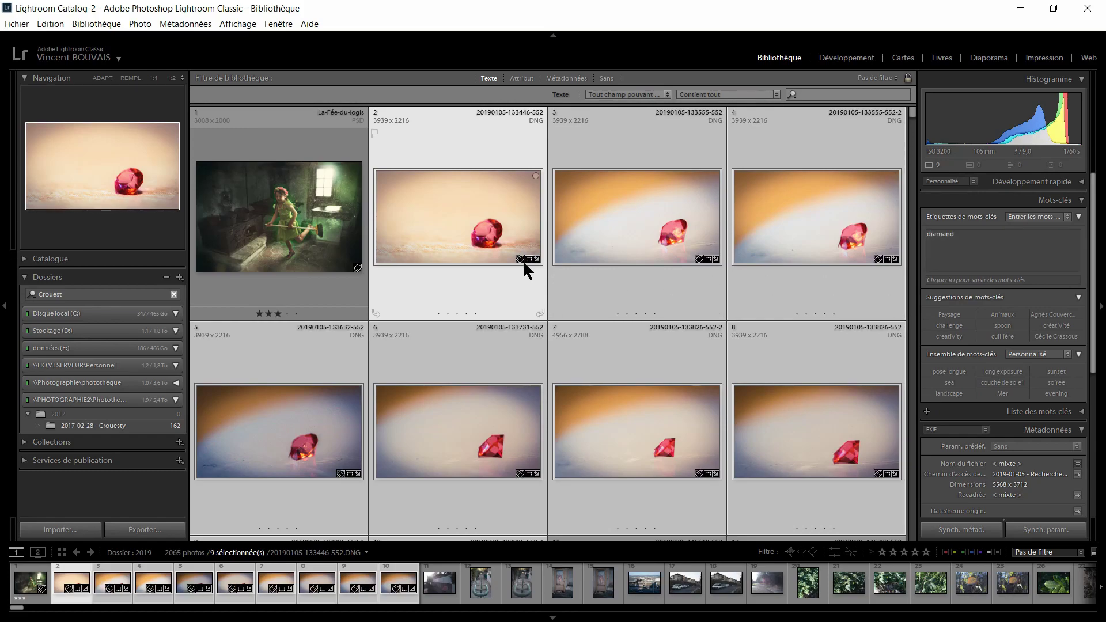
Filter the keyword list for "diam" and display the photos tagged with the keyword "diamand"
{"action": "scroll", "coordinate": [1014, 332], "scroll_direction": "down", "scroll_amount": 3}
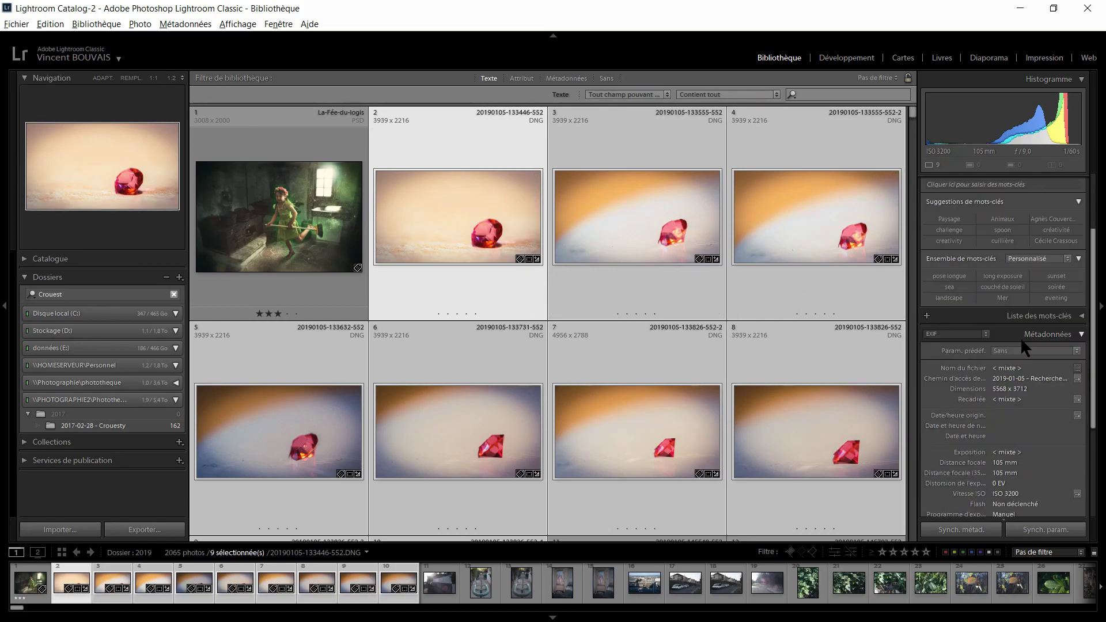
{"action": "left_click", "coordinate": [1081, 335]}
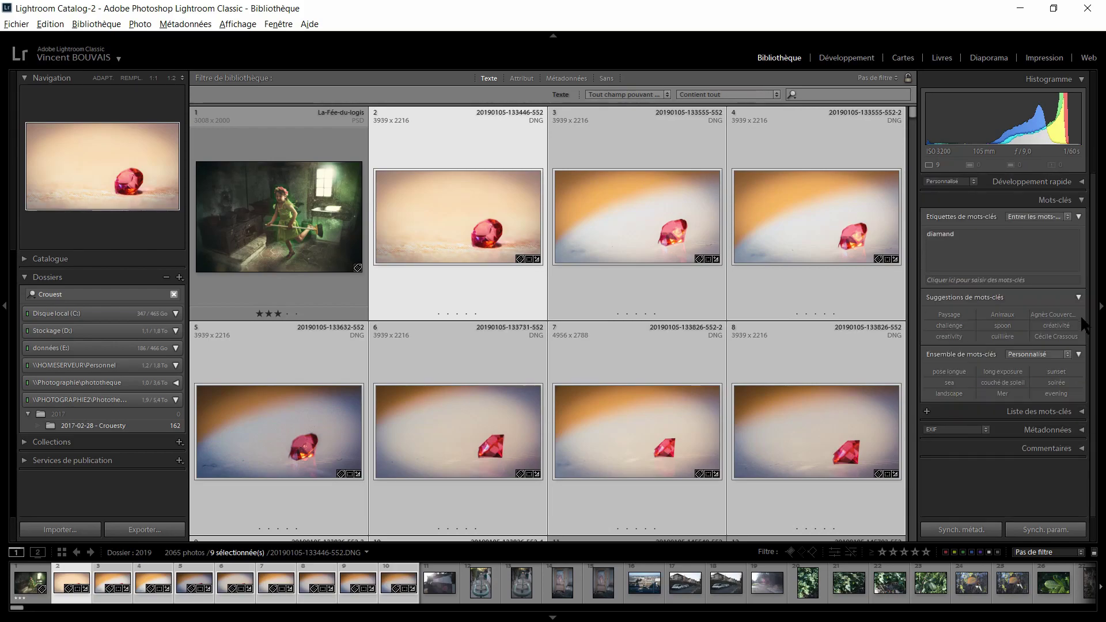
{"action": "left_click", "coordinate": [1077, 413]}
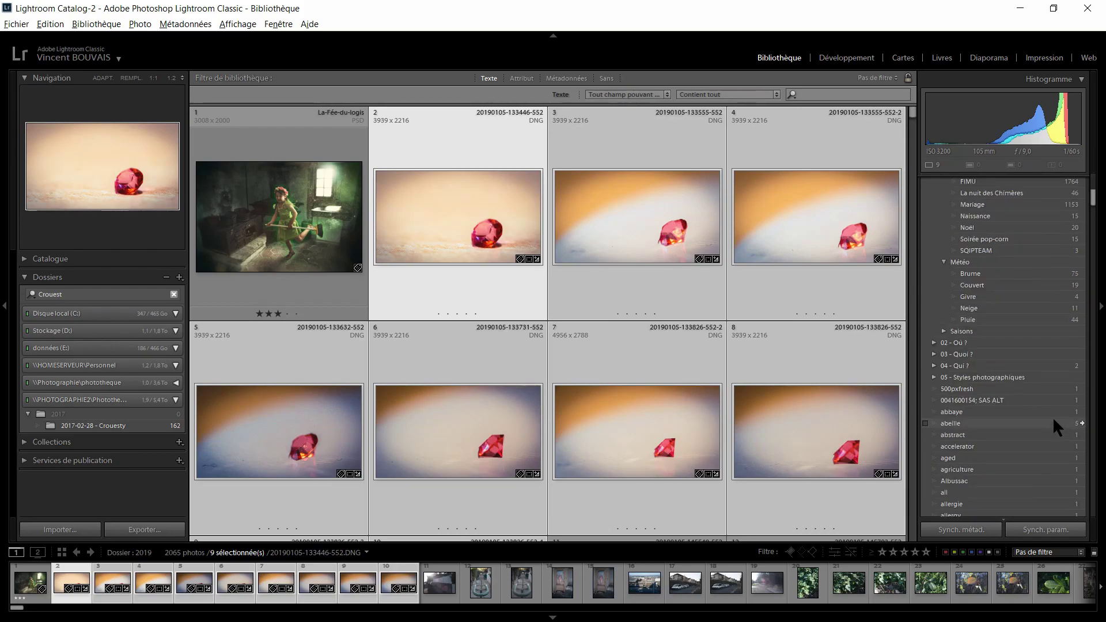
{"action": "left_click", "coordinate": [975, 325]}
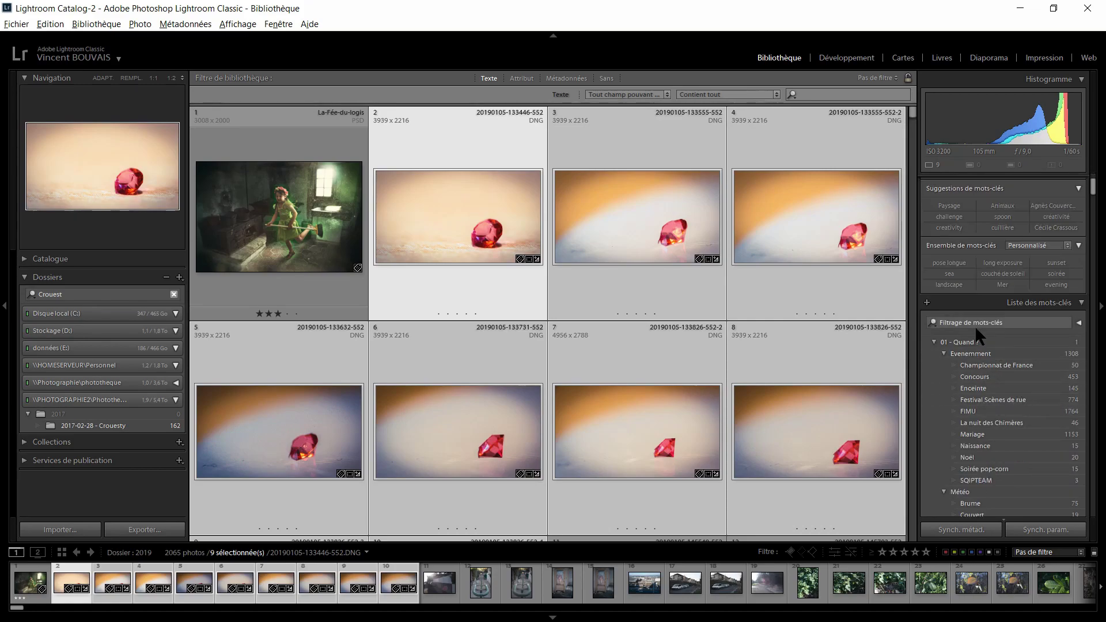
{"action": "type", "text": "diam"}
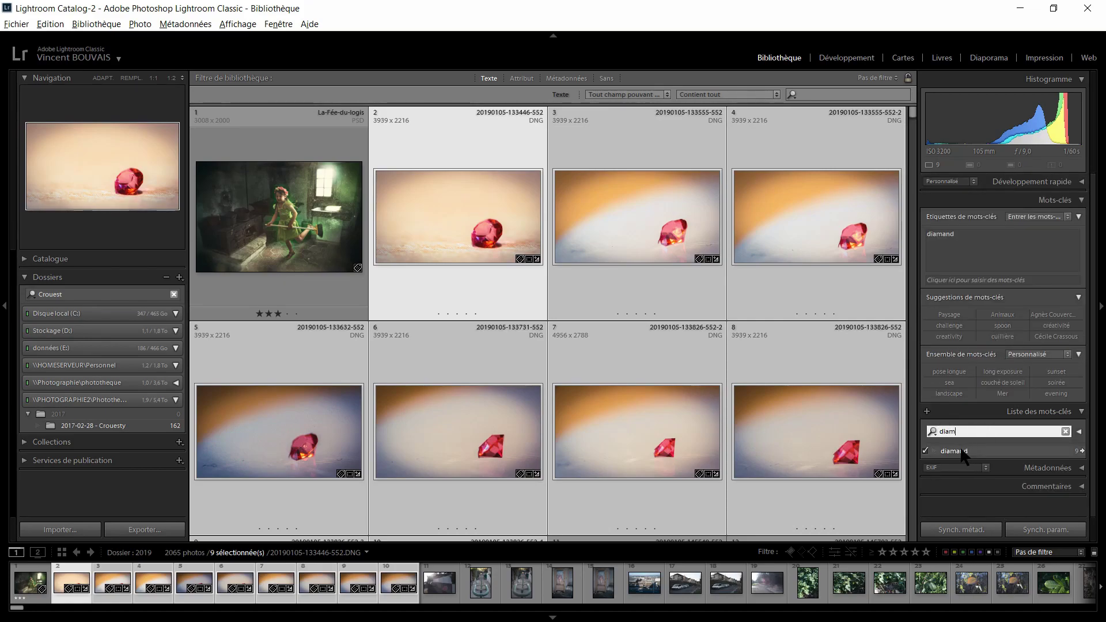
{"action": "left_click", "coordinate": [1081, 451]}
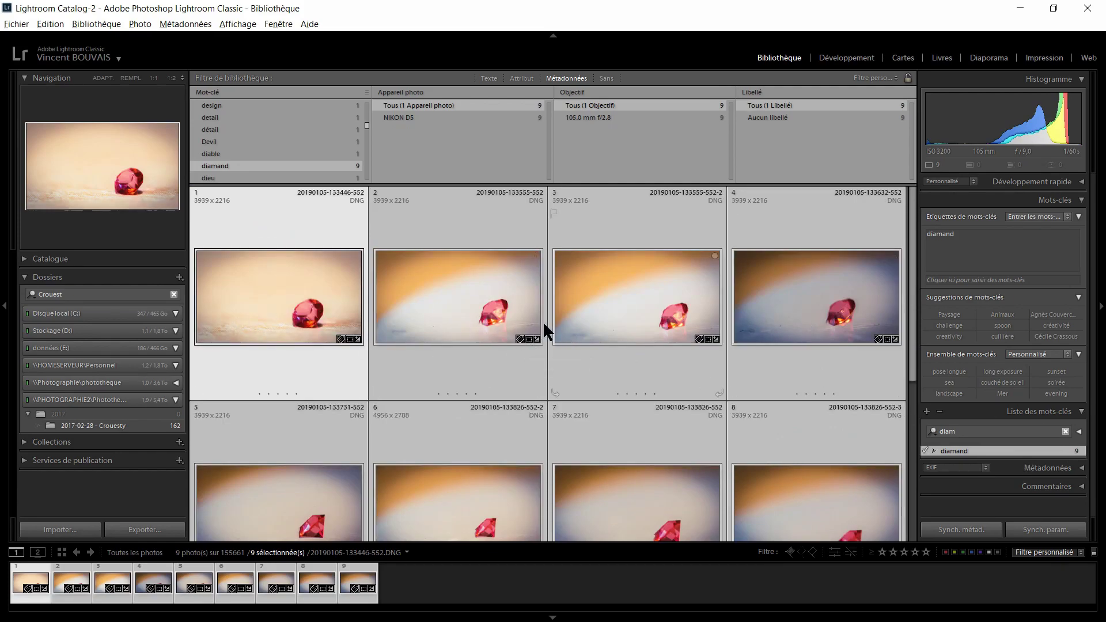
{"action": "scroll", "coordinate": [553, 316], "scroll_direction": "down", "scroll_amount": 2}
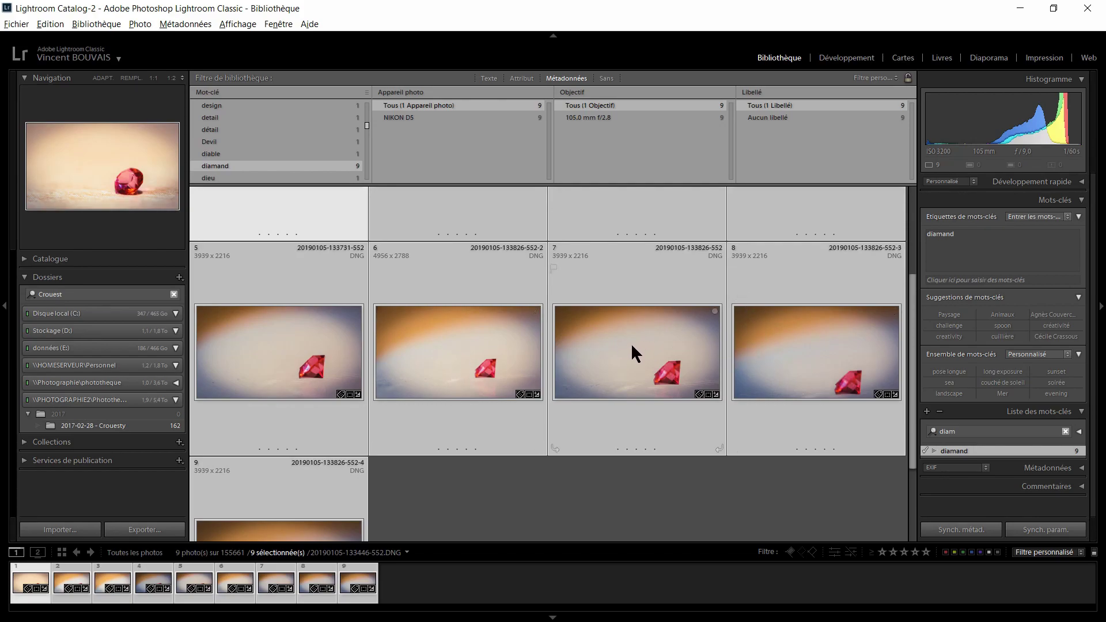
Return to the 2019 folder and add the keyword "rouge" to the selected gem photos
{"action": "left_click", "coordinate": [1008, 245]}
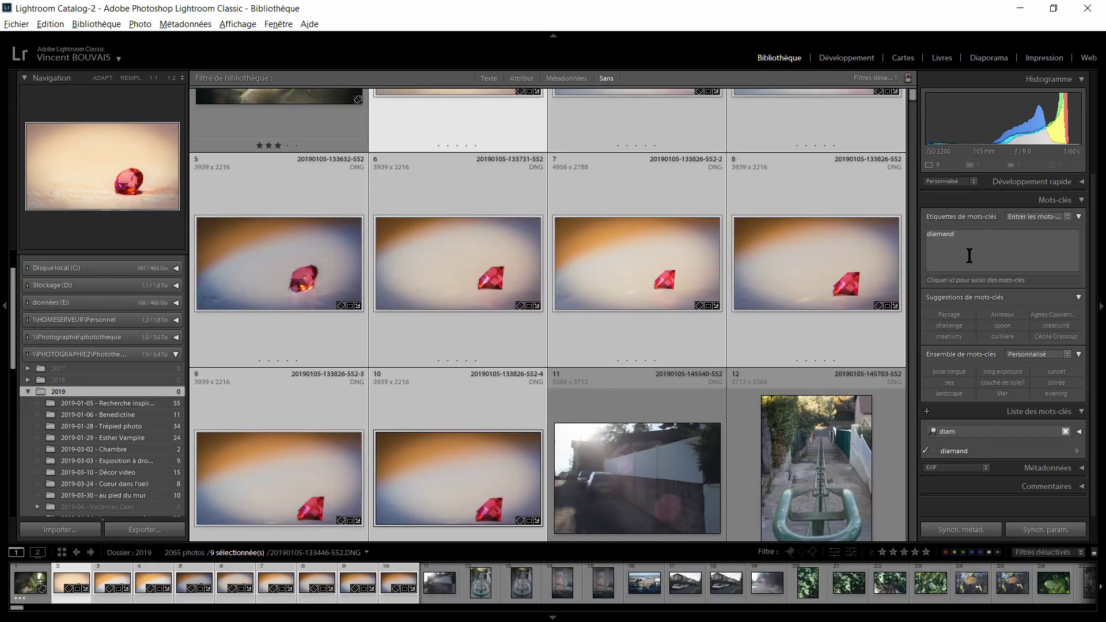
{"action": "left_click", "coordinate": [969, 256]}
{"action": "type", "text": ", rouge"}
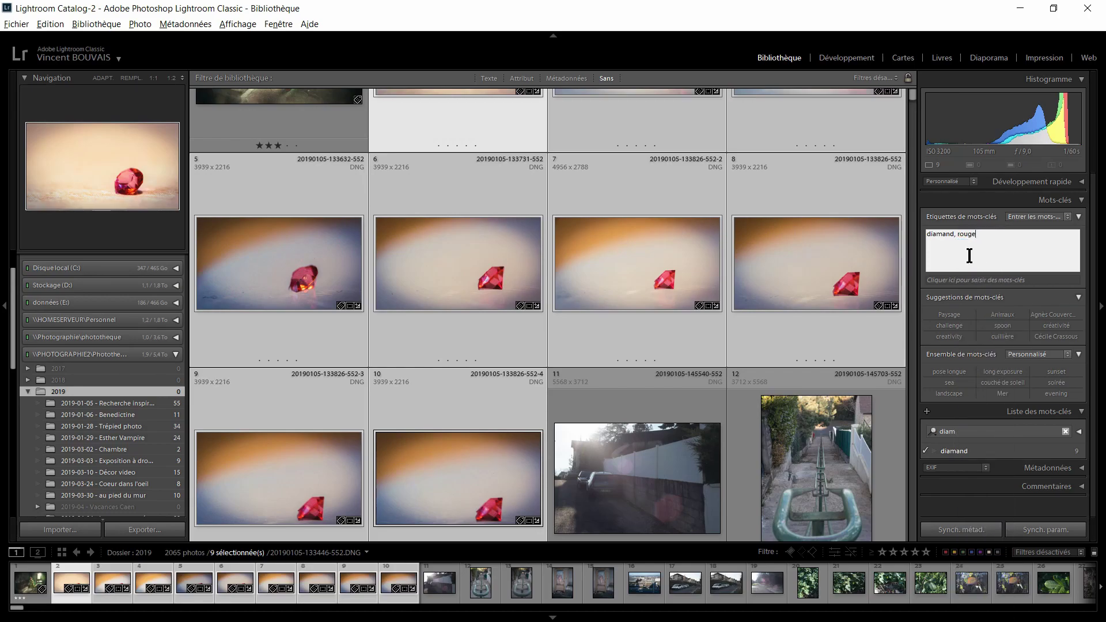
{"action": "key", "text": "Return"}
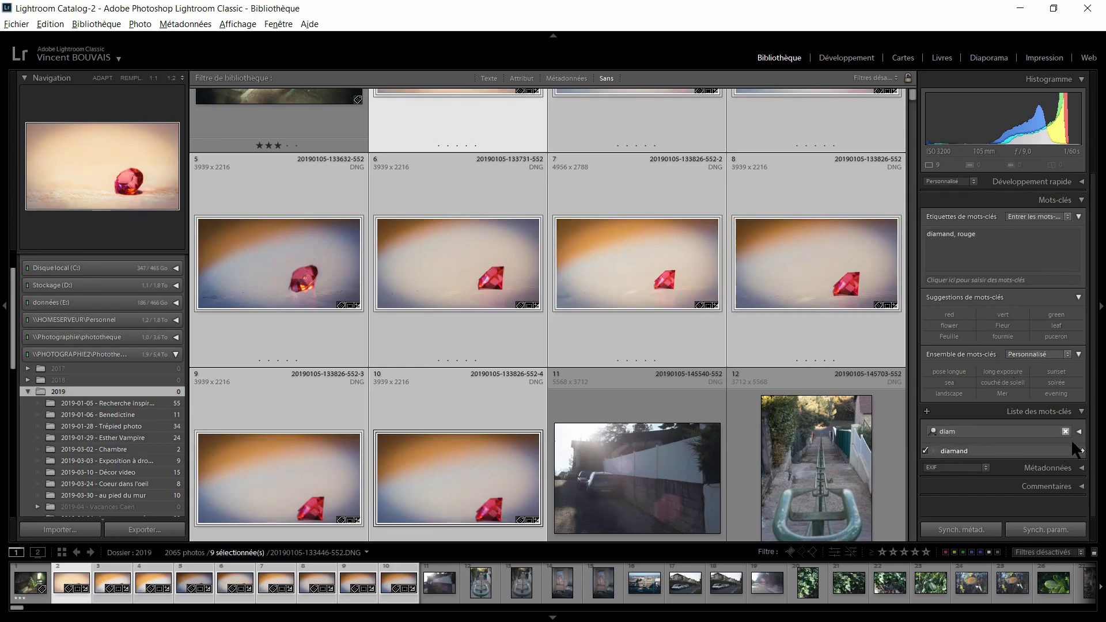
Filter the keyword list for "rouge", display the photos tagged with that exact keyword, and look through them
{"action": "left_click", "coordinate": [983, 432]}
{"action": "type", "text": "rouge"}
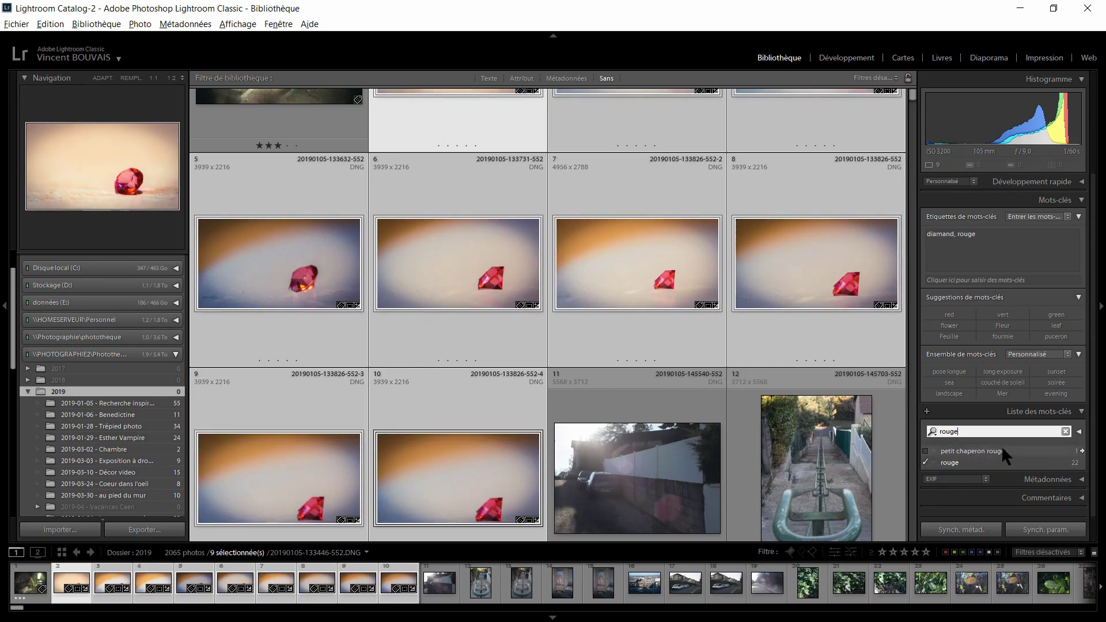
{"action": "left_click", "coordinate": [1082, 462]}
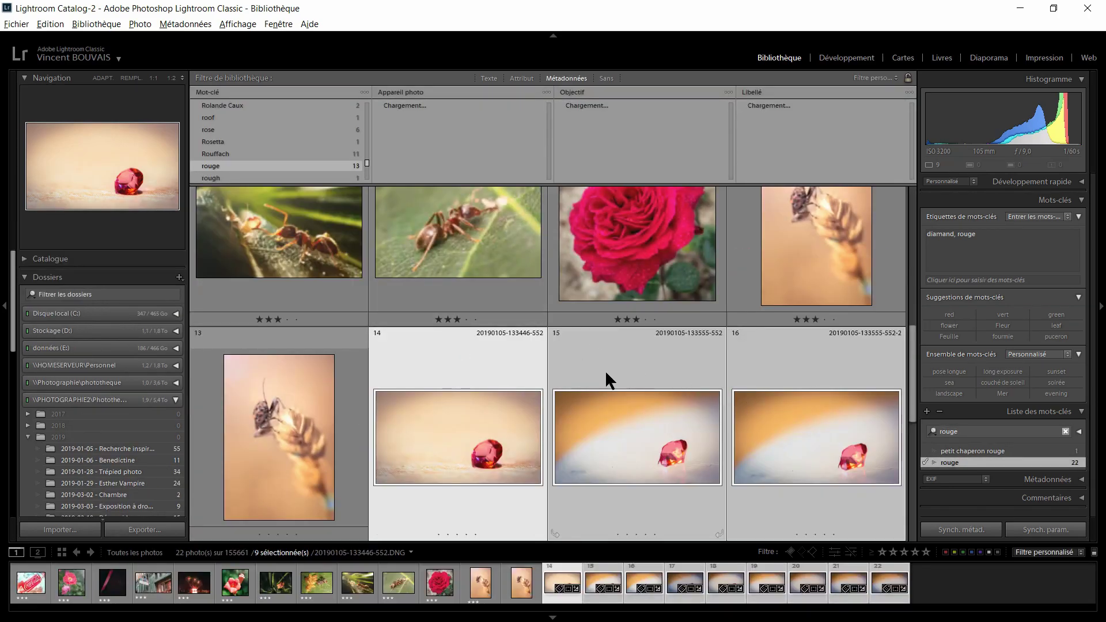
{"action": "scroll", "coordinate": [282, 340], "scroll_direction": "up", "scroll_amount": 2}
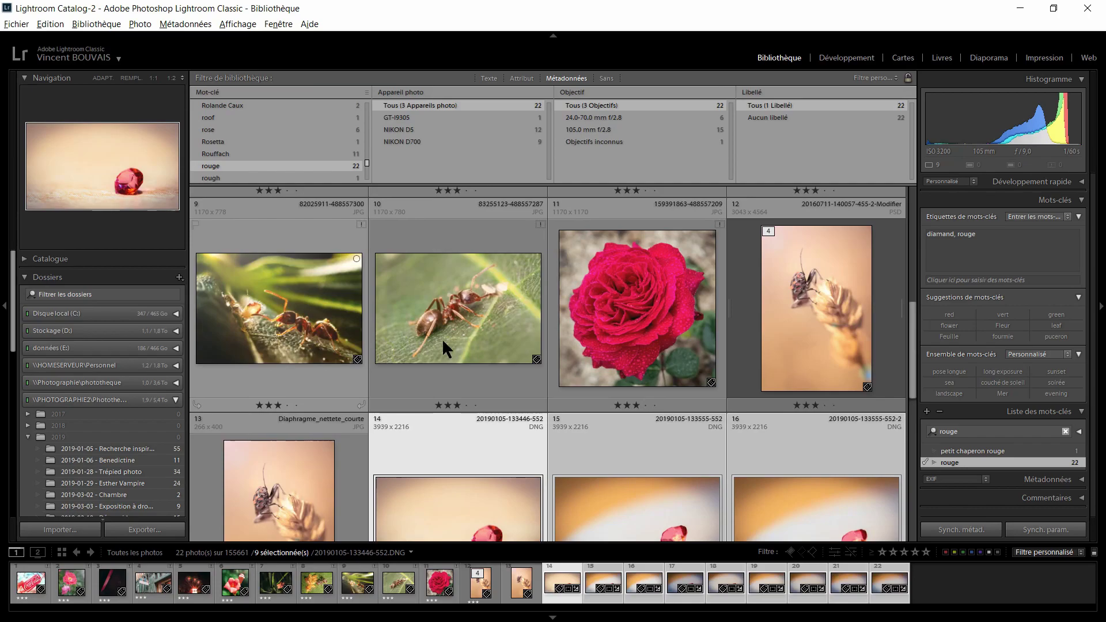
{"action": "scroll", "coordinate": [645, 308], "scroll_direction": "up", "scroll_amount": 3}
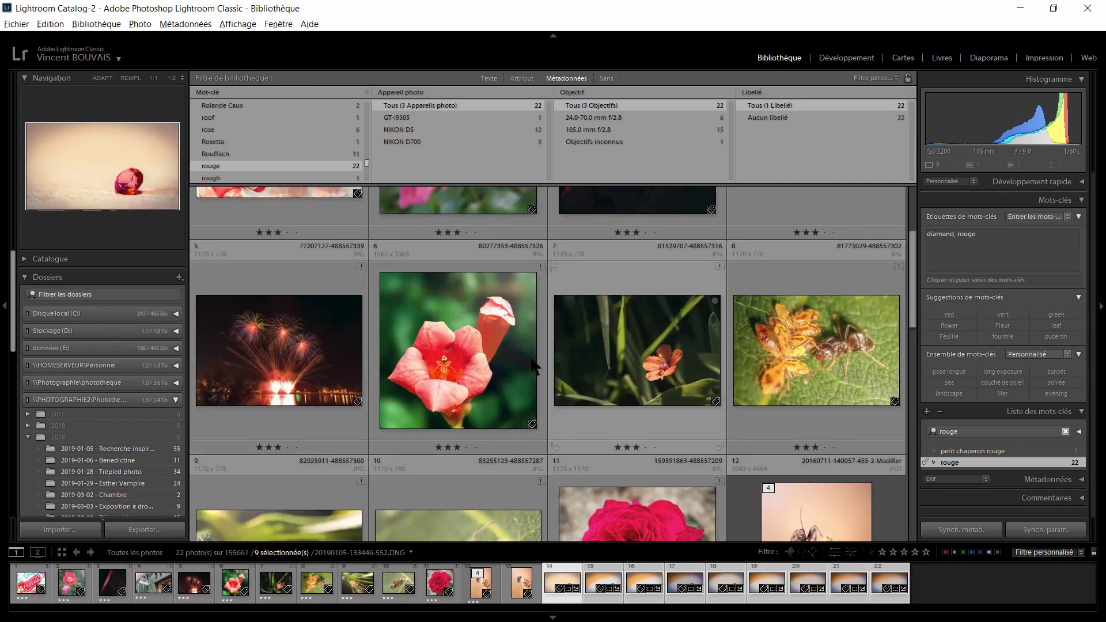
{"action": "scroll", "coordinate": [325, 354], "scroll_direction": "up", "scroll_amount": 3}
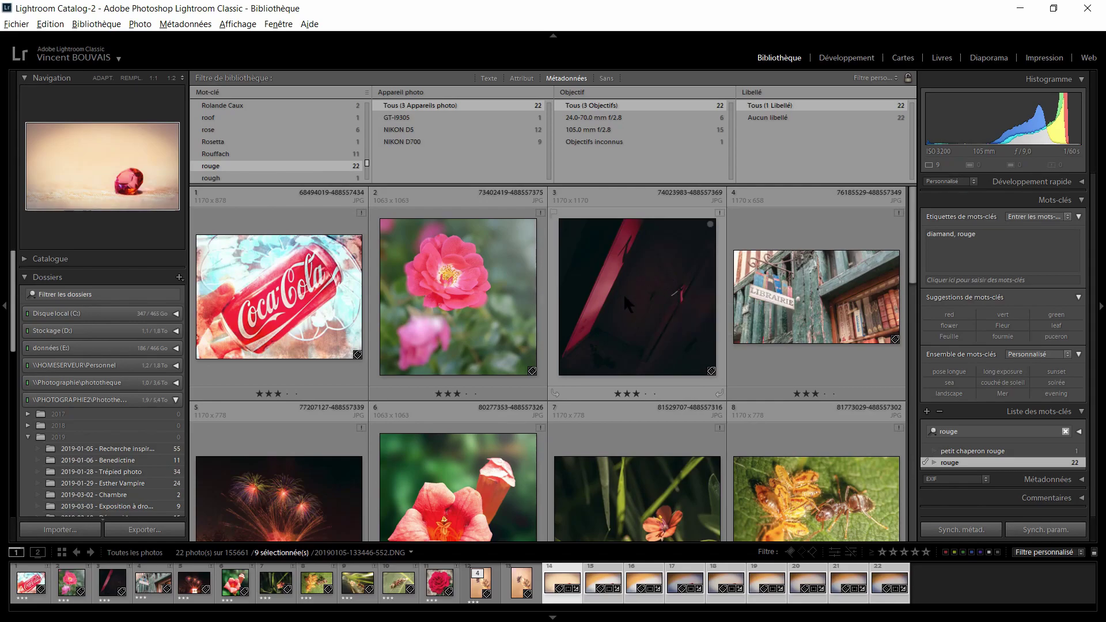
{"action": "scroll", "coordinate": [623, 293], "scroll_direction": "down", "scroll_amount": 15}
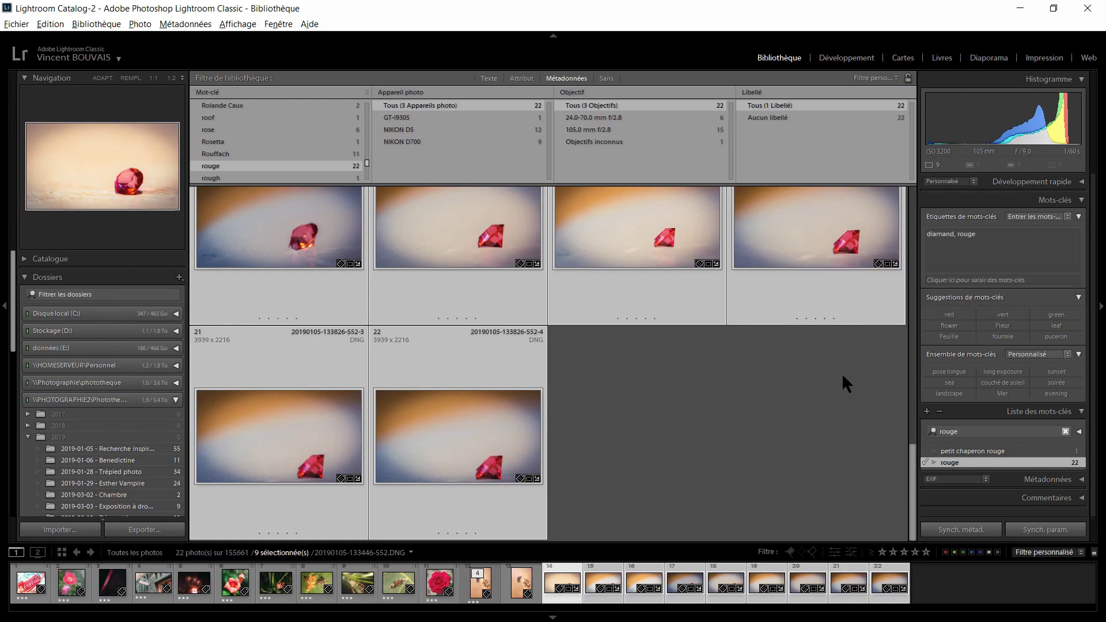
{"action": "scroll", "coordinate": [605, 311], "scroll_direction": "up", "scroll_amount": 6}
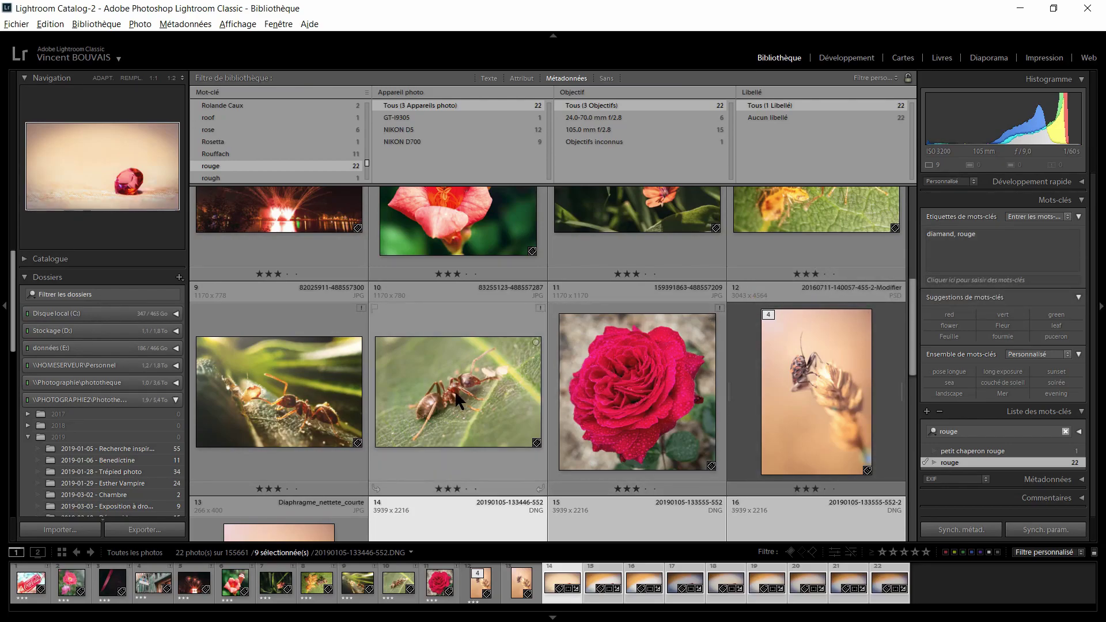
{"action": "scroll", "coordinate": [458, 410], "scroll_direction": "up", "scroll_amount": 2}
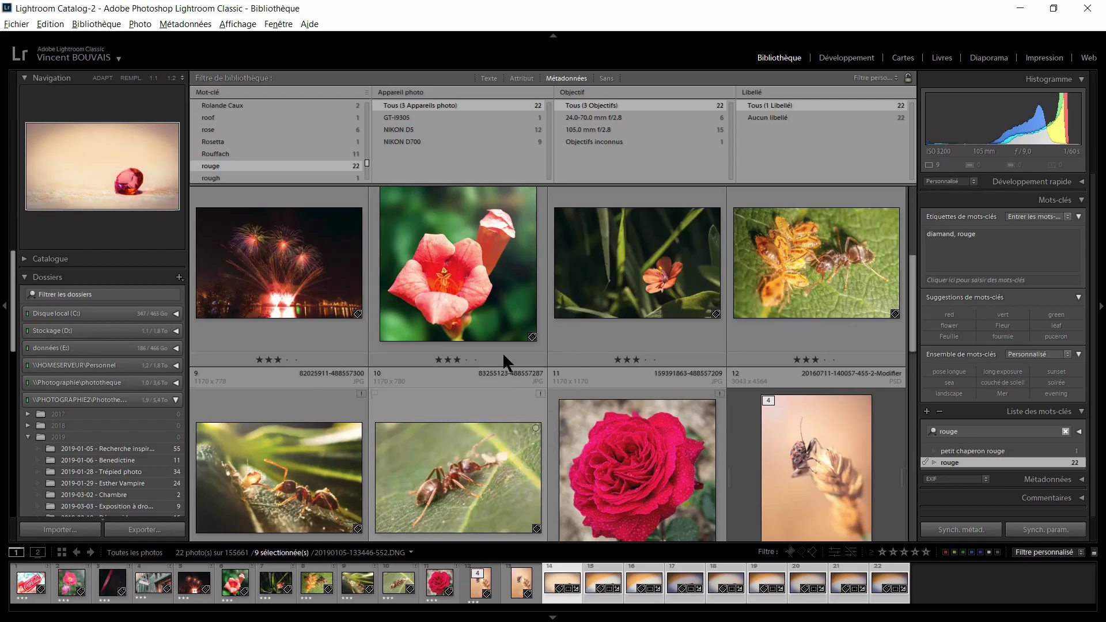
Filter the keyword list for "vert", display the photos tagged with that exact keyword, and browse them
{"action": "left_click", "coordinate": [1005, 427]}
{"action": "type", "text": "vert"}
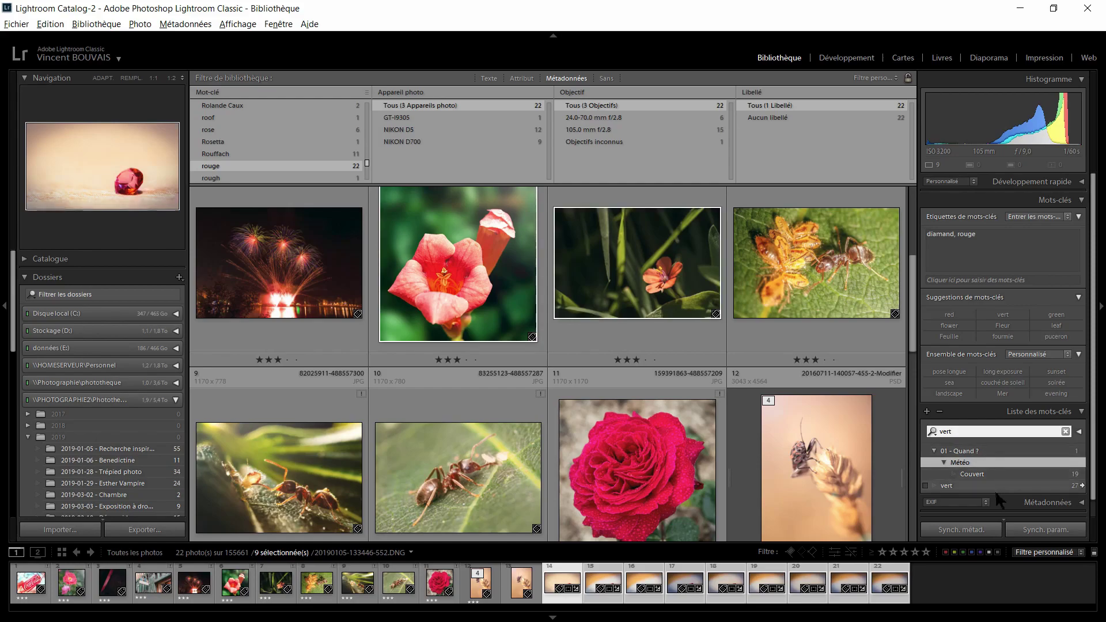
{"action": "left_click", "coordinate": [1082, 486]}
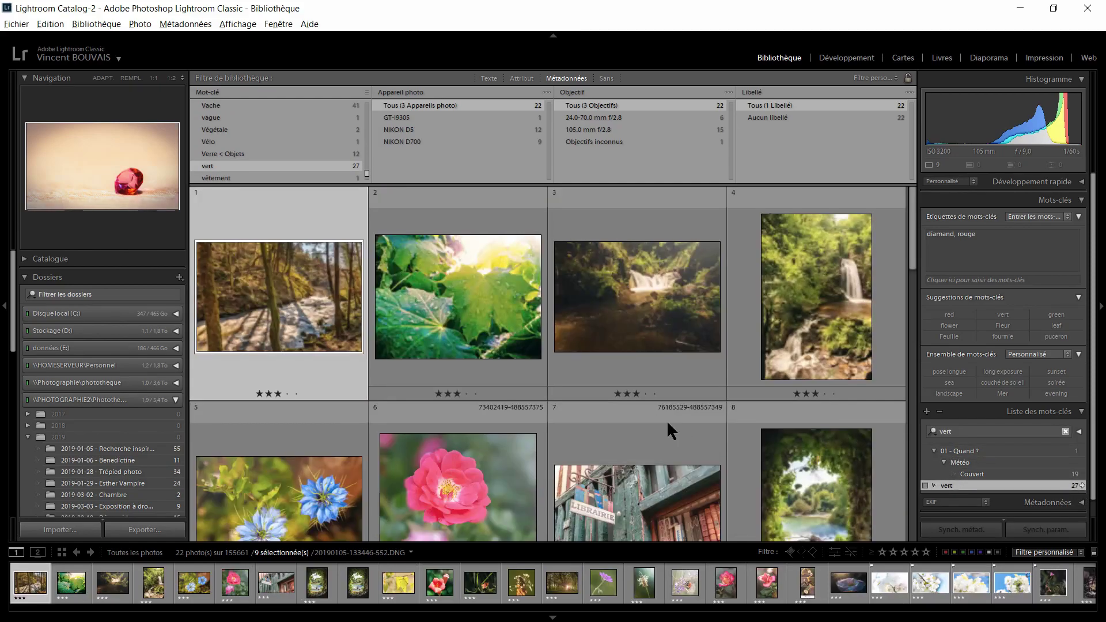
{"action": "scroll", "coordinate": [630, 407], "scroll_direction": "down", "scroll_amount": 10}
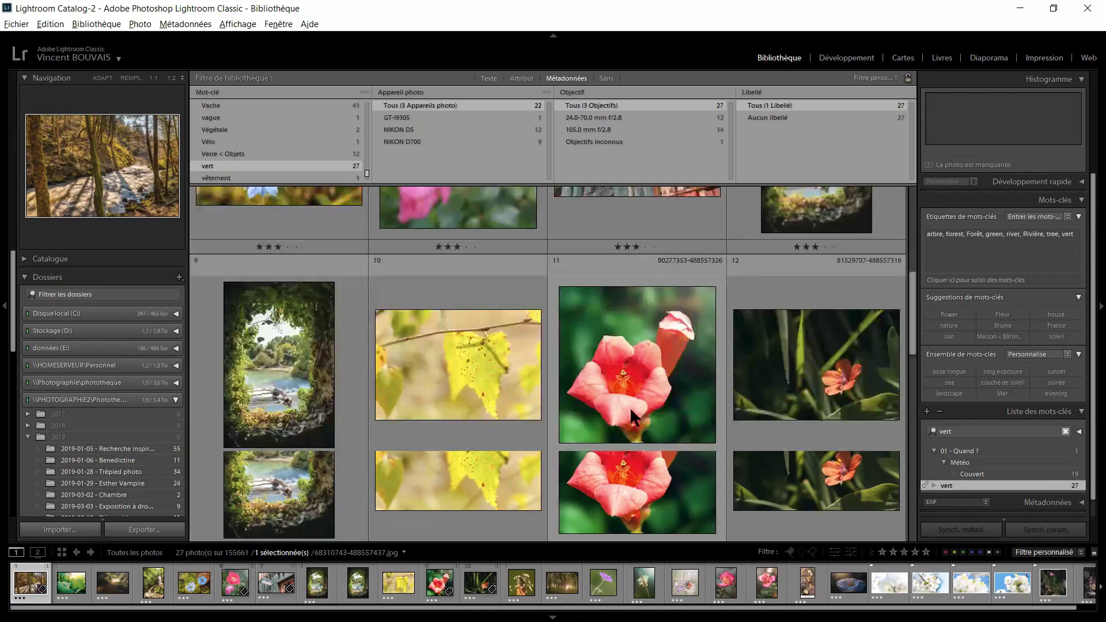
{"action": "scroll", "coordinate": [630, 406], "scroll_direction": "up", "scroll_amount": 3}
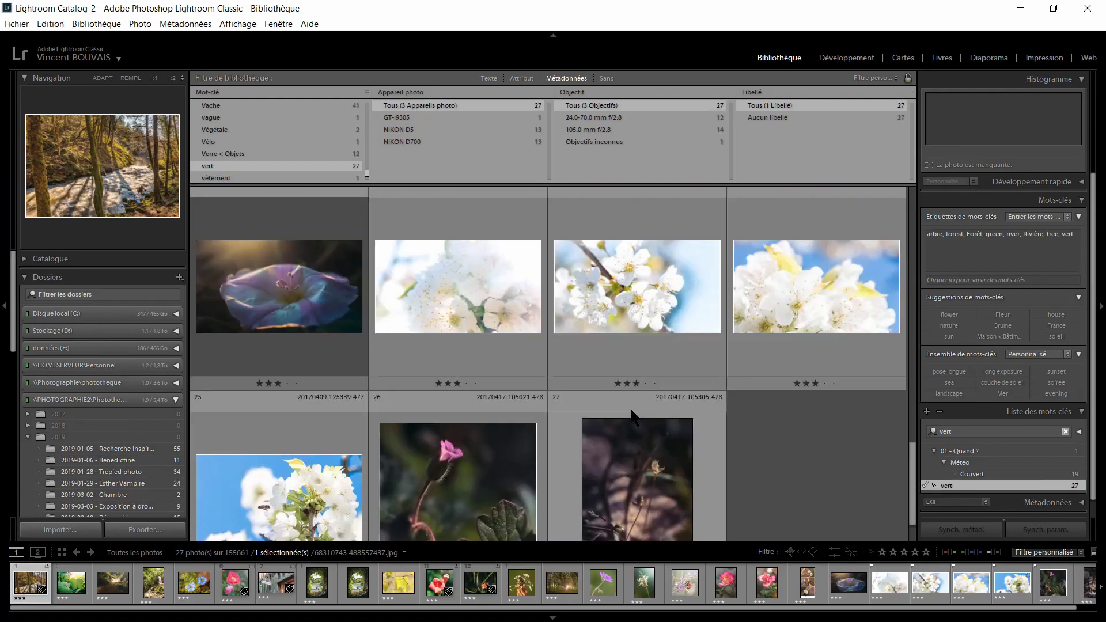
{"action": "scroll", "coordinate": [316, 371], "scroll_direction": "up", "scroll_amount": 2}
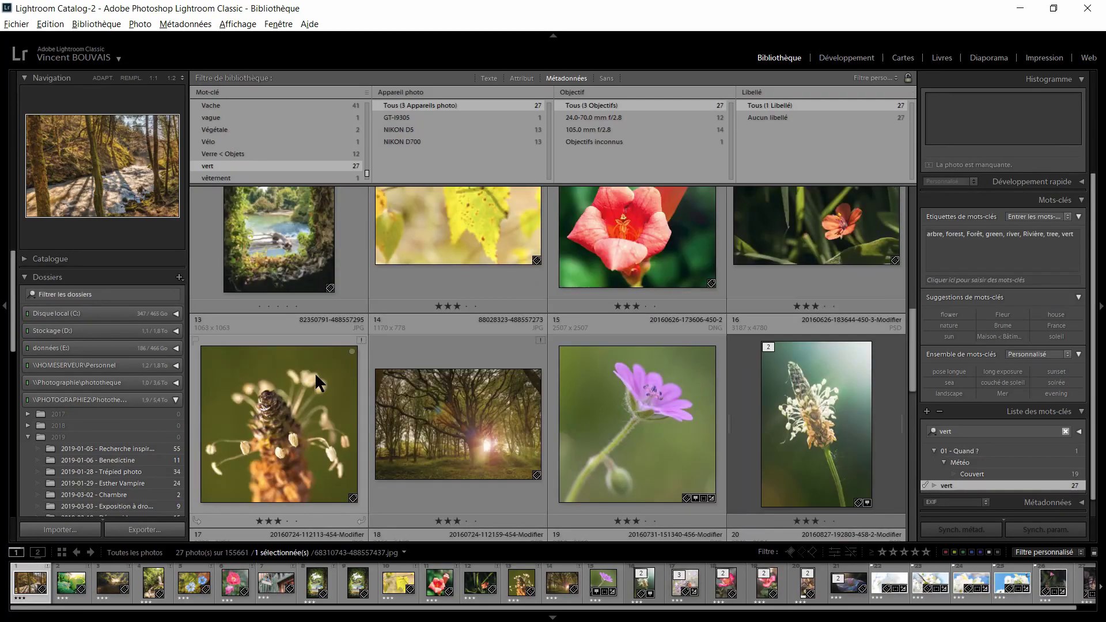
{"action": "scroll", "coordinate": [452, 391], "scroll_direction": "up", "scroll_amount": 1}
{"action": "scroll", "coordinate": [455, 380], "scroll_direction": "up", "scroll_amount": 1}
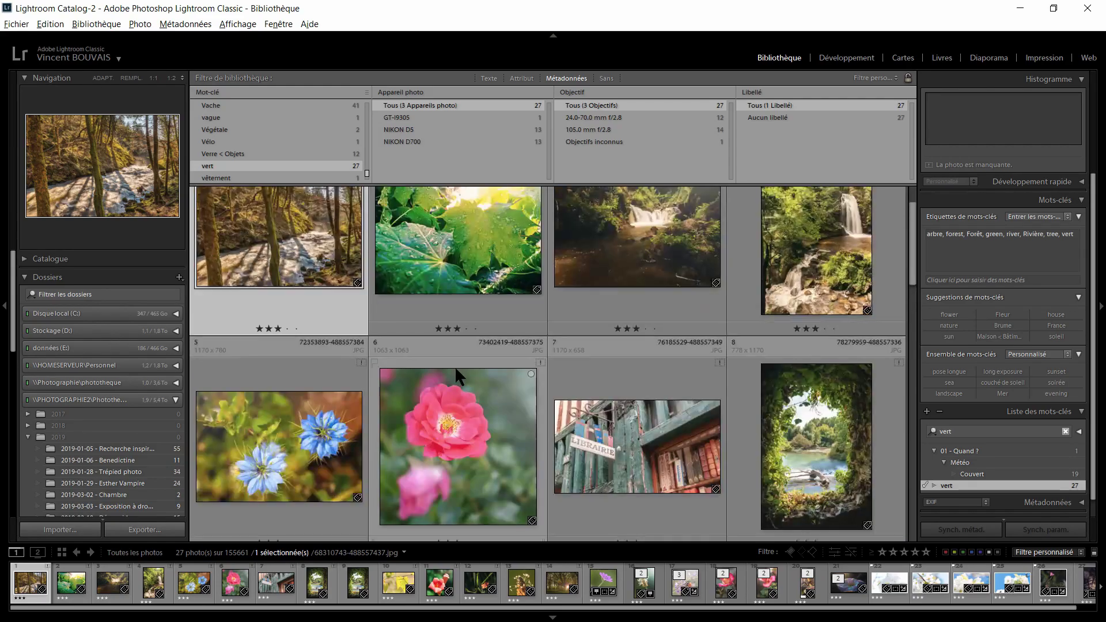
{"action": "scroll", "coordinate": [455, 368], "scroll_direction": "up", "scroll_amount": 1}
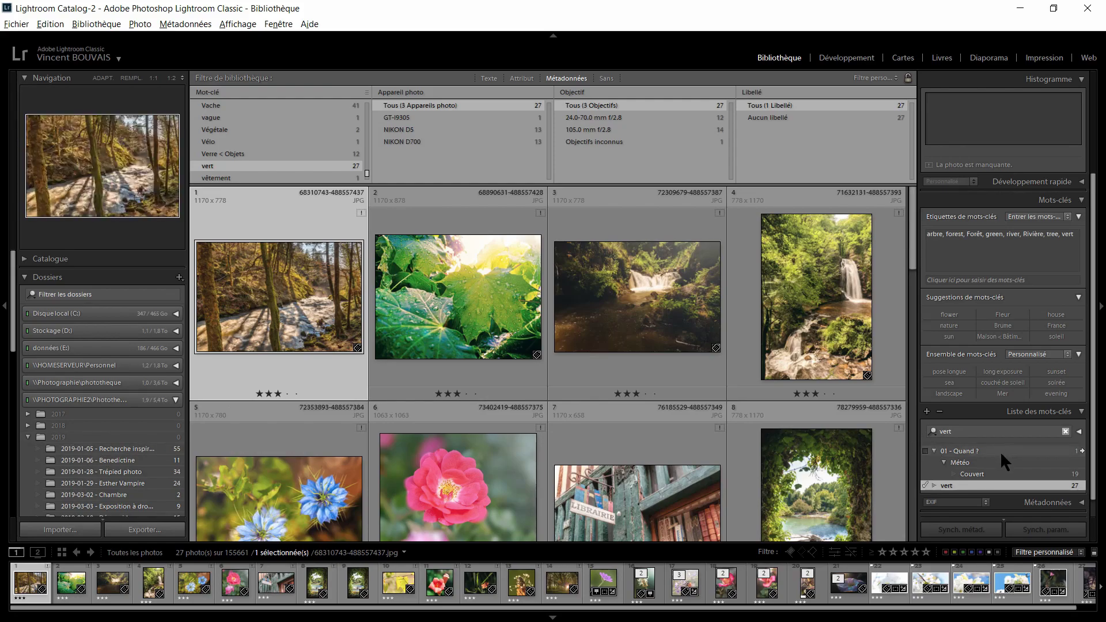
Filter the keyword list for the person's first name, display the photos tagged with that person's full-name keyword, and browse the portraits
{"action": "left_click", "coordinate": [1066, 433]}
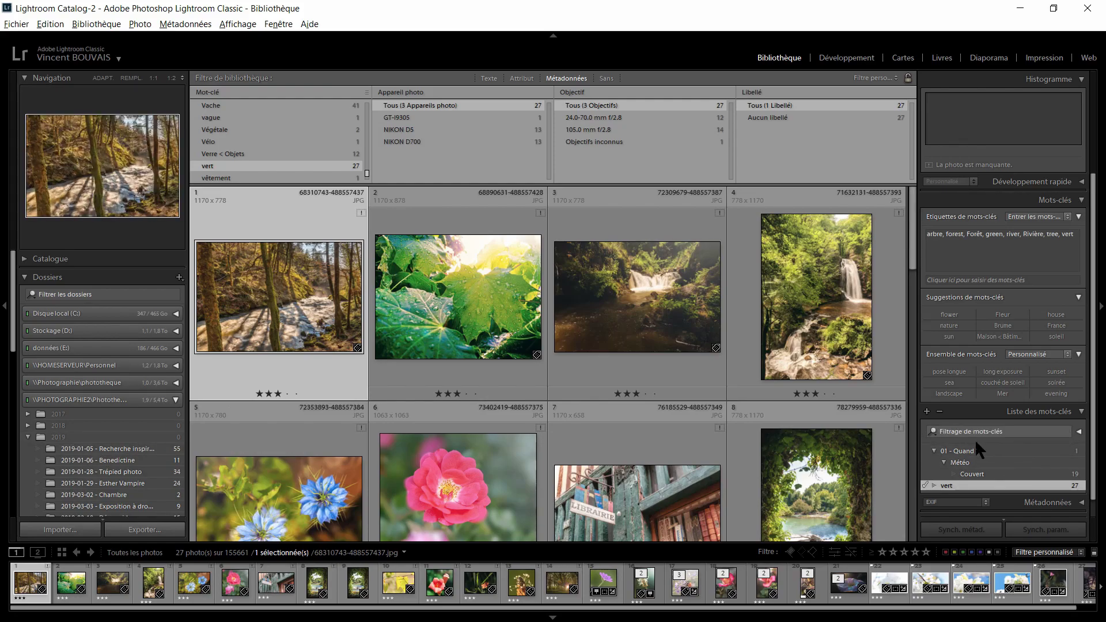
{"action": "type", "text": "vincent"}
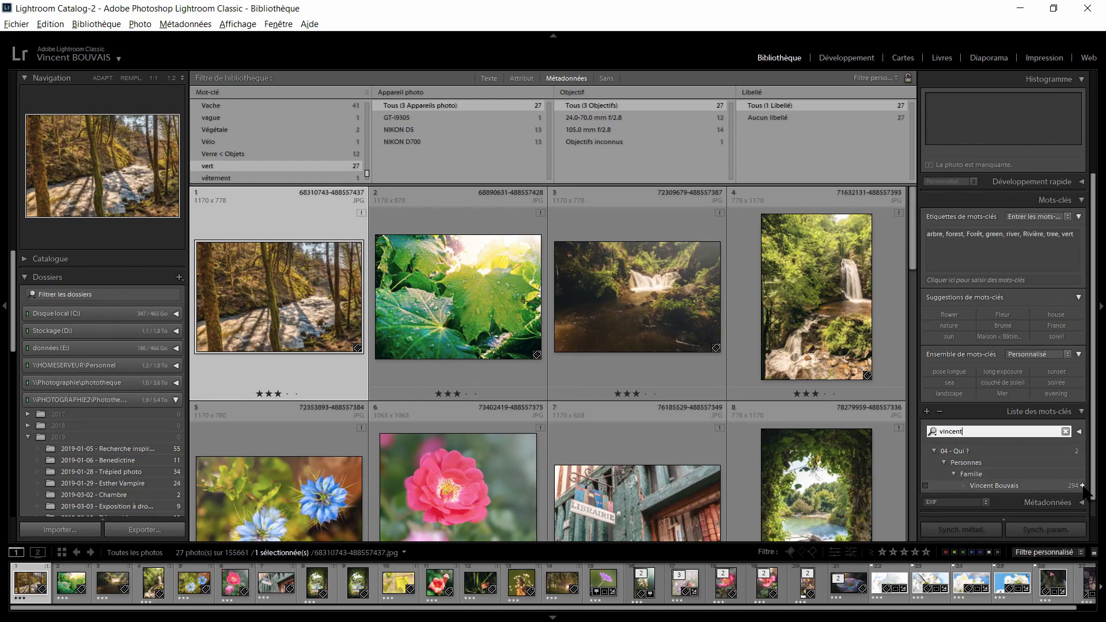
{"action": "left_click", "coordinate": [1083, 486]}
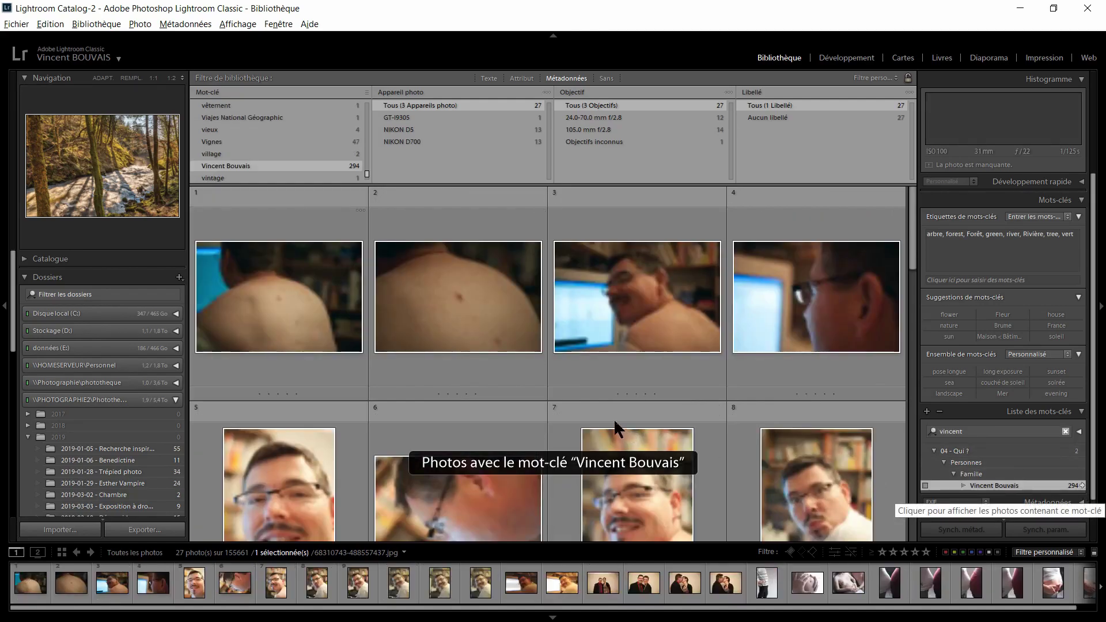
{"action": "scroll", "coordinate": [668, 374], "scroll_direction": "down", "scroll_amount": 3}
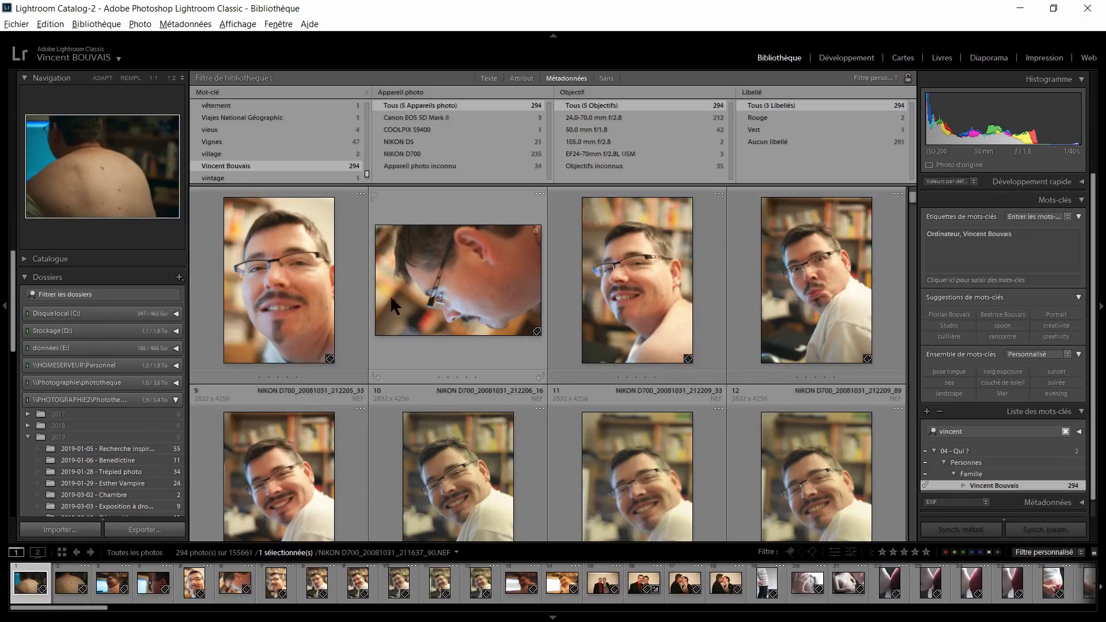
{"action": "scroll", "coordinate": [759, 313], "scroll_direction": "down", "scroll_amount": 2}
{"action": "scroll", "coordinate": [760, 315], "scroll_direction": "down", "scroll_amount": 3}
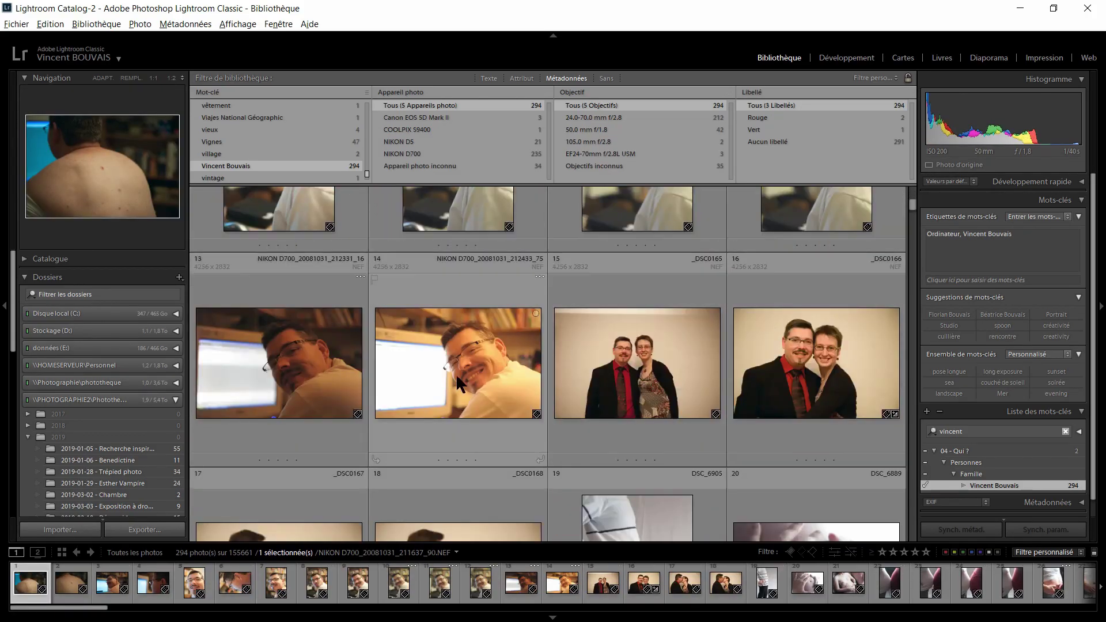
{"action": "scroll", "coordinate": [659, 315], "scroll_direction": "up", "scroll_amount": 5}
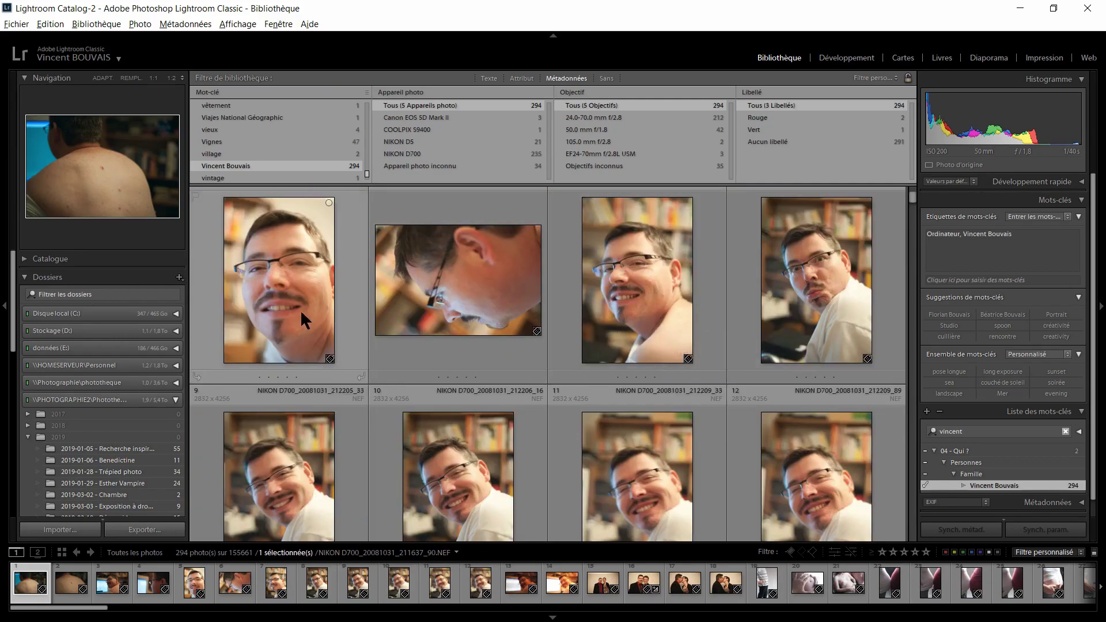
{"action": "left_click", "coordinate": [277, 295]}
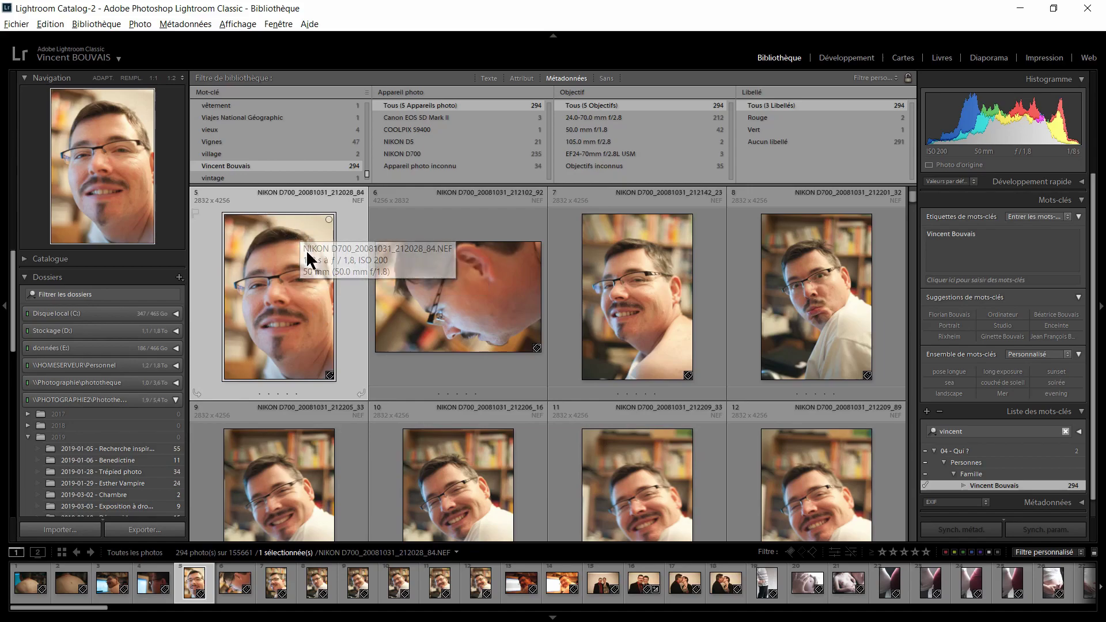
{"action": "left_click", "coordinate": [115, 58]}
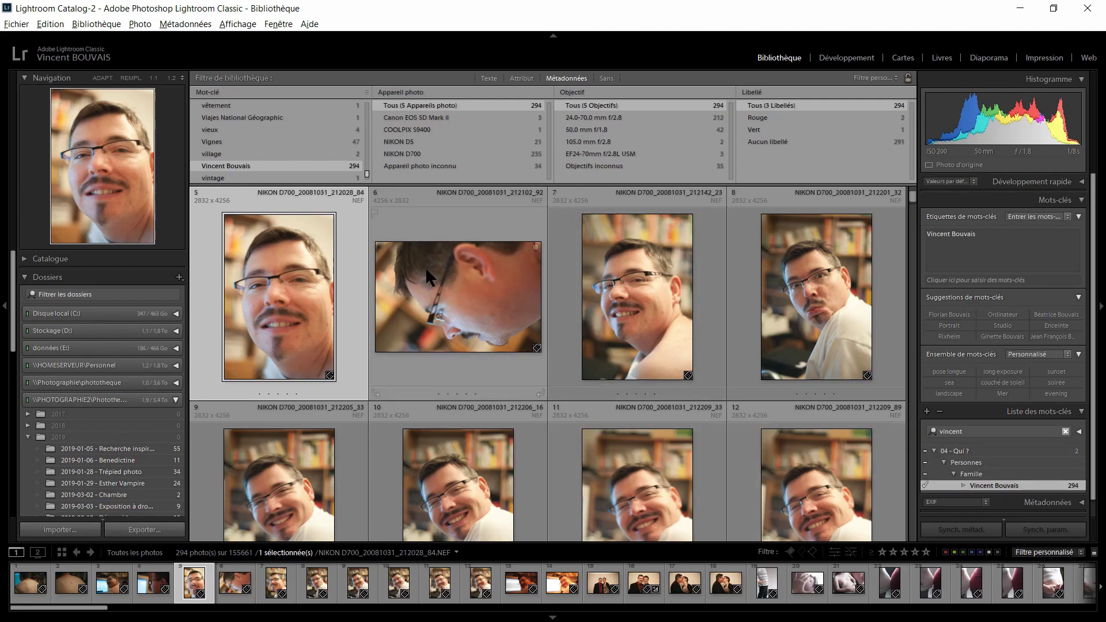
{"action": "mouse_move", "coordinate": [426, 270]}
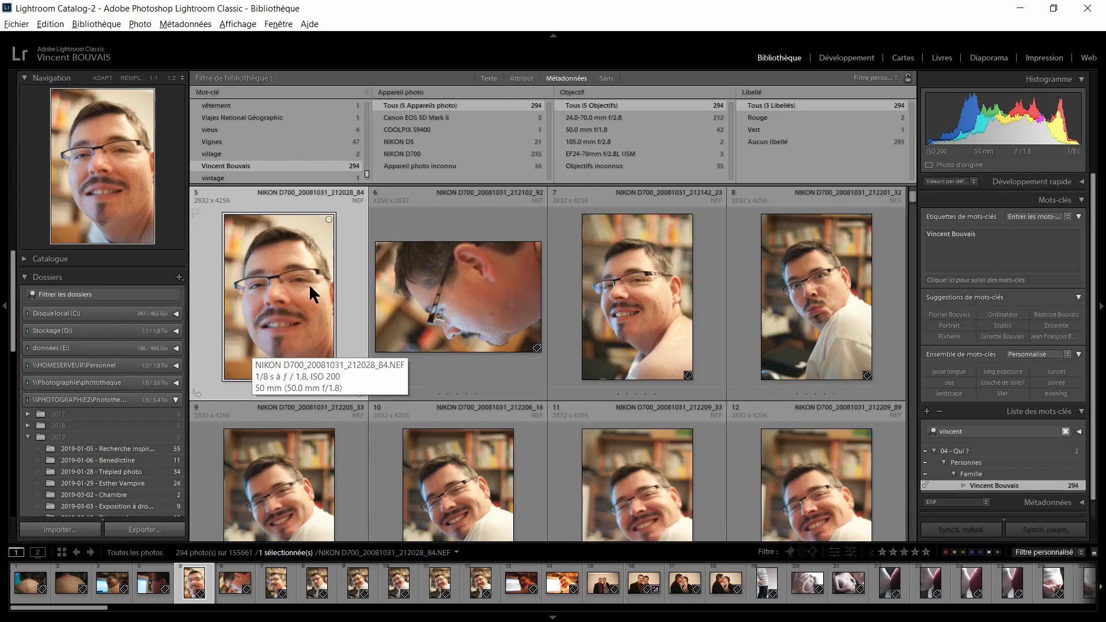
{"action": "scroll", "coordinate": [308, 285], "scroll_direction": "down", "scroll_amount": 2}
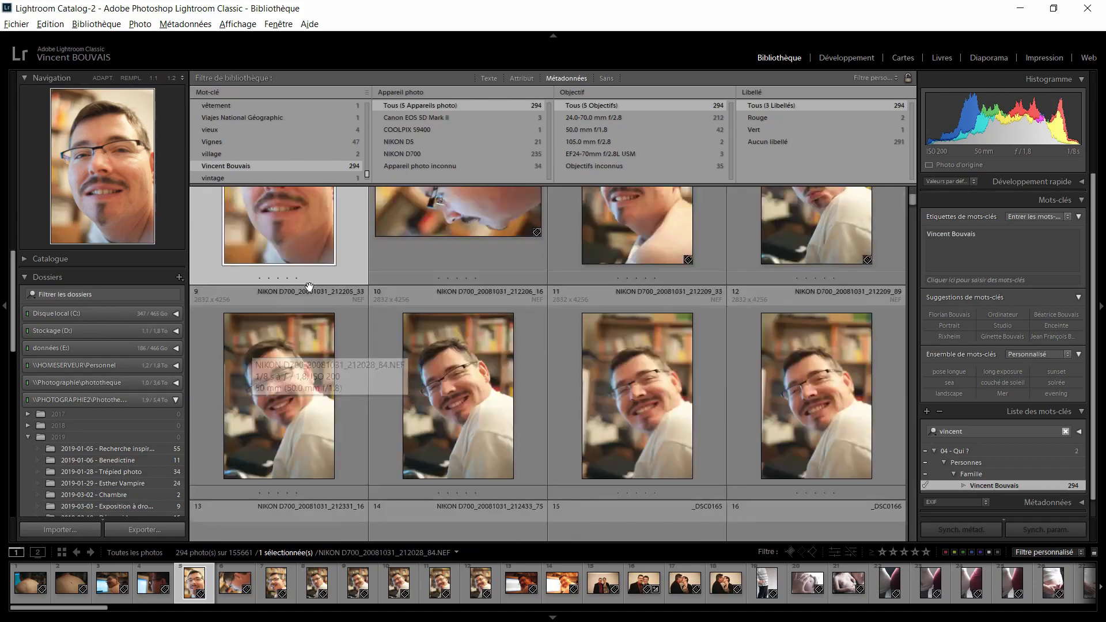
Return to the 2019 folder "2019-01-05 - Recherche inspiration" to display its photos
{"action": "left_click", "coordinate": [175, 400]}
{"action": "left_click", "coordinate": [176, 399]}
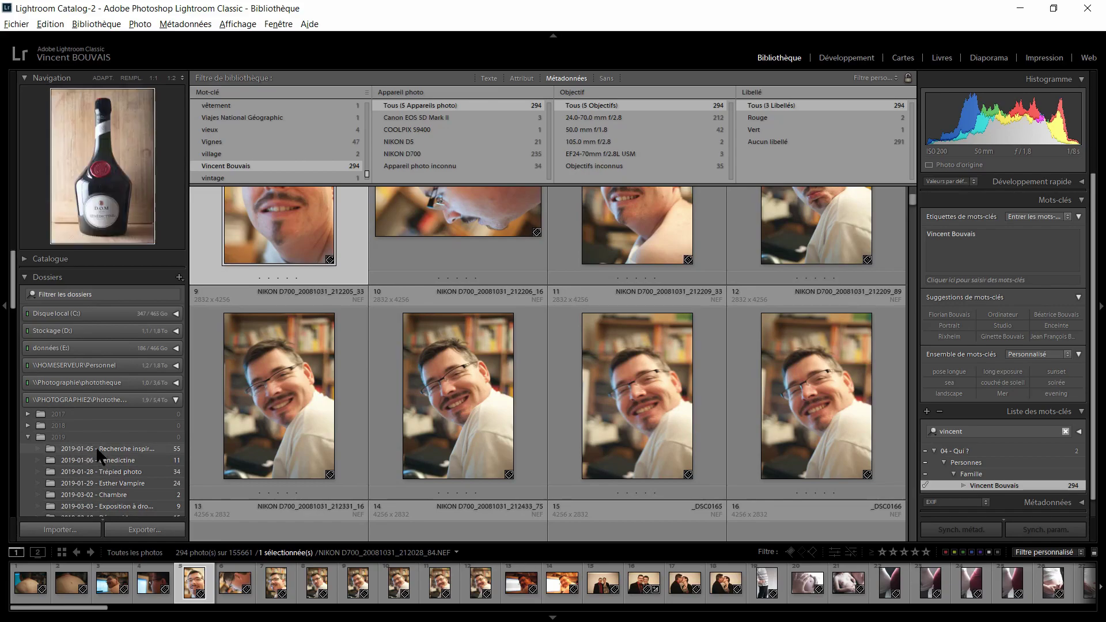
{"action": "left_click", "coordinate": [165, 448]}
{"action": "scroll", "coordinate": [104, 371], "scroll_direction": "down", "scroll_amount": 3}
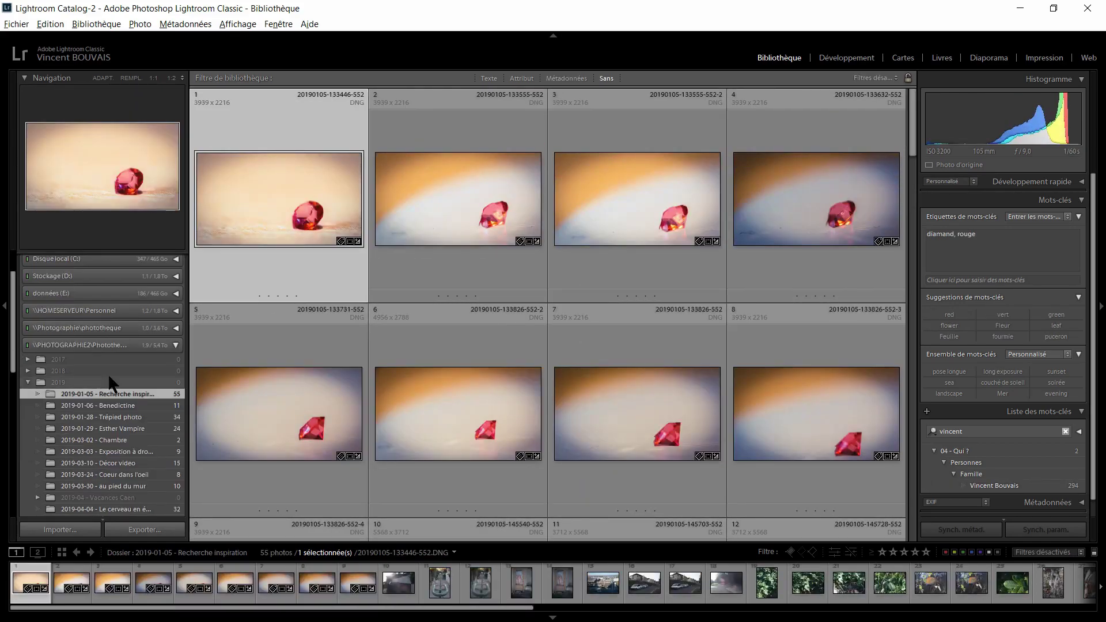
{"action": "scroll", "coordinate": [74, 332], "scroll_direction": "up", "scroll_amount": 3}
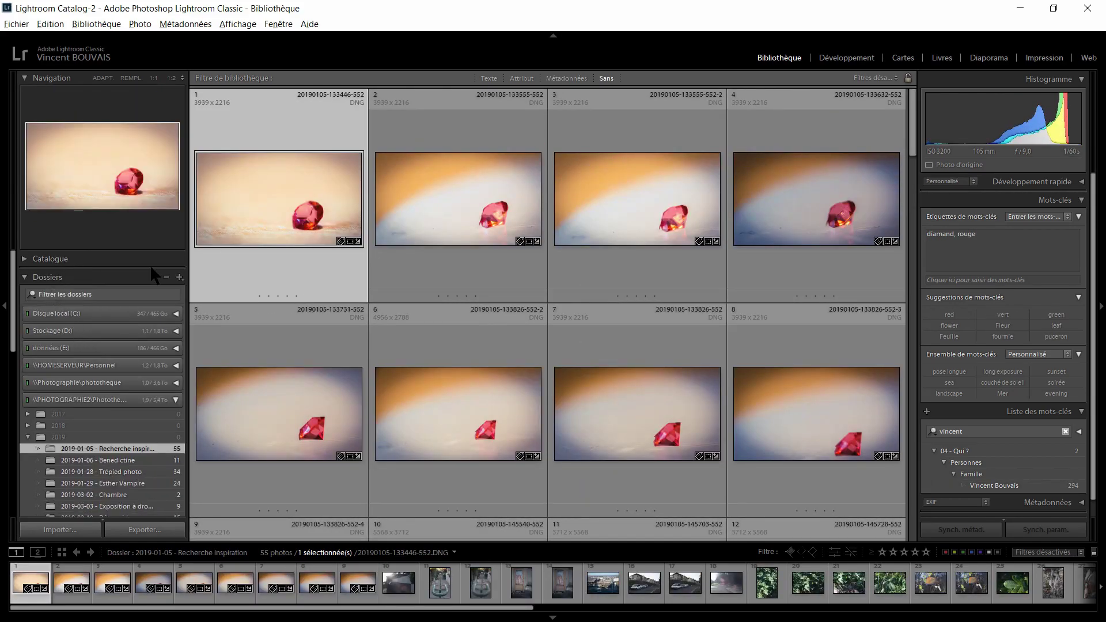
Collapse the folder list, expand the collections, and view the "remerciement", "Double vie des objets" and "concours mulhouse" collections
{"action": "left_click", "coordinate": [24, 277]}
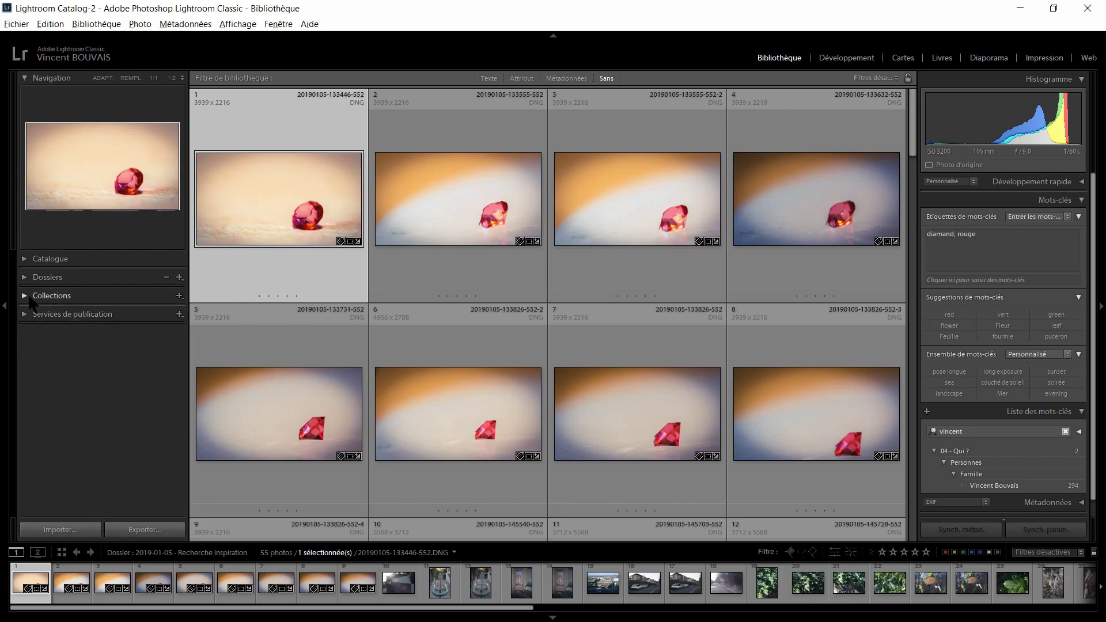
{"action": "left_click", "coordinate": [31, 299]}
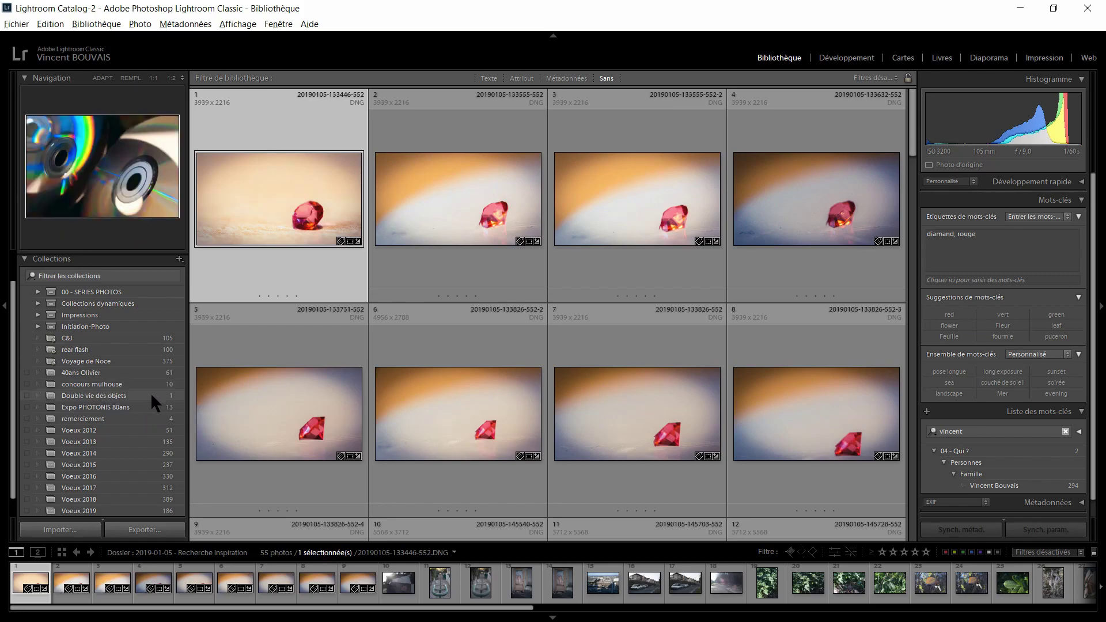
{"action": "left_click", "coordinate": [123, 419]}
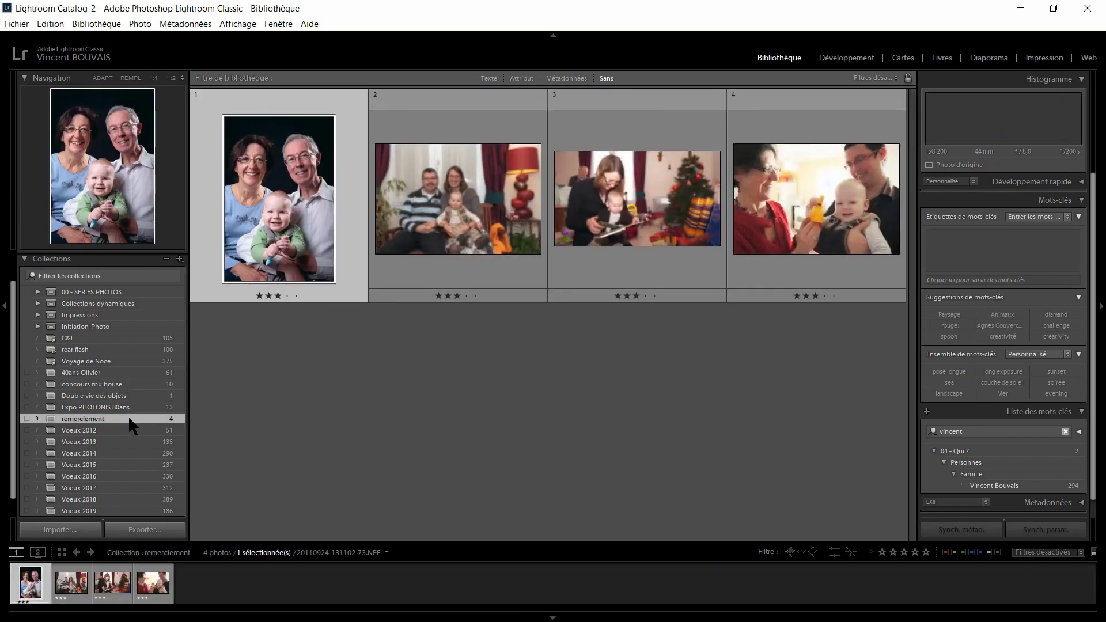
{"action": "left_click", "coordinate": [109, 397]}
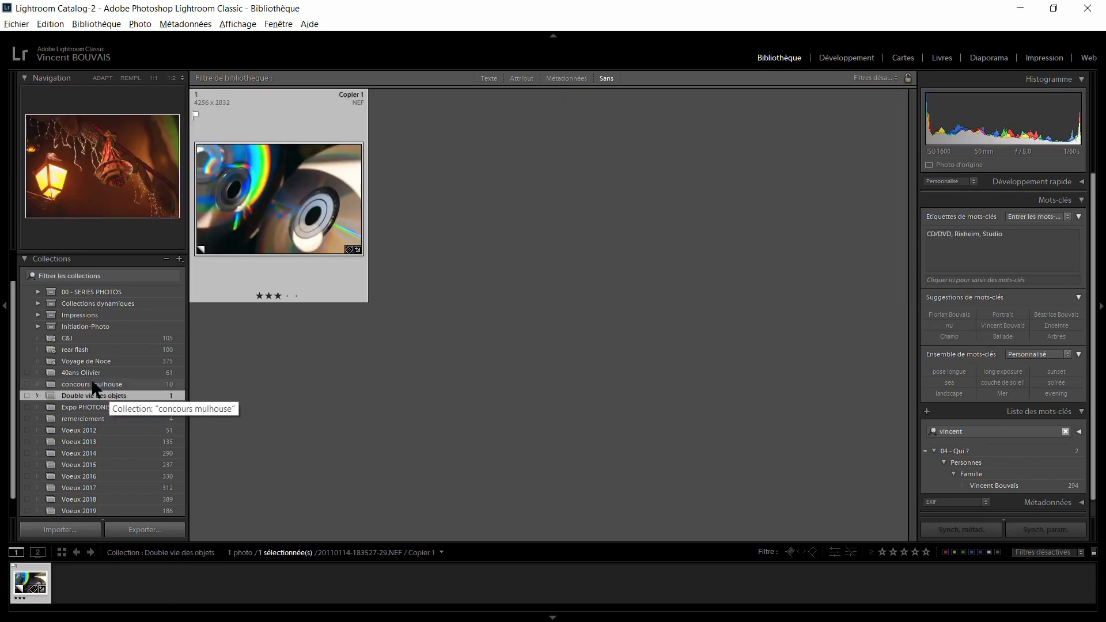
{"action": "left_click", "coordinate": [106, 384]}
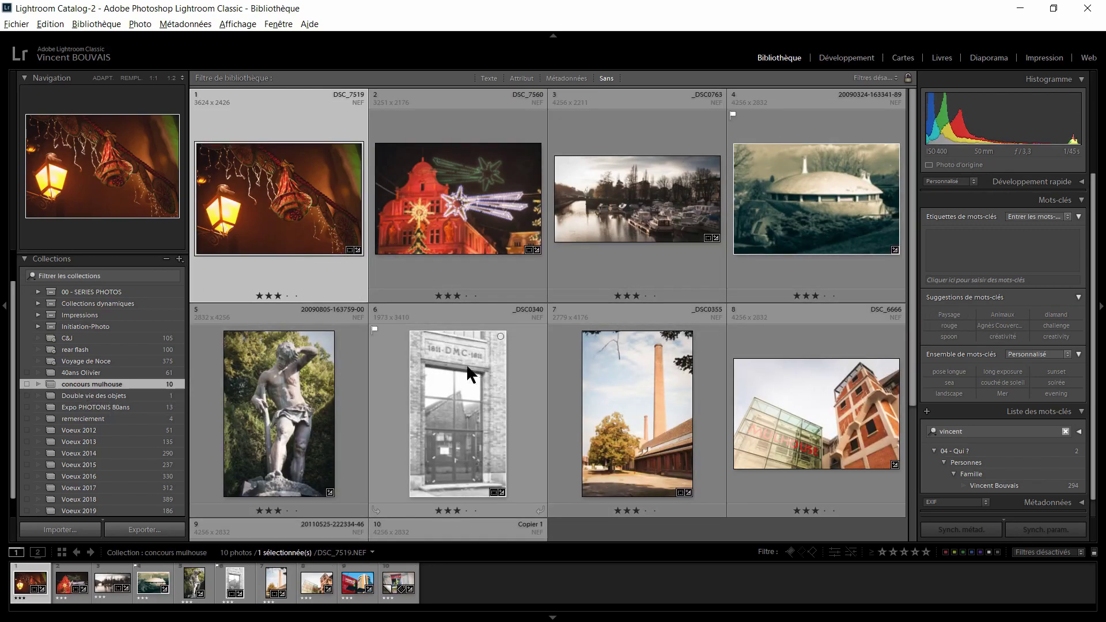
{"action": "scroll", "coordinate": [400, 262], "scroll_direction": "down", "scroll_amount": 3}
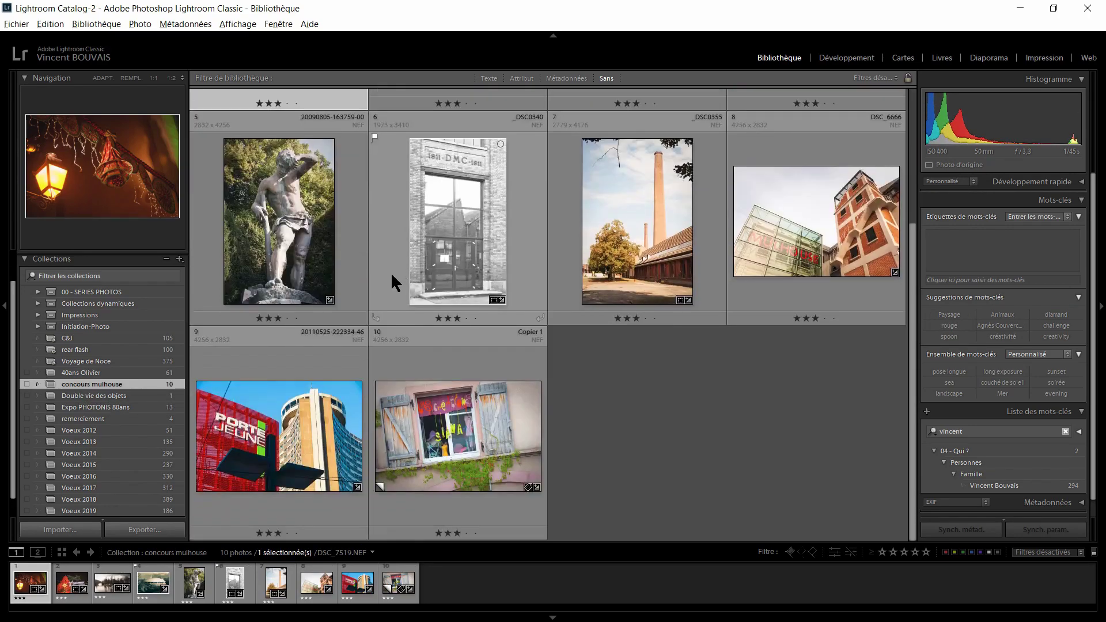
{"action": "scroll", "coordinate": [447, 390], "scroll_direction": "up", "scroll_amount": 3}
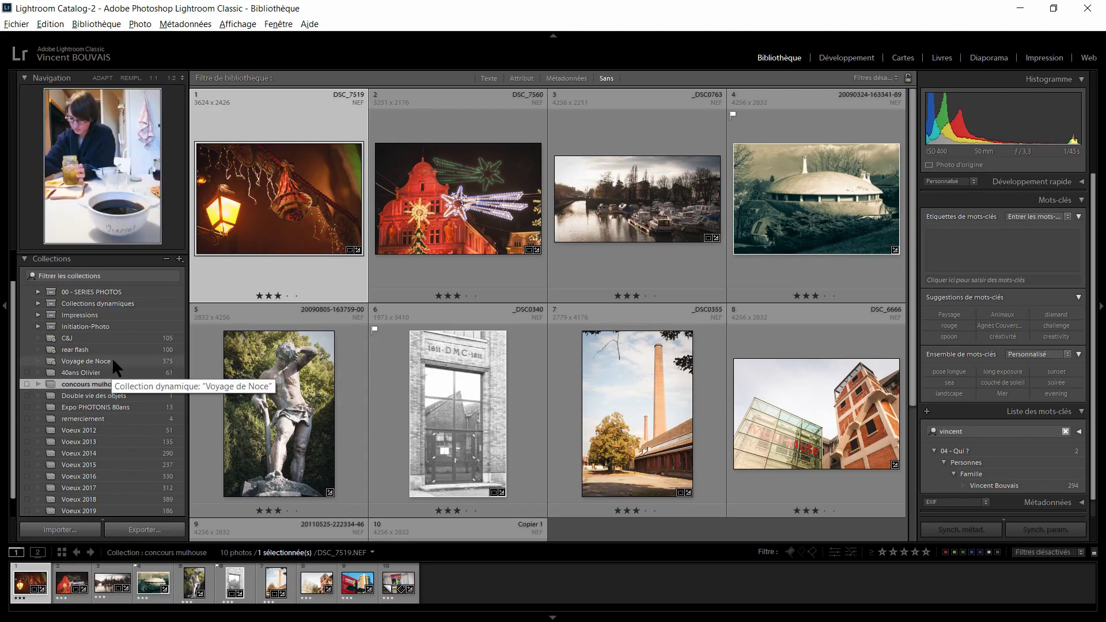
Open the smart collection "rear flash" and browse its photos through to the card houses and watch shots
{"action": "left_click", "coordinate": [109, 350]}
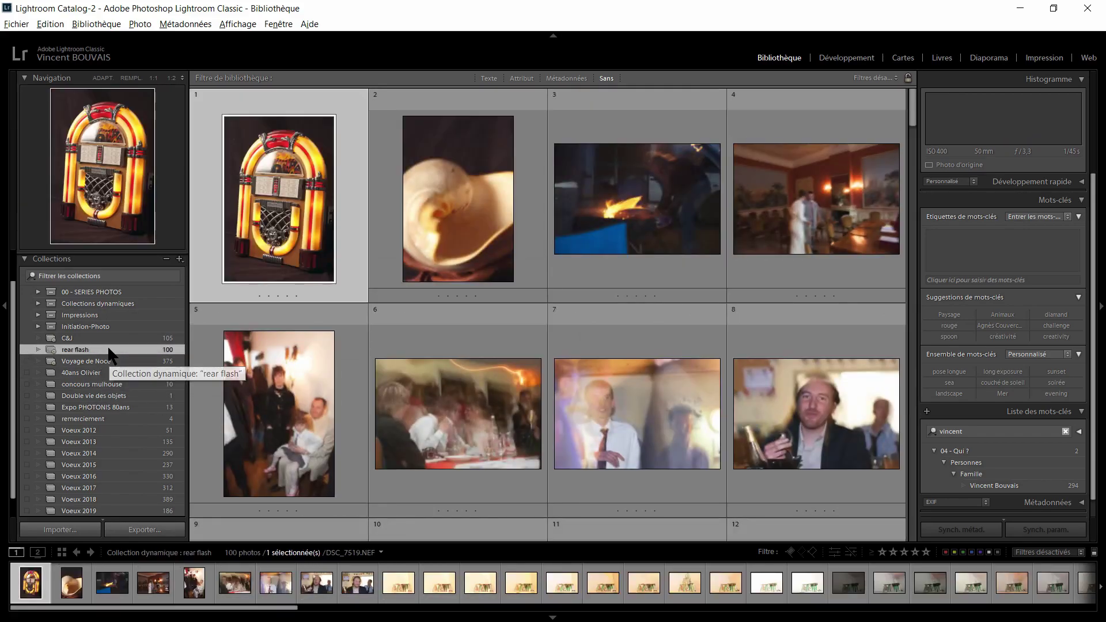
{"action": "scroll", "coordinate": [495, 322], "scroll_direction": "down", "scroll_amount": 10}
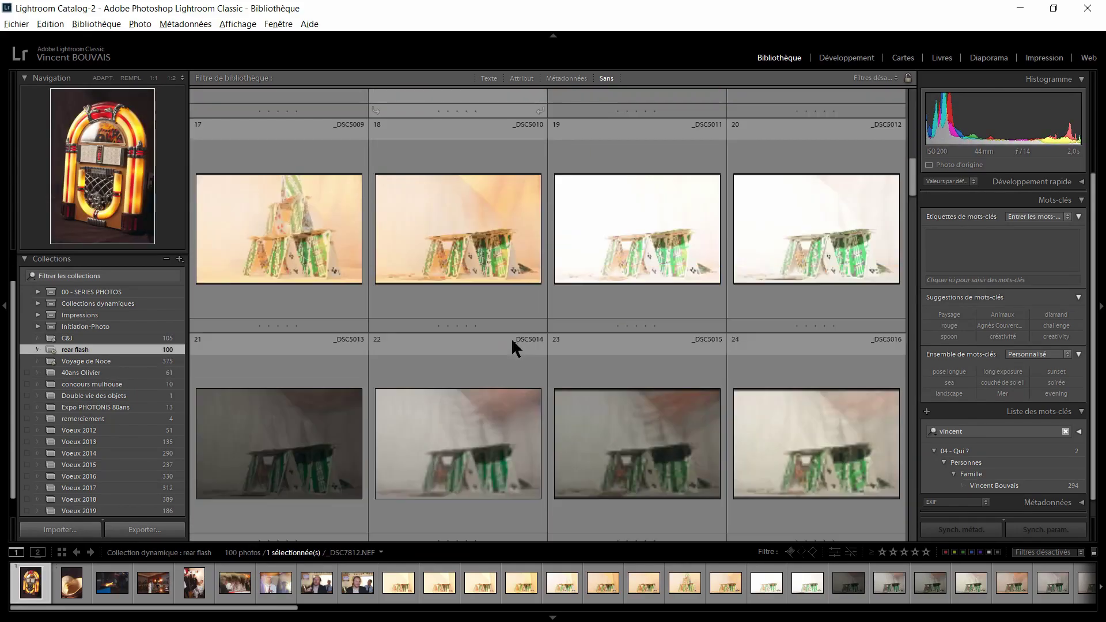
{"action": "scroll", "coordinate": [484, 322], "scroll_direction": "down", "scroll_amount": 2}
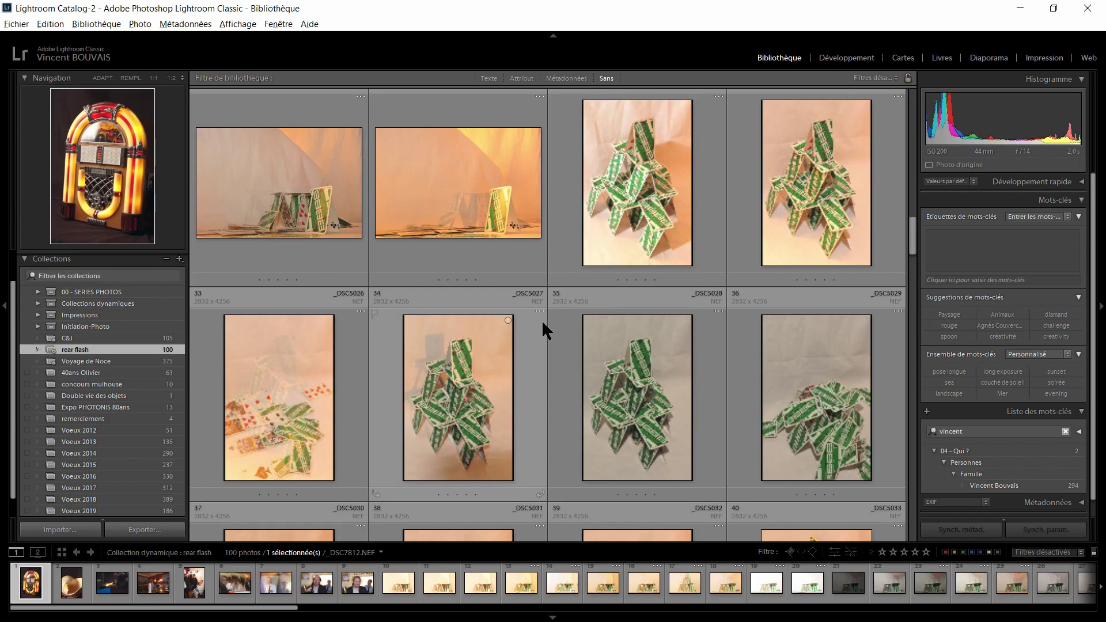
{"action": "scroll", "coordinate": [529, 311], "scroll_direction": "down", "scroll_amount": 3}
{"action": "scroll", "coordinate": [530, 312], "scroll_direction": "up", "scroll_amount": 2}
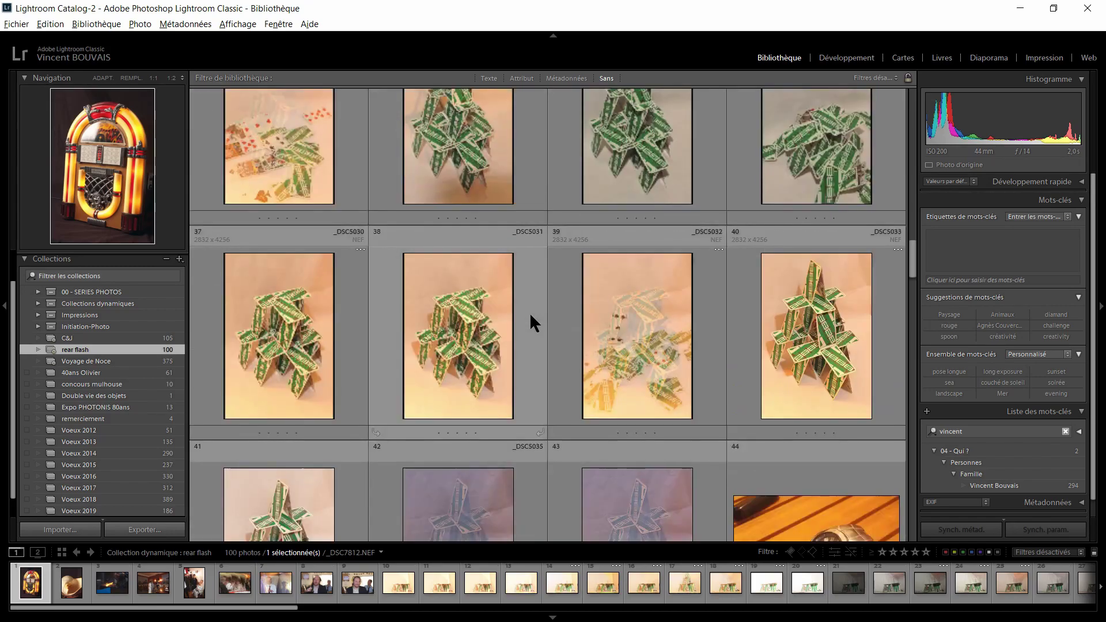
{"action": "scroll", "coordinate": [530, 311], "scroll_direction": "down", "scroll_amount": 3}
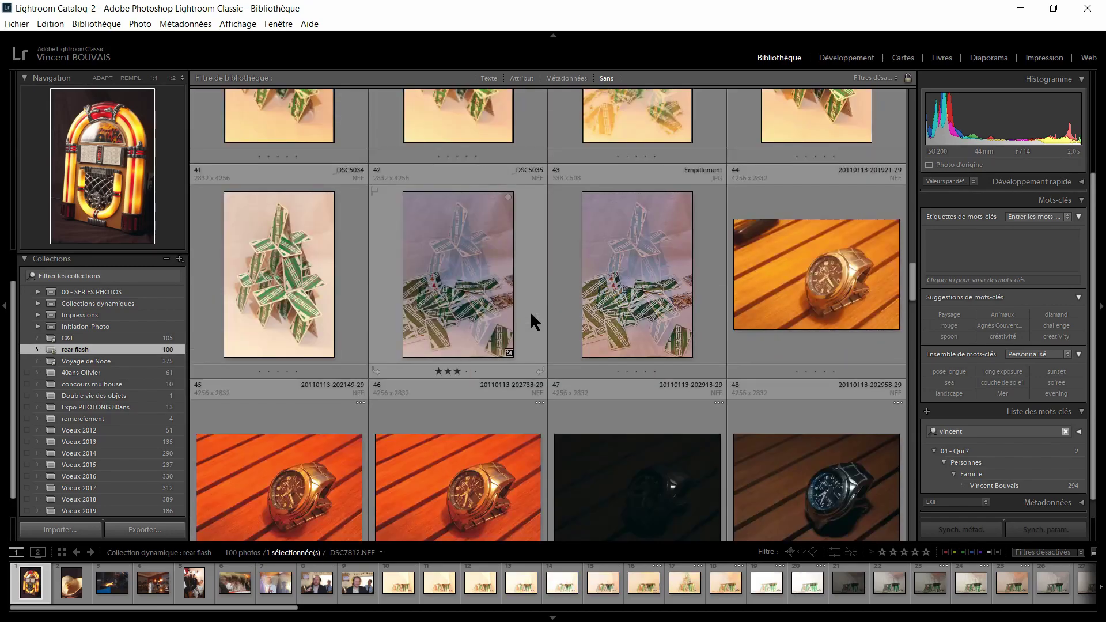
{"action": "scroll", "coordinate": [530, 311], "scroll_direction": "up", "scroll_amount": 2}
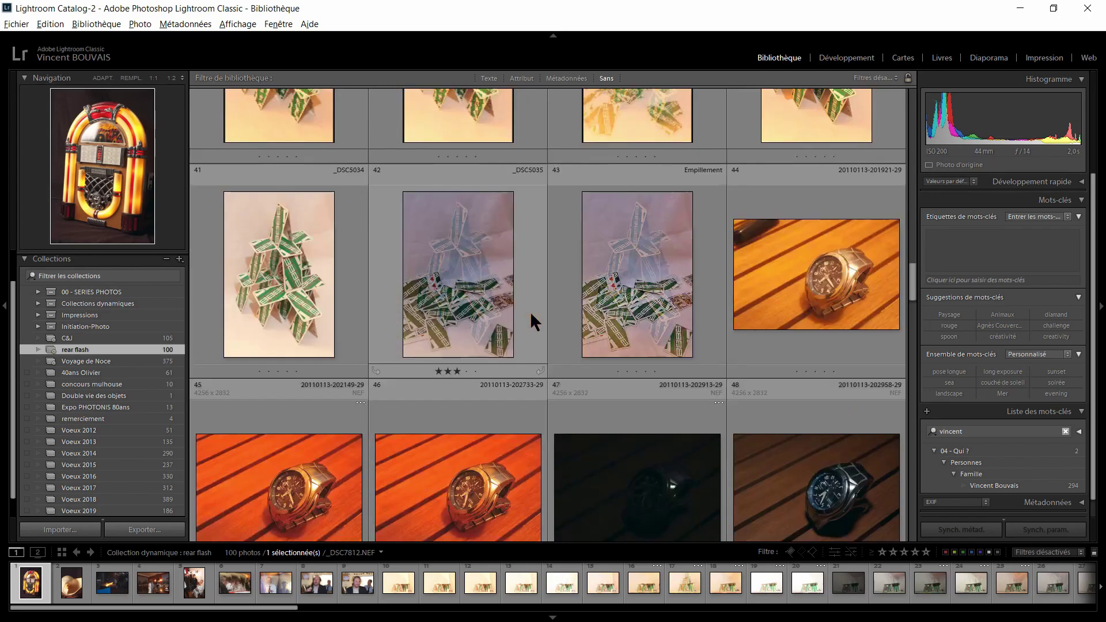
Show the original file of card-house photo _DSC5035 in Windows Explorer, check its folder, and close the Explorer window
{"action": "right_click", "coordinate": [473, 271]}
{"action": "left_click", "coordinate": [582, 298]}
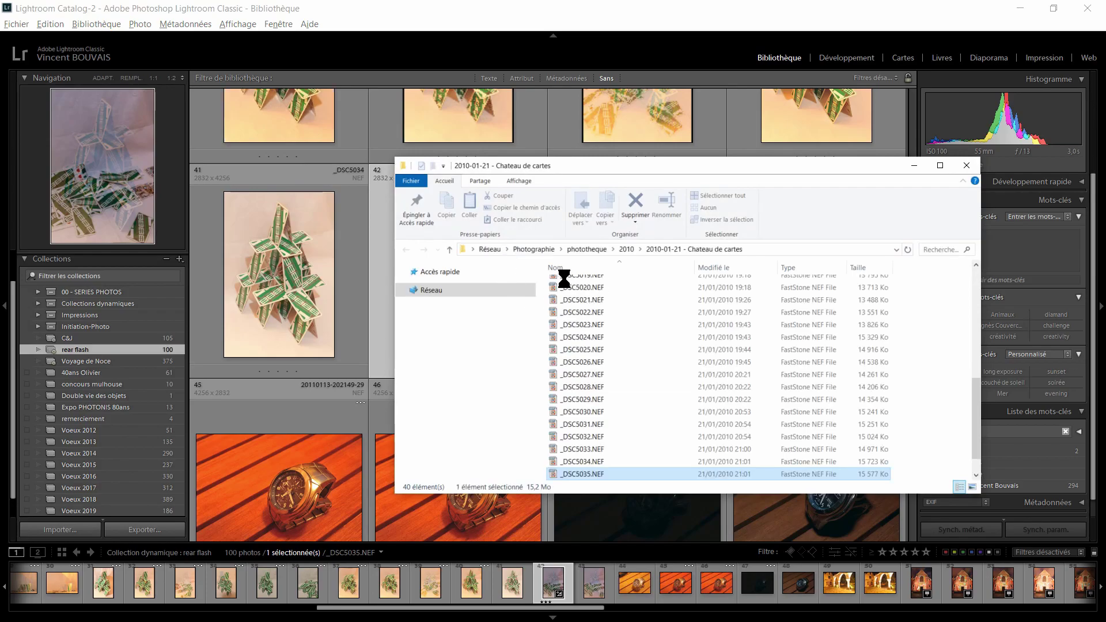
{"action": "left_click_drag", "start_coordinate": [721, 165], "coordinate": [354, 71]}
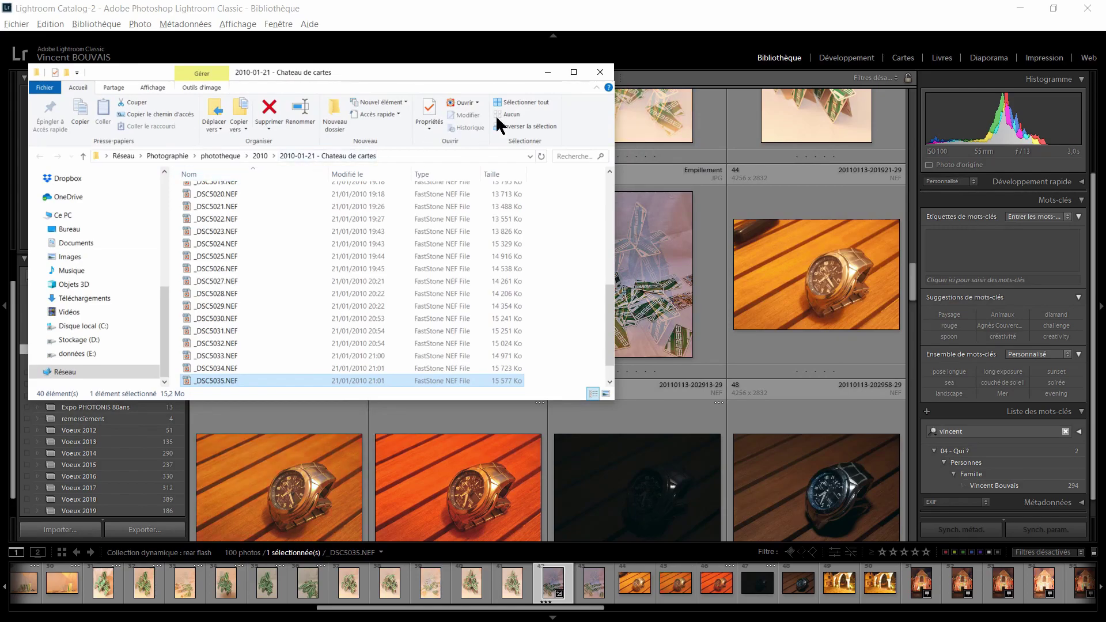
{"action": "left_click", "coordinate": [601, 72]}
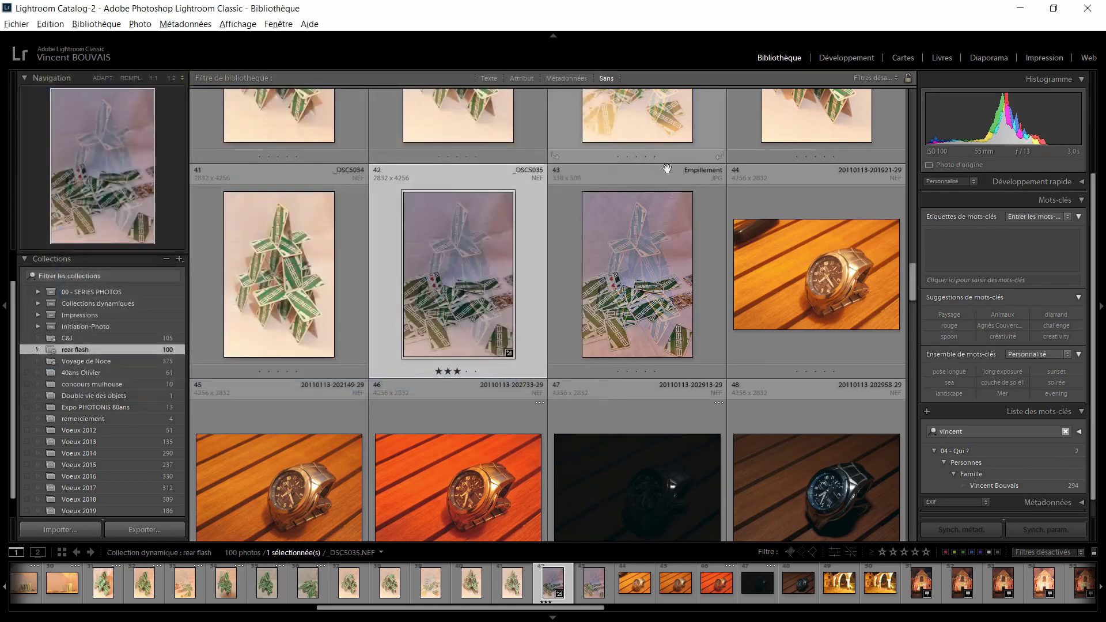
{"action": "left_click", "coordinate": [438, 479]}
{"action": "right_click", "coordinate": [437, 433]}
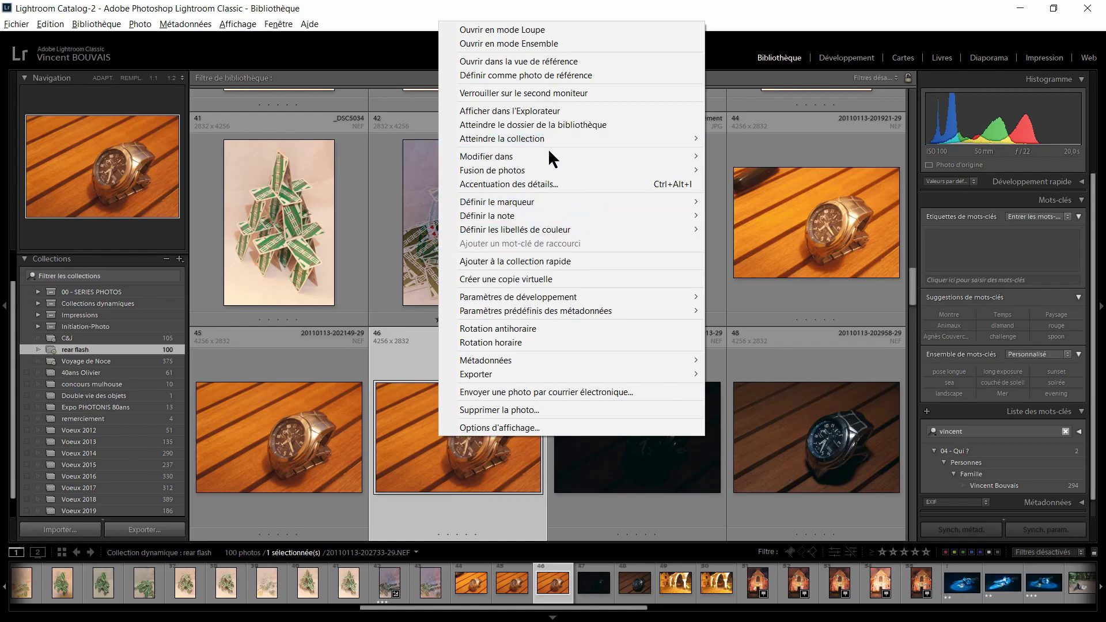
{"action": "left_click", "coordinate": [540, 112]}
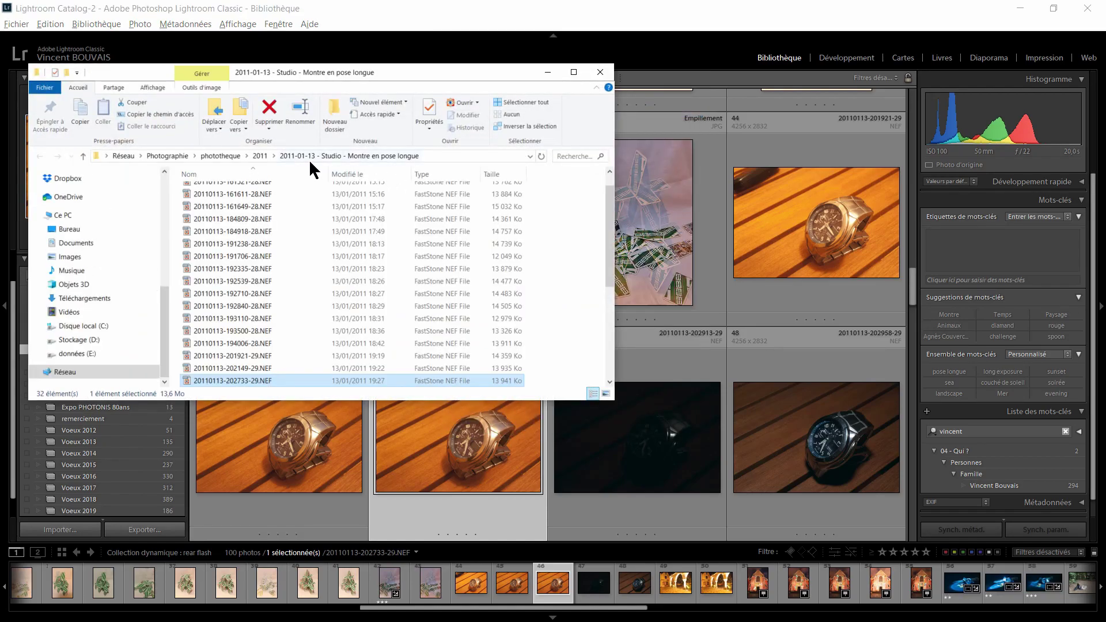
{"action": "left_click", "coordinate": [606, 80]}
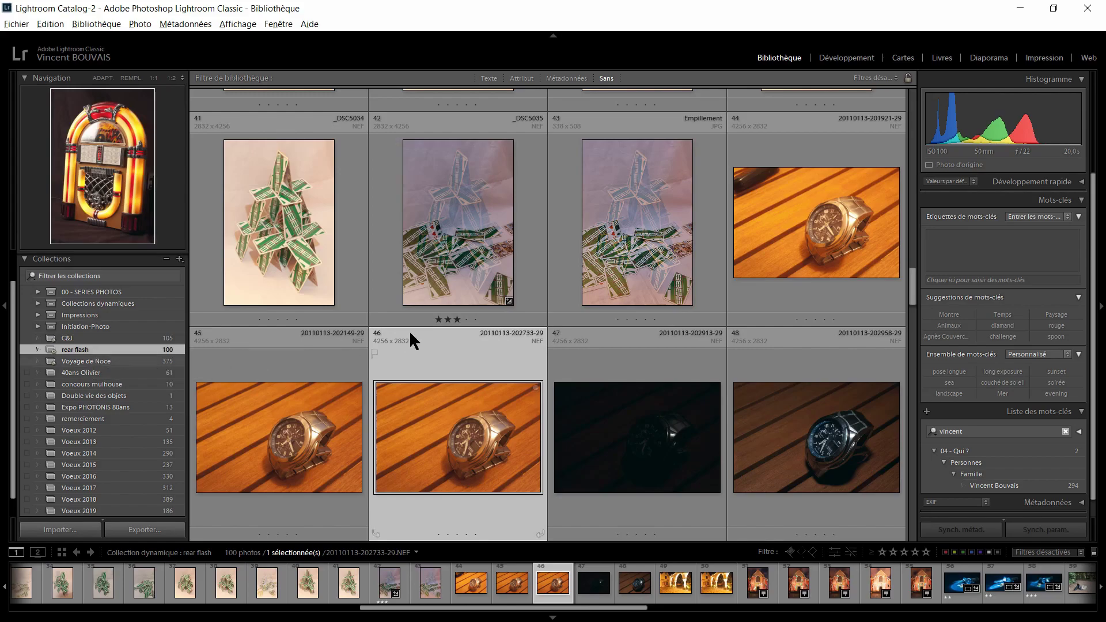
Create a new collection named "test" without including the selected photo
{"action": "scroll", "coordinate": [516, 392], "scroll_direction": "up", "scroll_amount": 4}
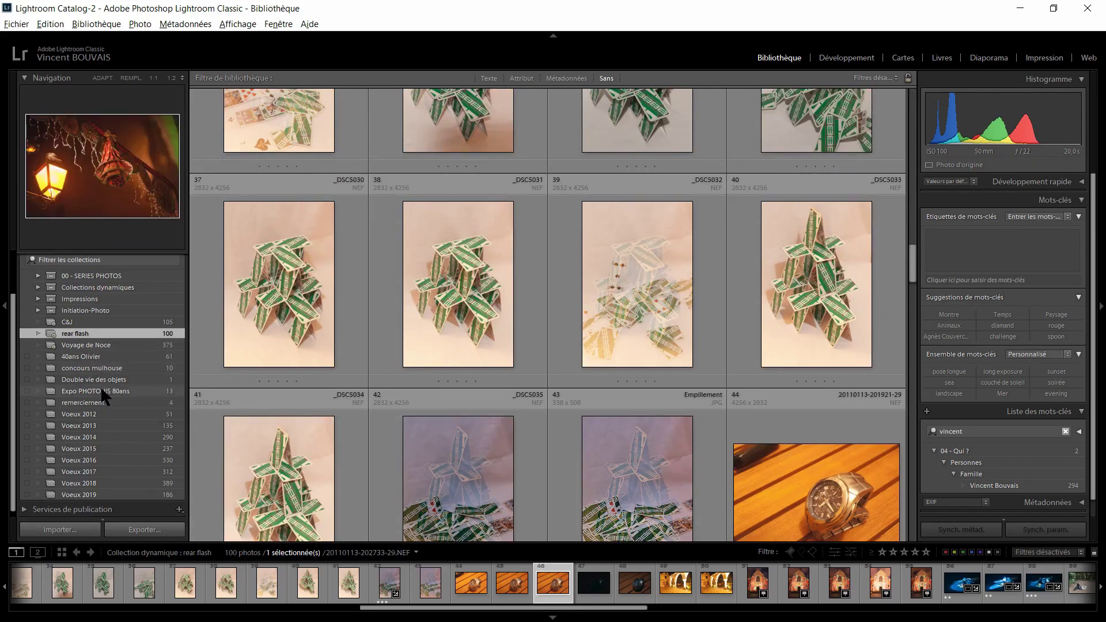
{"action": "left_click", "coordinate": [180, 258]}
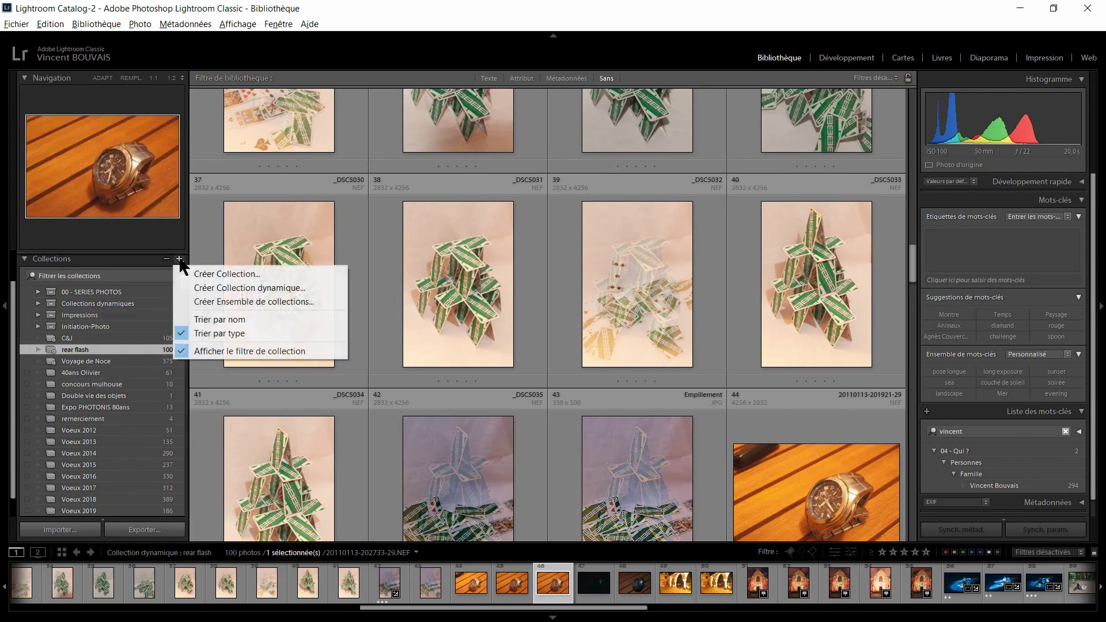
{"action": "left_click", "coordinate": [275, 275]}
{"action": "type", "text": "test"}
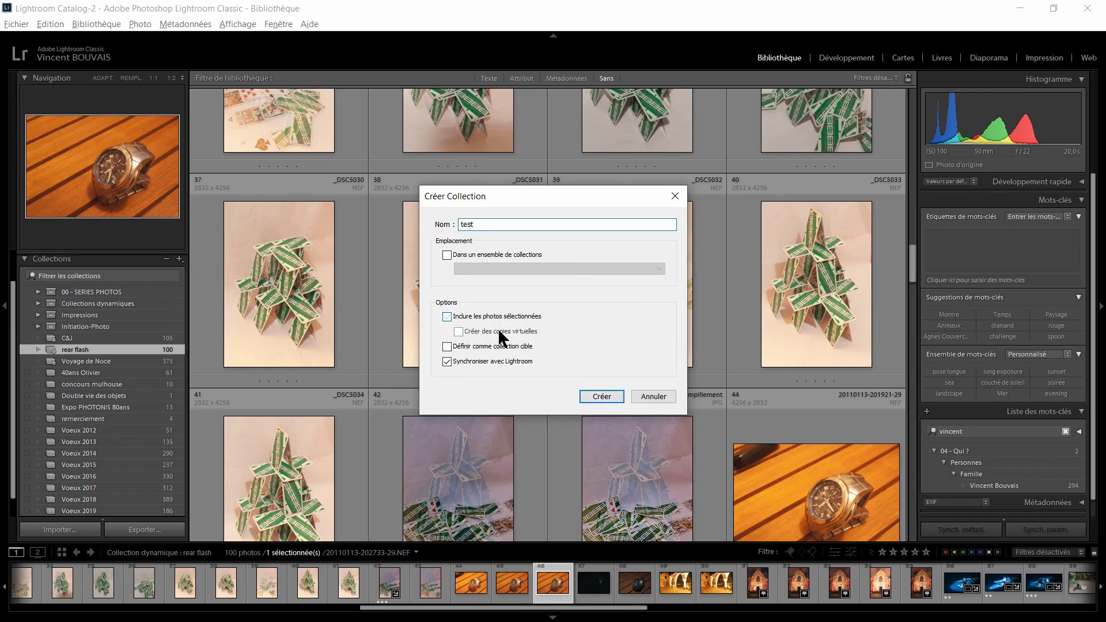
{"action": "left_click", "coordinate": [608, 402]}
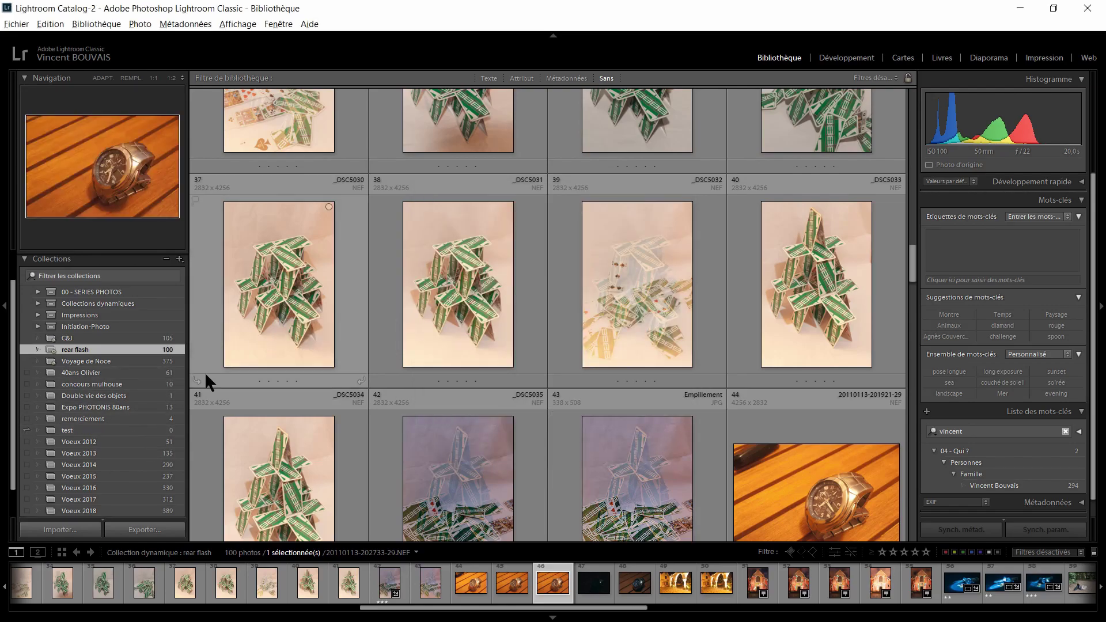
Add card-house photos _DSC5030 and _DSC5033 from "rear flash" to the "test" collection and view its contents
{"action": "left_click_drag", "start_coordinate": [288, 278], "coordinate": [123, 429]}
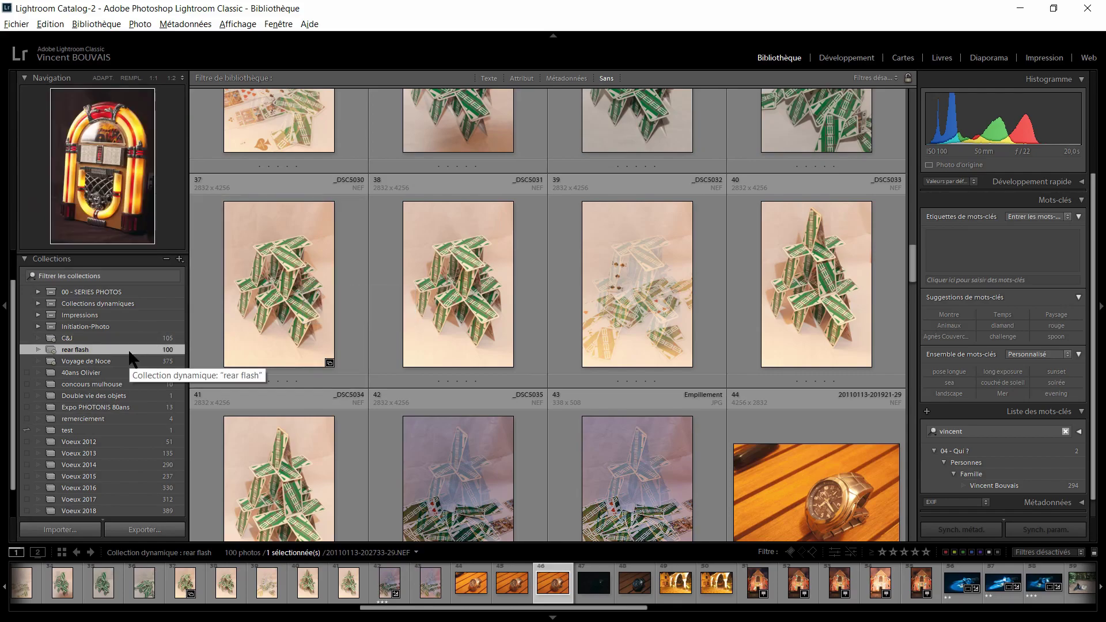
{"action": "left_click", "coordinate": [113, 431]}
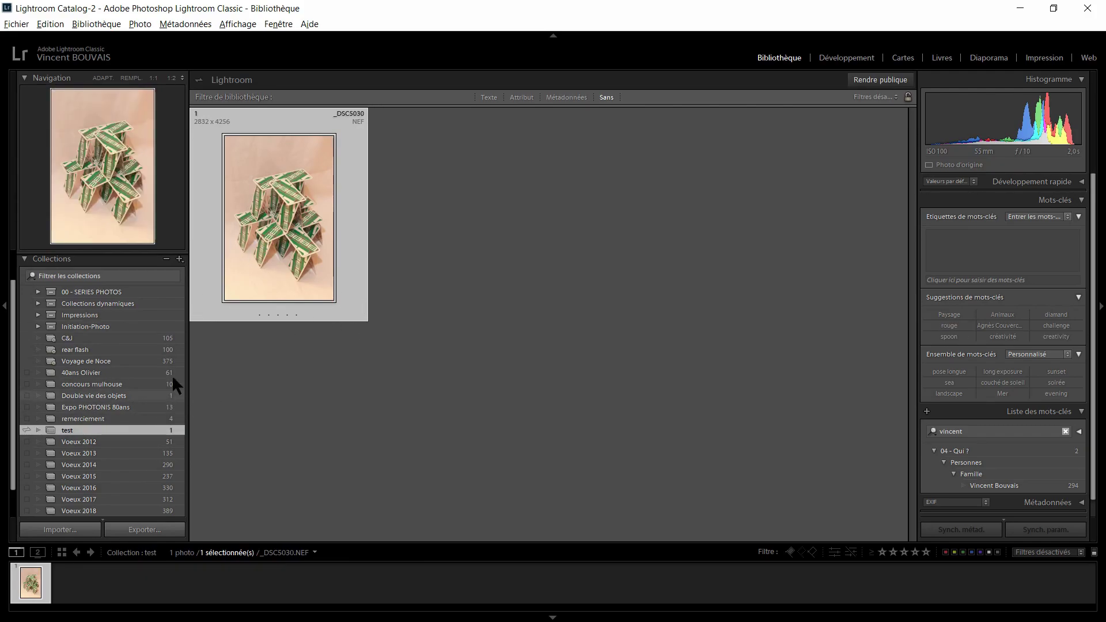
{"action": "left_click", "coordinate": [125, 349]}
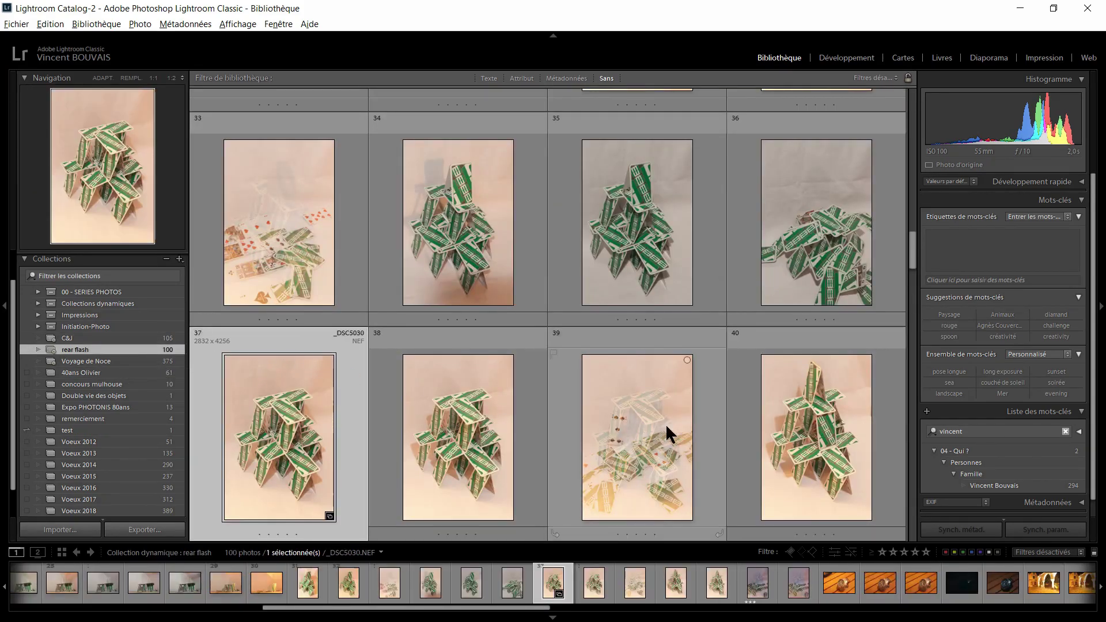
{"action": "left_click_drag", "start_coordinate": [833, 443], "coordinate": [254, 436]}
{"action": "left_click_drag", "start_coordinate": [133, 410], "coordinate": [99, 432]}
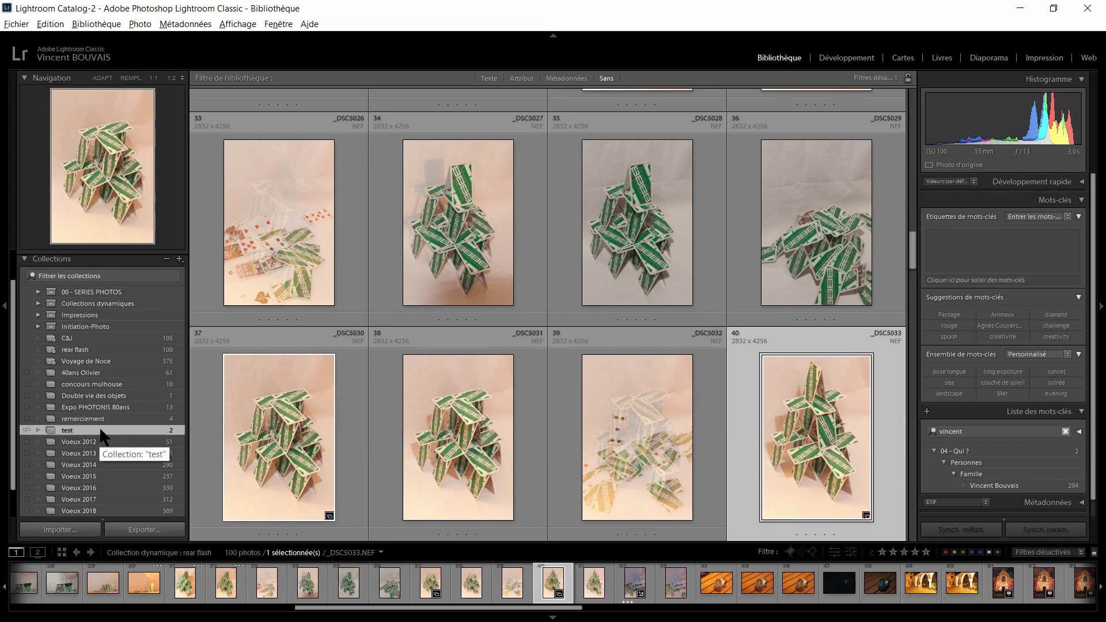
{"action": "left_click", "coordinate": [99, 430]}
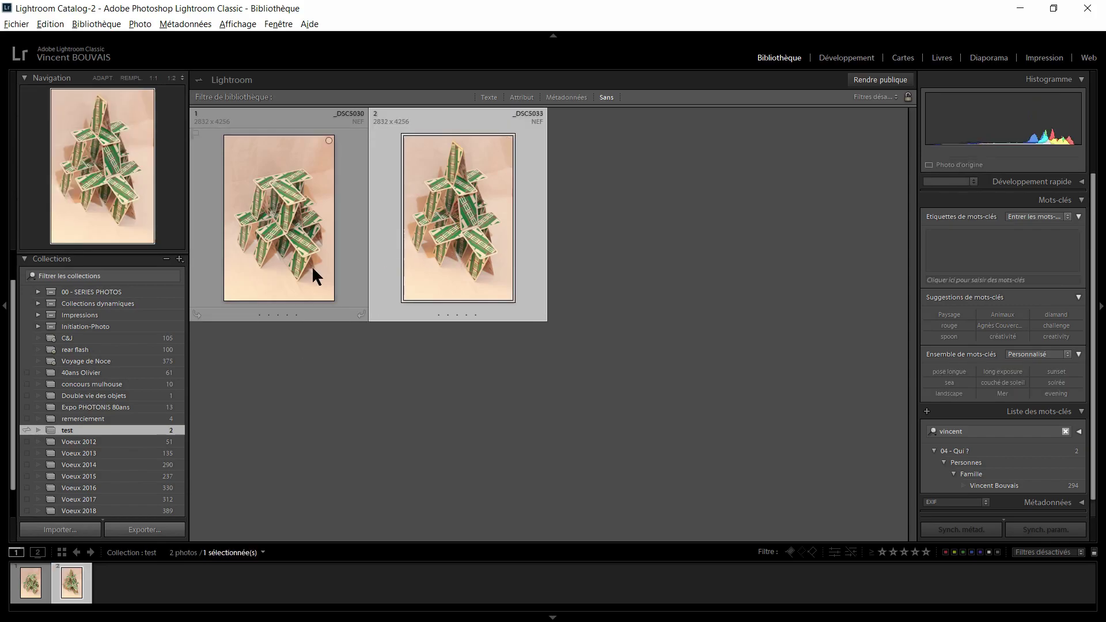
Remove both photos from the "test" collection, keeping them in the set of all synchronized photographs
{"action": "key", "text": "ctrl+a"}
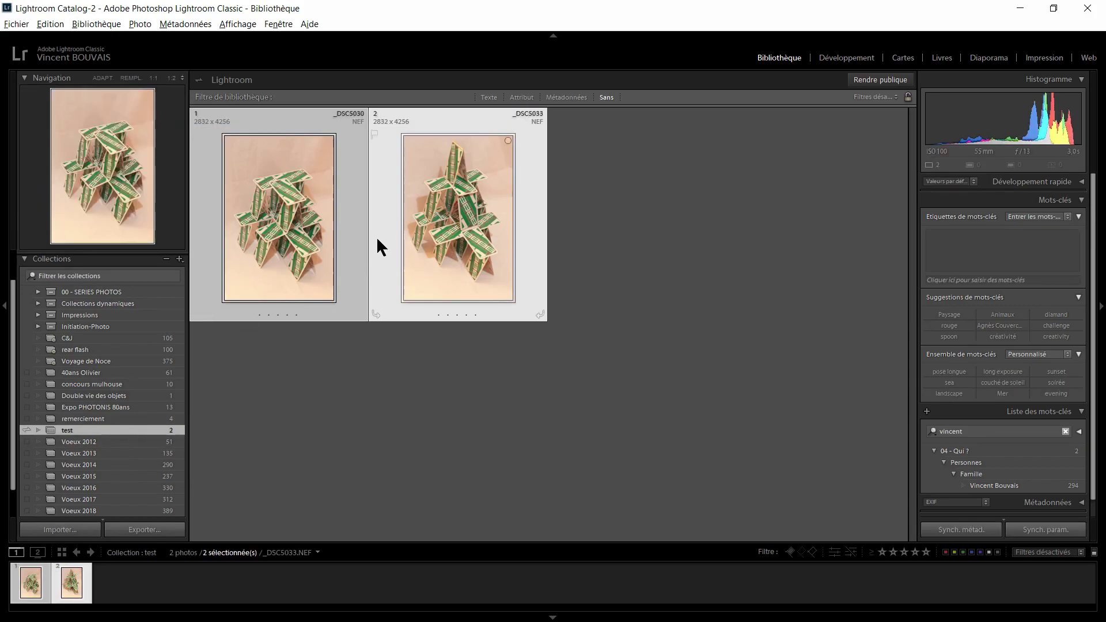
{"action": "right_click", "coordinate": [312, 242]}
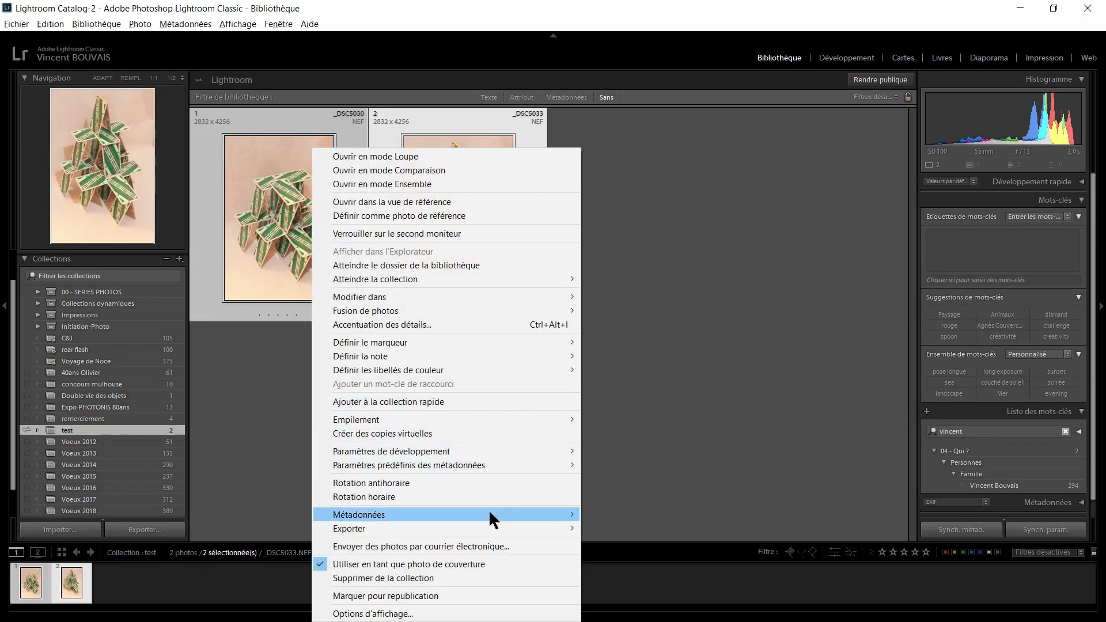
{"action": "left_click", "coordinate": [394, 576]}
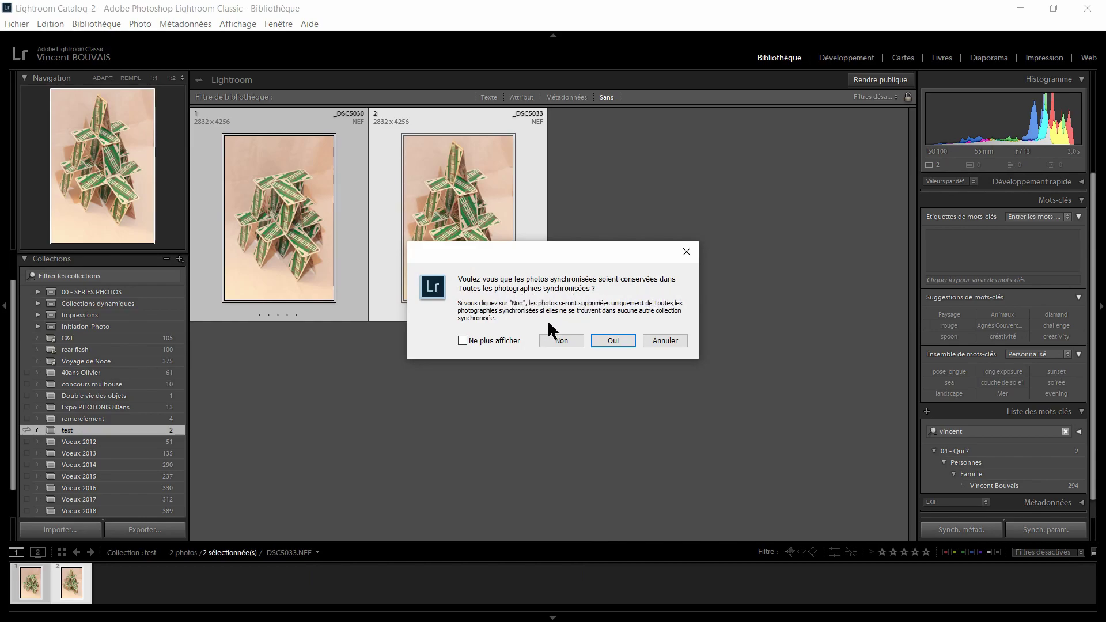
{"action": "left_click", "coordinate": [621, 344]}
{"action": "left_click", "coordinate": [667, 329]}
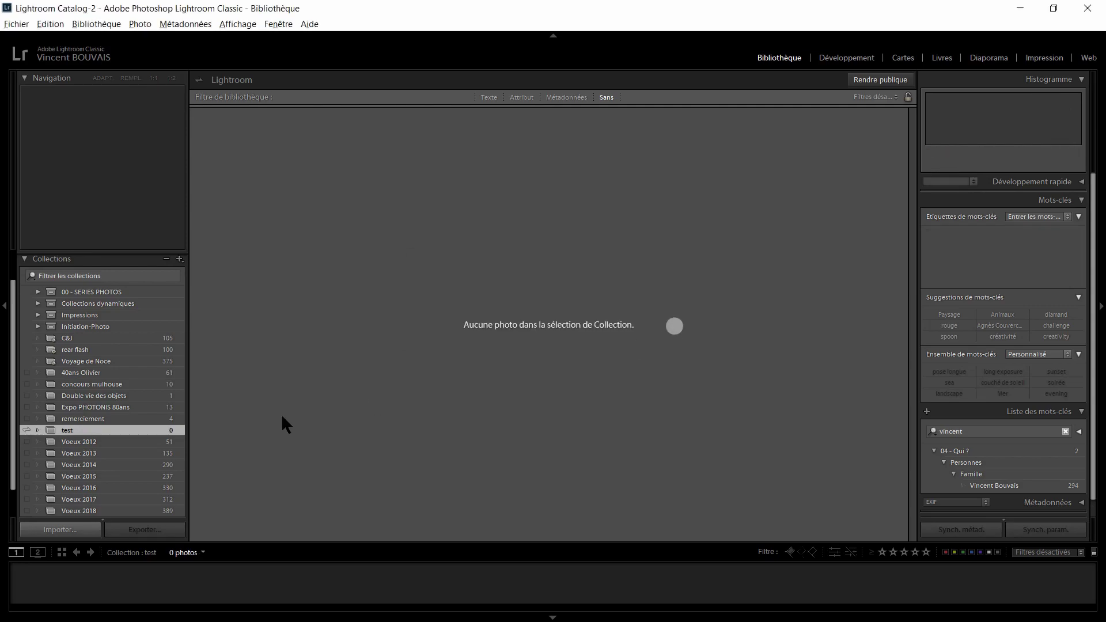
{"action": "left_click", "coordinate": [53, 57]}
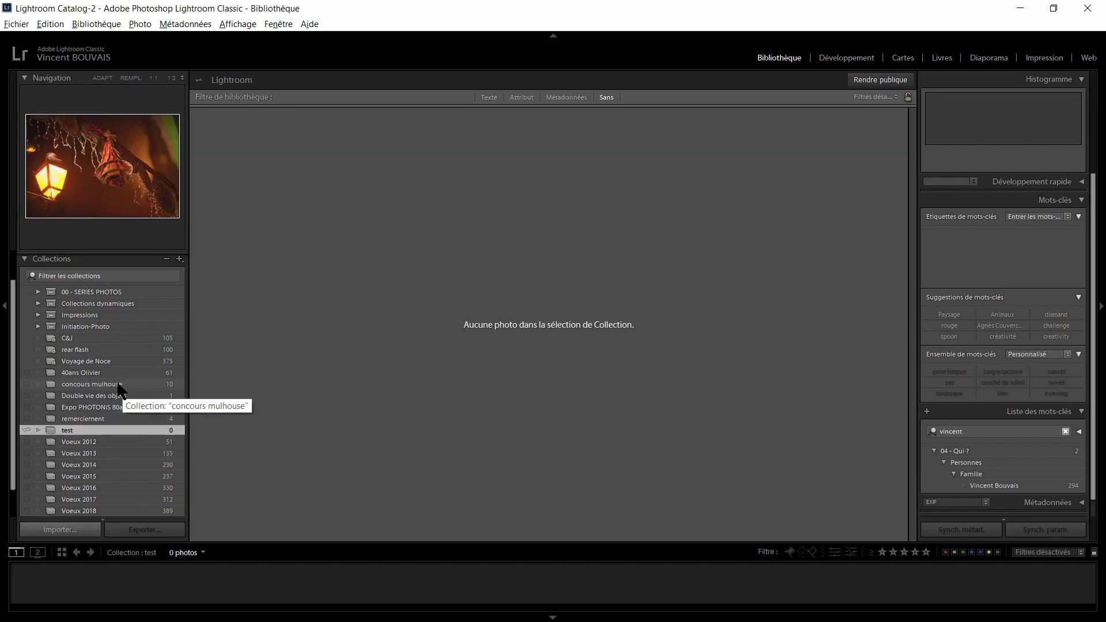
Check that the card-house photos are still present in the "rear flash" smart collection
{"action": "left_click", "coordinate": [113, 350]}
{"action": "scroll", "coordinate": [461, 318], "scroll_direction": "down", "scroll_amount": 10}
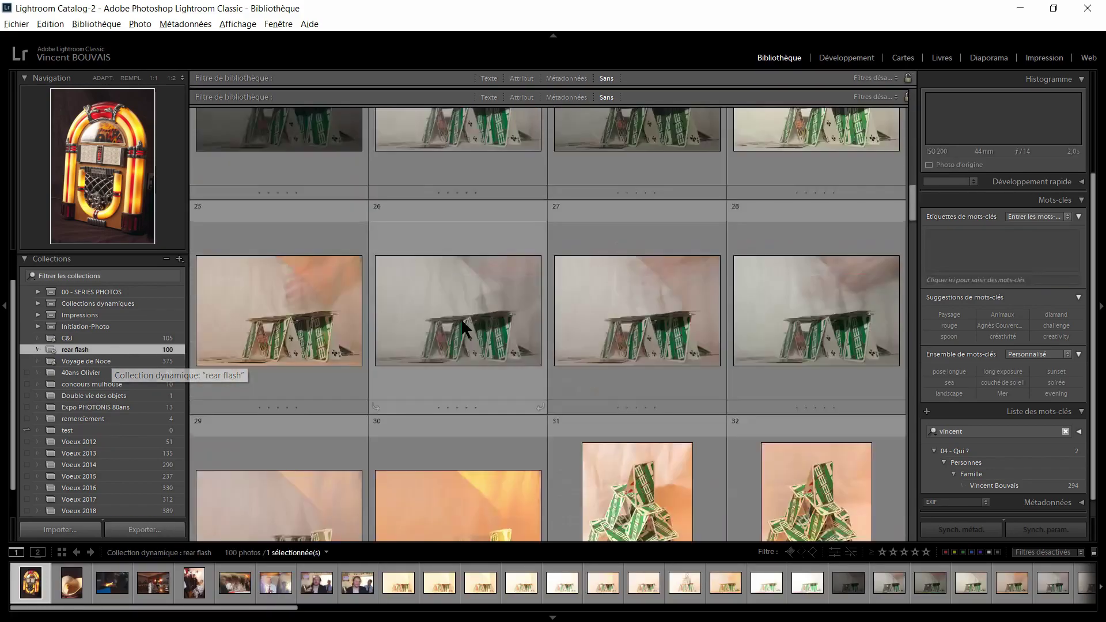
{"action": "scroll", "coordinate": [479, 160], "scroll_direction": "up", "scroll_amount": 3}
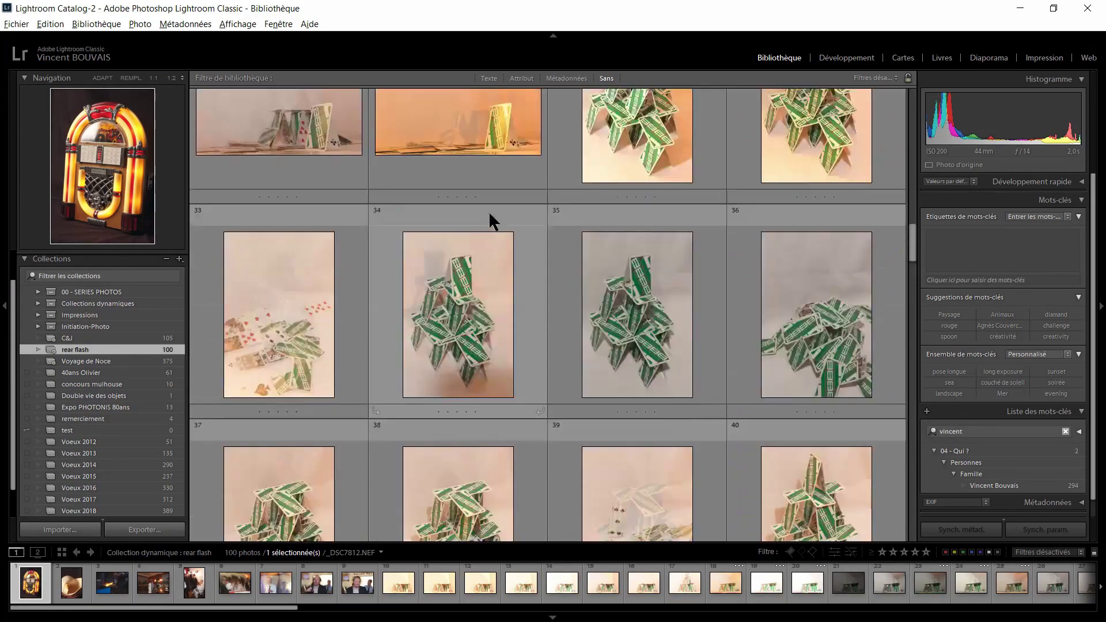
{"action": "scroll", "coordinate": [528, 356], "scroll_direction": "down", "scroll_amount": 1}
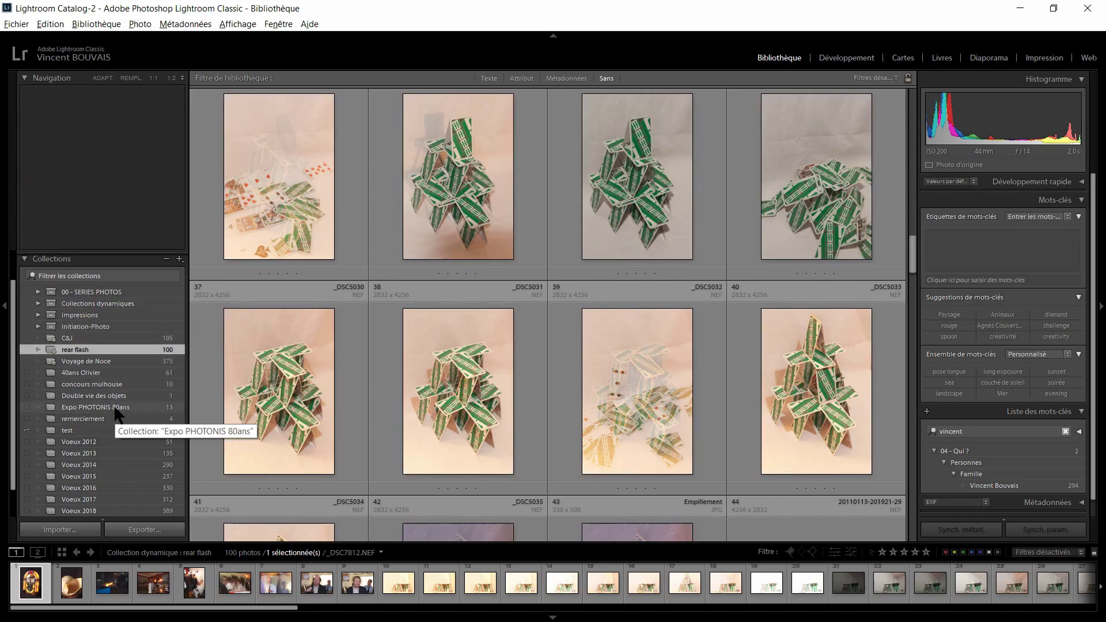
Delete the "test" collection, keeping its photos among all synchronized photographs
{"action": "left_click", "coordinate": [78, 430]}
{"action": "right_click", "coordinate": [81, 429]}
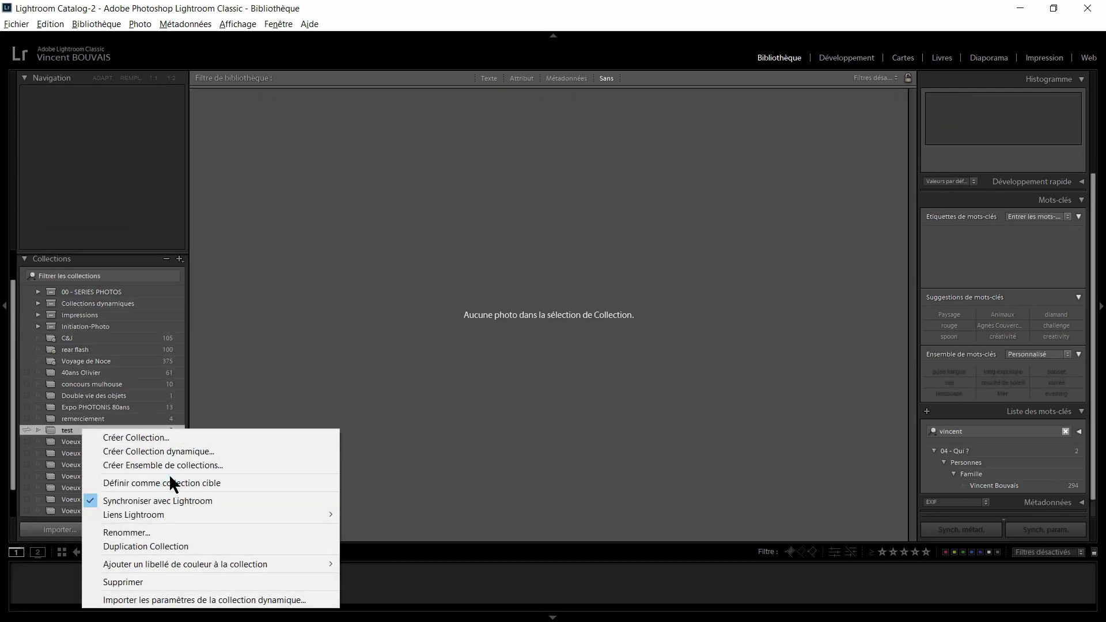
{"action": "left_click", "coordinate": [157, 582]}
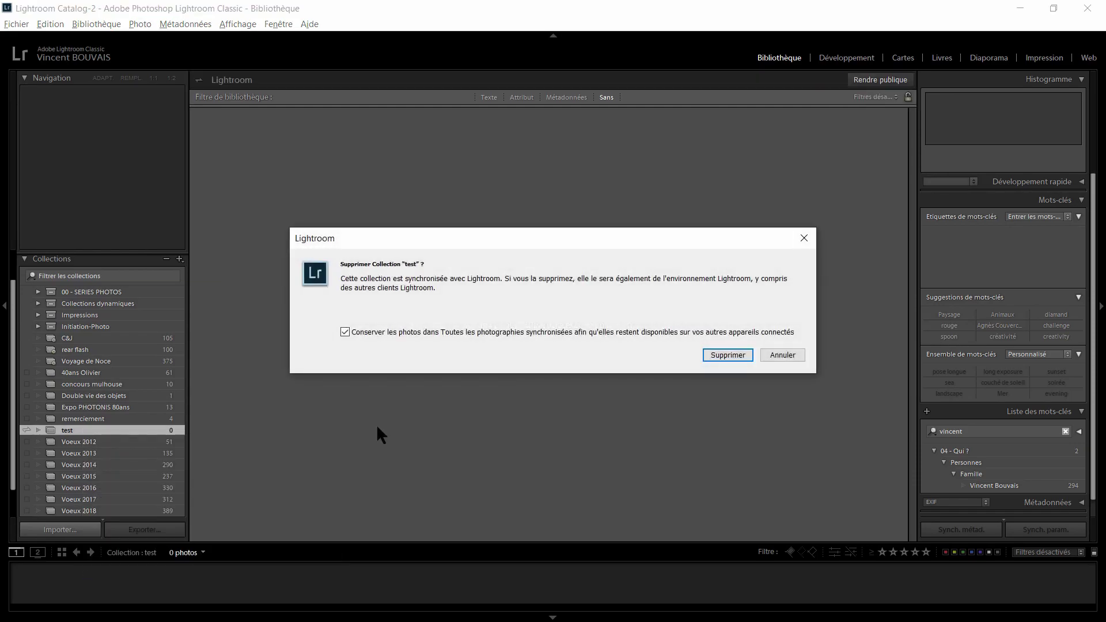
{"action": "left_click", "coordinate": [725, 354]}
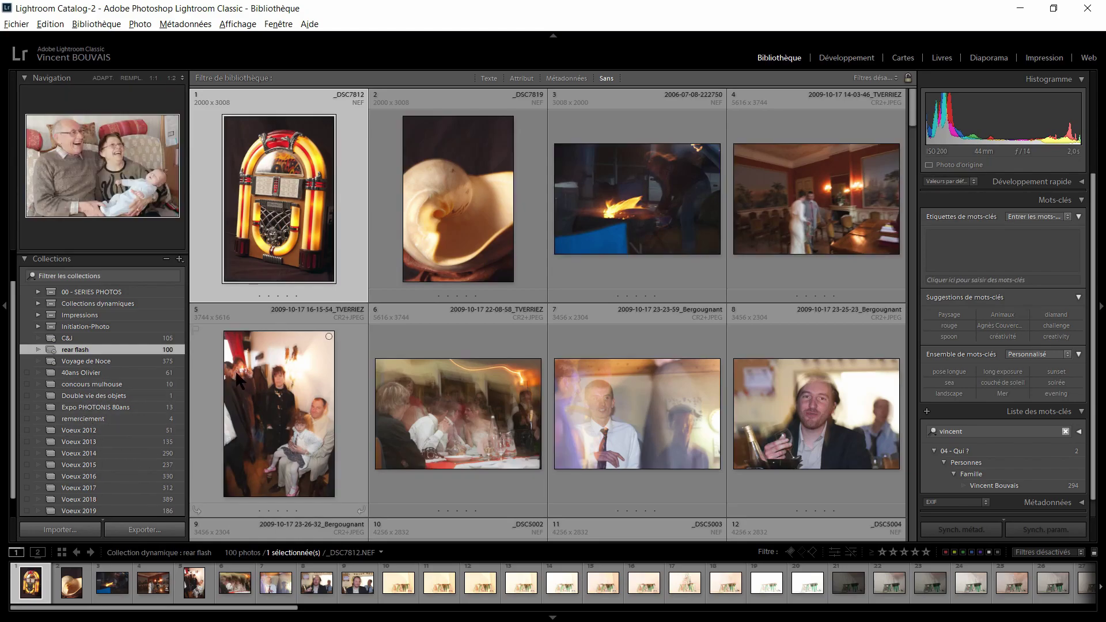
Create the smart collection "Test dyn" with the rule "Présente des réglages" "est vrai", and select its last photo, the Coca-Cola can with markers
{"action": "left_click", "coordinate": [180, 259]}
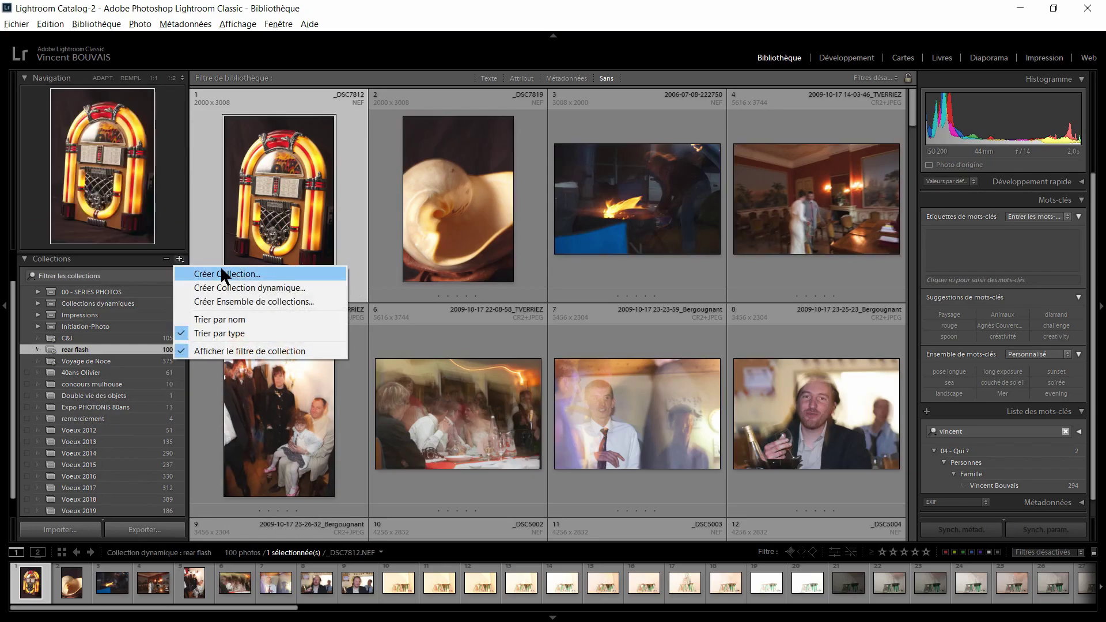
{"action": "left_click", "coordinate": [227, 288]}
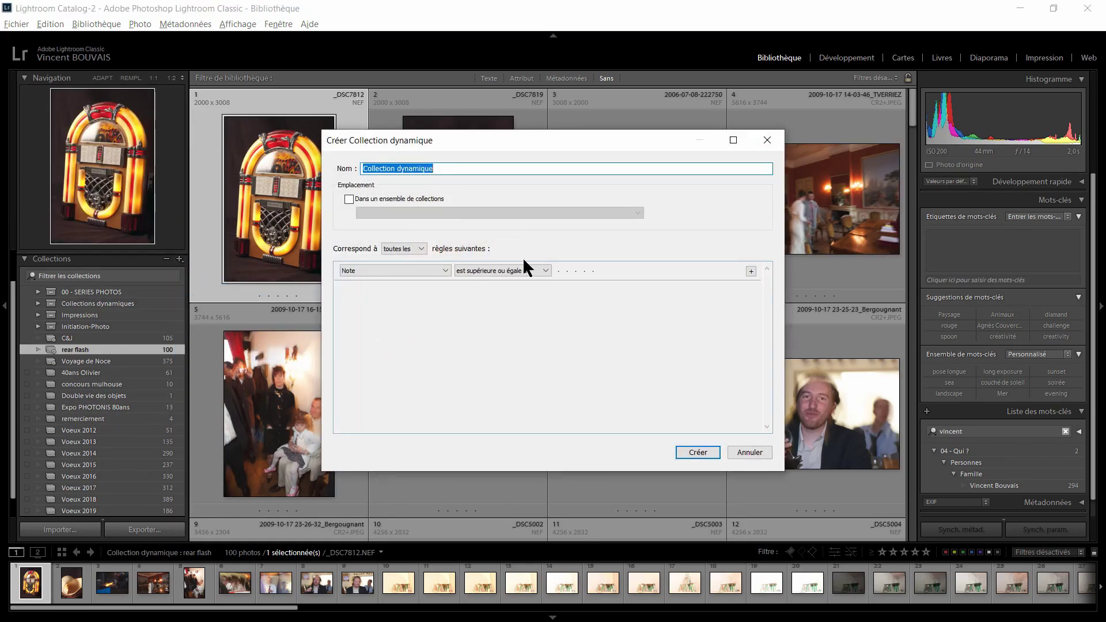
{"action": "type", "text": "Test"}
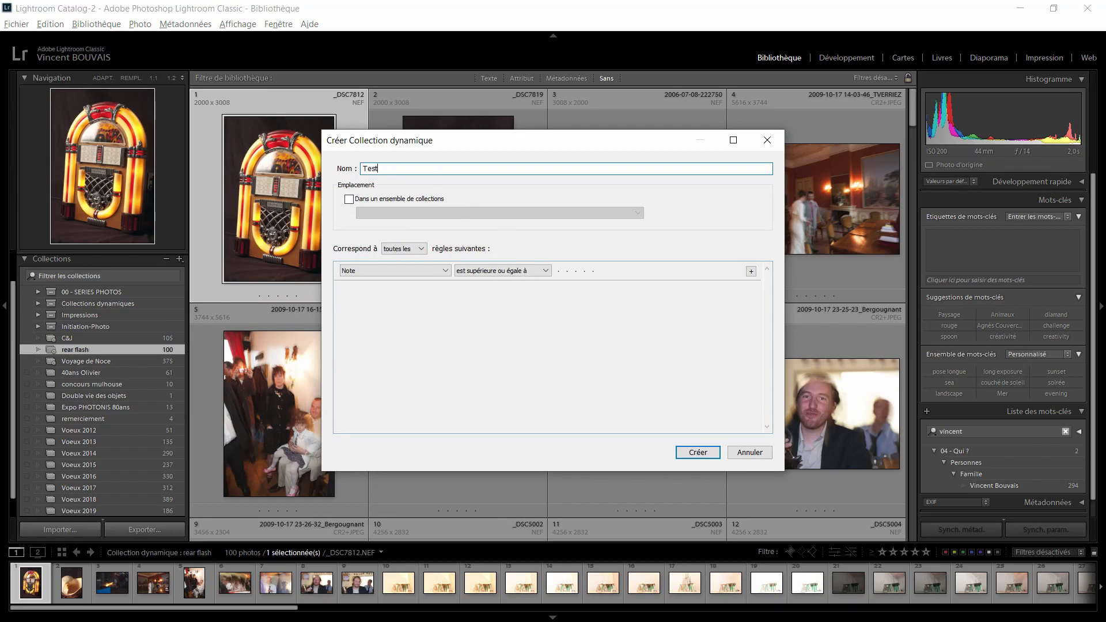
{"action": "type", "text": " dy"}
{"action": "left_click", "coordinate": [444, 269]}
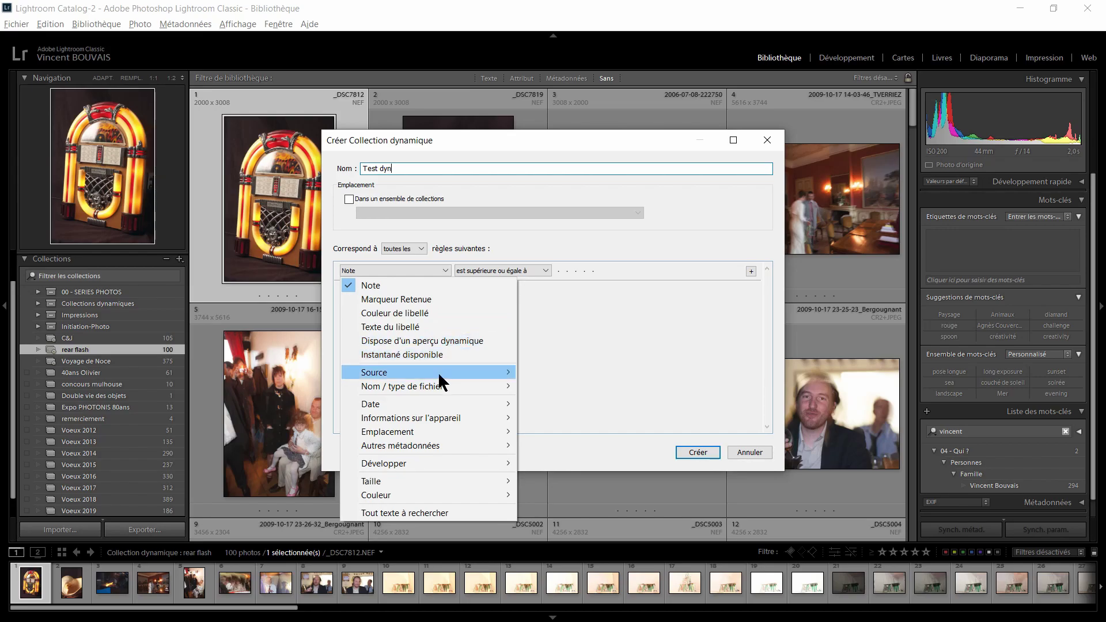
{"action": "mouse_move", "coordinate": [440, 389]}
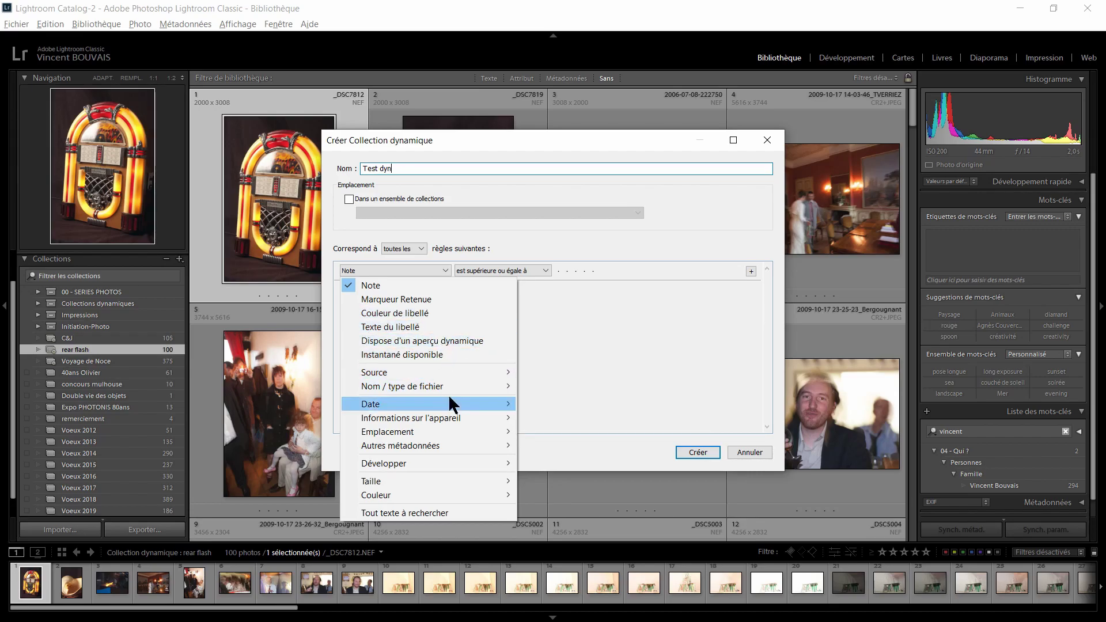
{"action": "mouse_move", "coordinate": [444, 433]}
{"action": "mouse_move", "coordinate": [438, 462]}
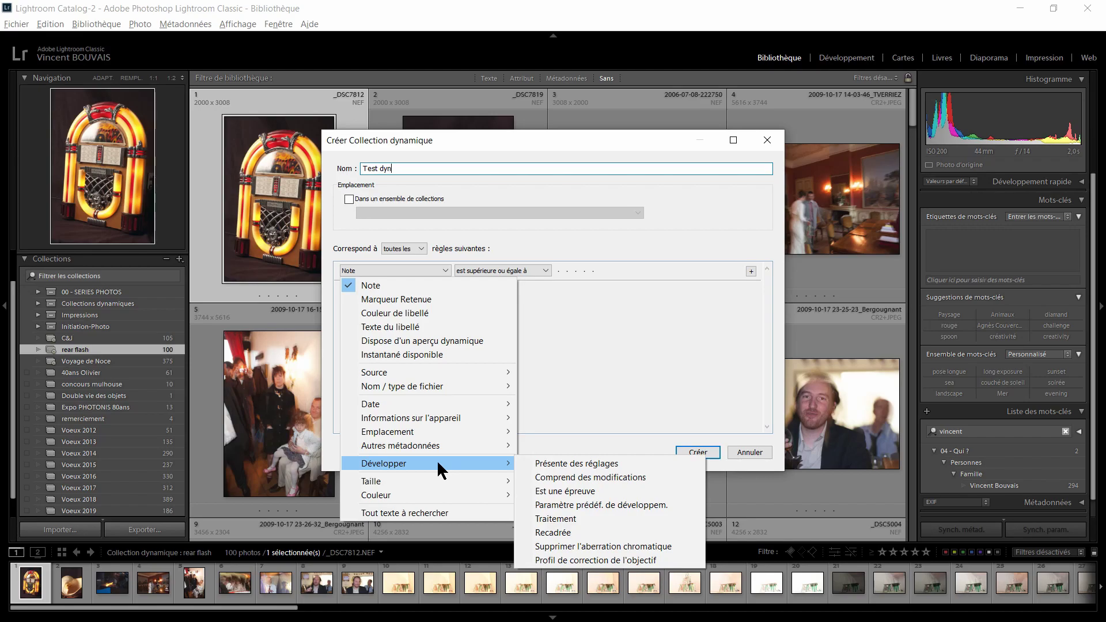
{"action": "left_click", "coordinate": [621, 462]}
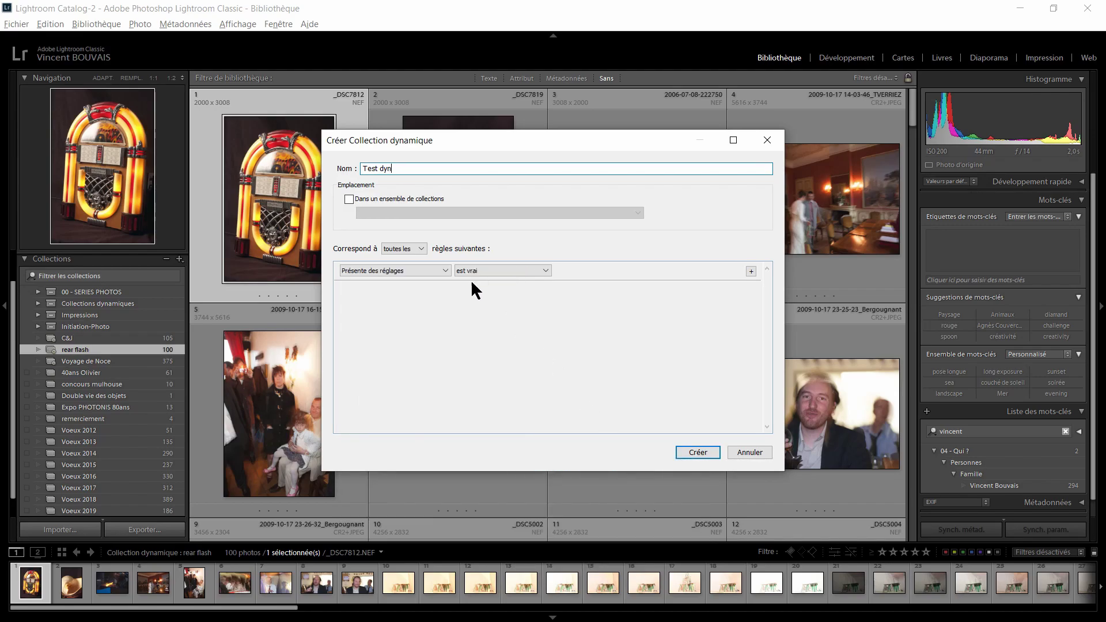
{"action": "left_click", "coordinate": [709, 455]}
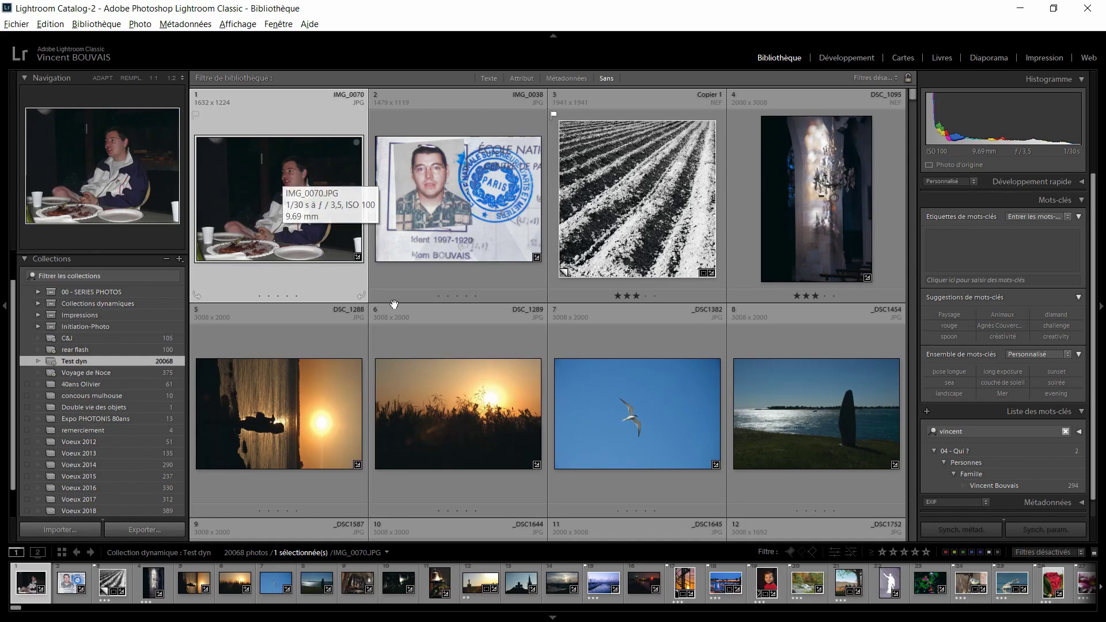
{"action": "left_click_drag", "start_coordinate": [912, 102], "coordinate": [914, 533]}
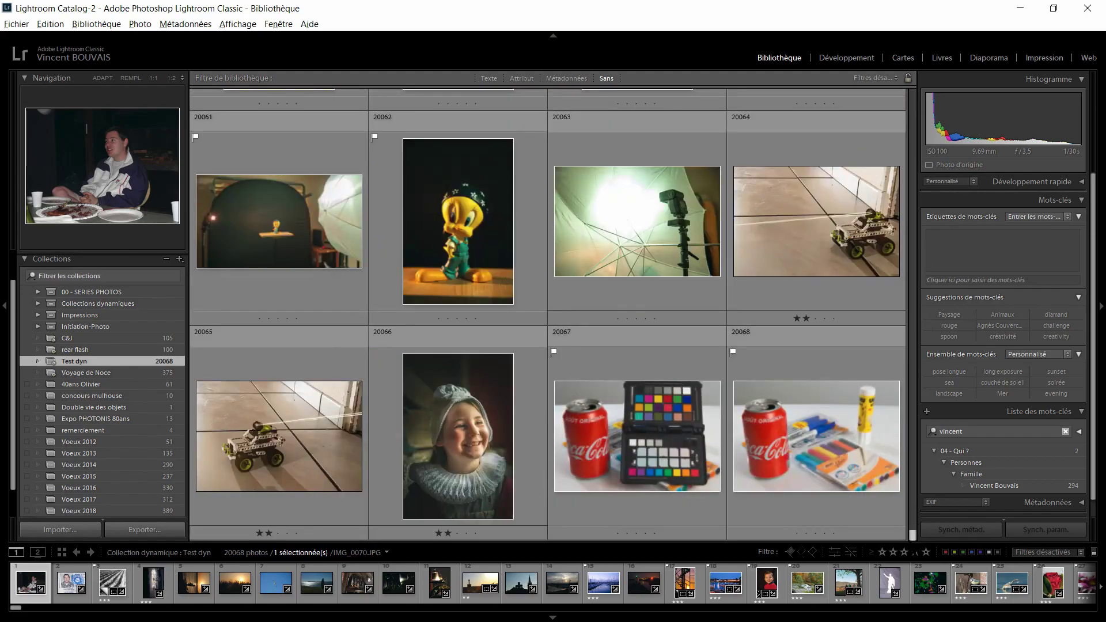
{"action": "left_click", "coordinate": [803, 447]}
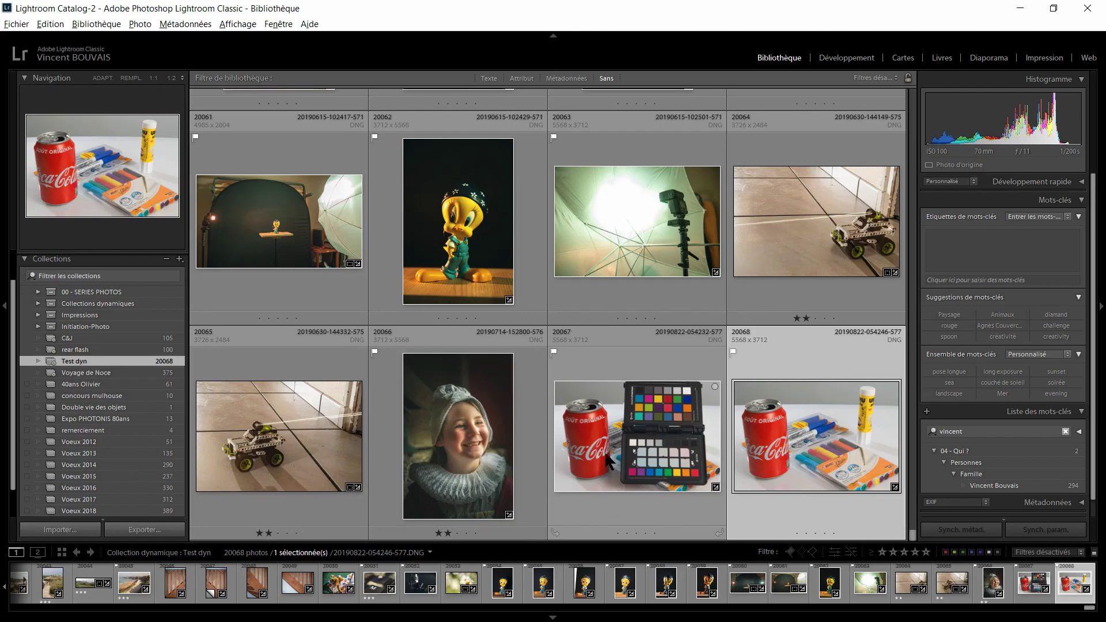
Add the rule "Recadrée" "est vrai" to the "Test dyn" smart collection, save it, and view the collection's last photos
{"action": "right_click", "coordinate": [107, 361]}
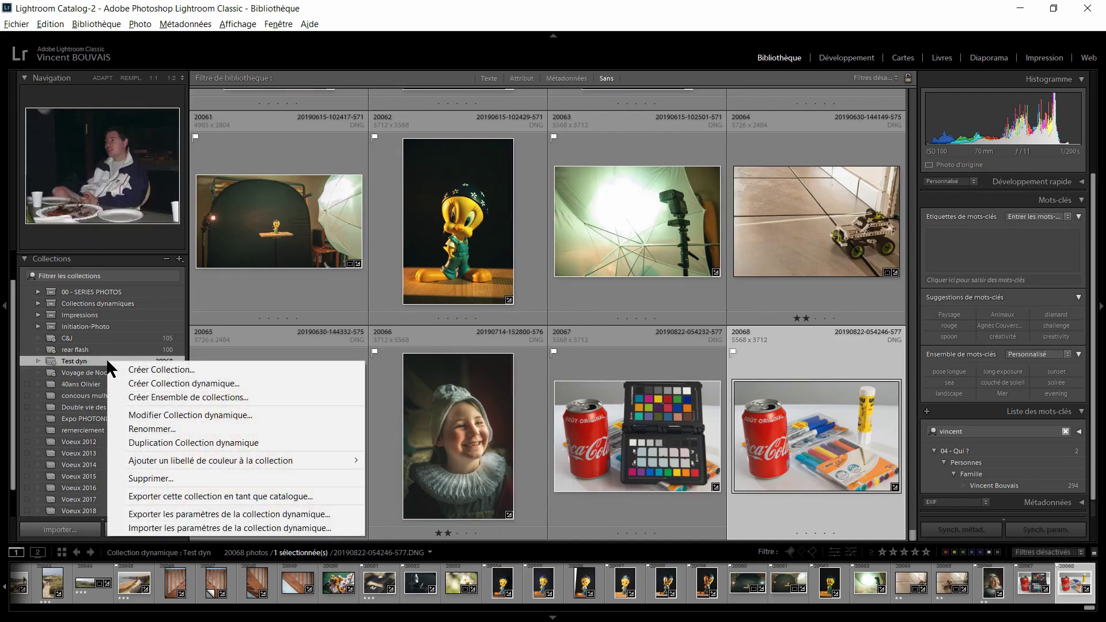
{"action": "left_click", "coordinate": [190, 416]}
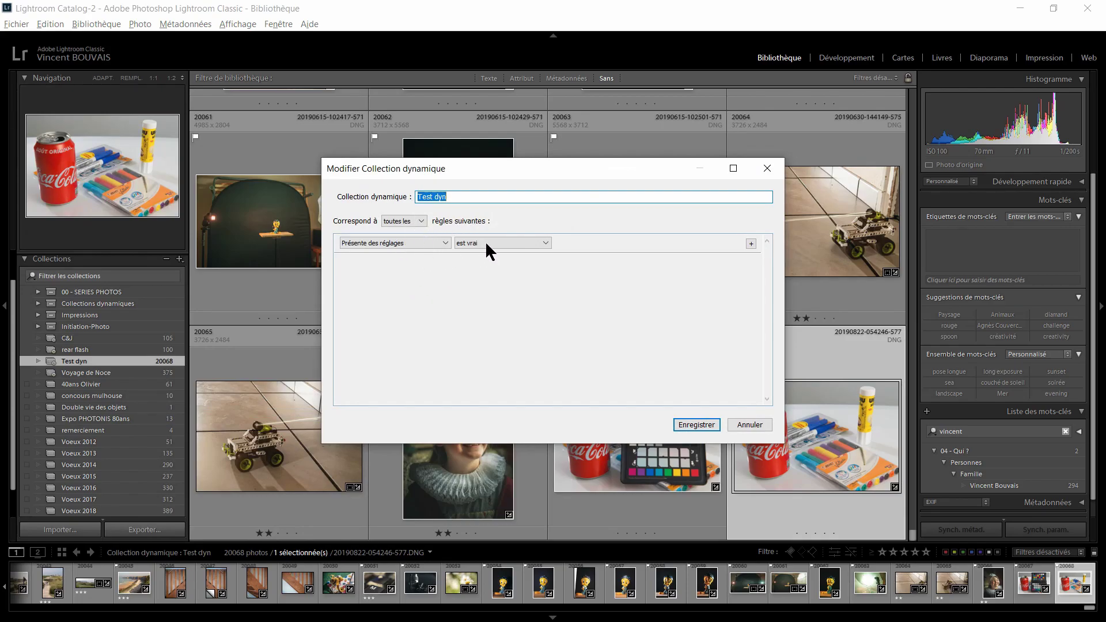
{"action": "left_click", "coordinate": [750, 244]}
{"action": "left_click", "coordinate": [446, 265]}
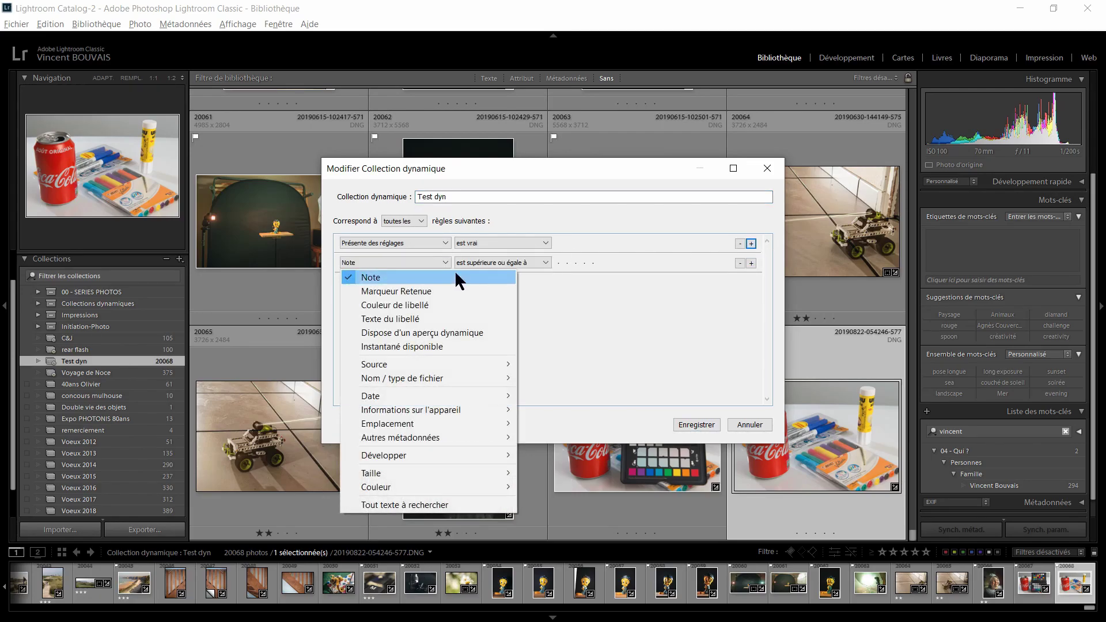
{"action": "mouse_move", "coordinate": [447, 379]}
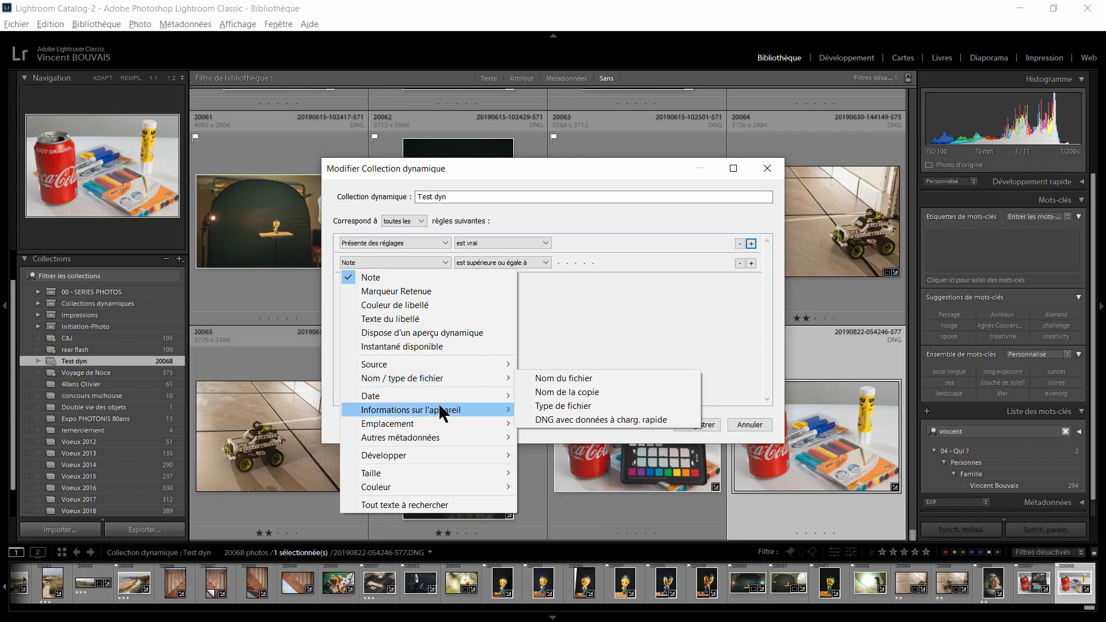
{"action": "mouse_move", "coordinate": [436, 455]}
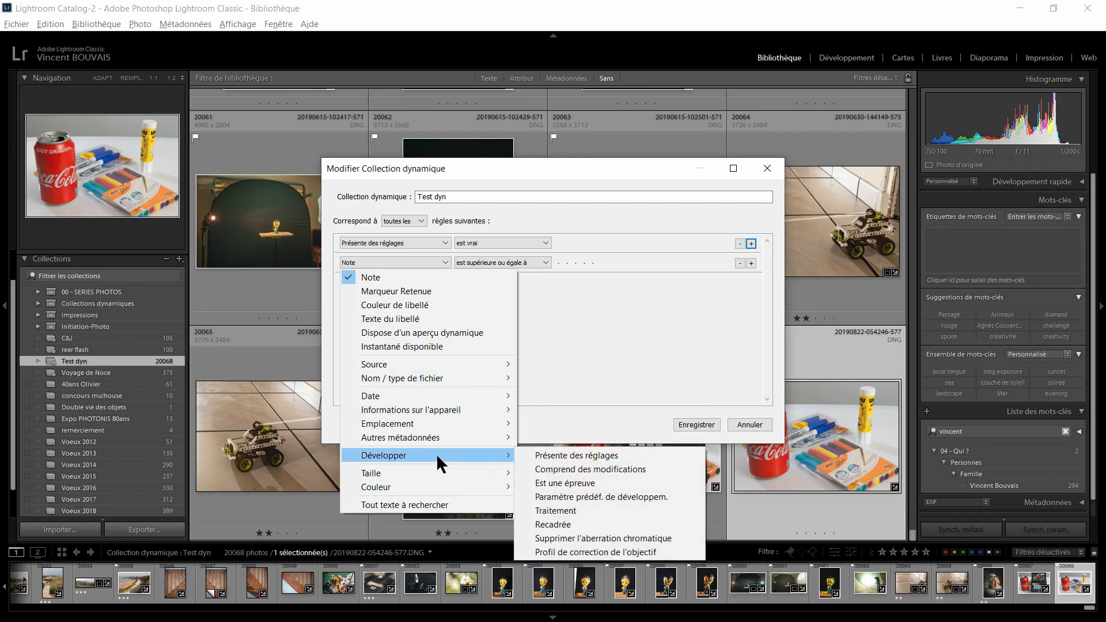
{"action": "left_click", "coordinate": [603, 524]}
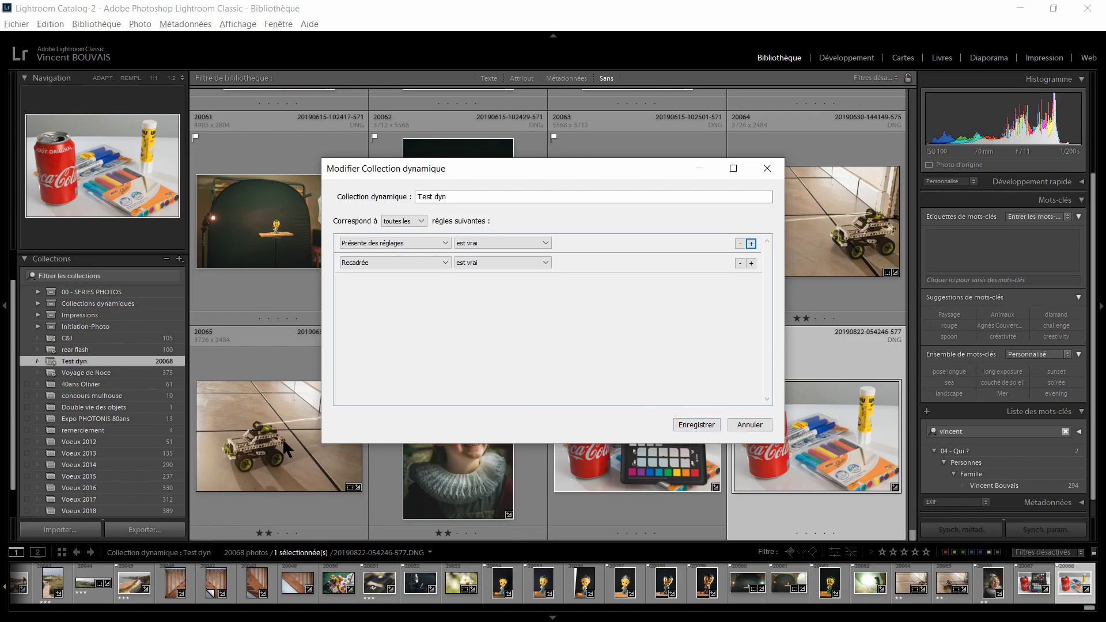
{"action": "left_click", "coordinate": [703, 424]}
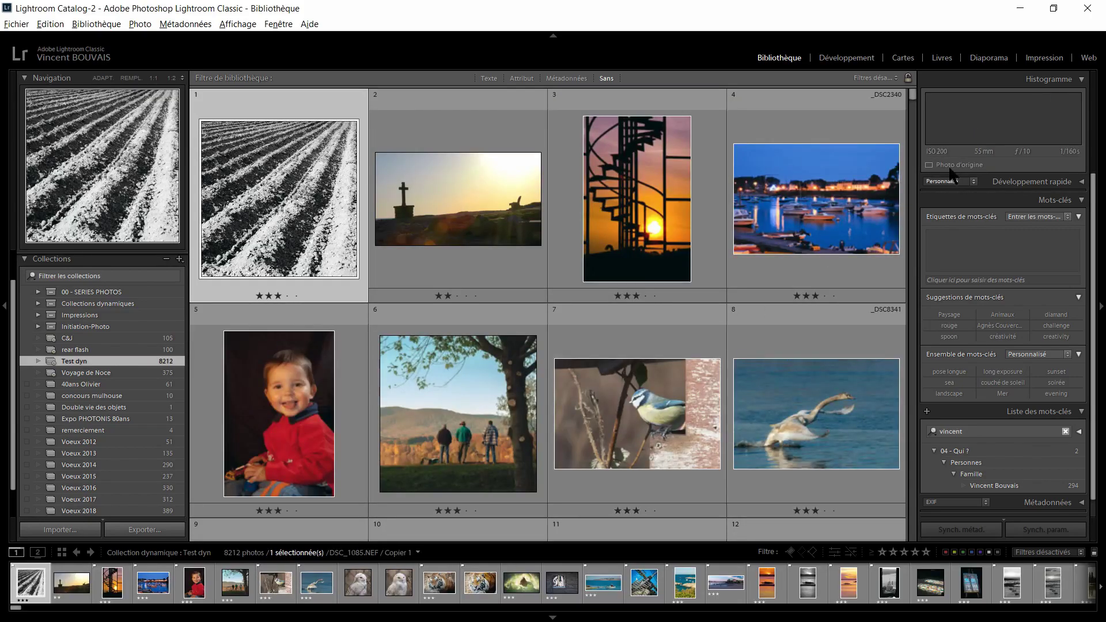
{"action": "left_click_drag", "start_coordinate": [912, 95], "coordinate": [920, 537]}
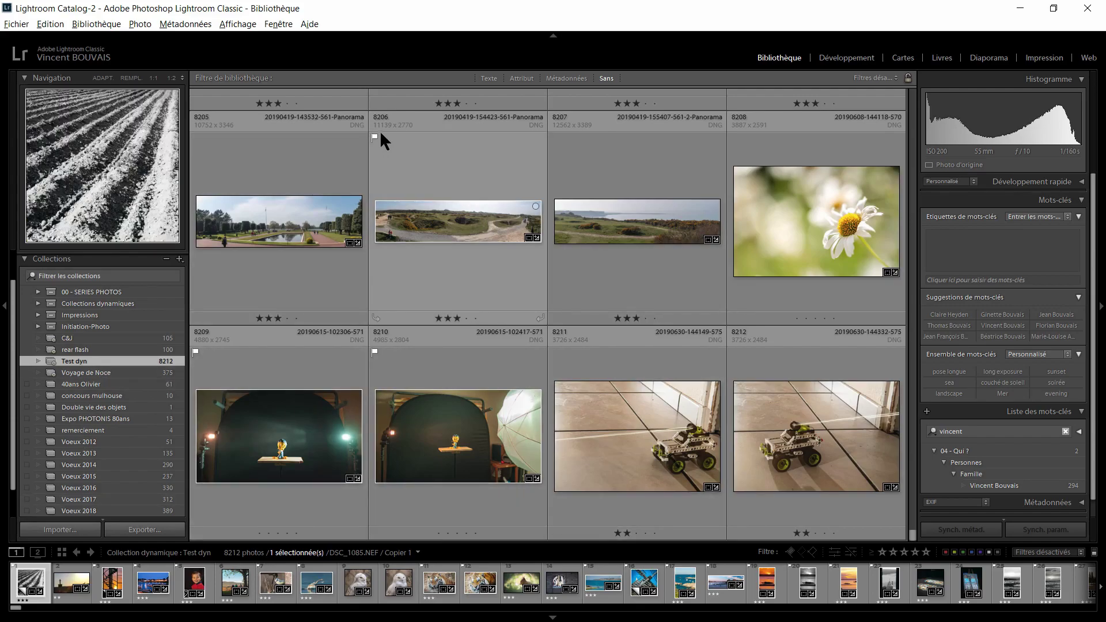
Filter the "Test dyn" collection by attribute to show flagged photos rated three stars or more with the red label
{"action": "left_click", "coordinate": [521, 78]}
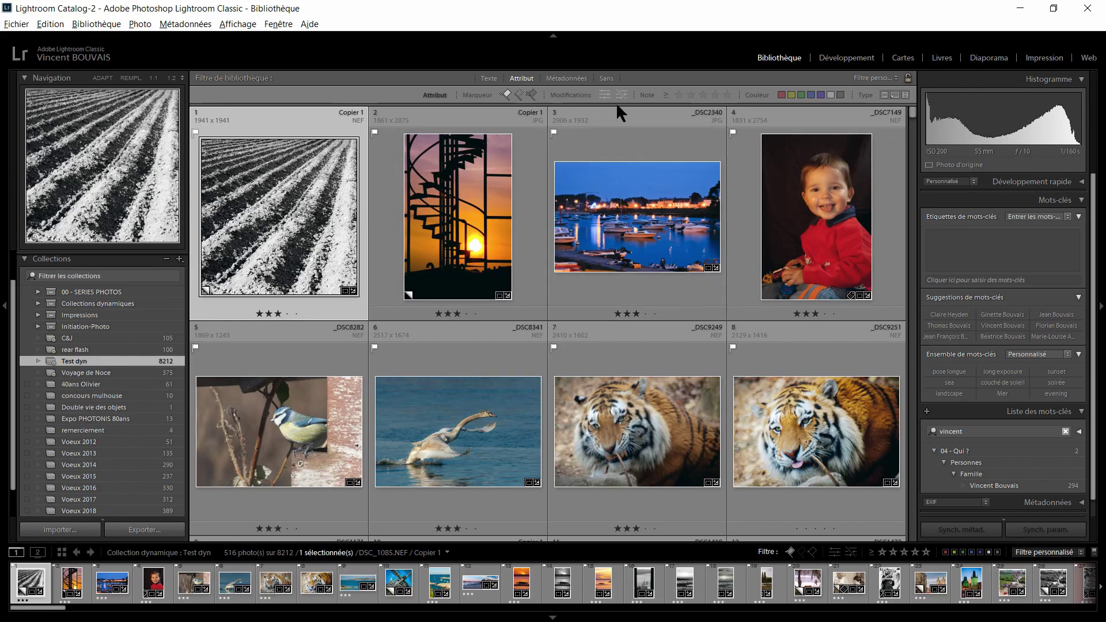
{"action": "left_click", "coordinate": [716, 95]}
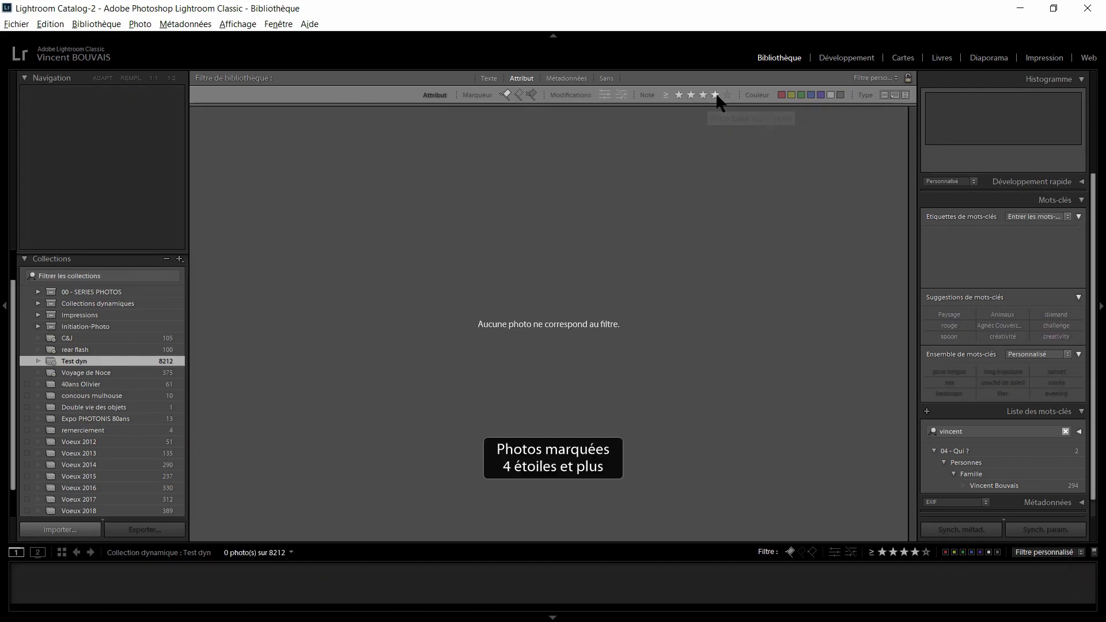
{"action": "left_click", "coordinate": [704, 95]}
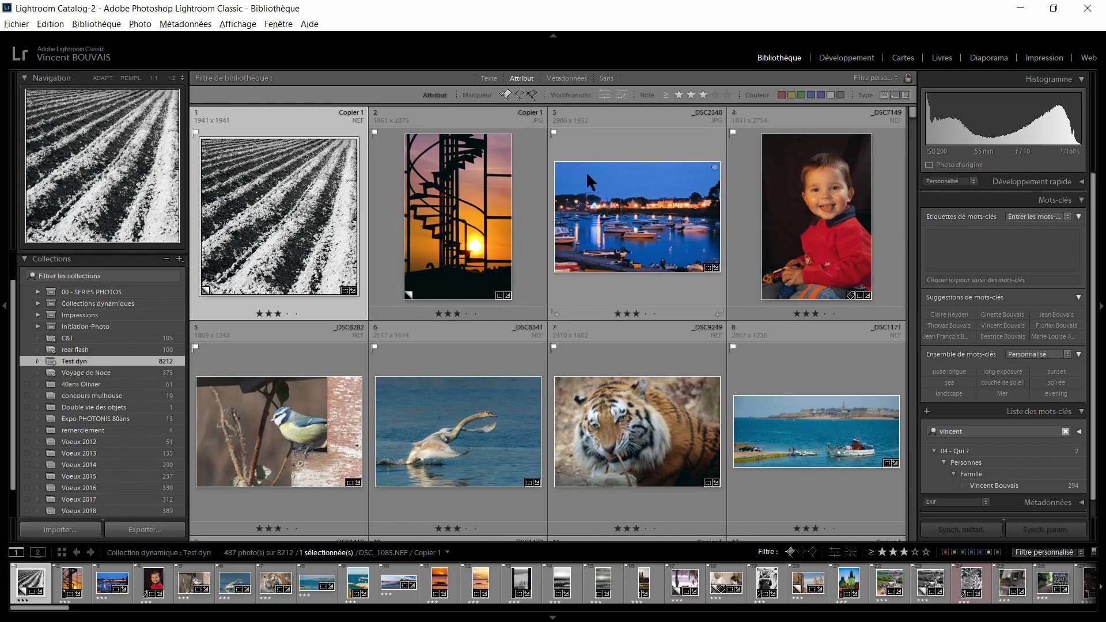
{"action": "left_click", "coordinate": [782, 95]}
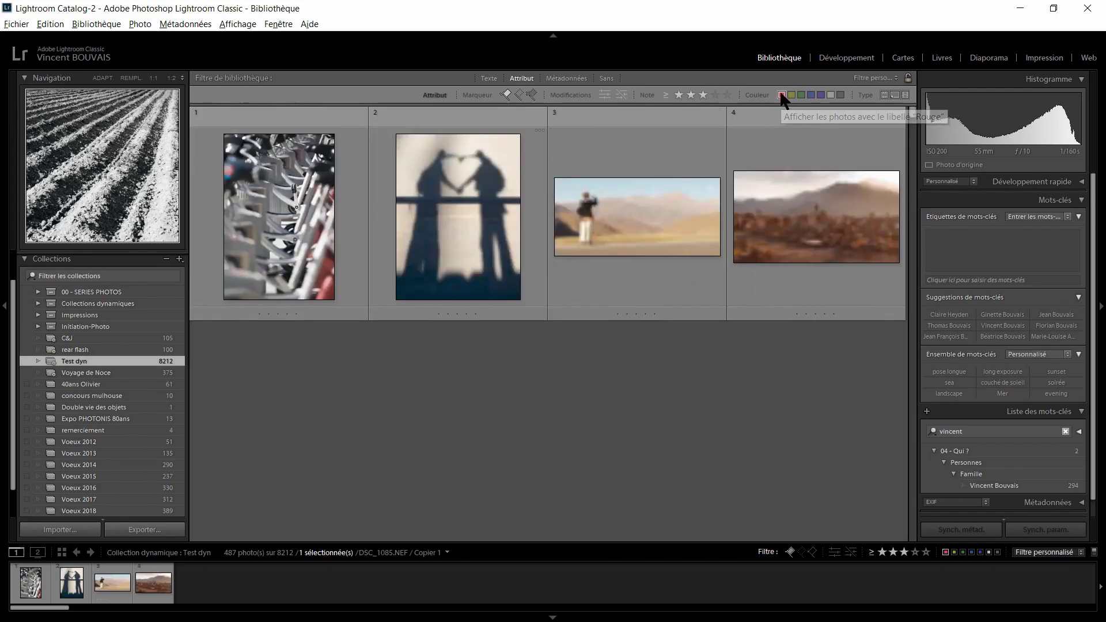